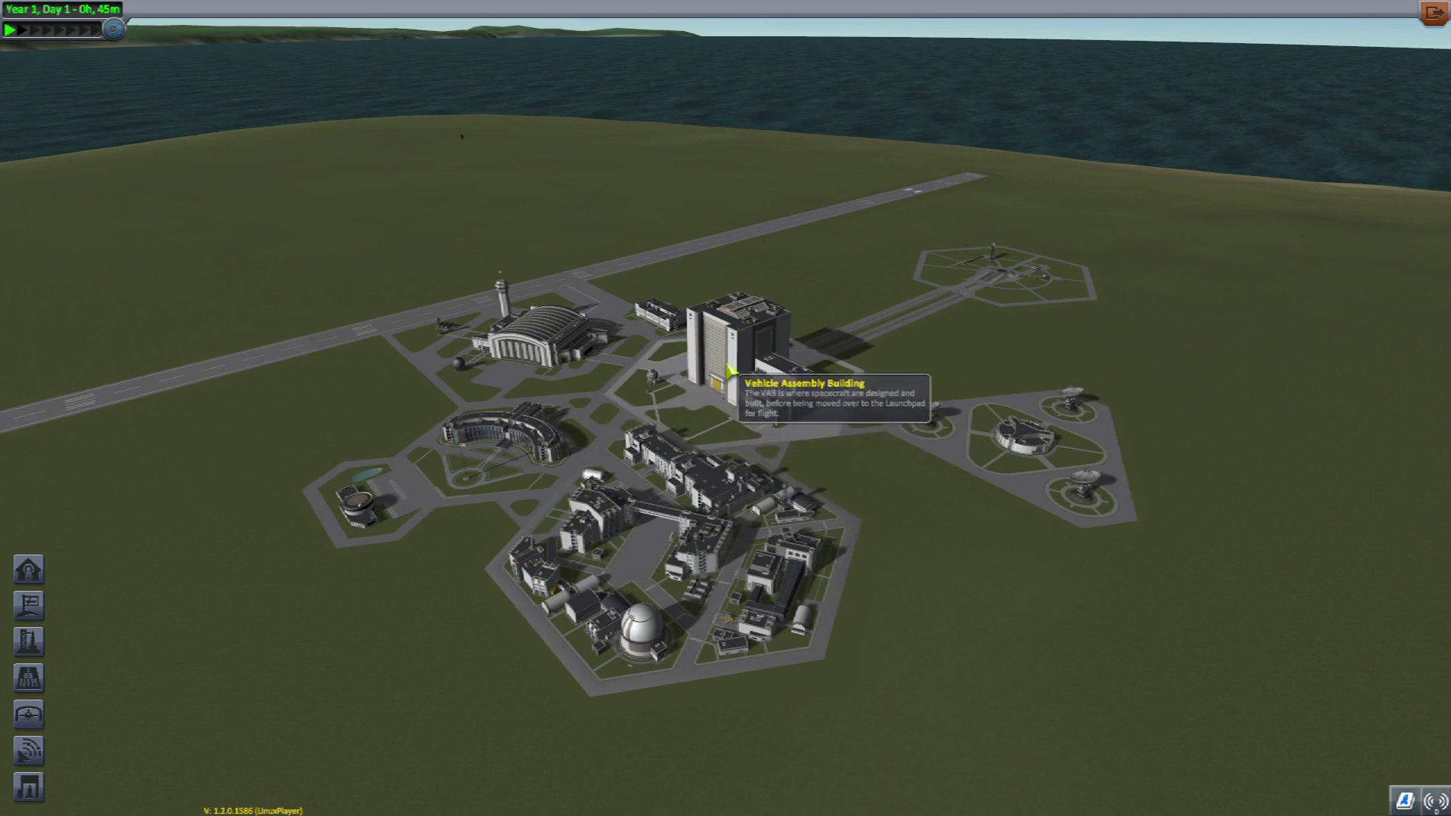
Step: Enter the Vehicle Assembly Building and load the saved craft Blothar 1b to look over its upper end
click(712, 409)
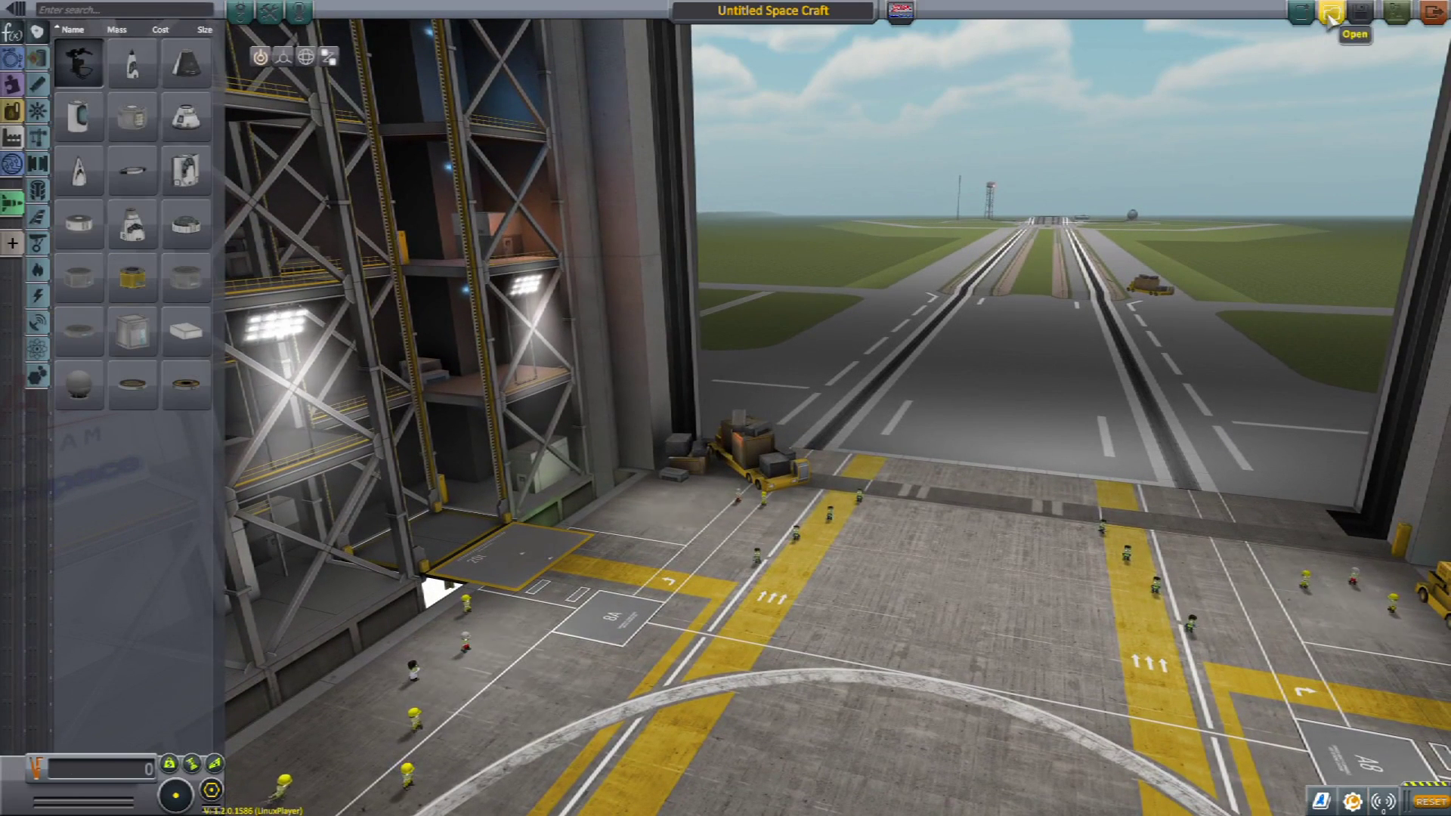
click(1329, 15)
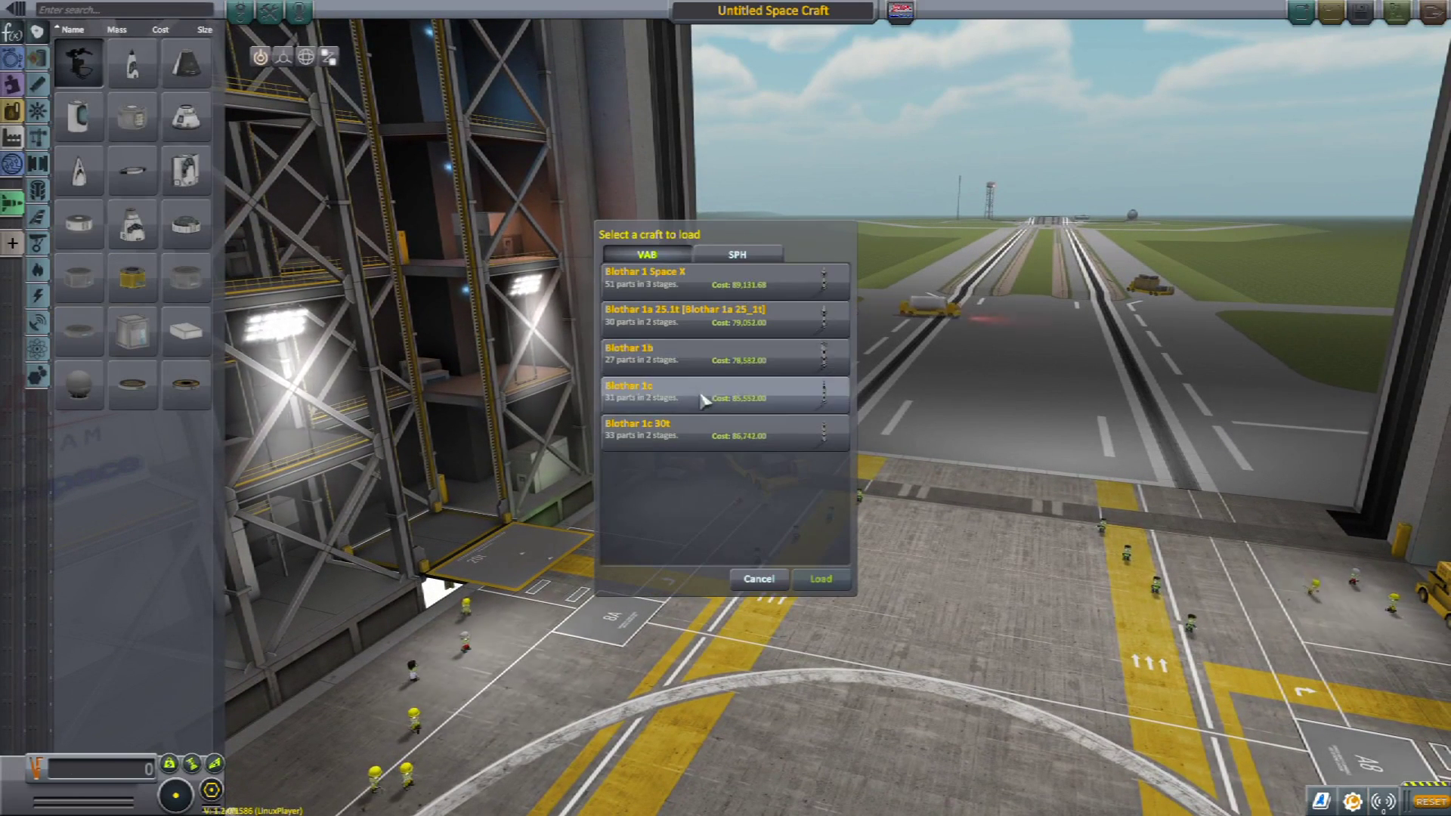
click(716, 355)
click(821, 578)
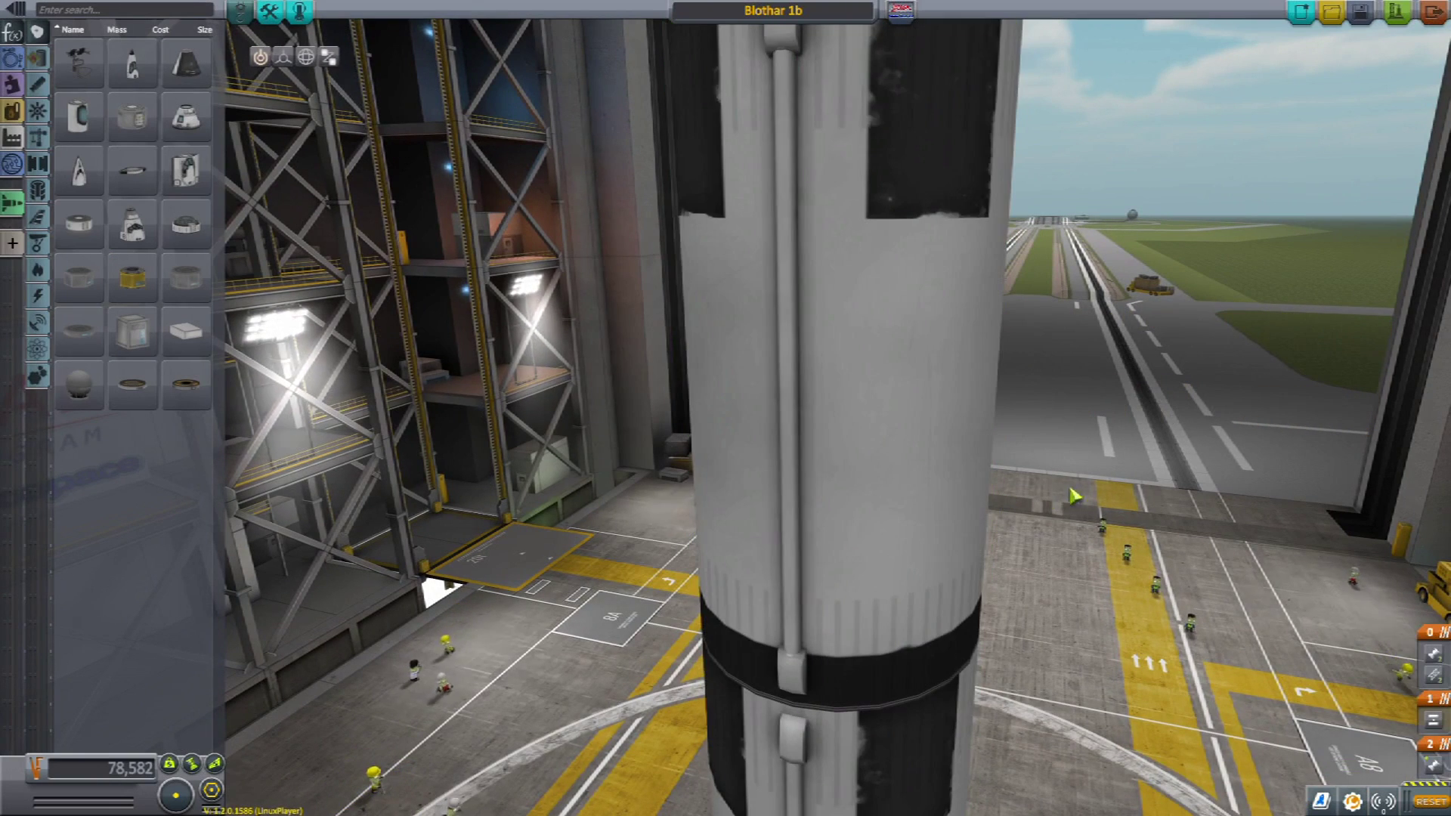
scroll(446, 612, up, 5)
drag(1103, 551, 1129, 475)
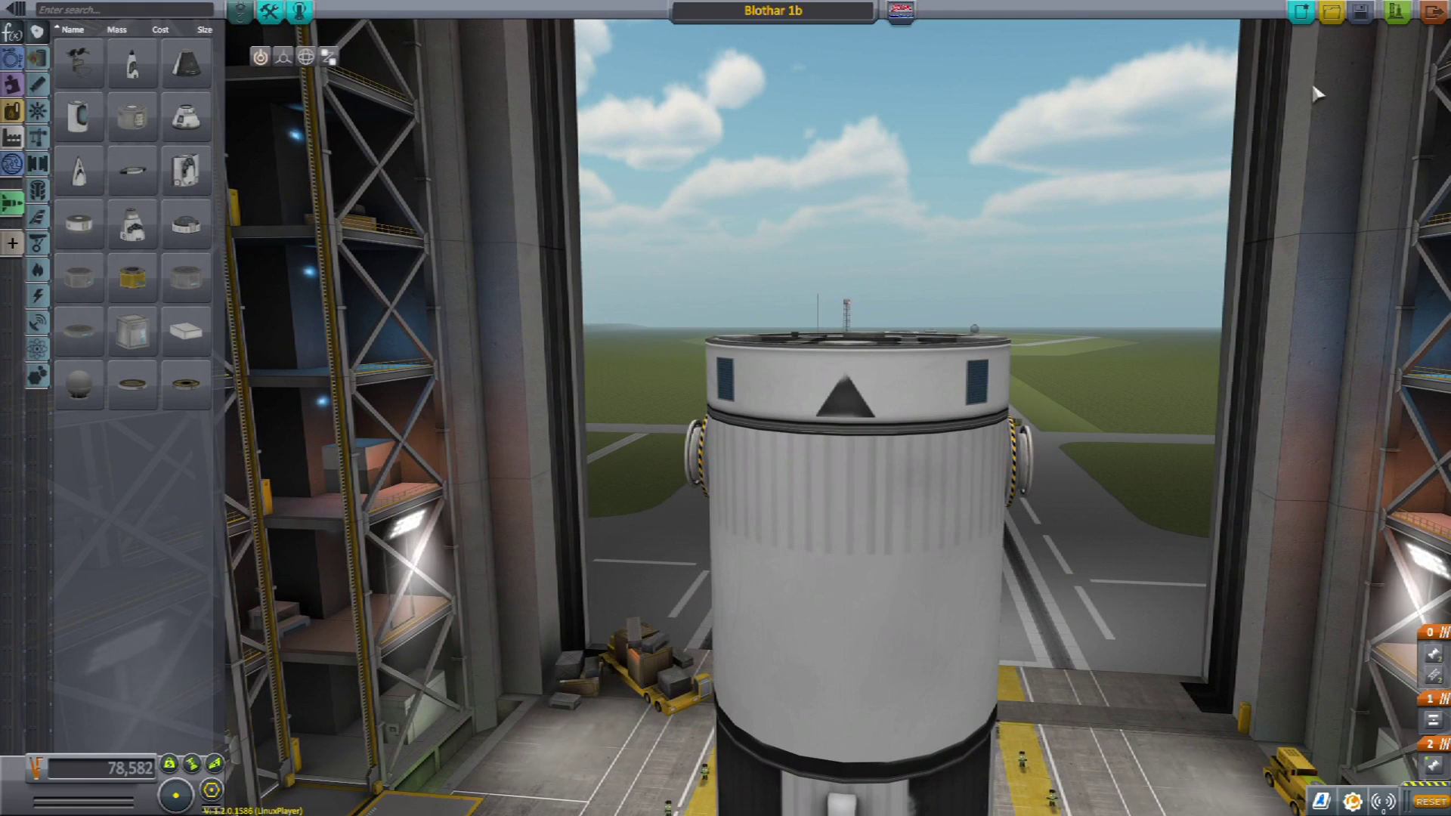
Step: Start a new craft and place a large white cylindrical fuel tank as its first part
click(1301, 12)
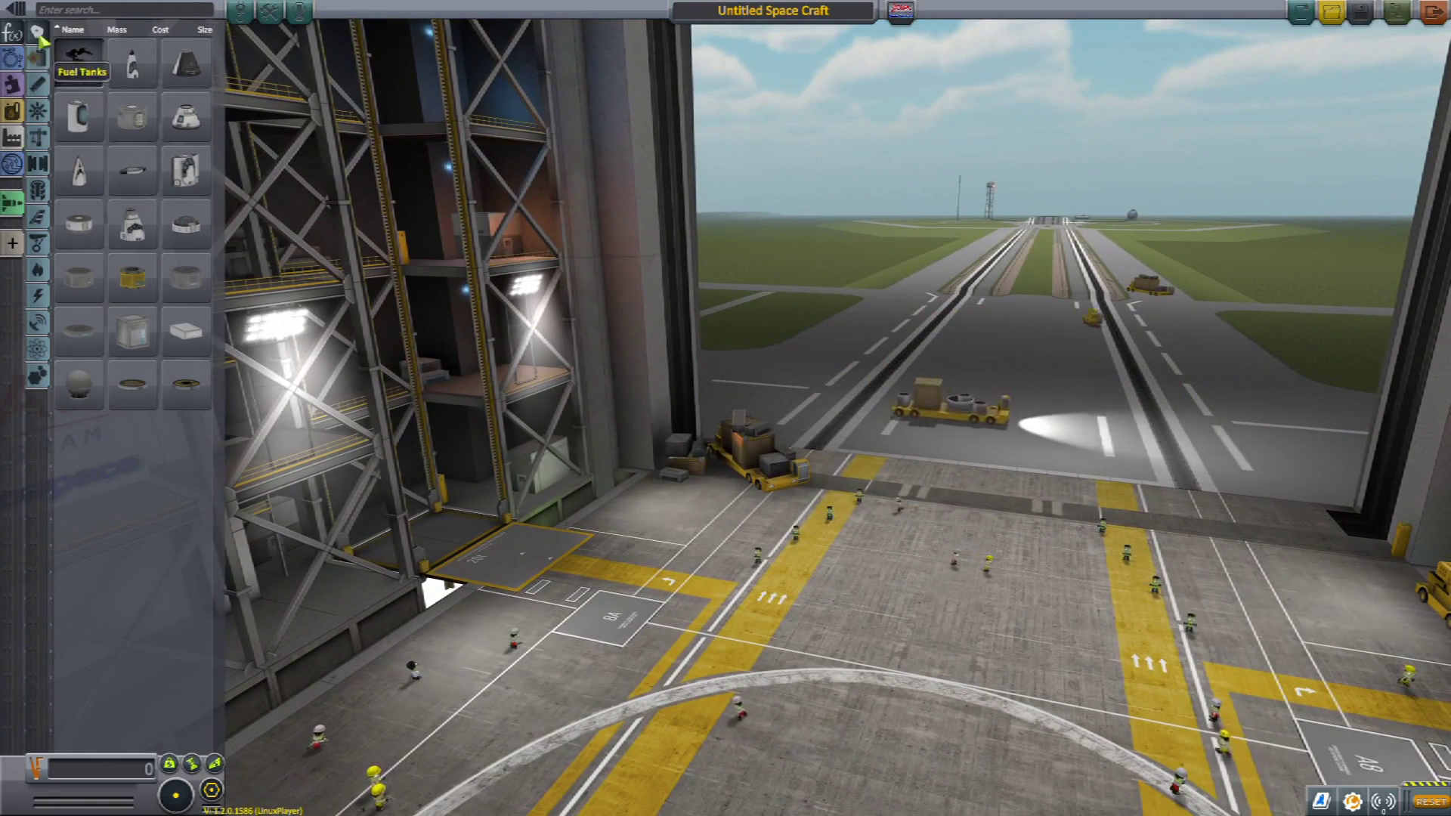
click(24, 9)
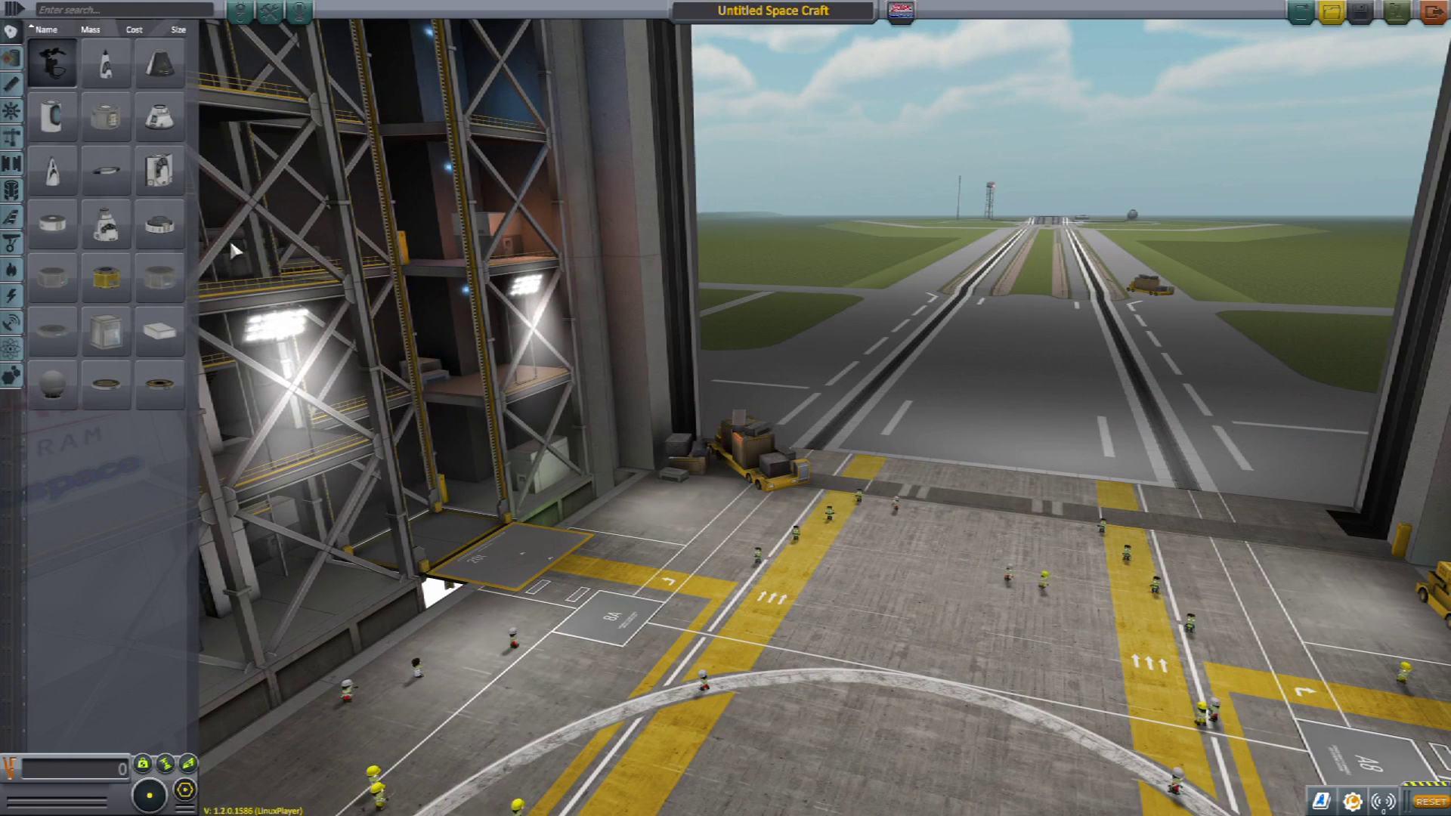
click(11, 59)
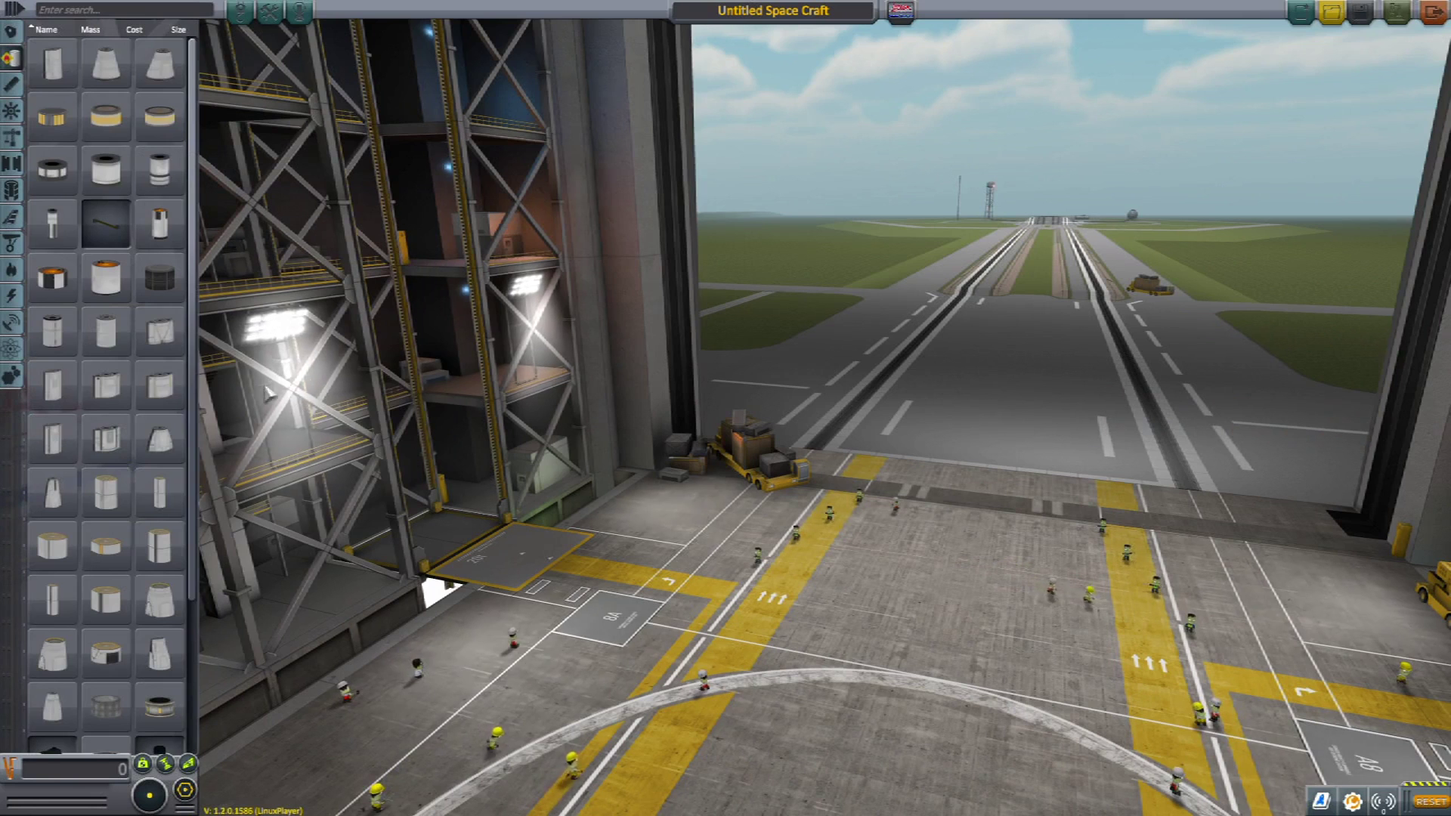
click(106, 278)
click(822, 427)
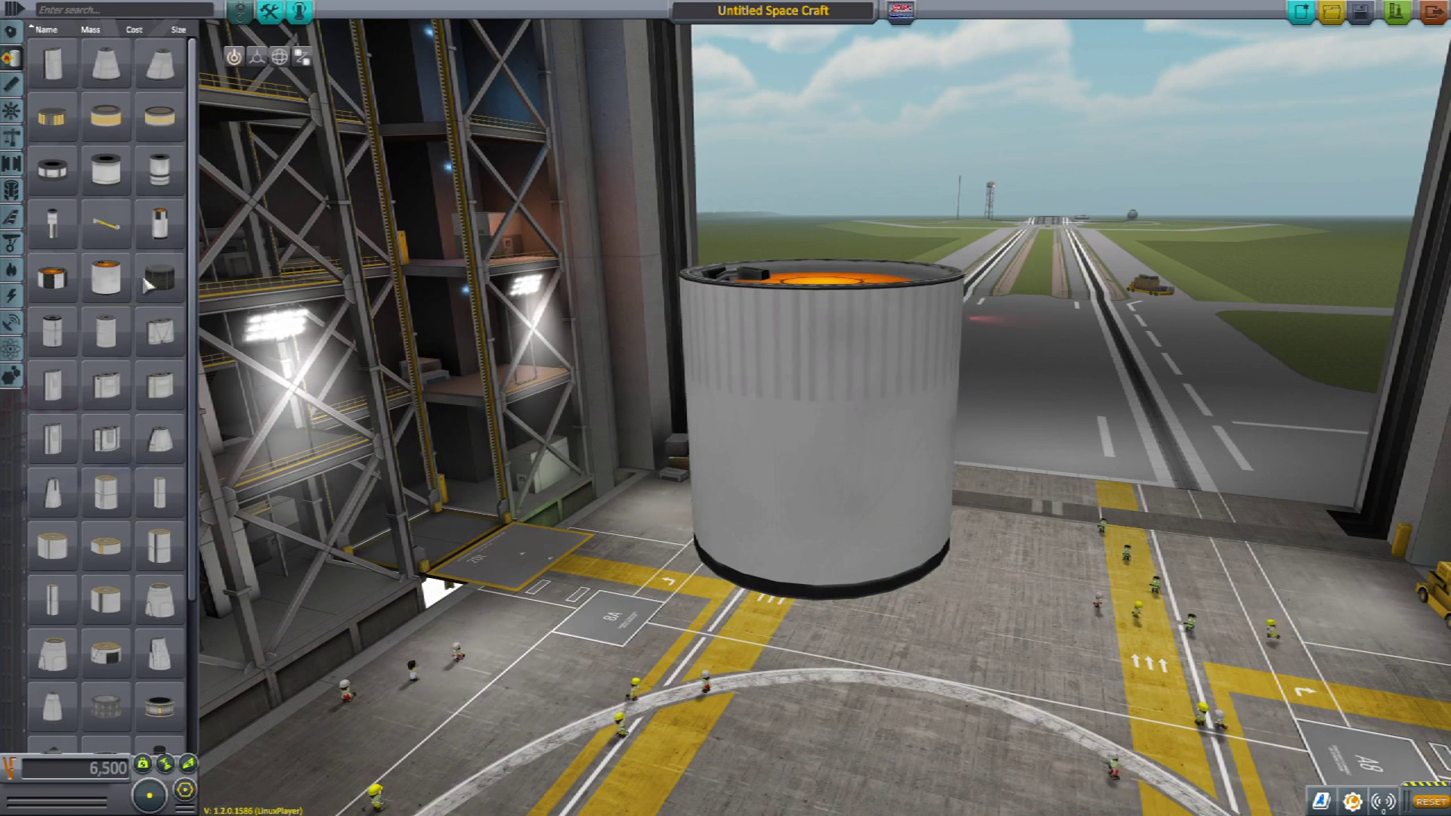
Step: Attach a TR-38-D decoupler beneath the tank and a second identical white fuel tank below the decoupler
click(13, 162)
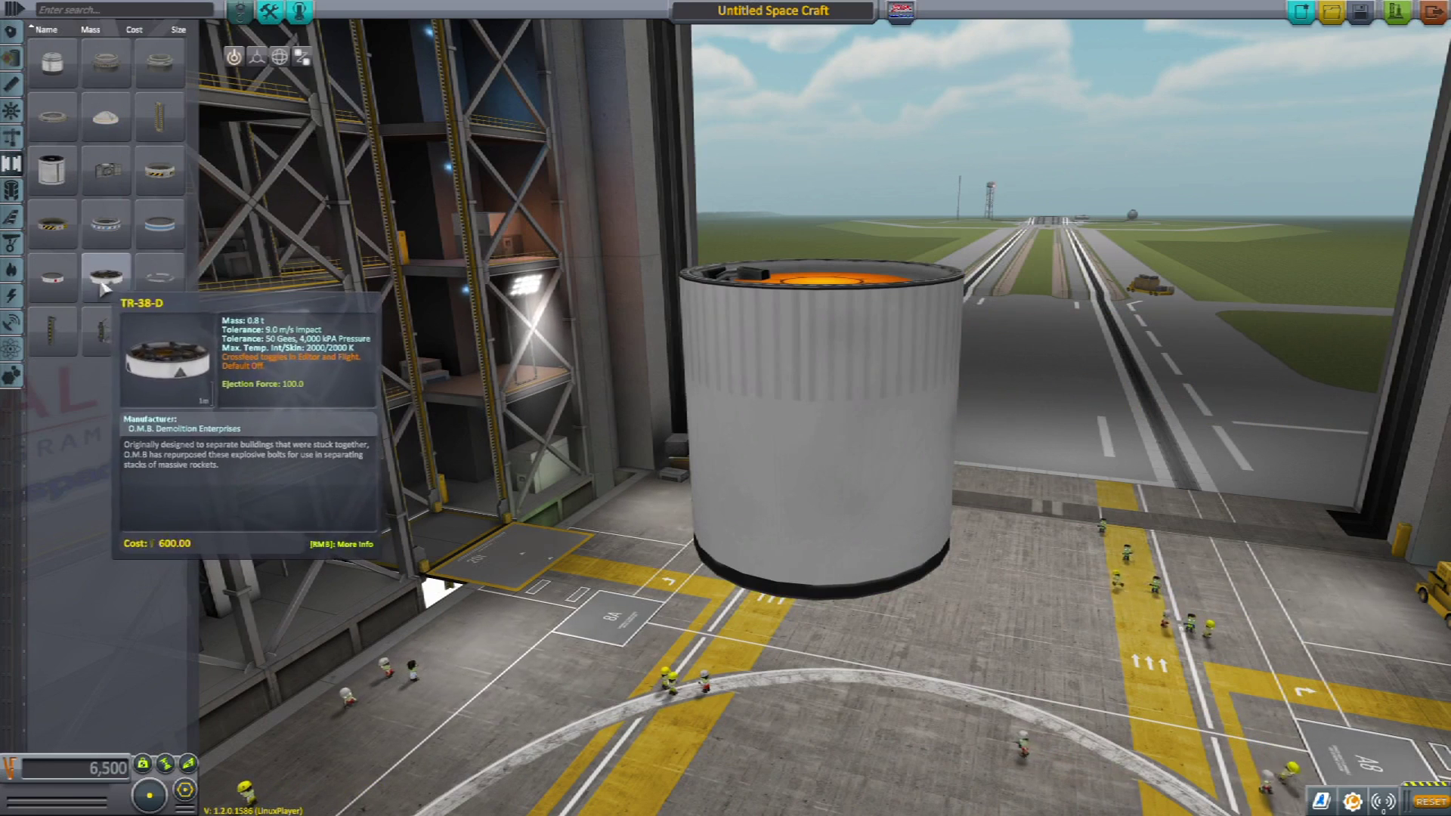
click(106, 331)
click(831, 602)
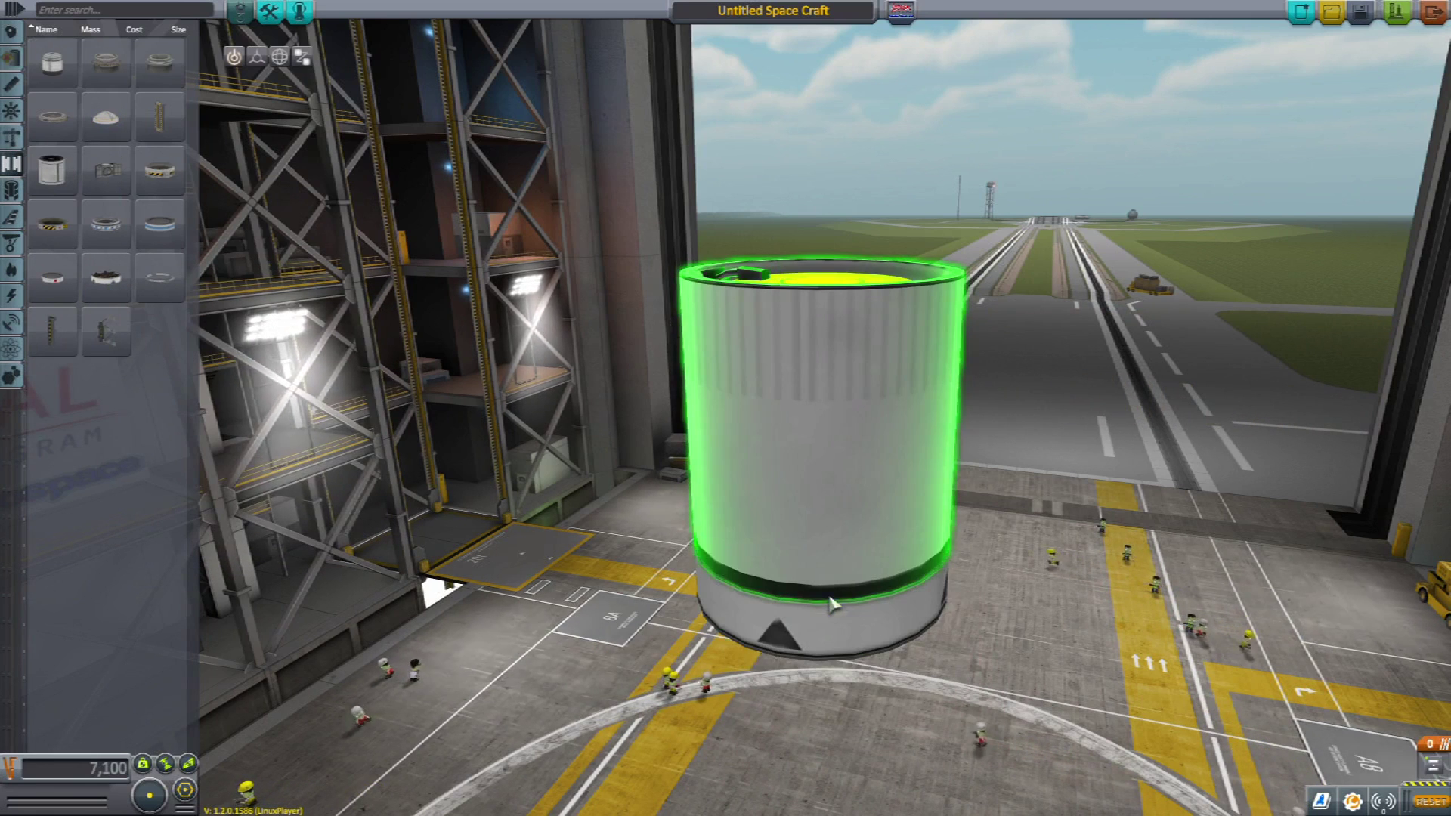
click(17, 60)
click(105, 331)
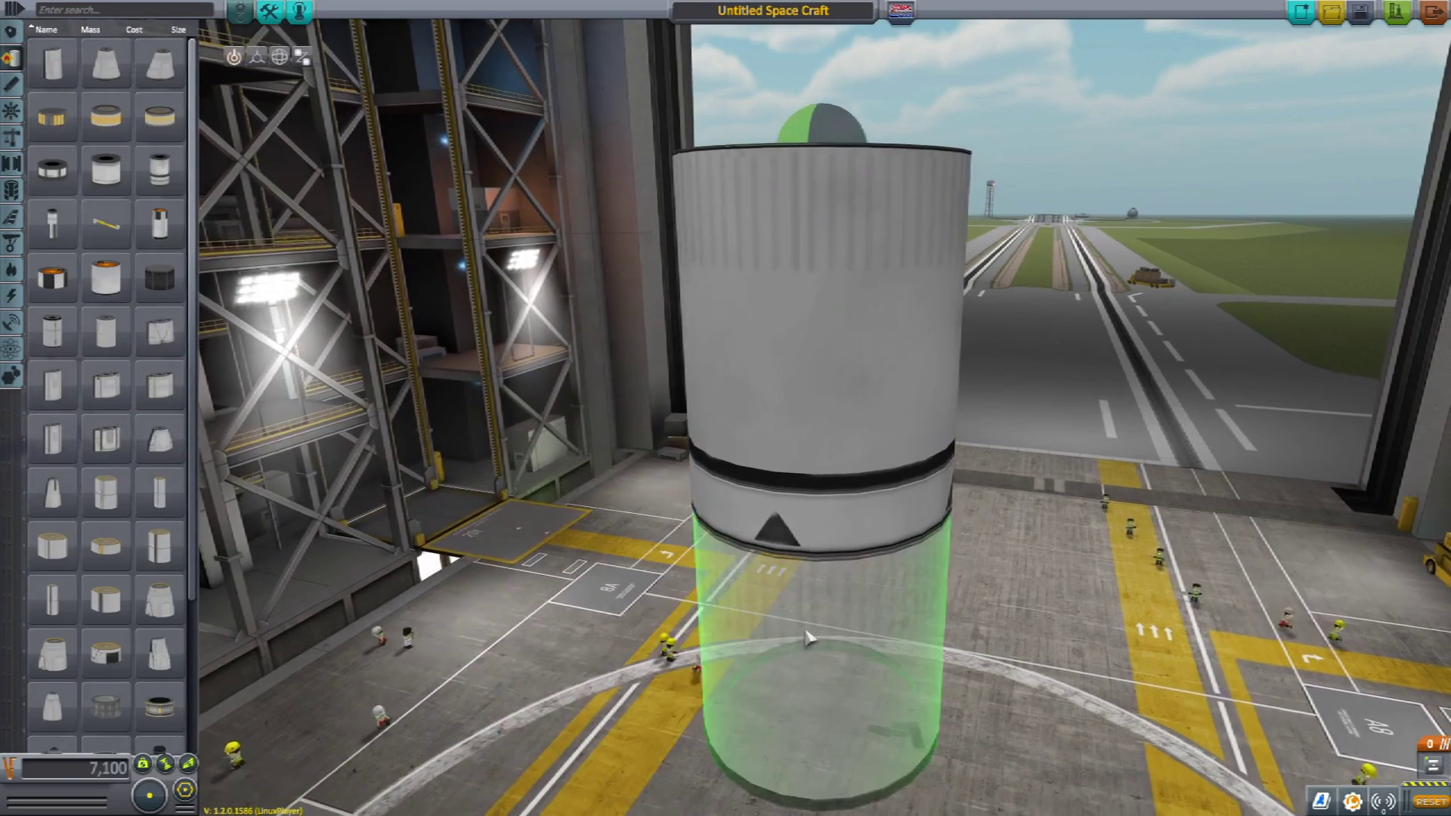
click(824, 680)
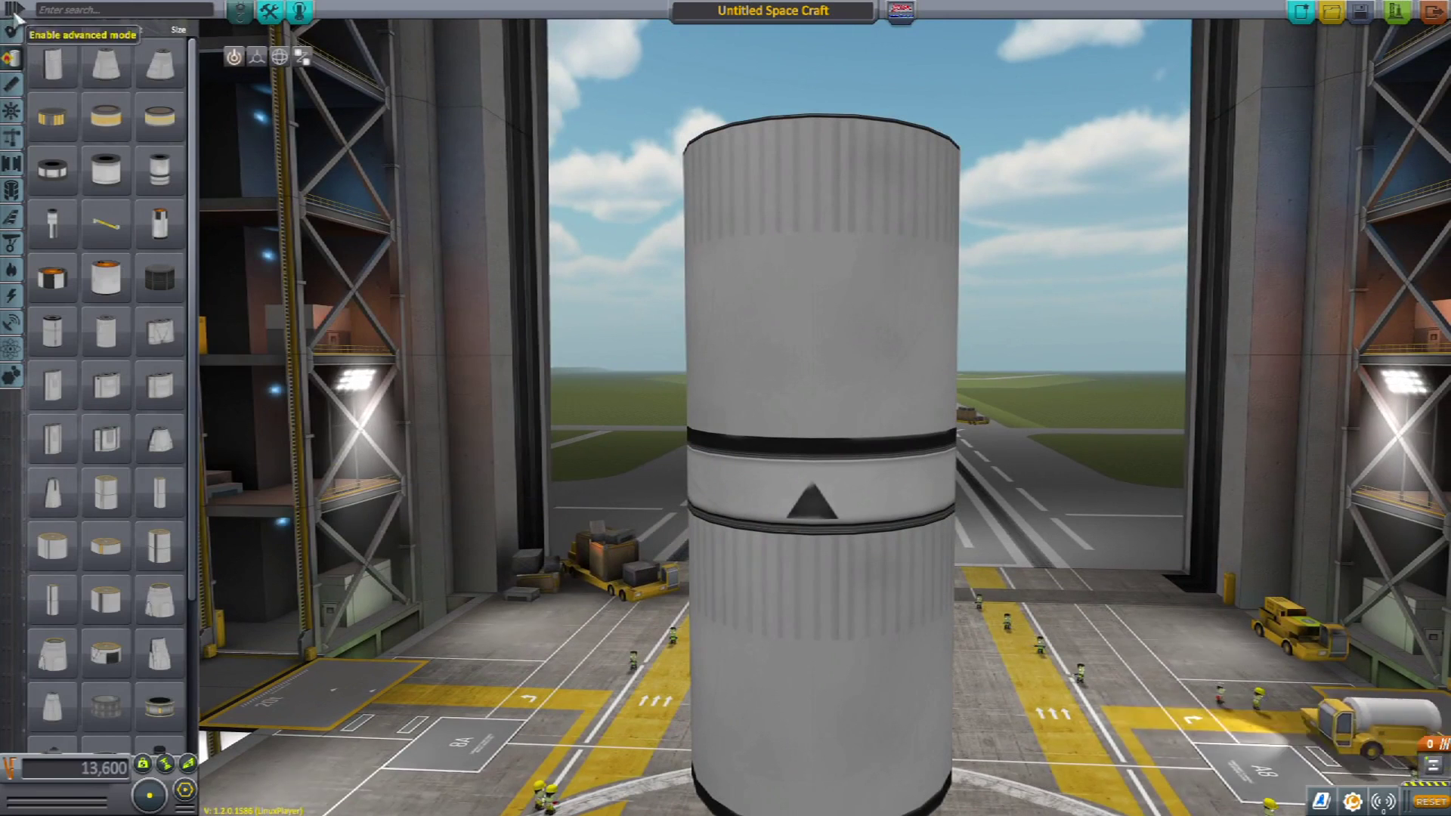
Step: Detach the decoupler with its lower tank and save them as a subassembly named Test 1
click(15, 9)
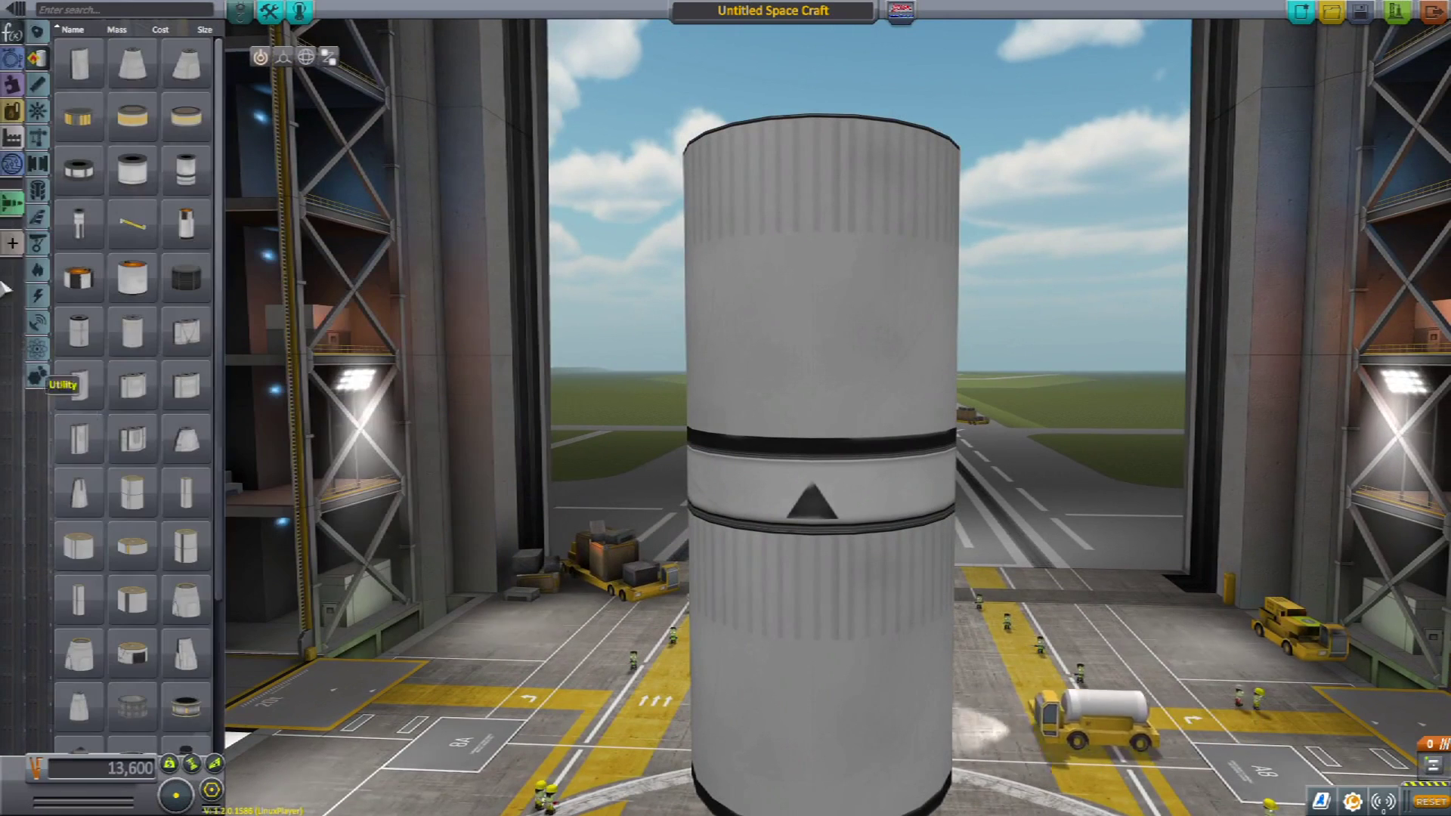
click(13, 204)
scroll(338, 431, down, 3)
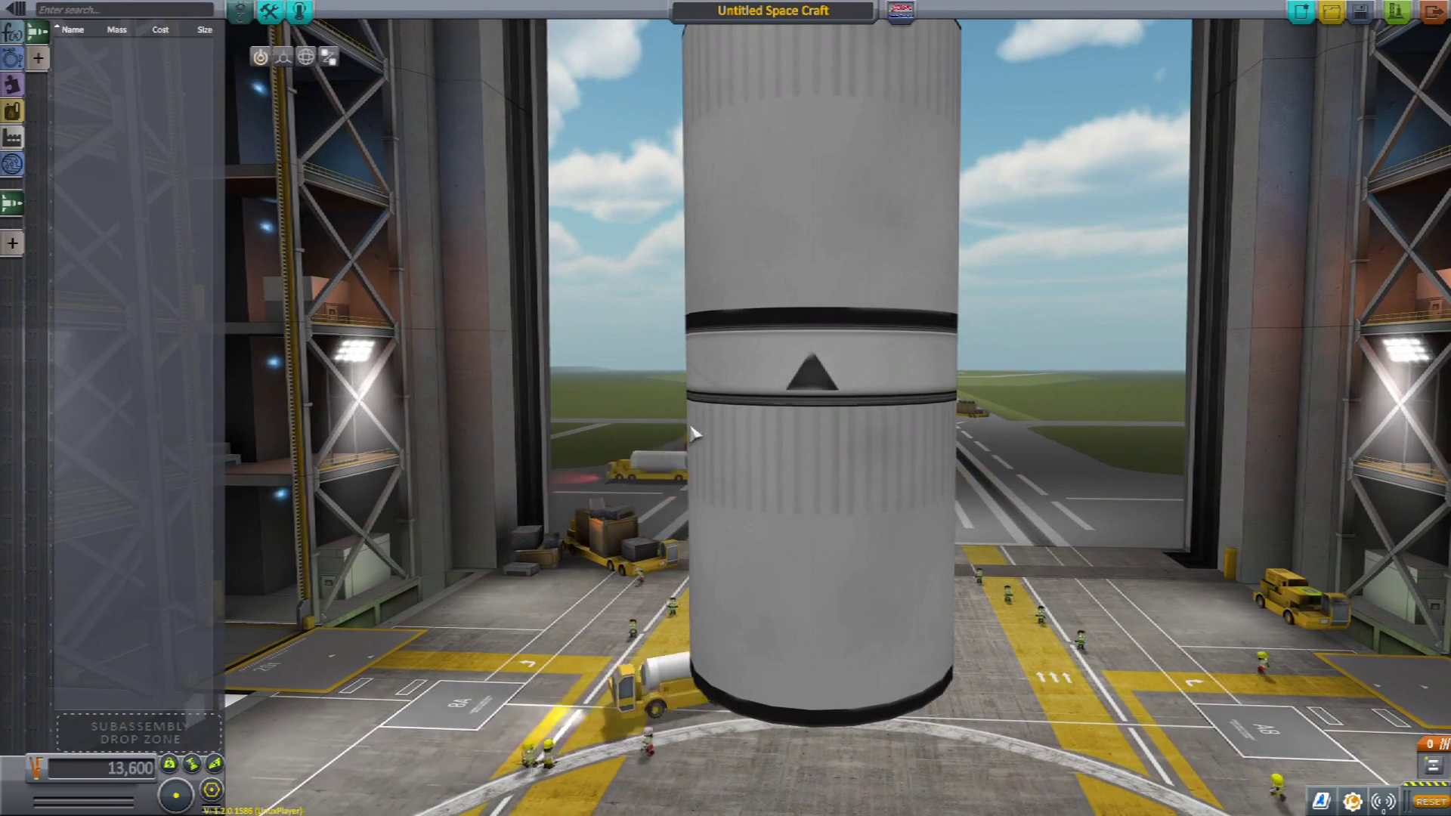
click(798, 378)
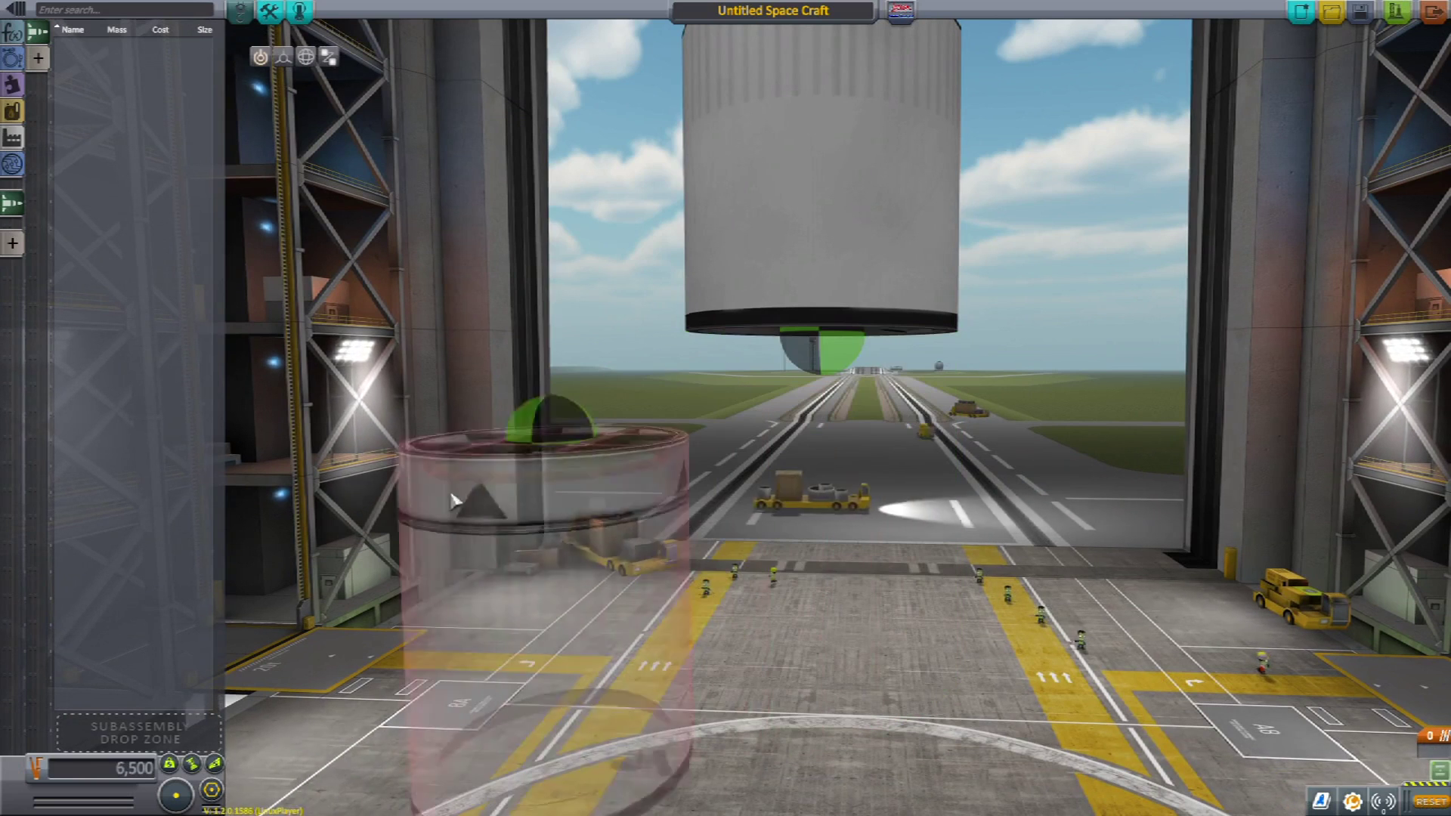
click(165, 738)
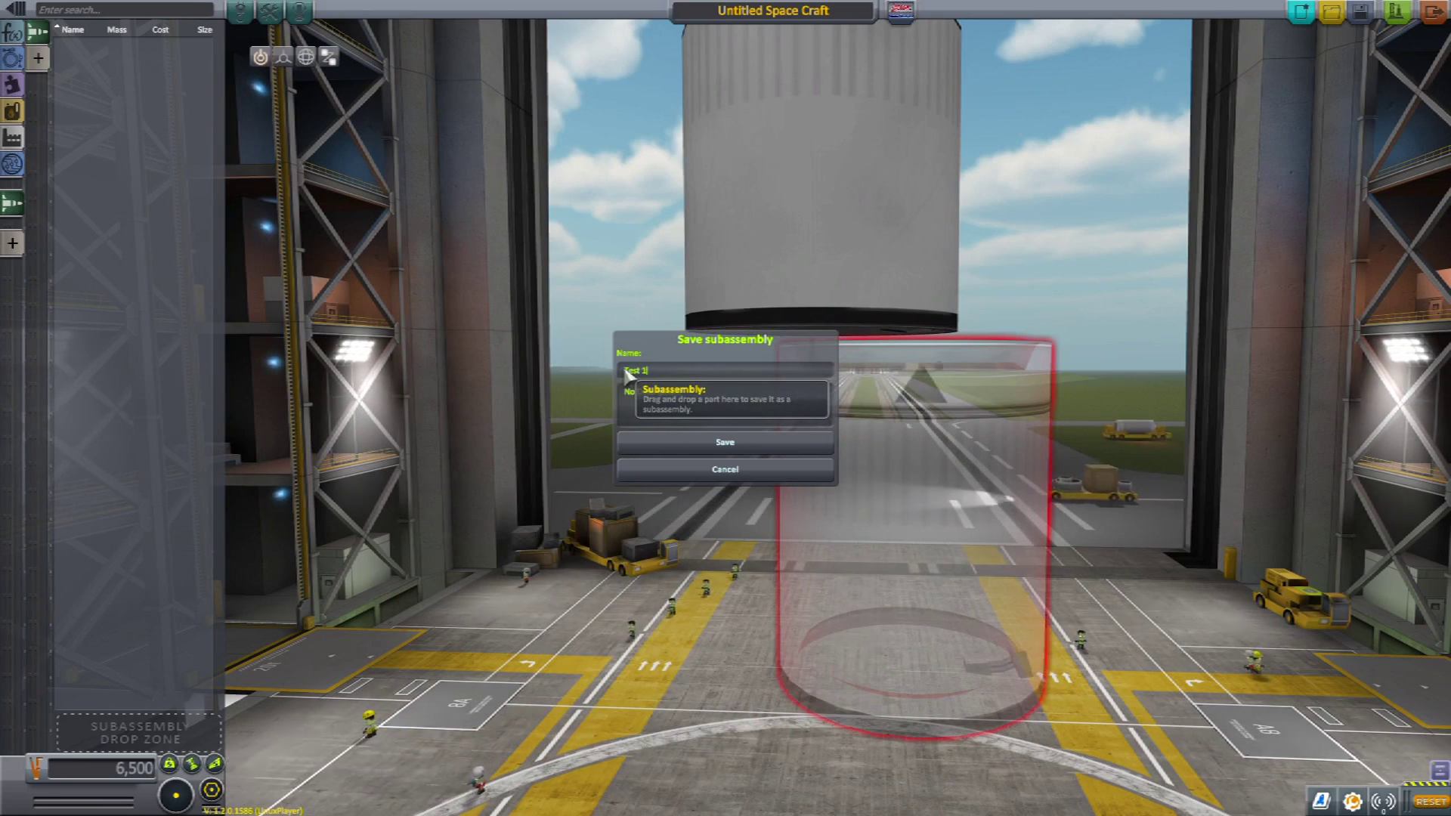
click(705, 446)
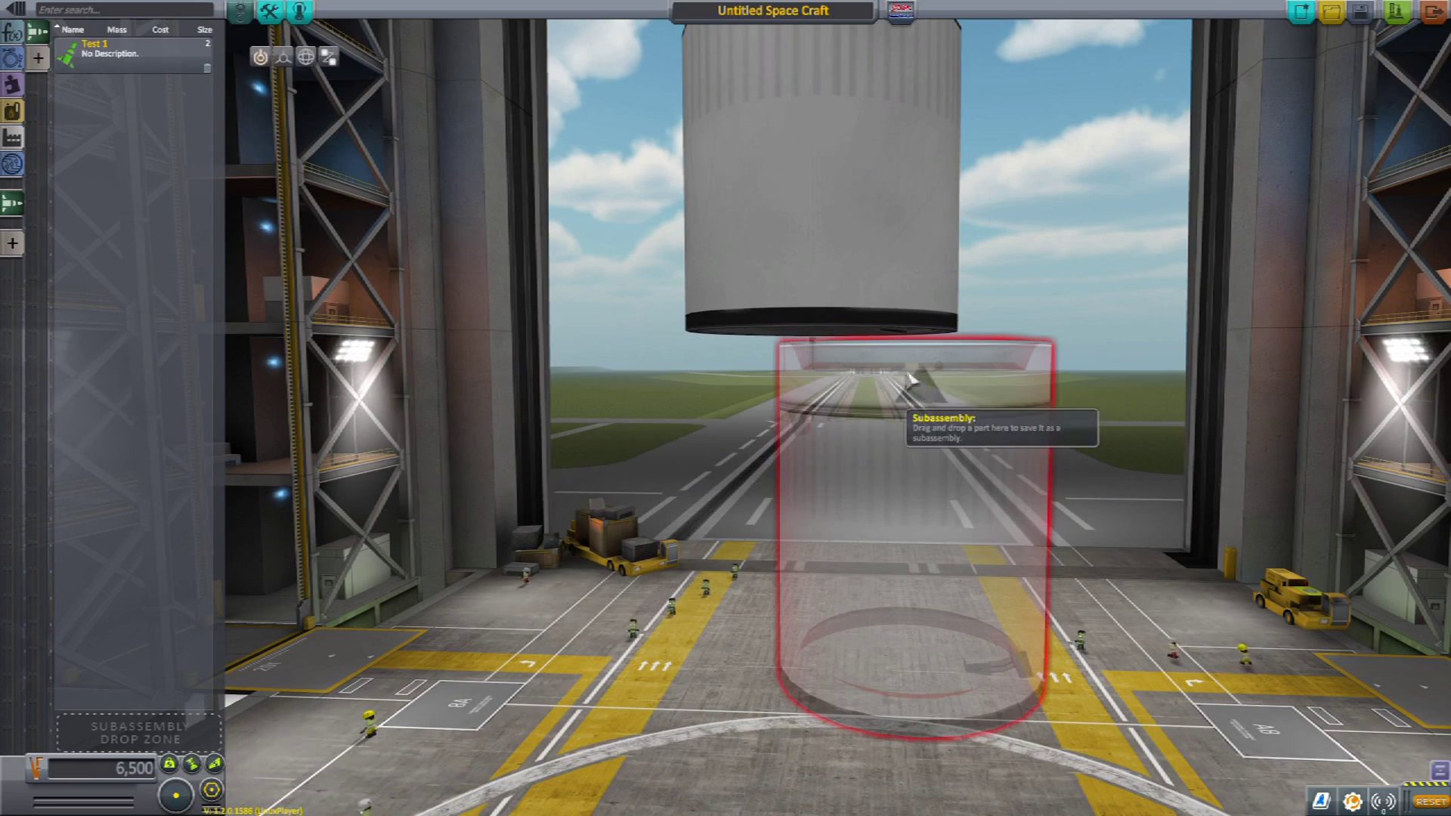
Step: Discard the detached section and attach the saved Test 1 subassembly beneath the remaining tank
click(116, 345)
click(143, 60)
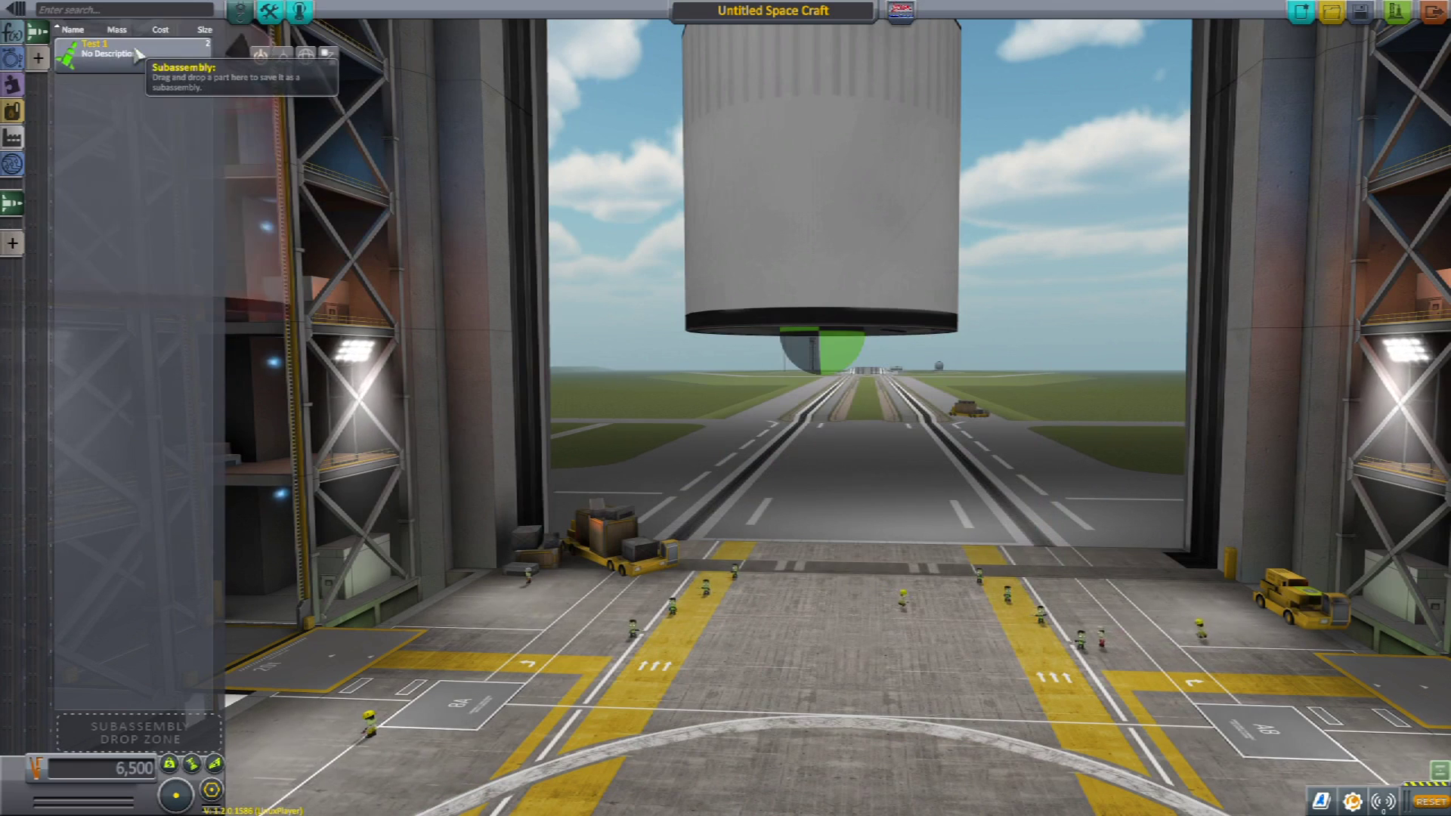
click(781, 406)
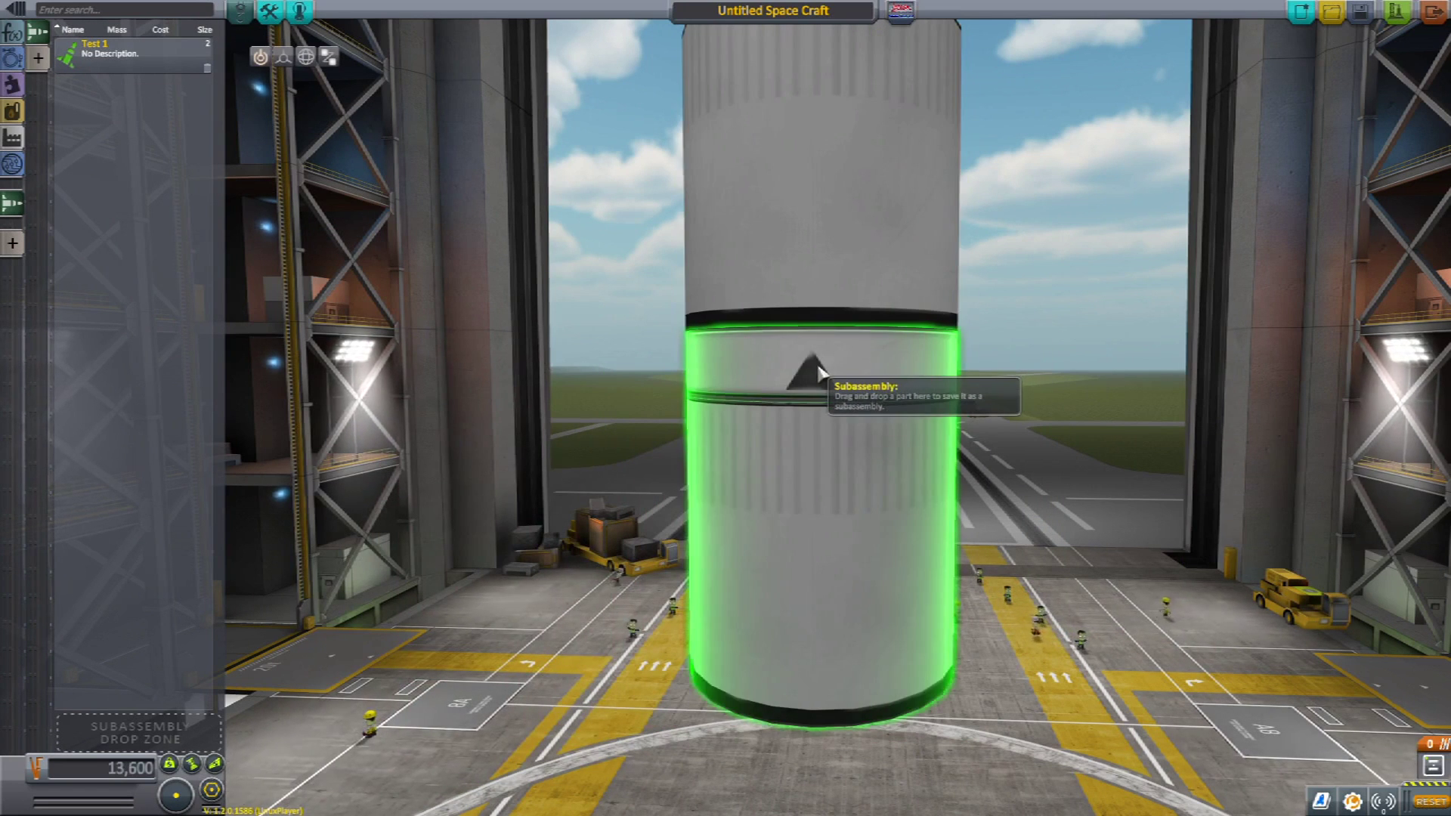
Step: Detach the decoupler and tank below the first tank and delete them, leaving only the first tank
click(770, 385)
click(175, 379)
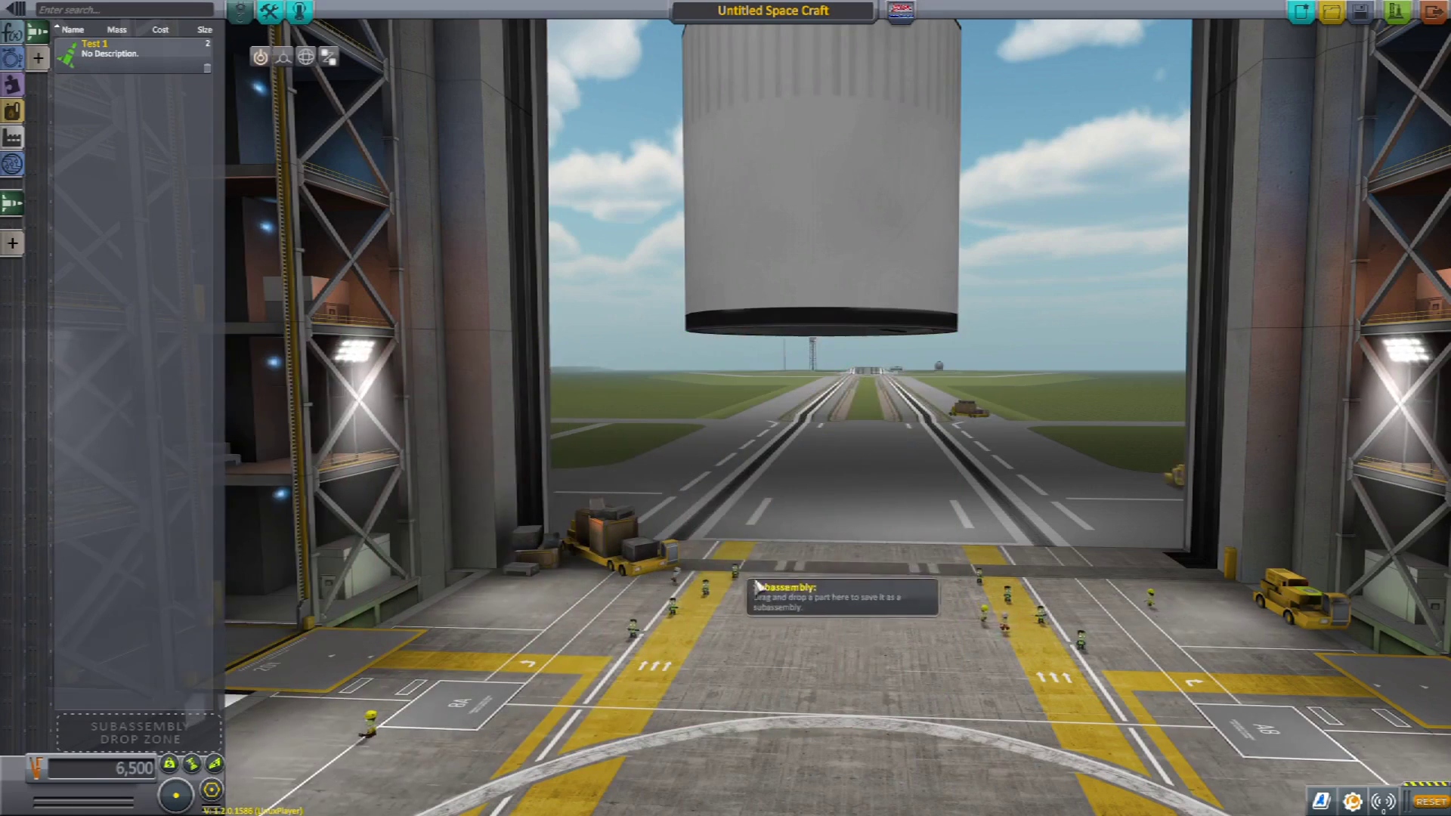
scroll(651, 458, up, 5)
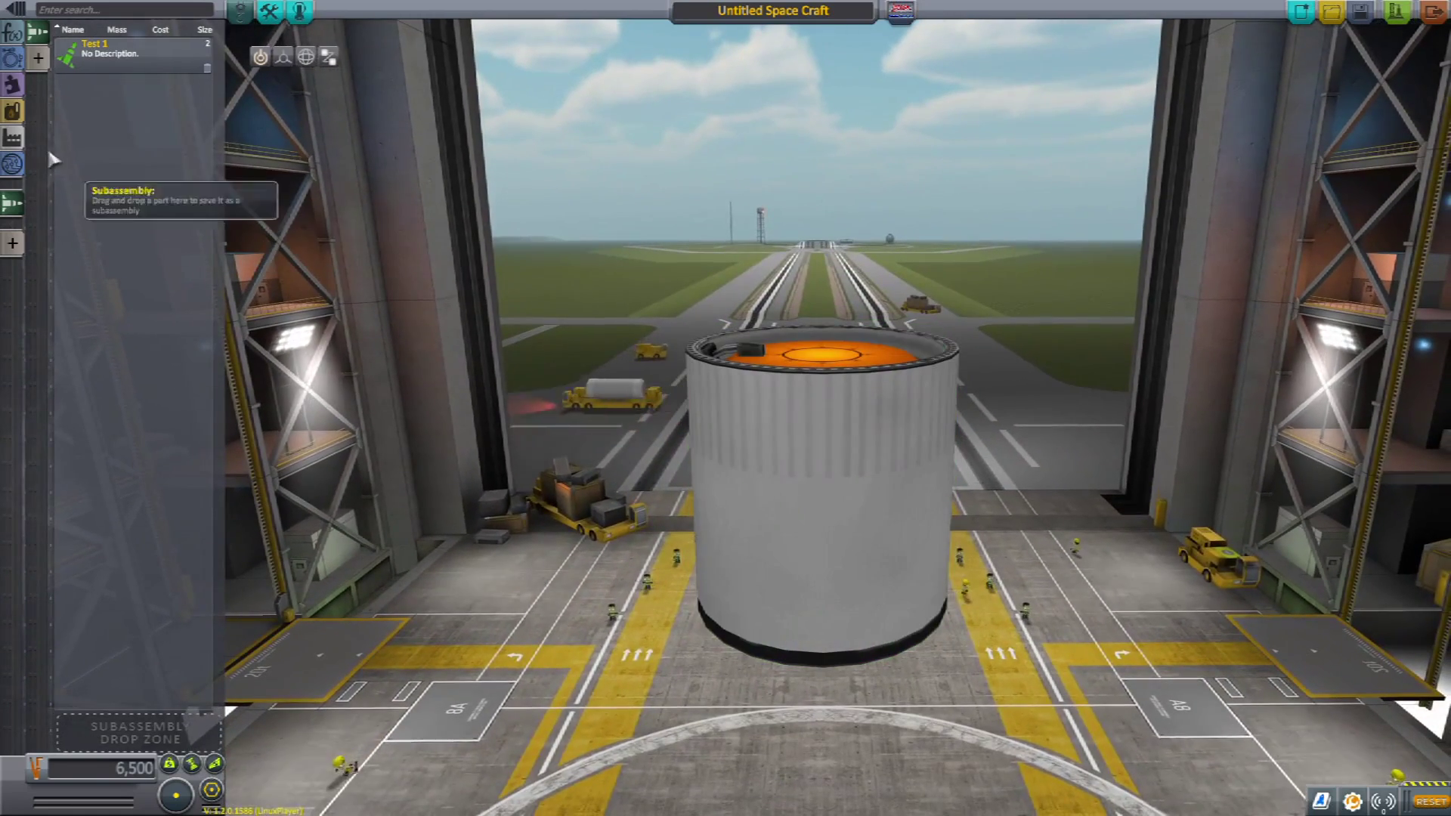
Step: Attach a TR-38-D decoupler on top of the tank and stack another large white fuel tank above it
click(12, 32)
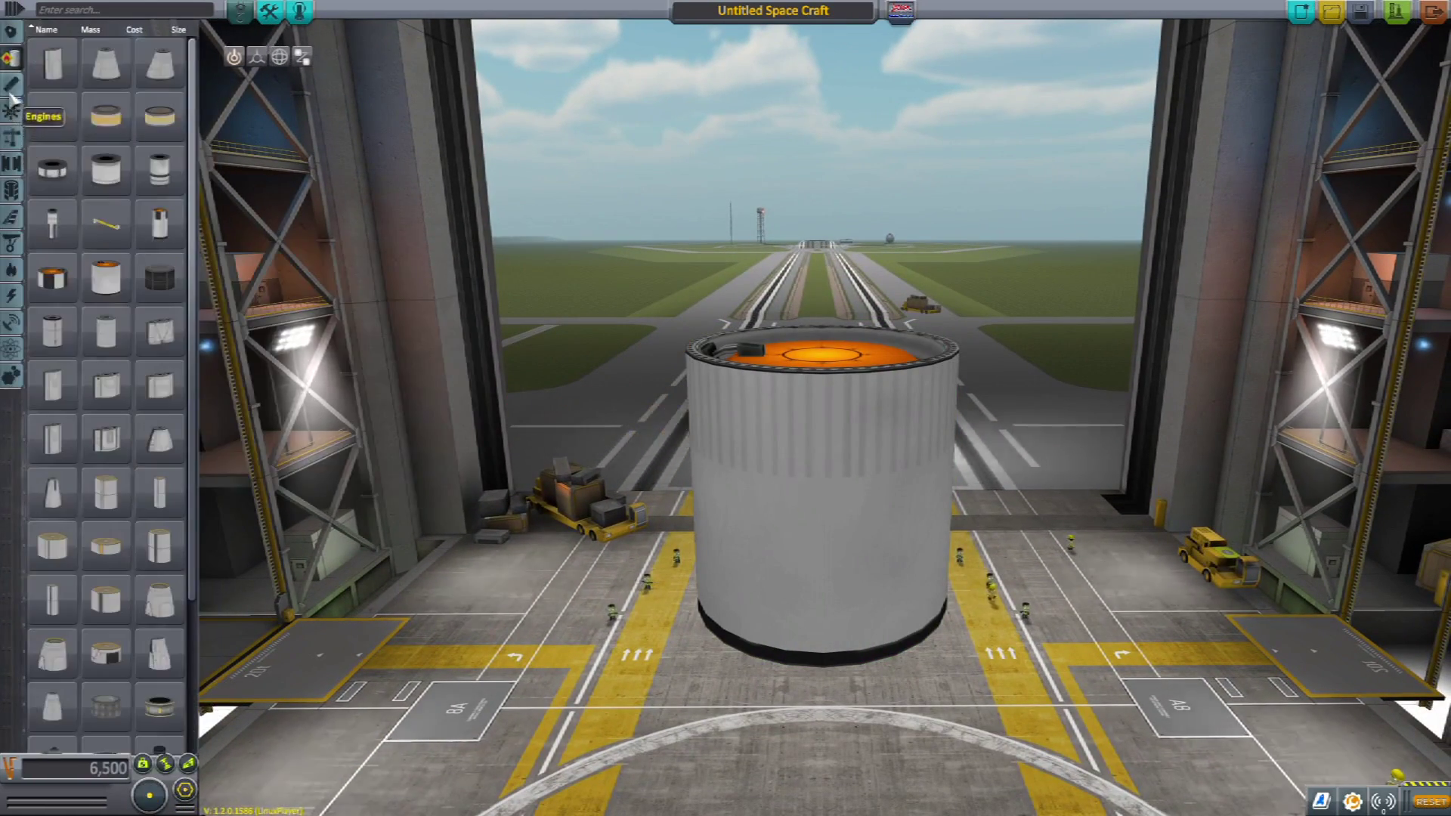
click(16, 166)
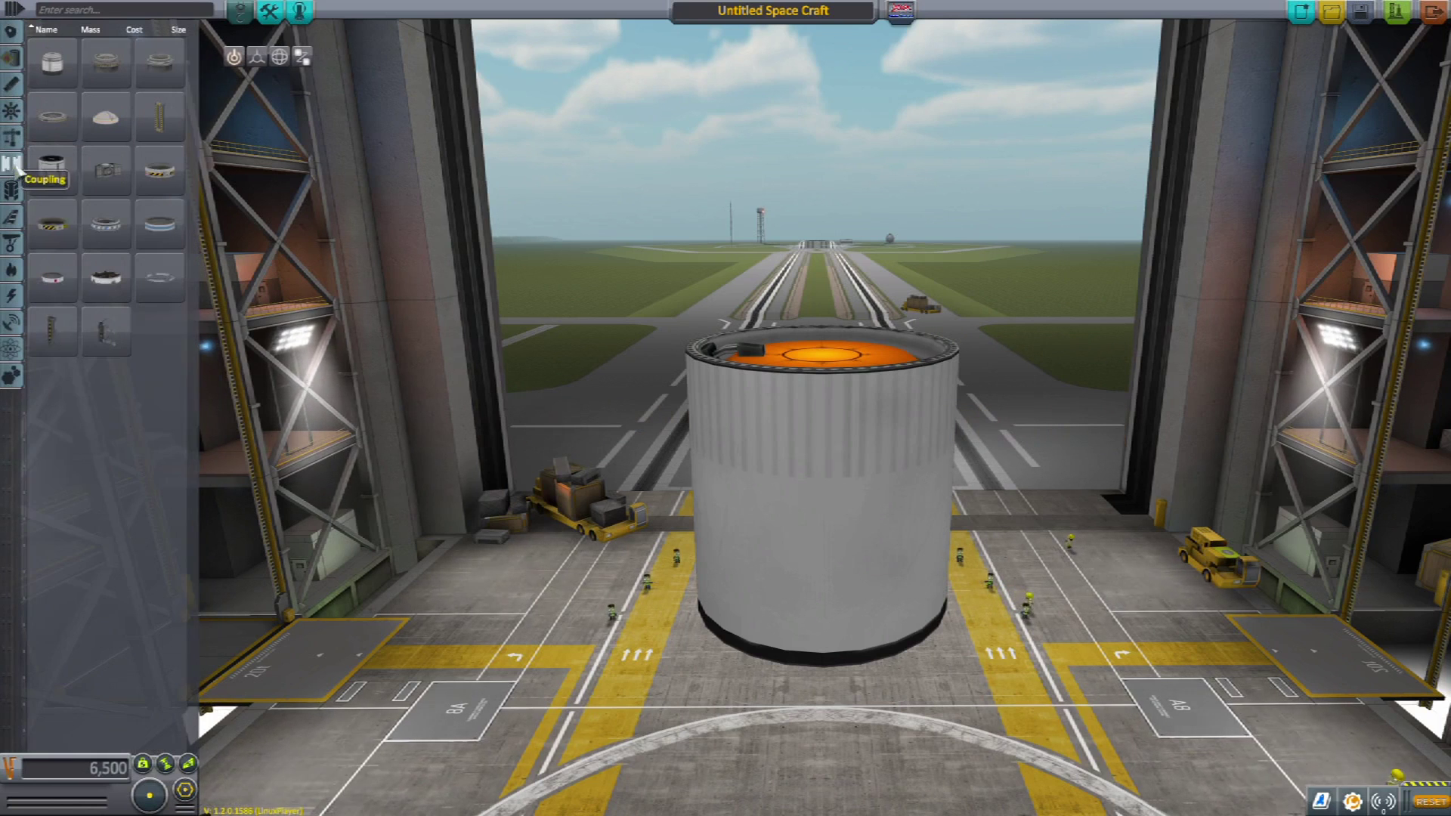
click(105, 277)
click(859, 286)
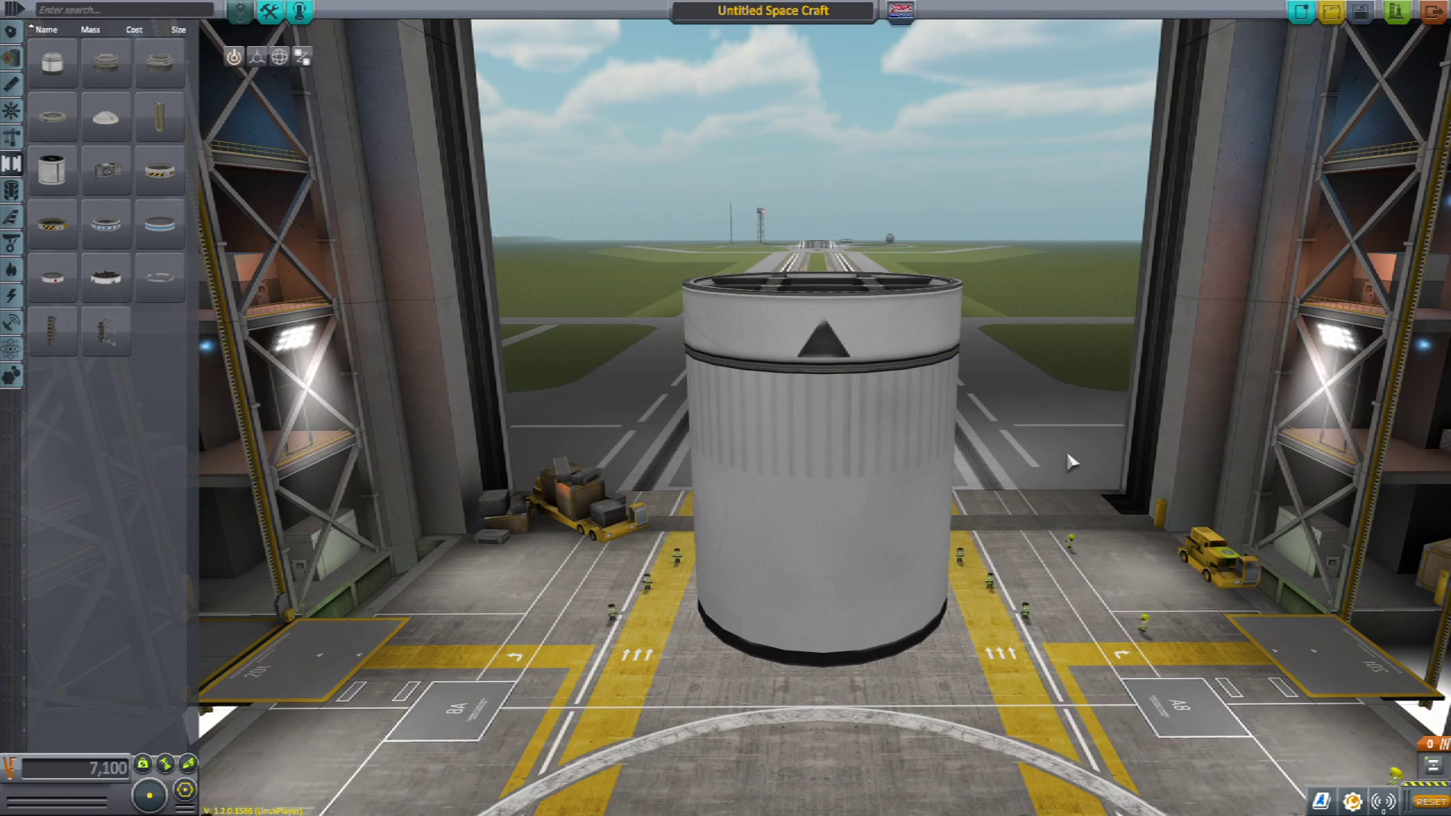
scroll(1070, 462, down, 3)
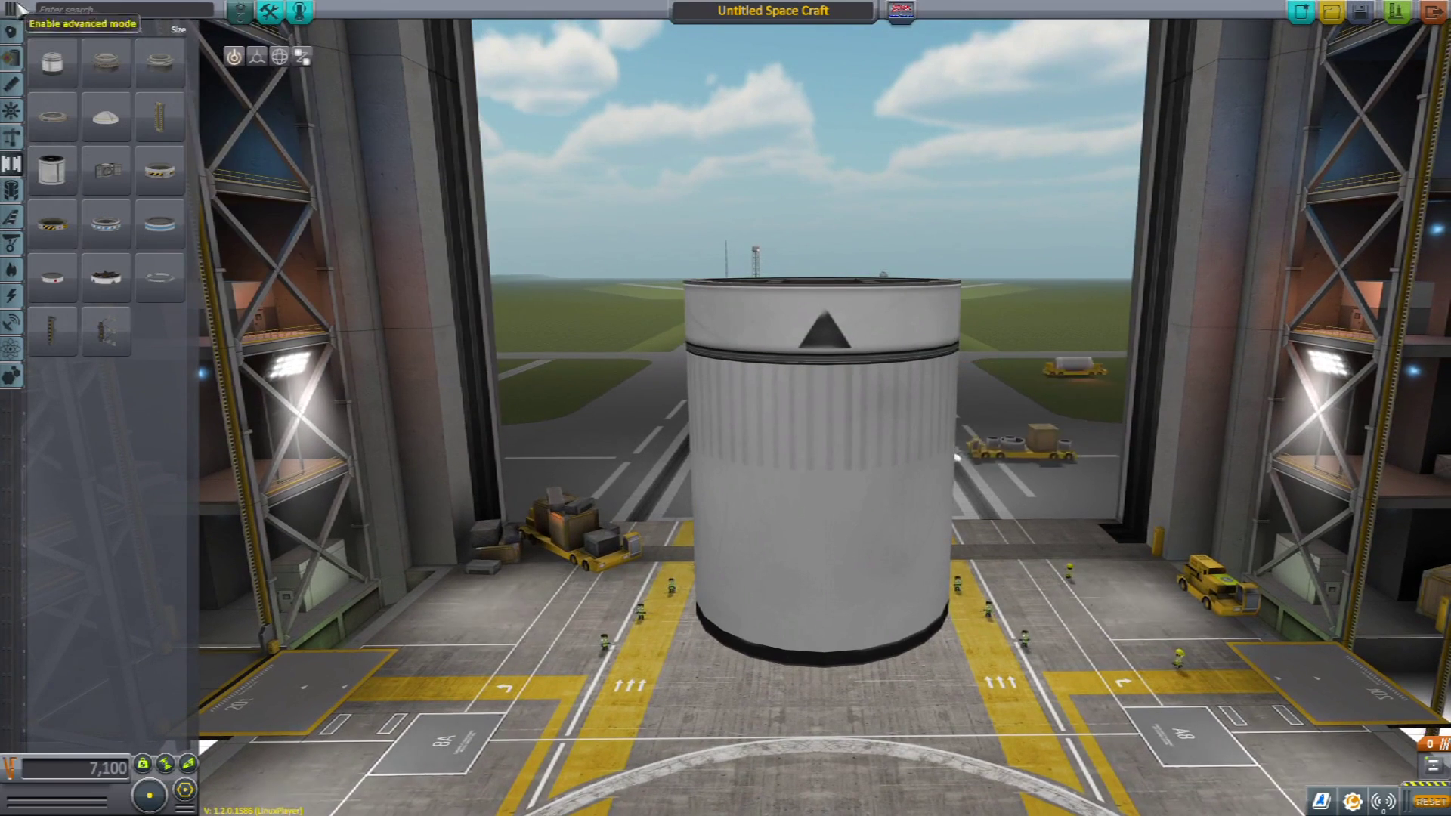
click(11, 65)
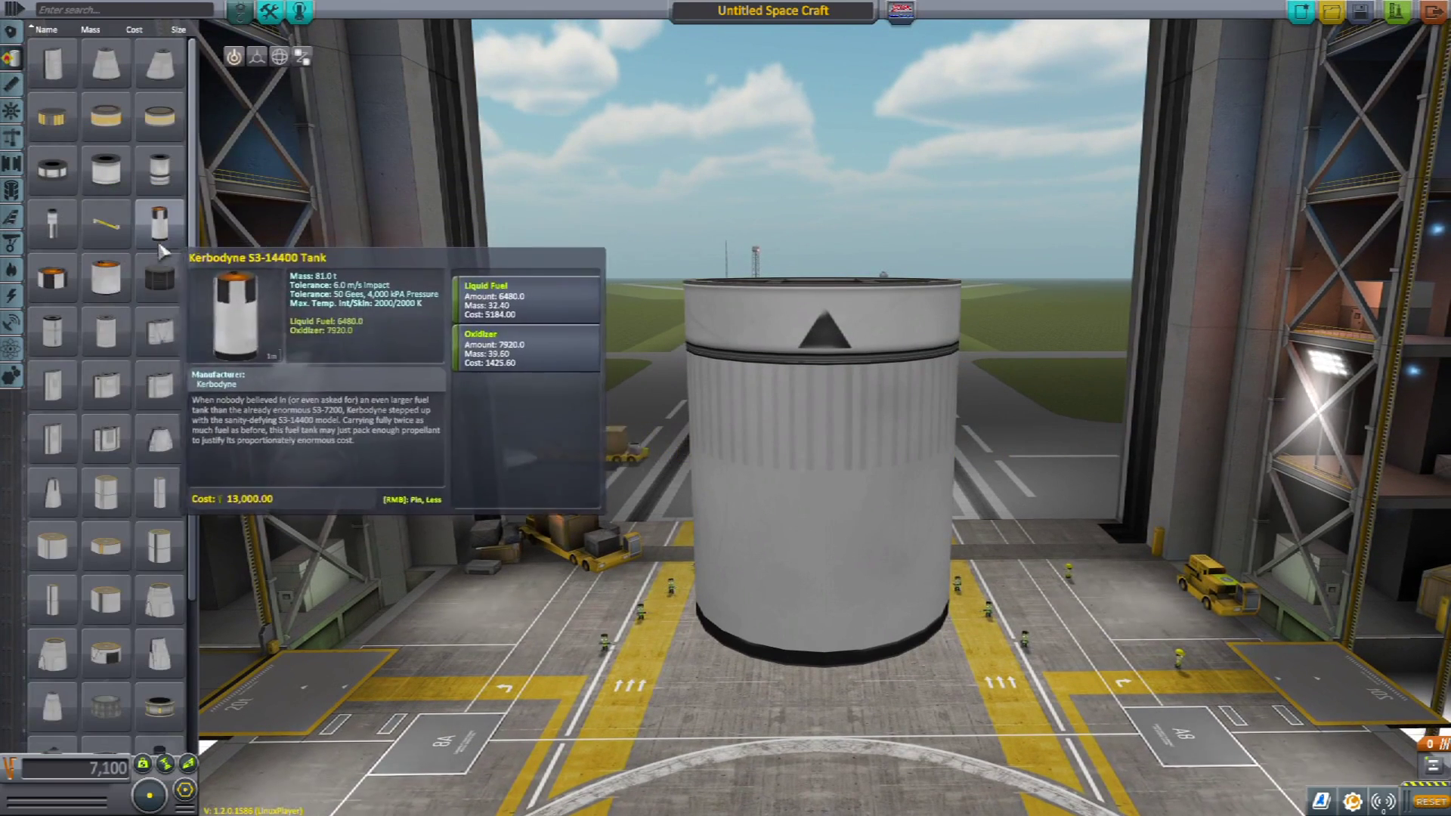
click(108, 287)
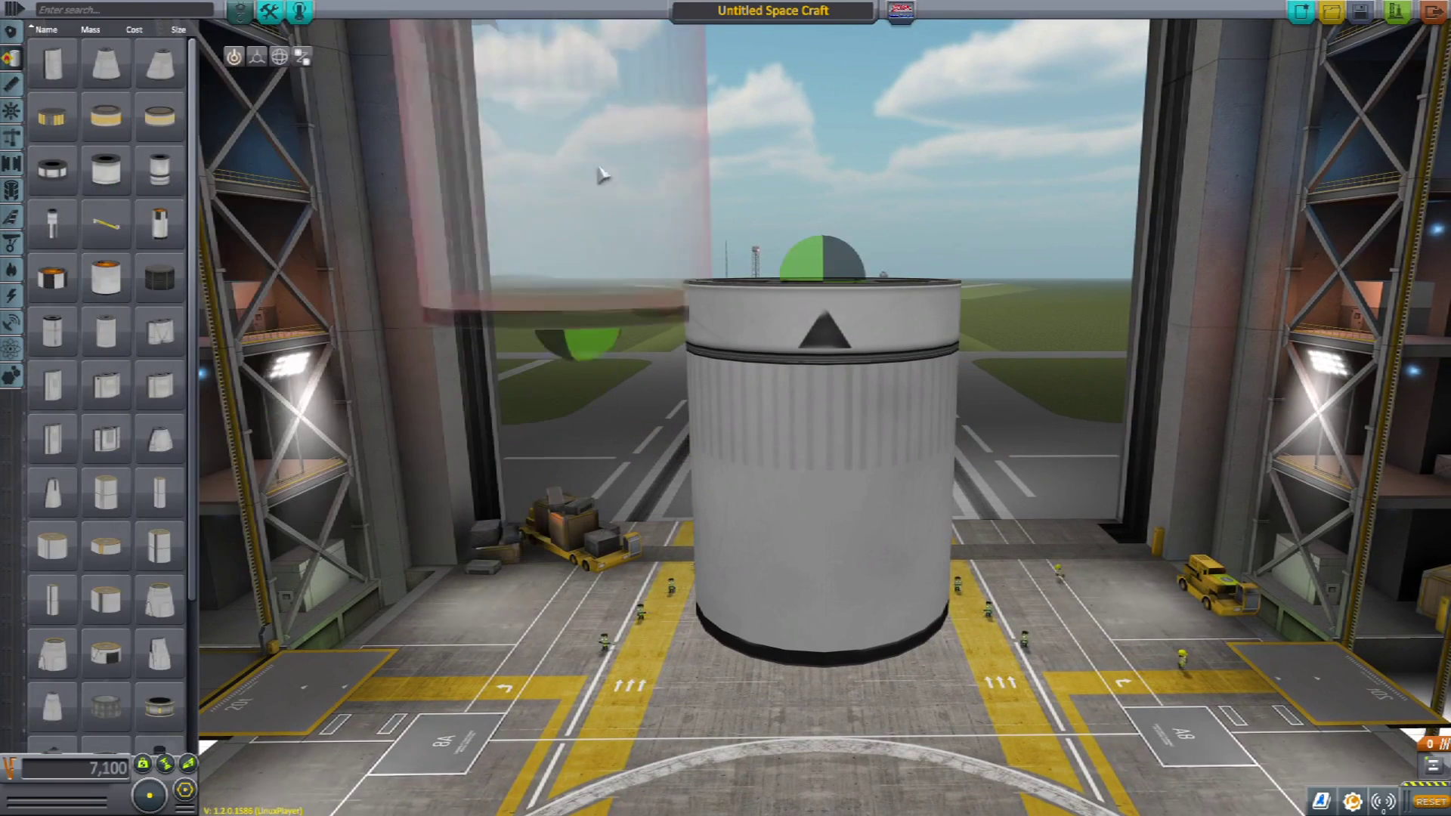
click(804, 155)
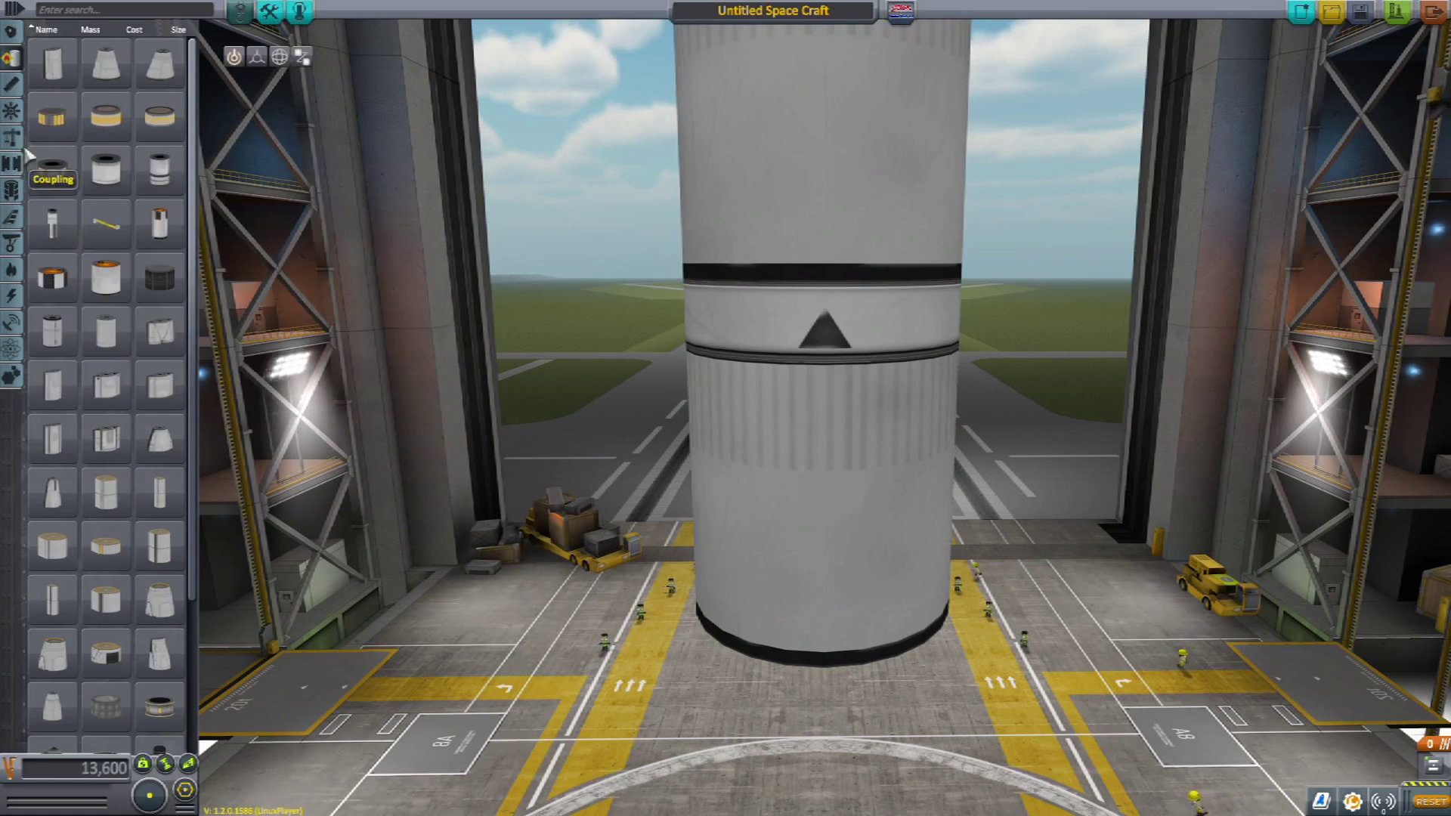
Step: With the subassembly list shown, lift the decoupler and upper tank off the first tank and reattach them on top
click(16, 10)
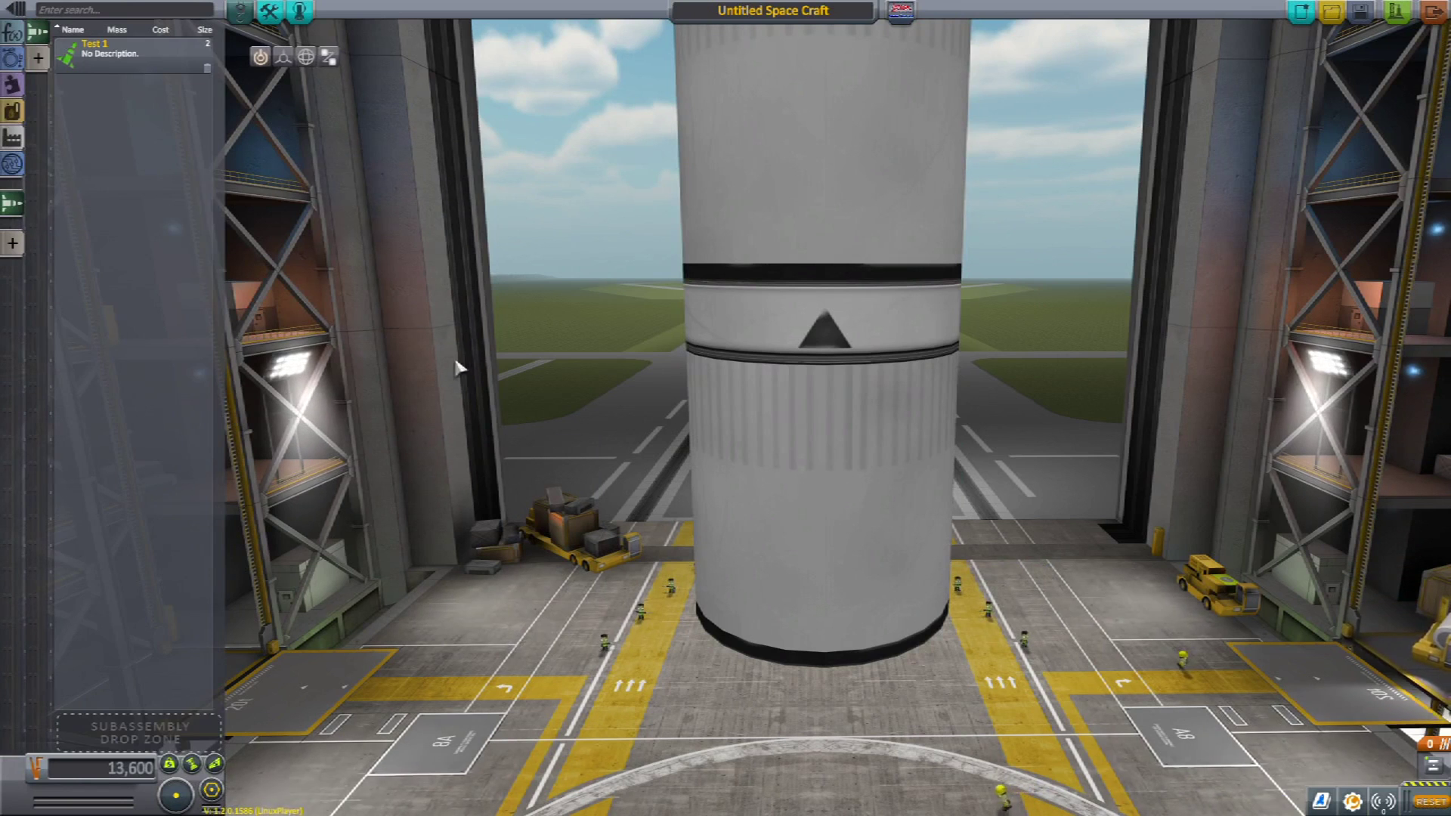
click(867, 331)
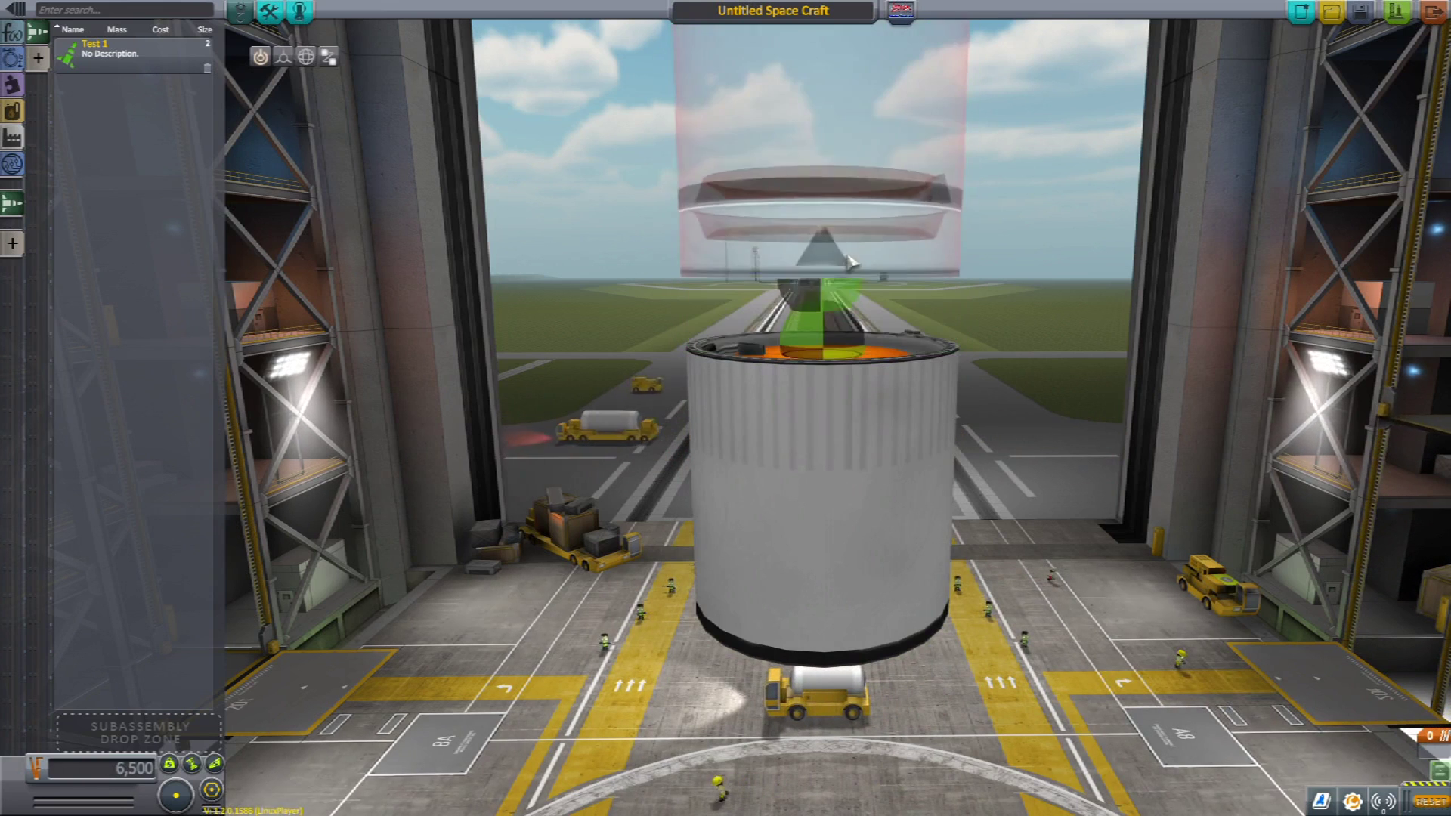
click(846, 317)
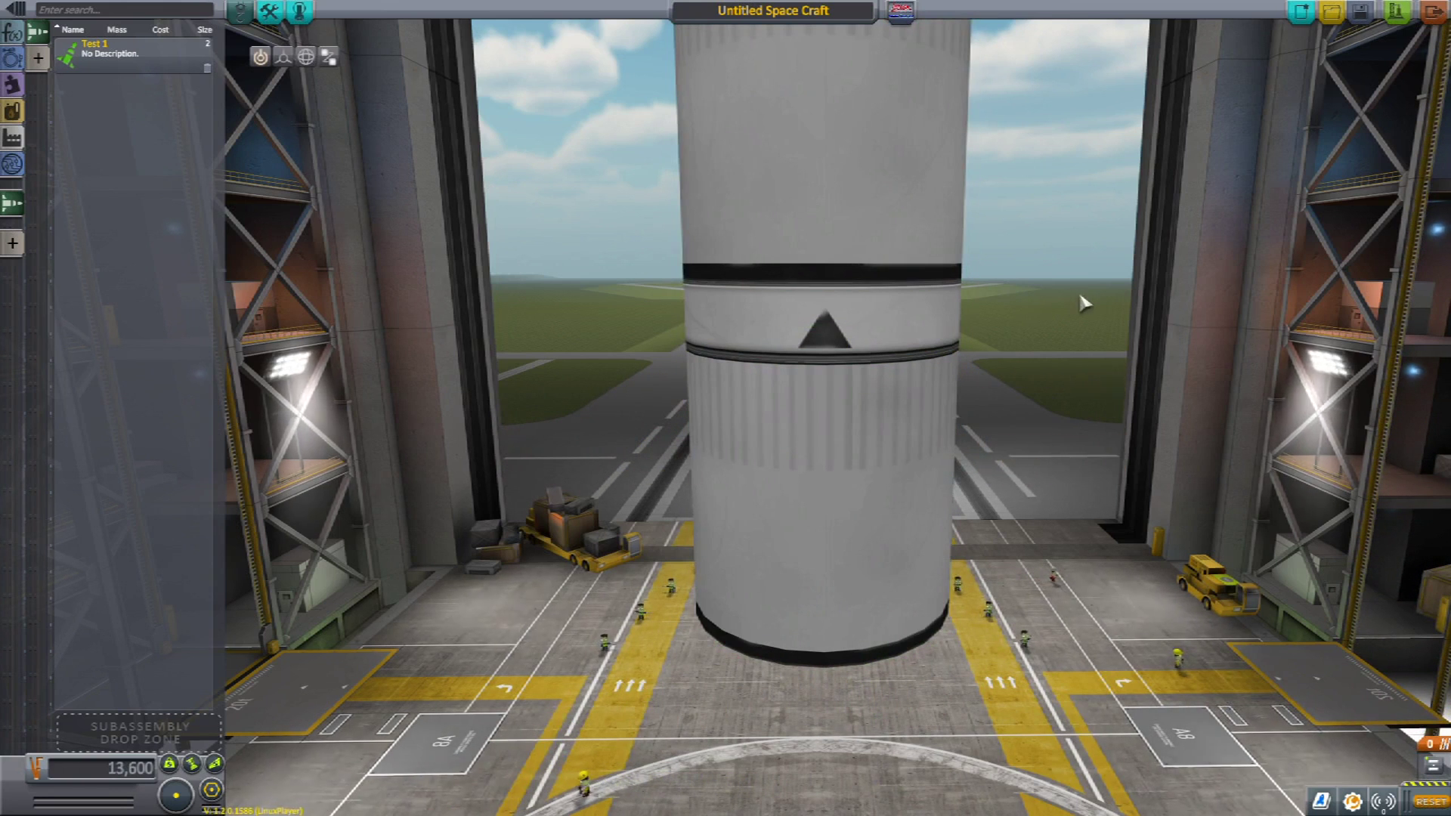
Step: Delete the upper tank above the decoupler and return to the basic parts list
click(768, 146)
click(104, 242)
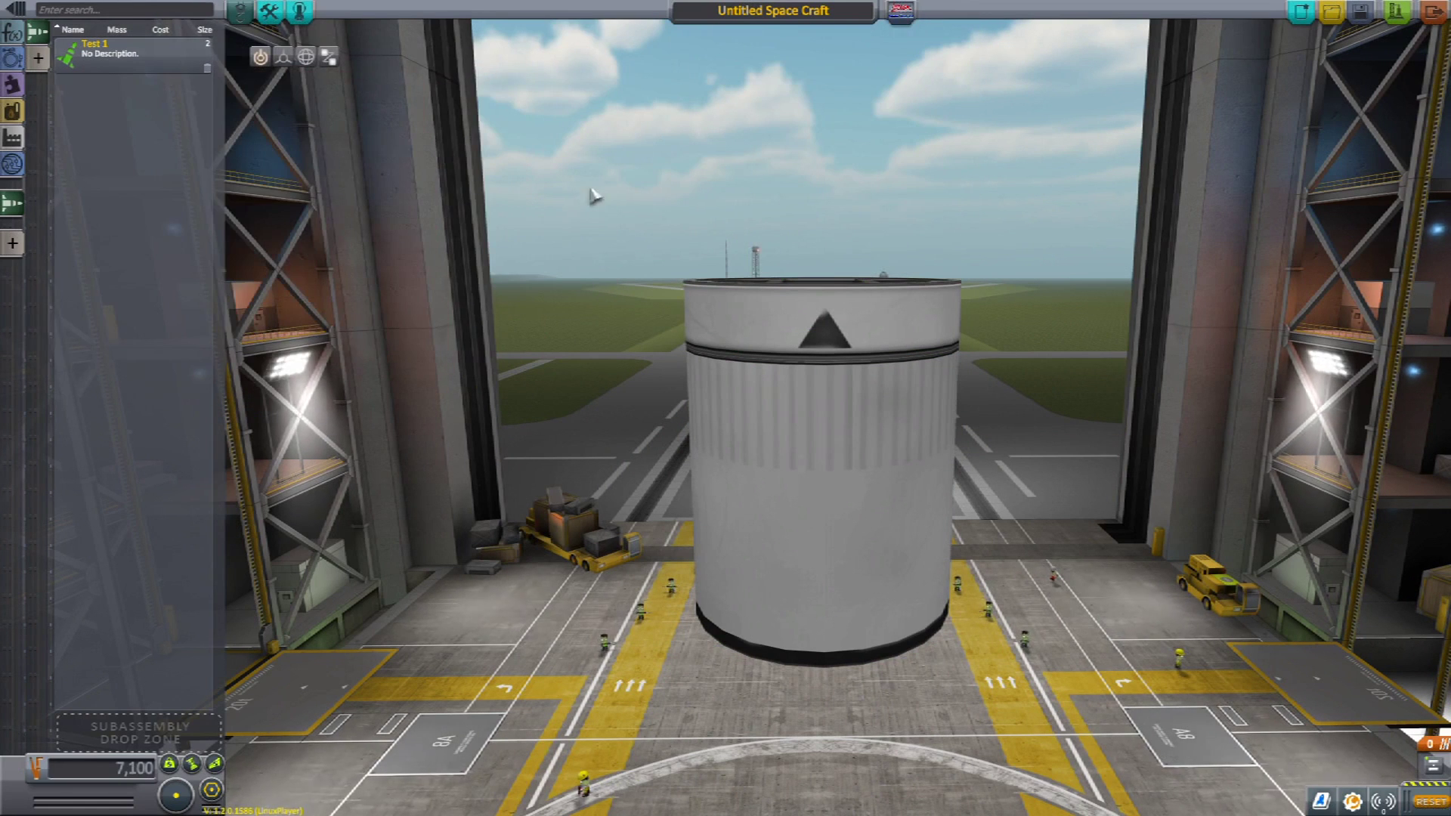
click(11, 9)
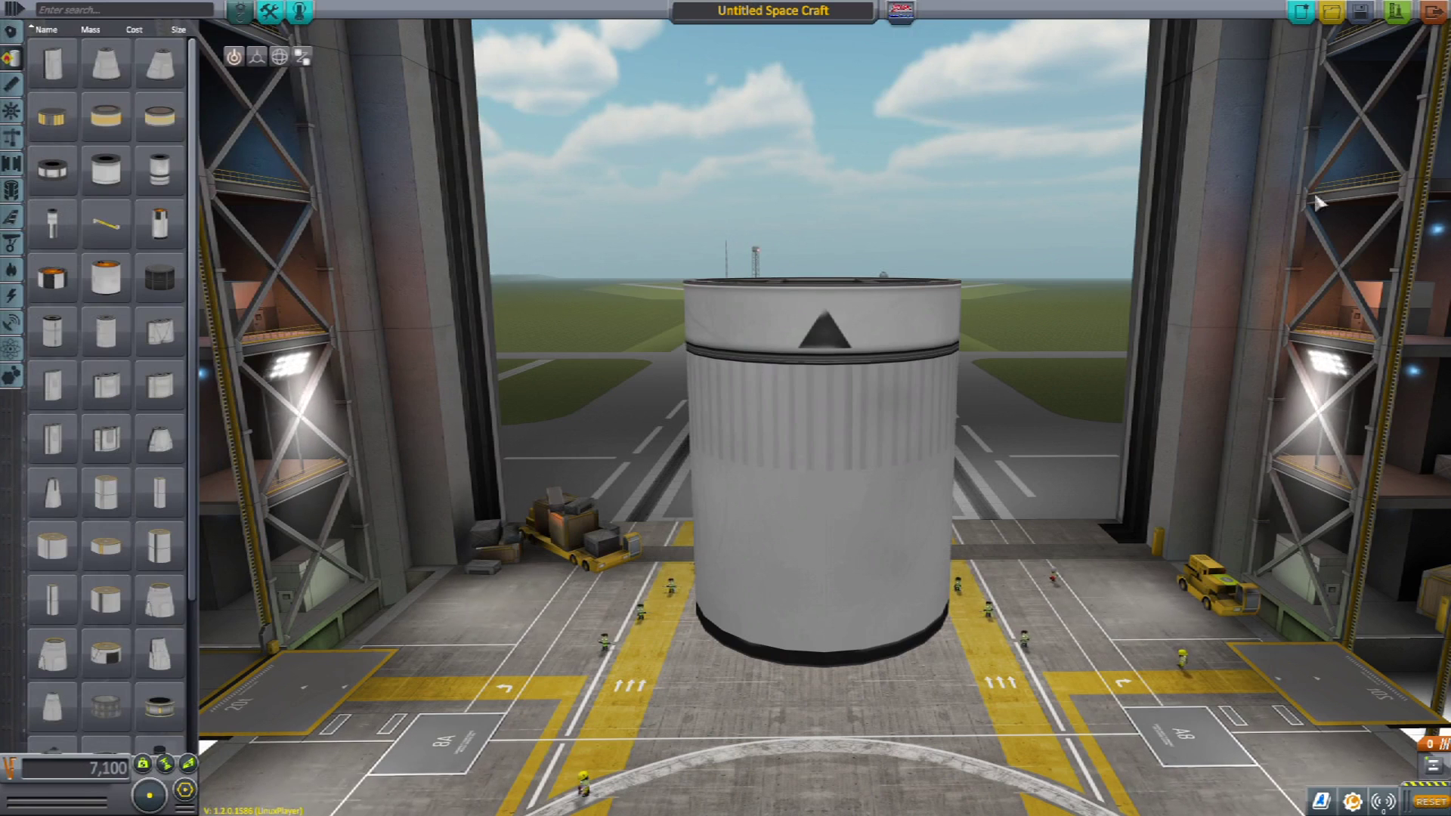
Step: Name the craft Test 2 and save it
key(super)
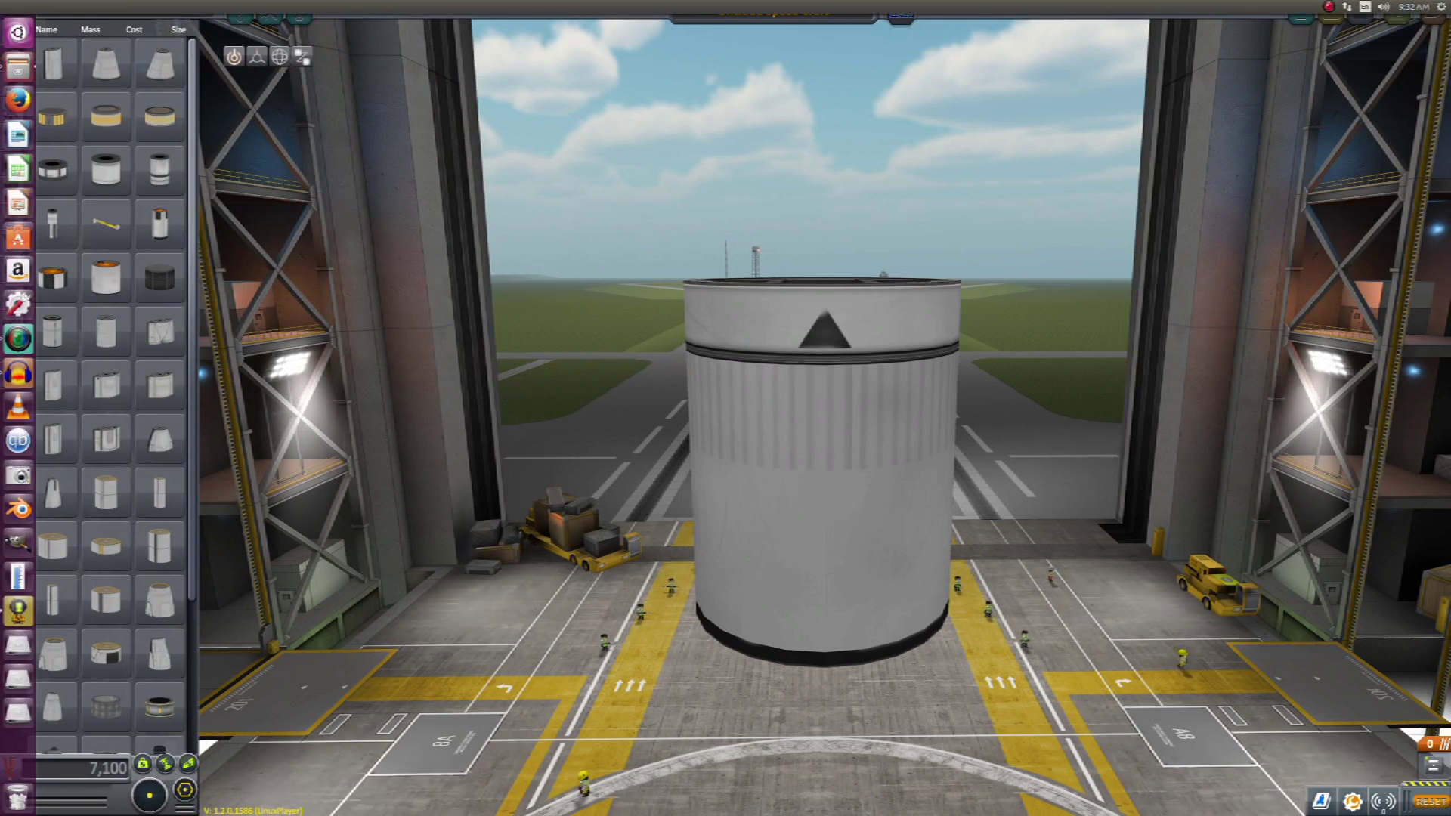
click(824, 10)
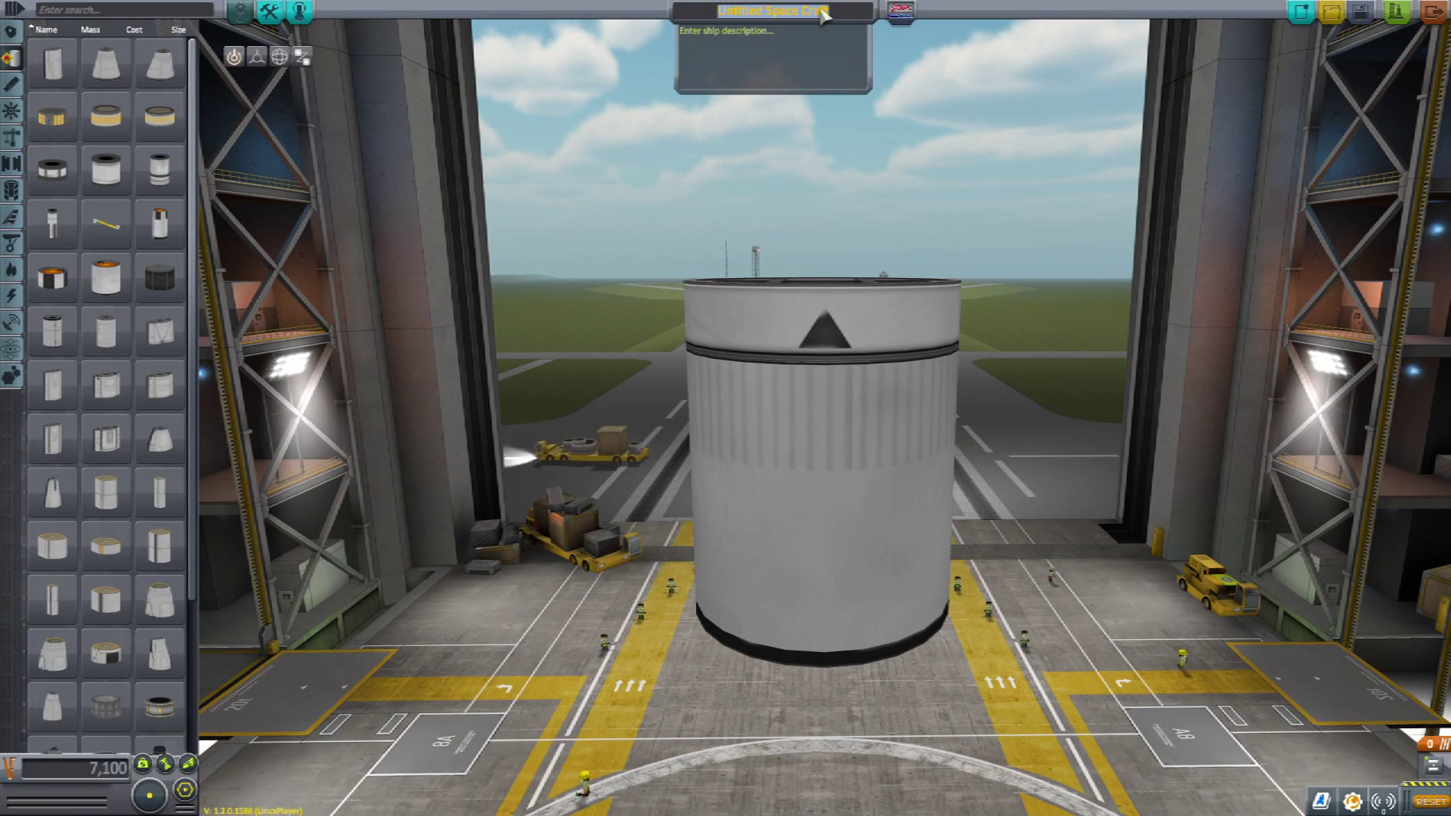
text(Test 2)
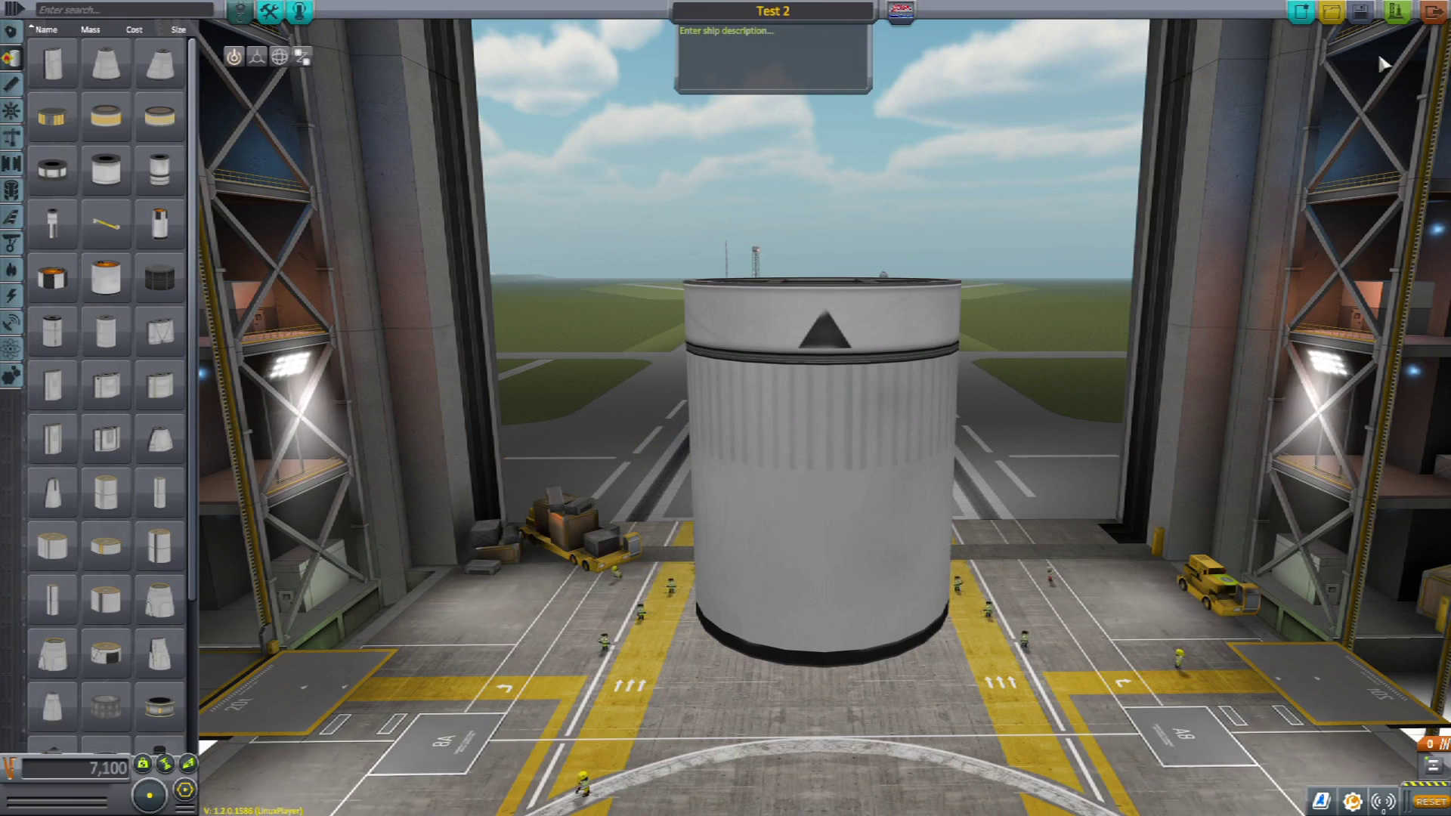
key(Return)
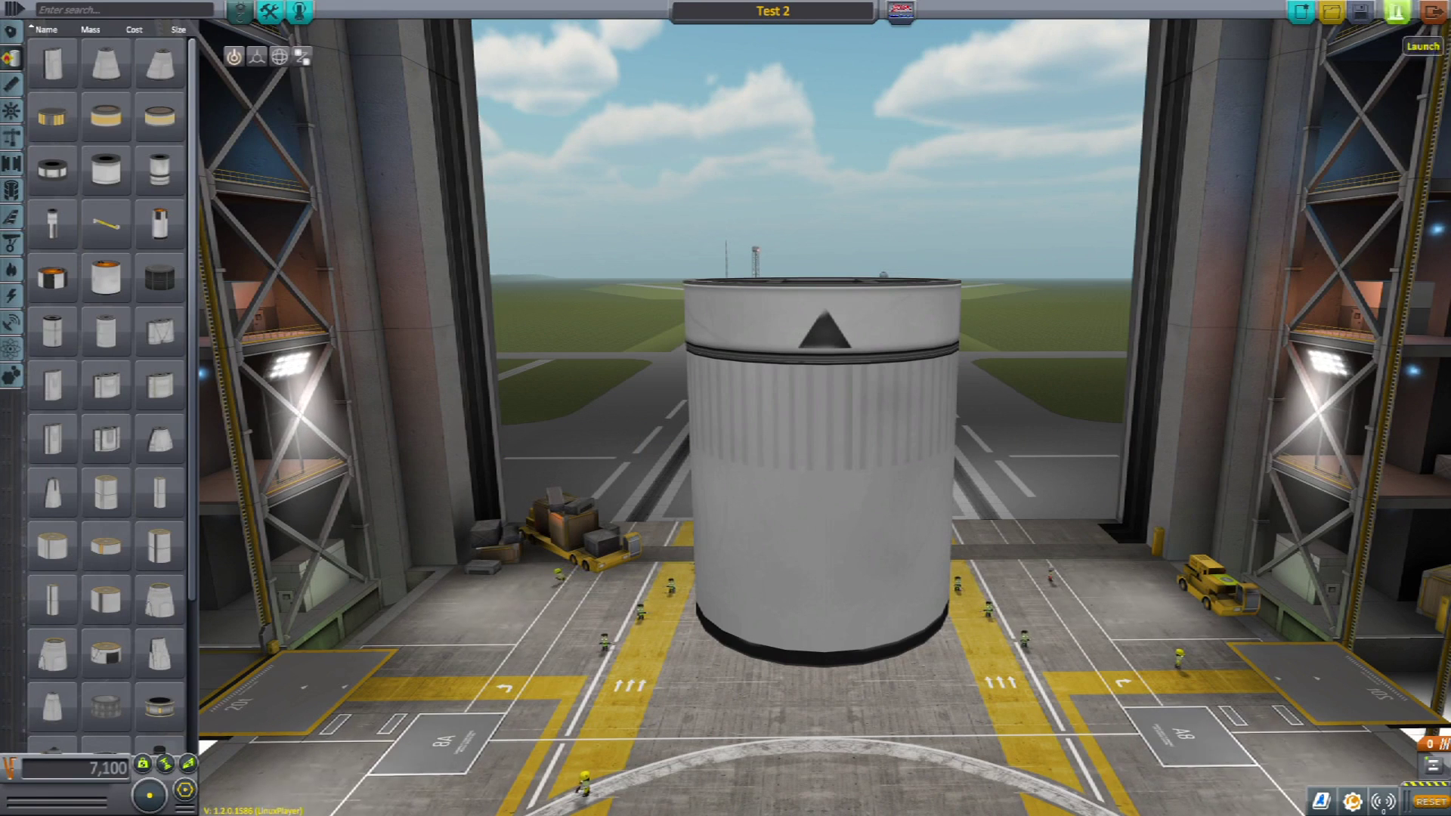
Step: Switch to the file manager, move Test 2.craft from the Booster Stage save's VAB folder into its Subassemblies folder, and shift the window aside
key(super)
key(super+1)
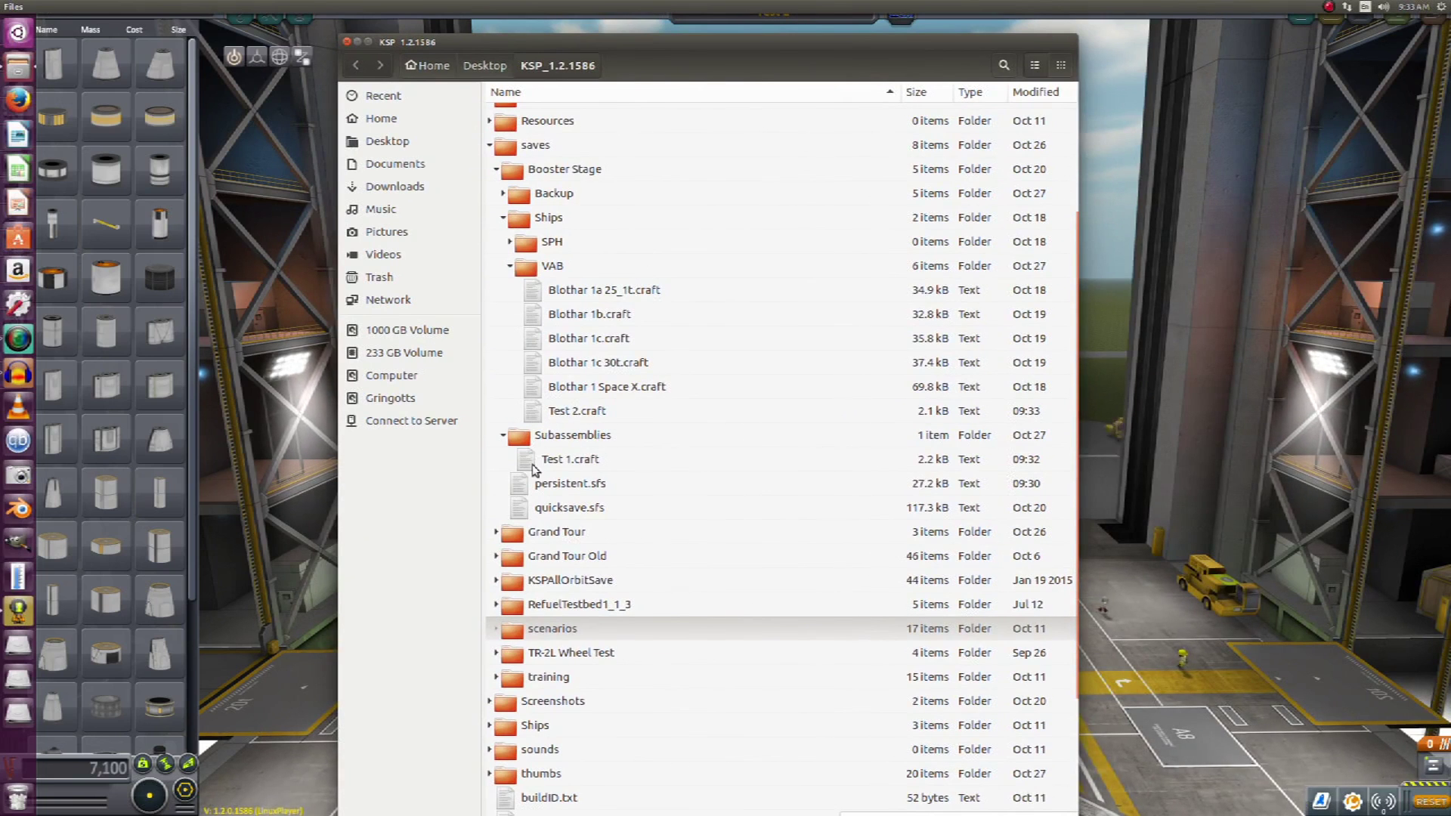
click(539, 416)
drag(530, 432, 526, 442)
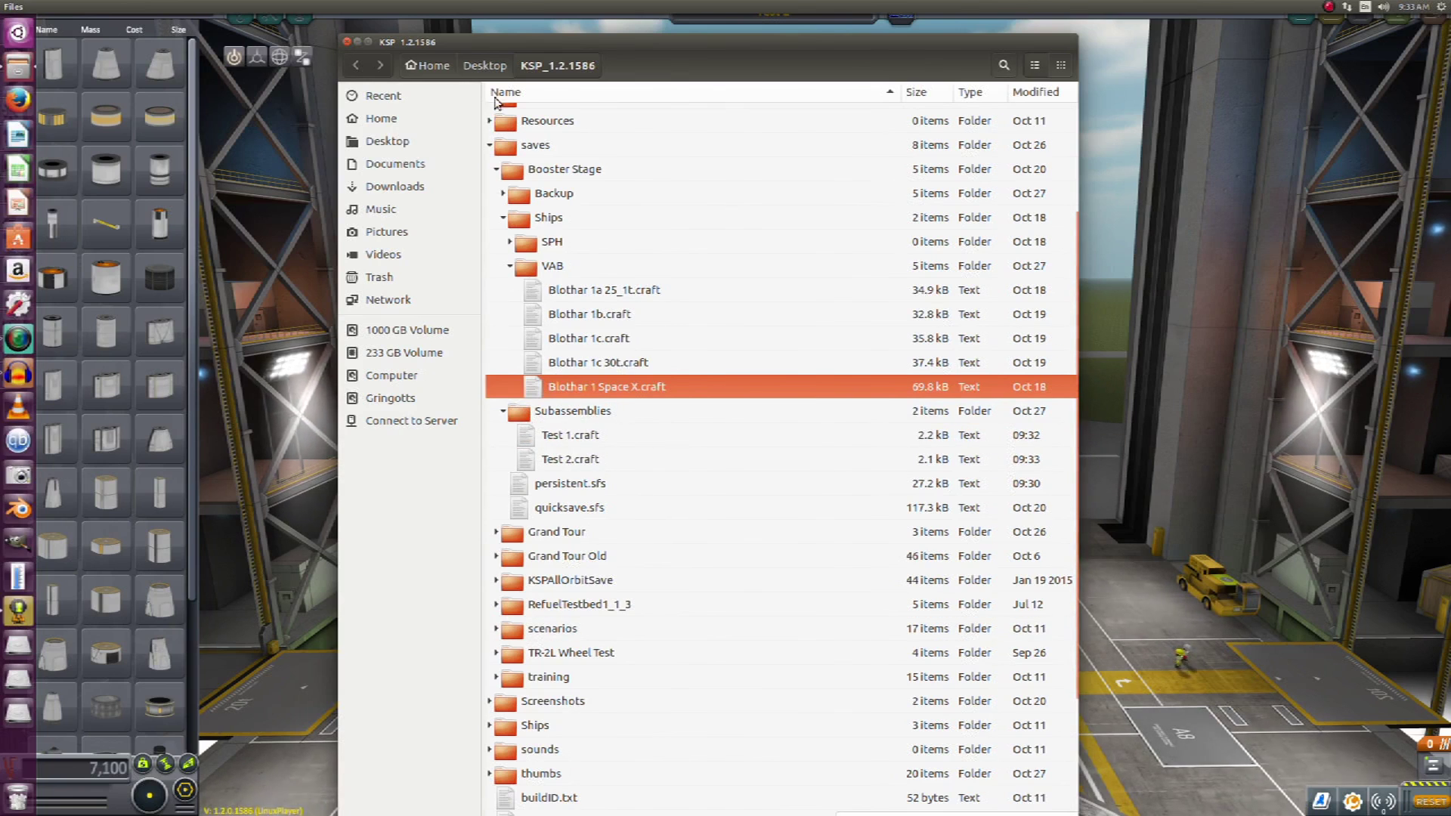
drag(519, 45, 1124, 45)
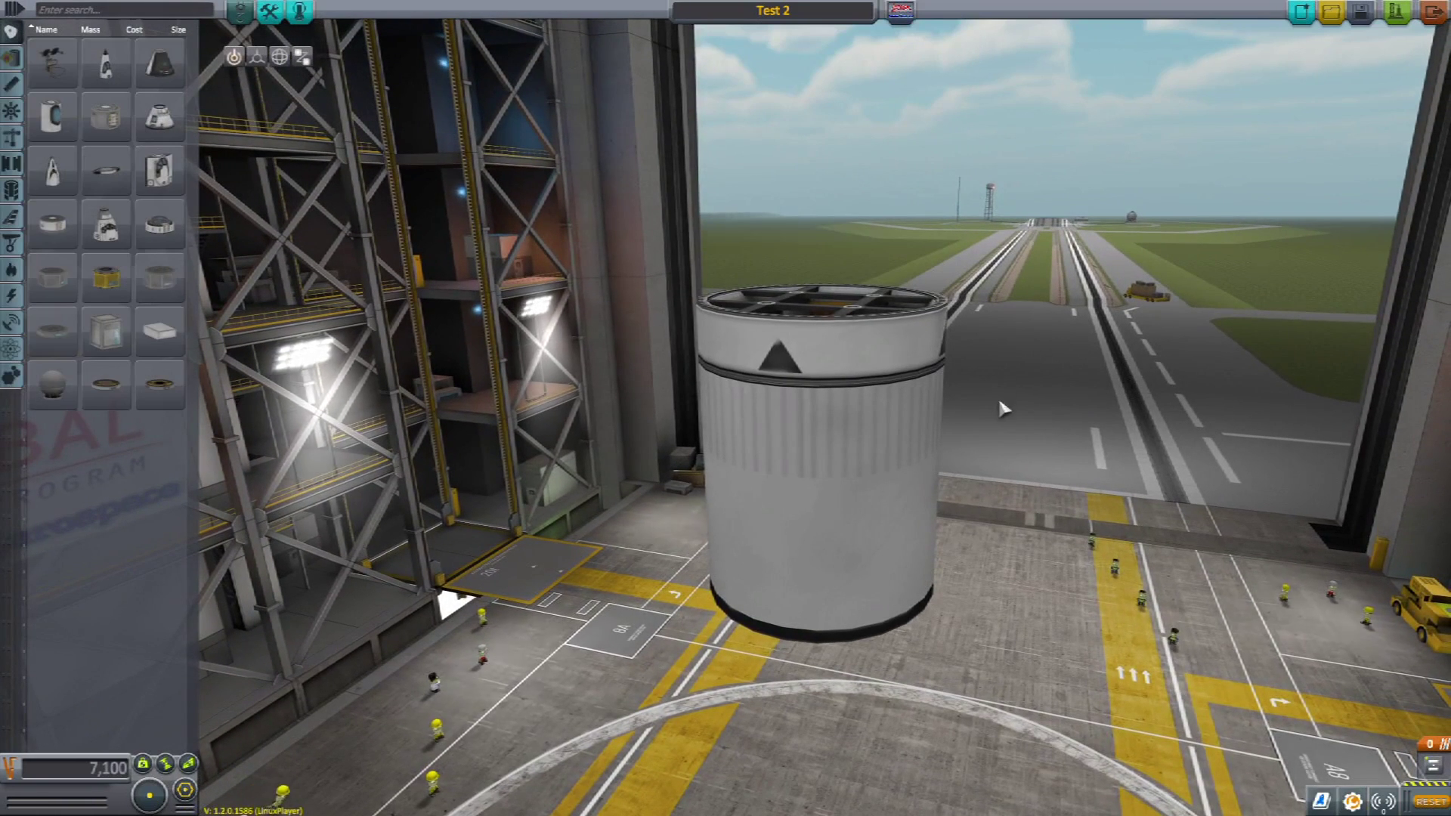
Step: Switch back to Kerbal Space Program and start a new craft with a large white fuel tank as the root part
drag(998, 401, 1121, 132)
click(1301, 11)
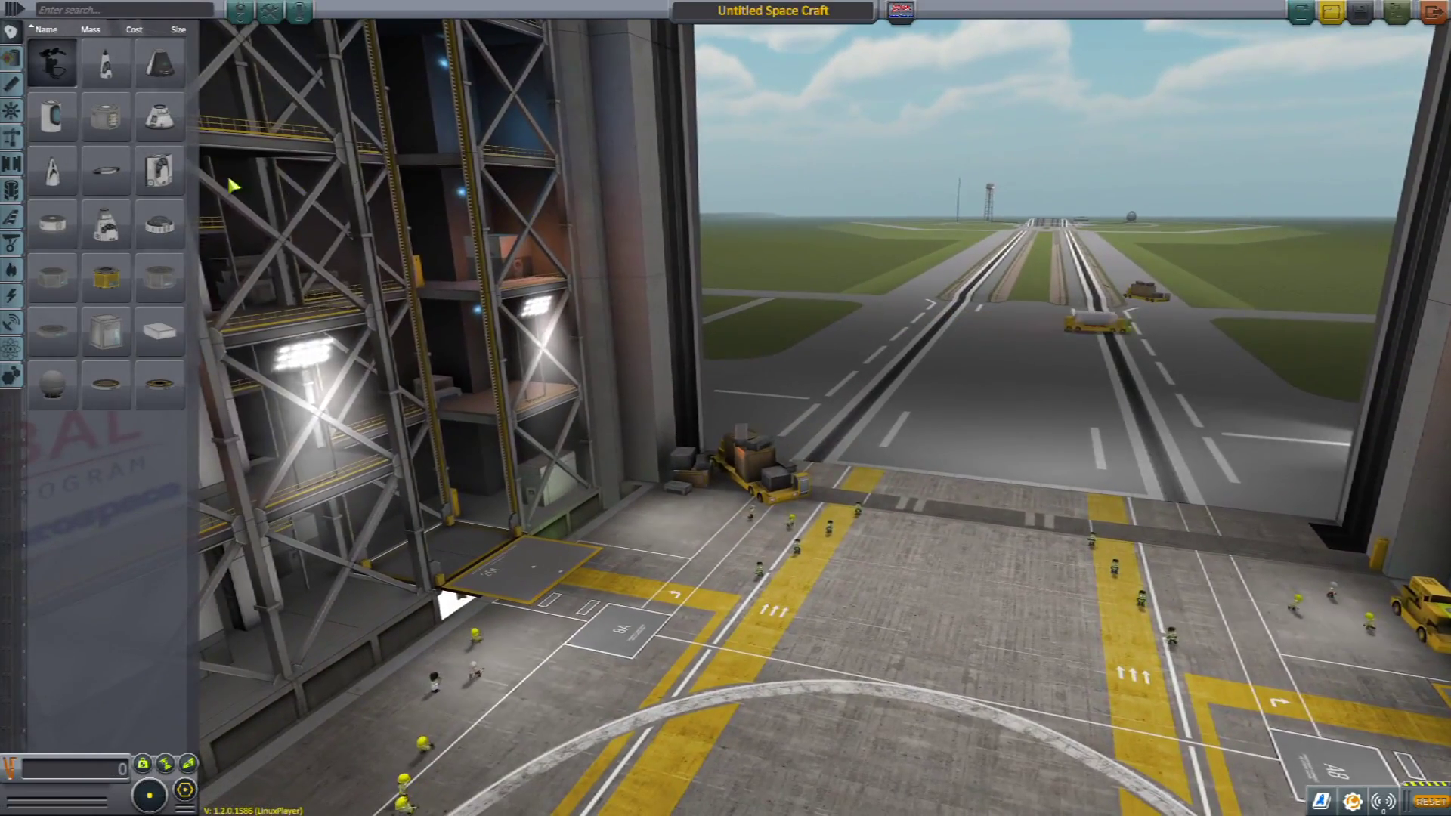
click(11, 58)
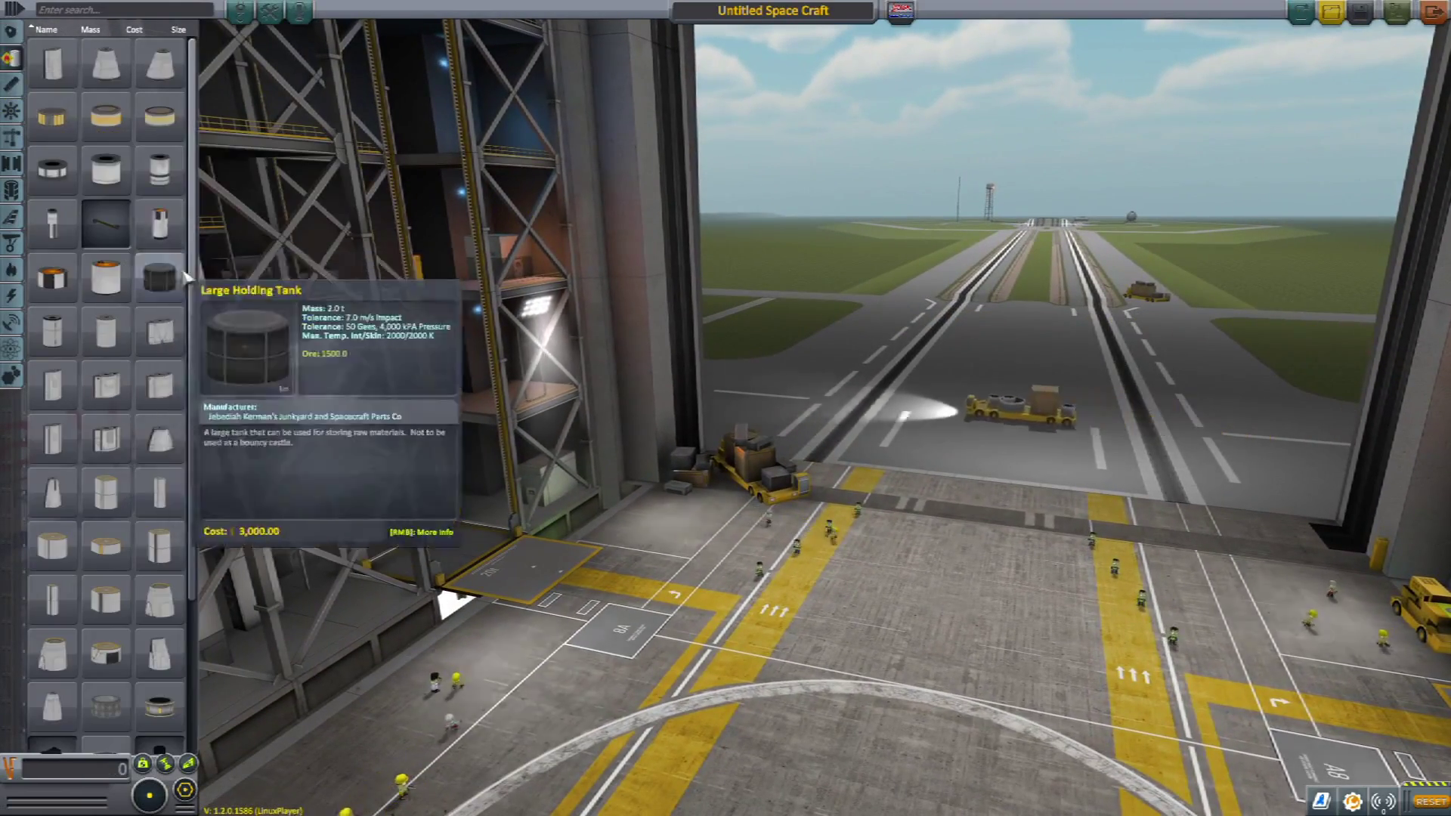
click(106, 277)
drag(809, 484, 884, 202)
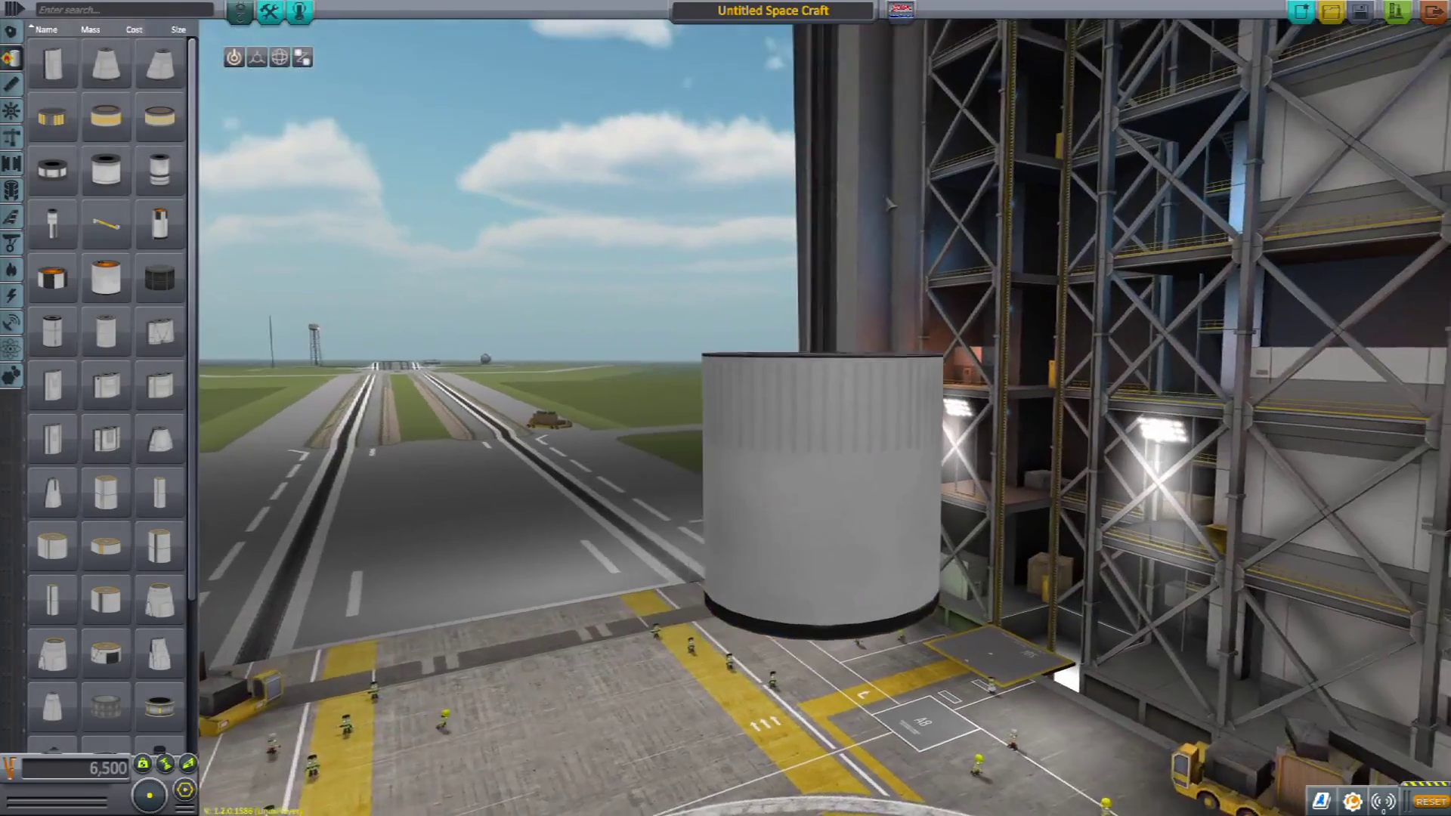
Step: Open the saved subassemblies and attach Test 2 beneath the root fuel tank
click(13, 9)
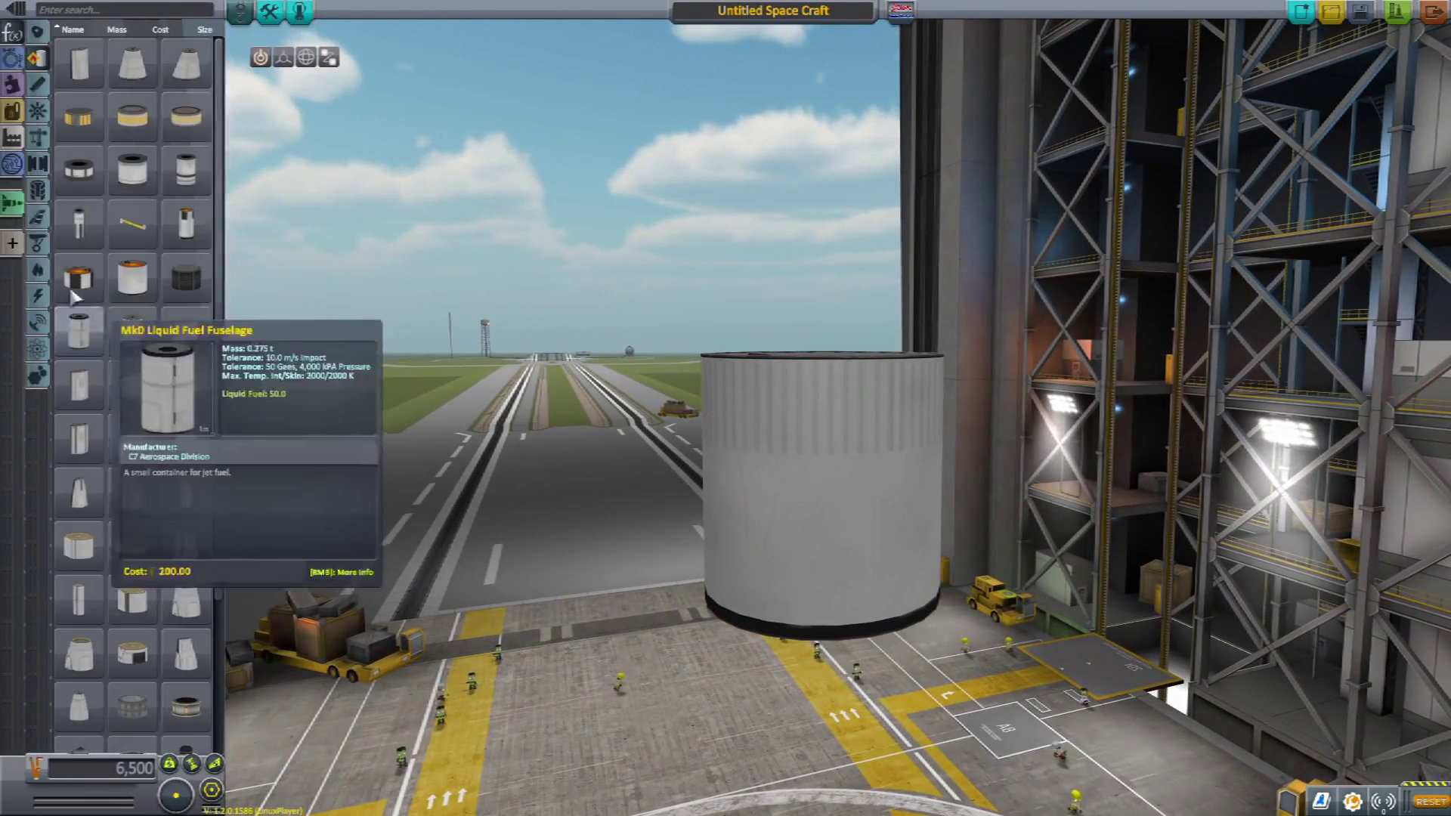
click(12, 203)
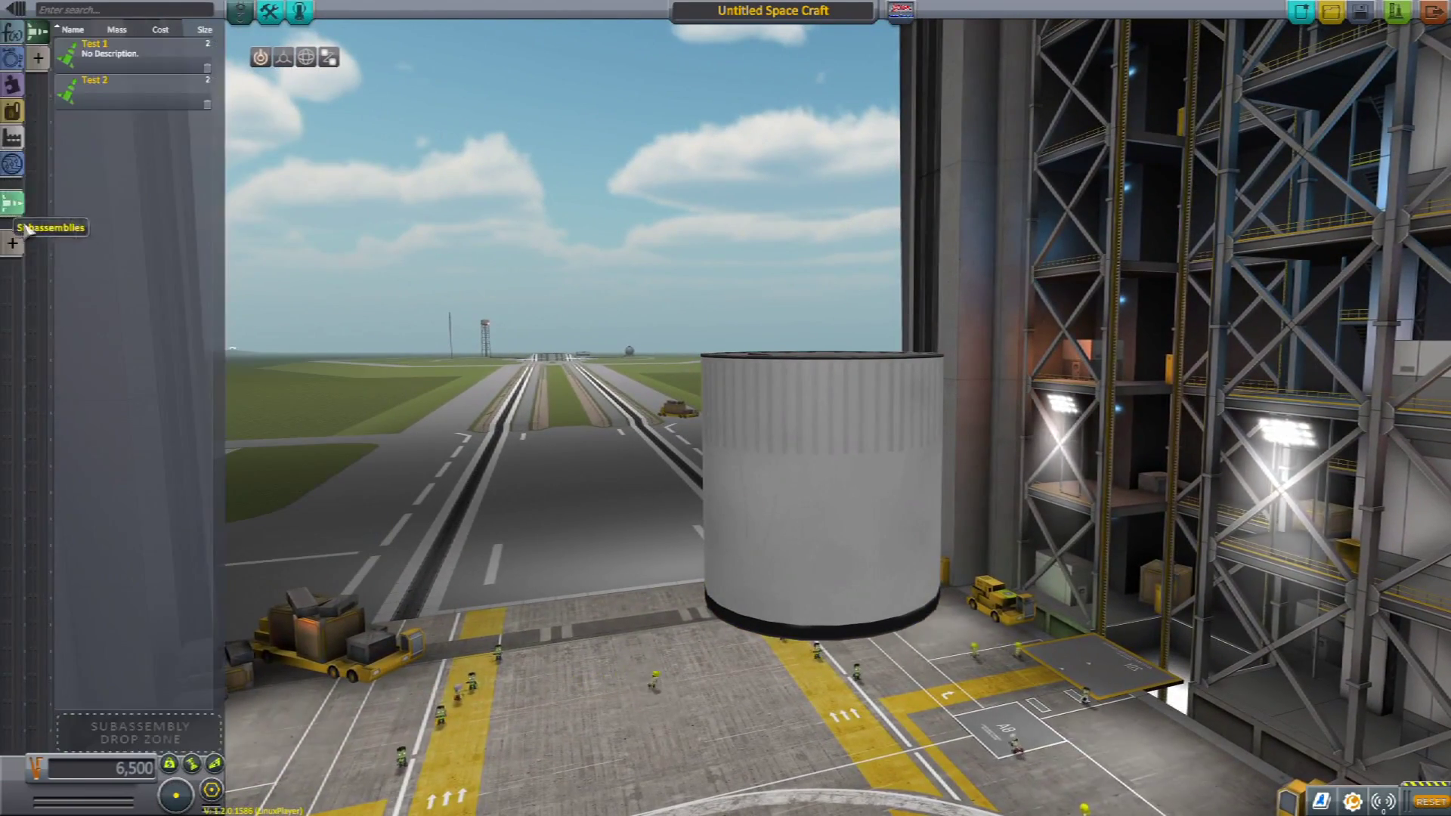
click(117, 87)
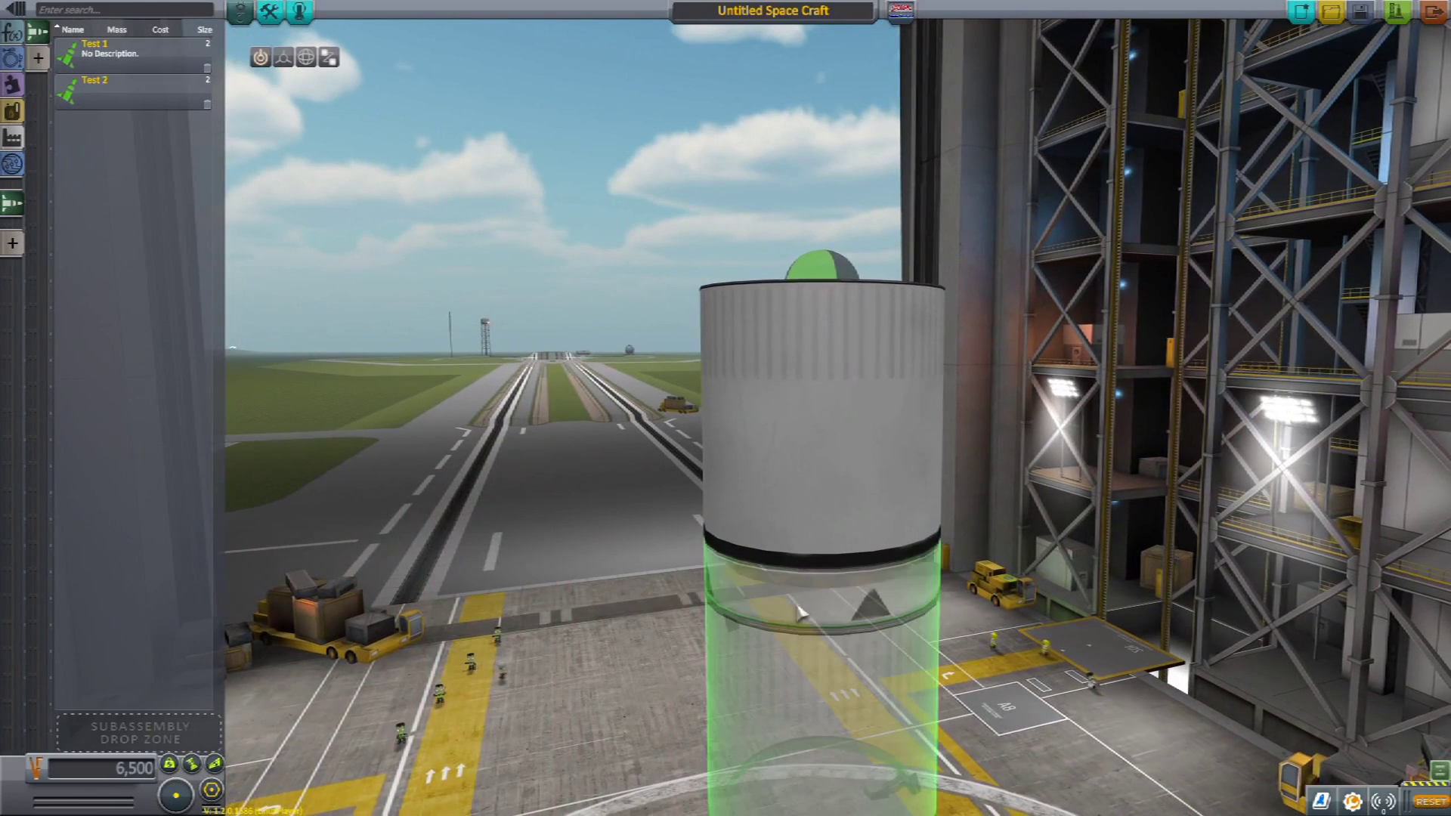
click(805, 609)
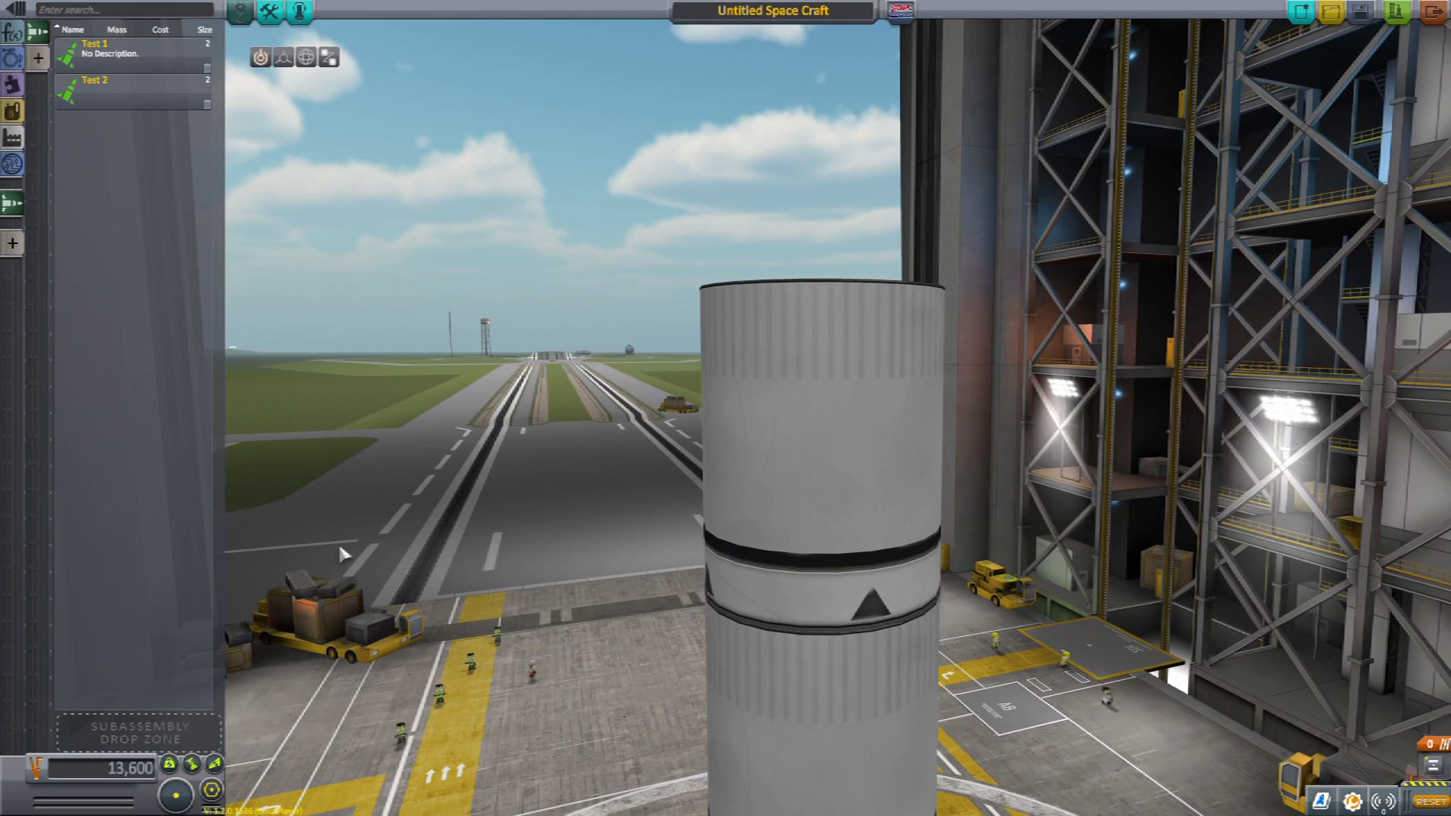
Step: Detach and discard the Test 2 section below the tank, then take out another Test 2 subassembly and discard it too
click(823, 680)
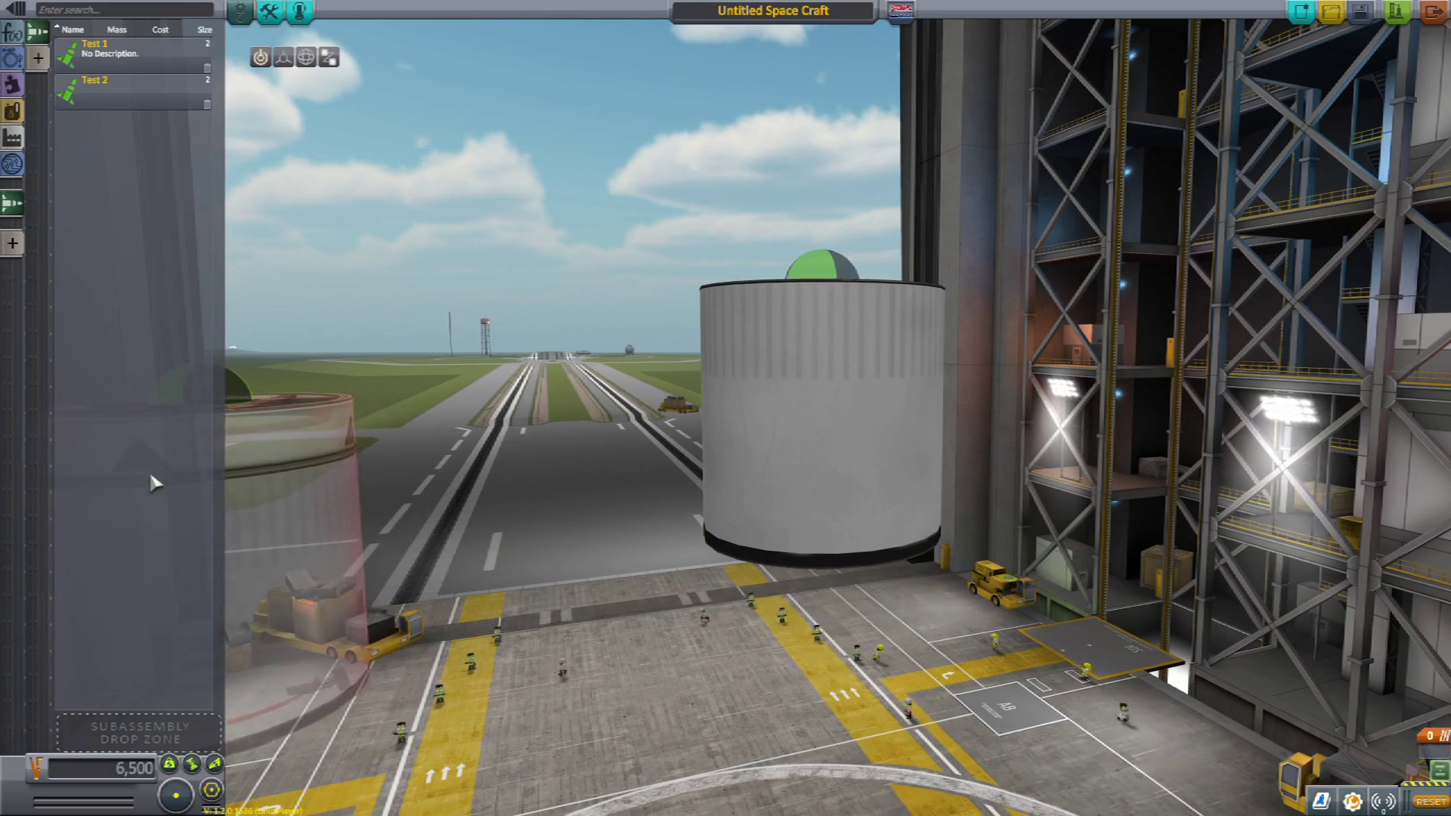
click(150, 476)
click(98, 102)
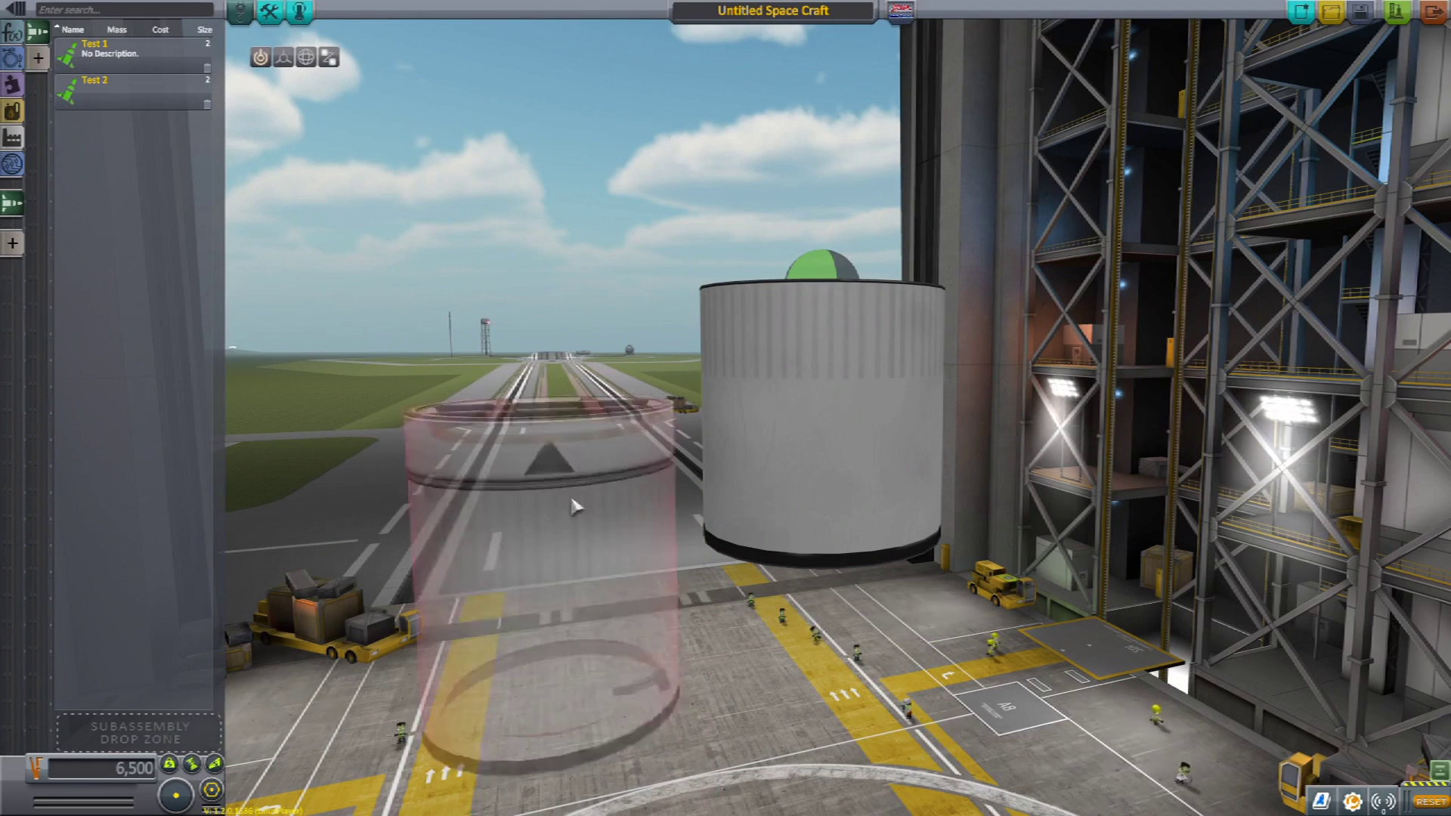
click(180, 452)
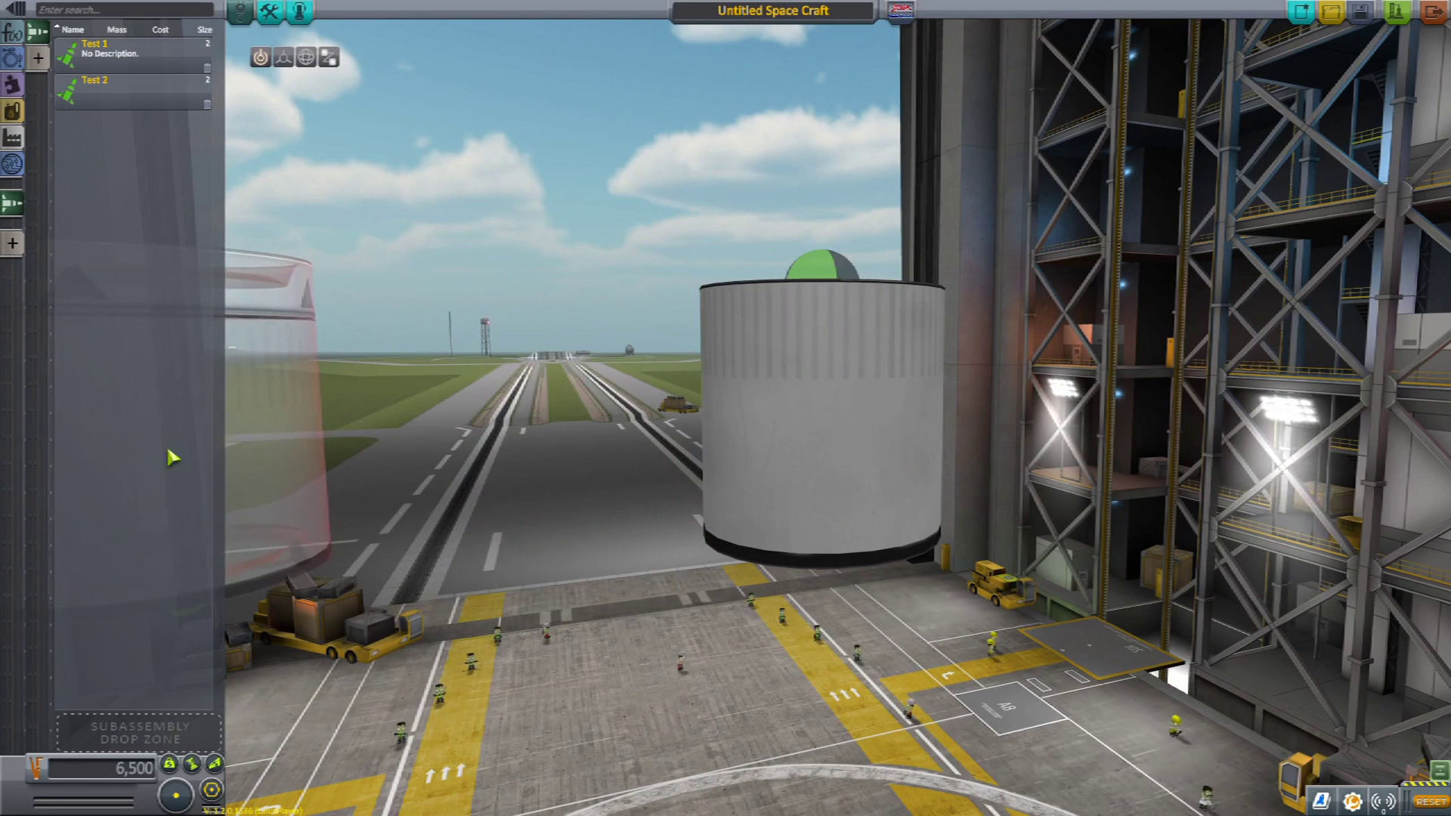
Step: Switch to the file manager and open Test 1.craft from the Subassemblies folder in gedit, with its window clear of the file list
drag(1057, 244, 876, 246)
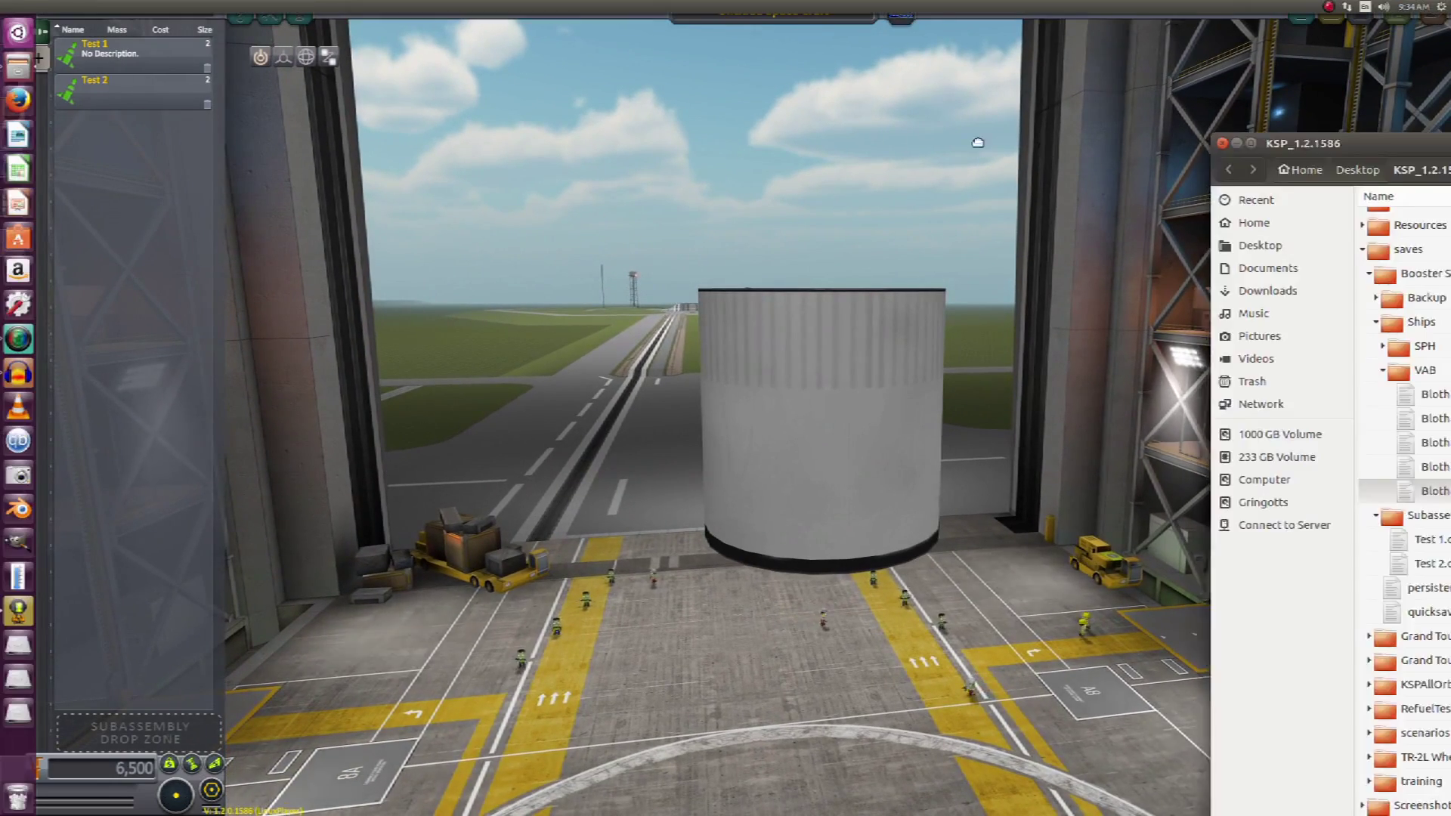
drag(892, 143, 451, 21)
click(450, 423)
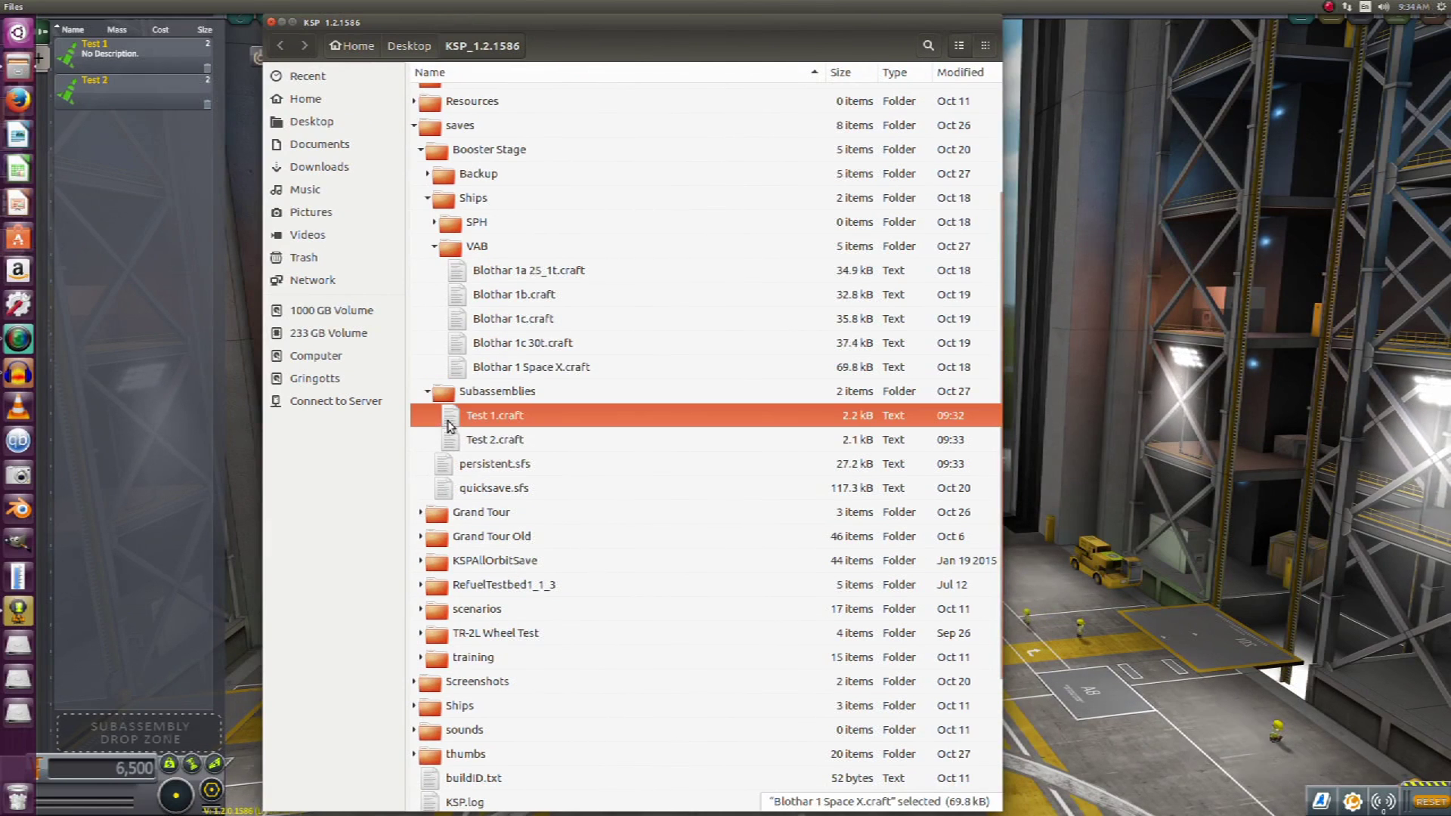
right_click(450, 423)
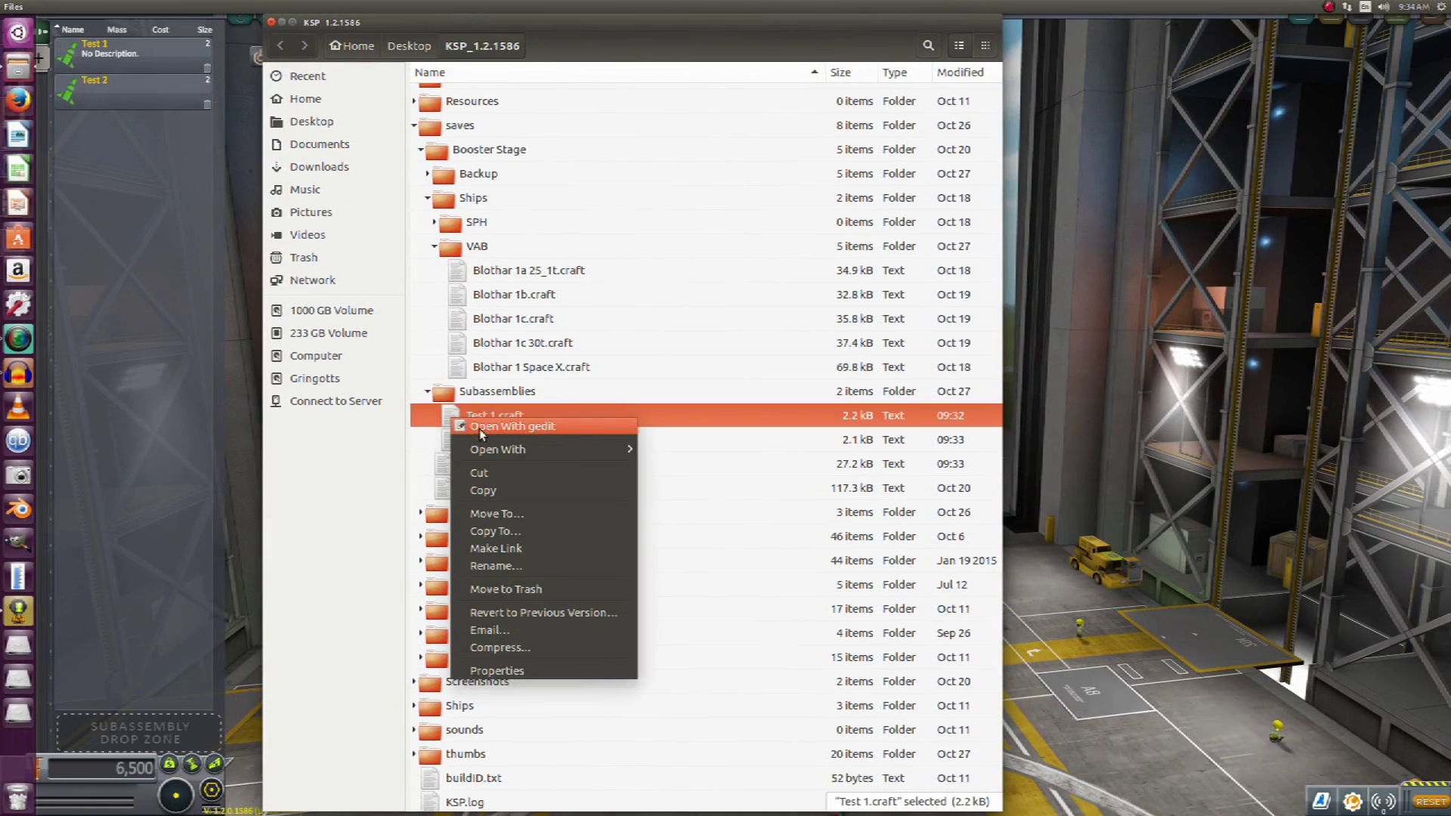
click(479, 428)
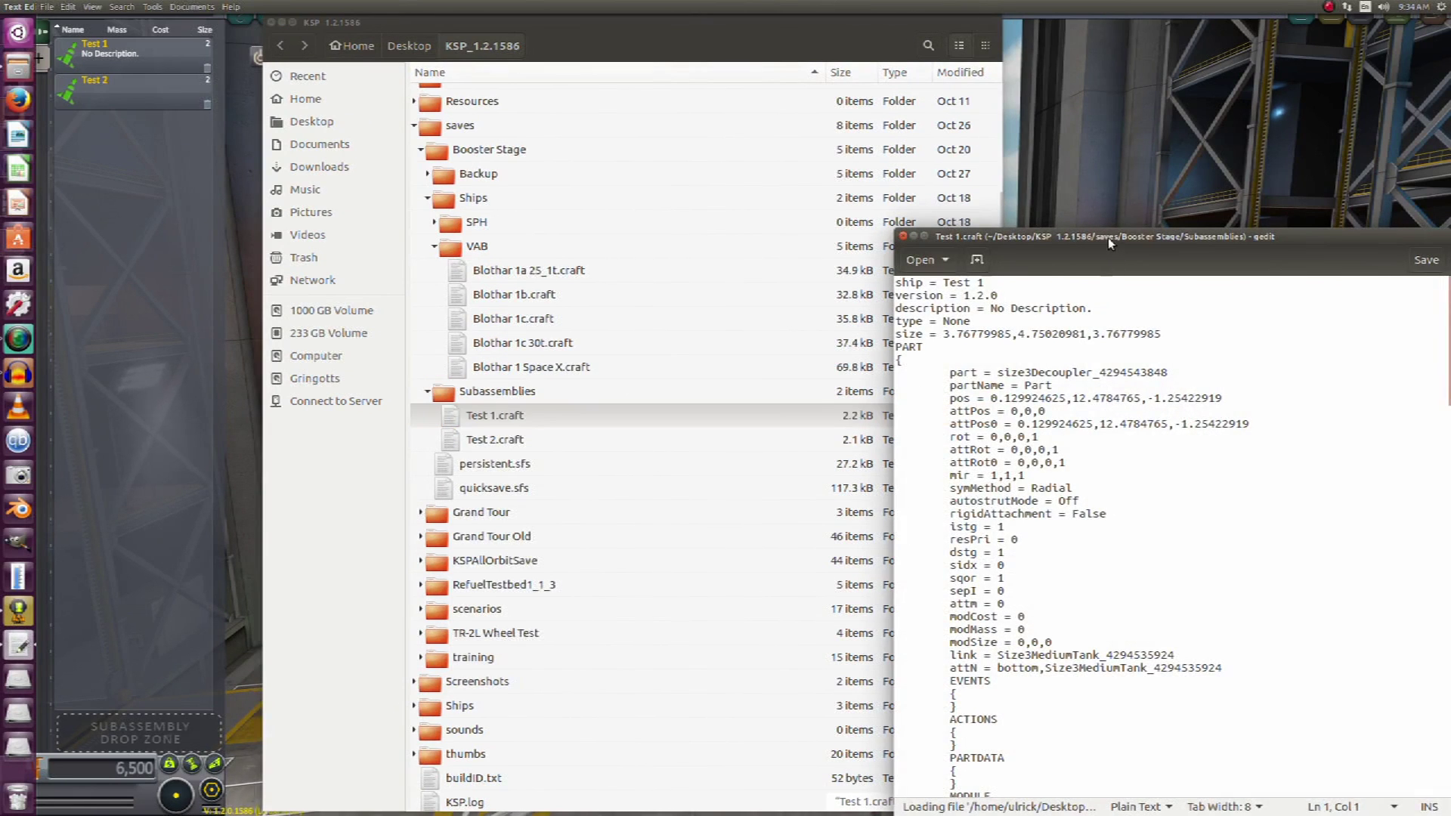
drag(1107, 237, 254, 74)
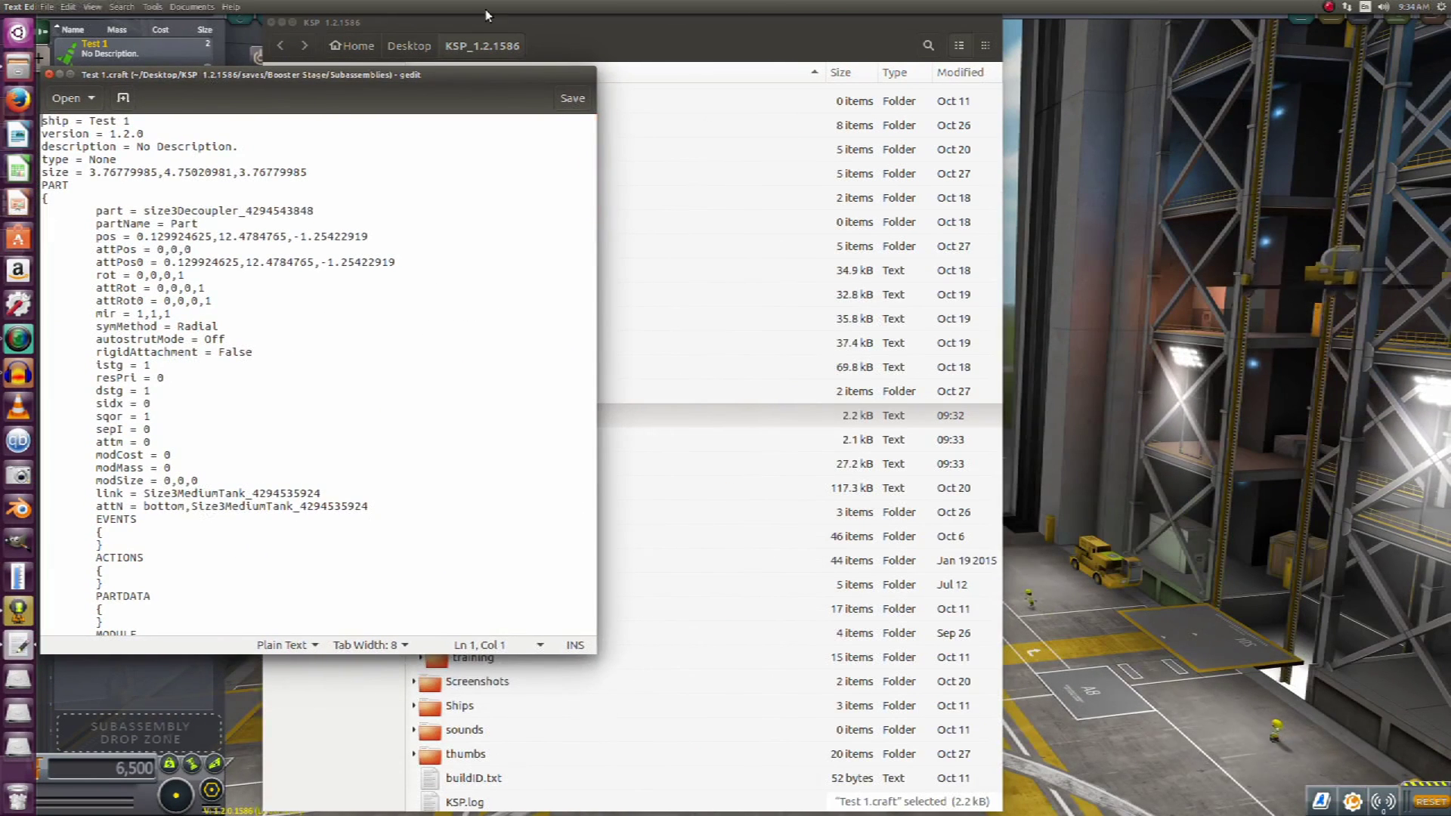
Step: Open Test 2.craft in a second gedit window and arrange it side by side with Test 1.craft
click(48, 7)
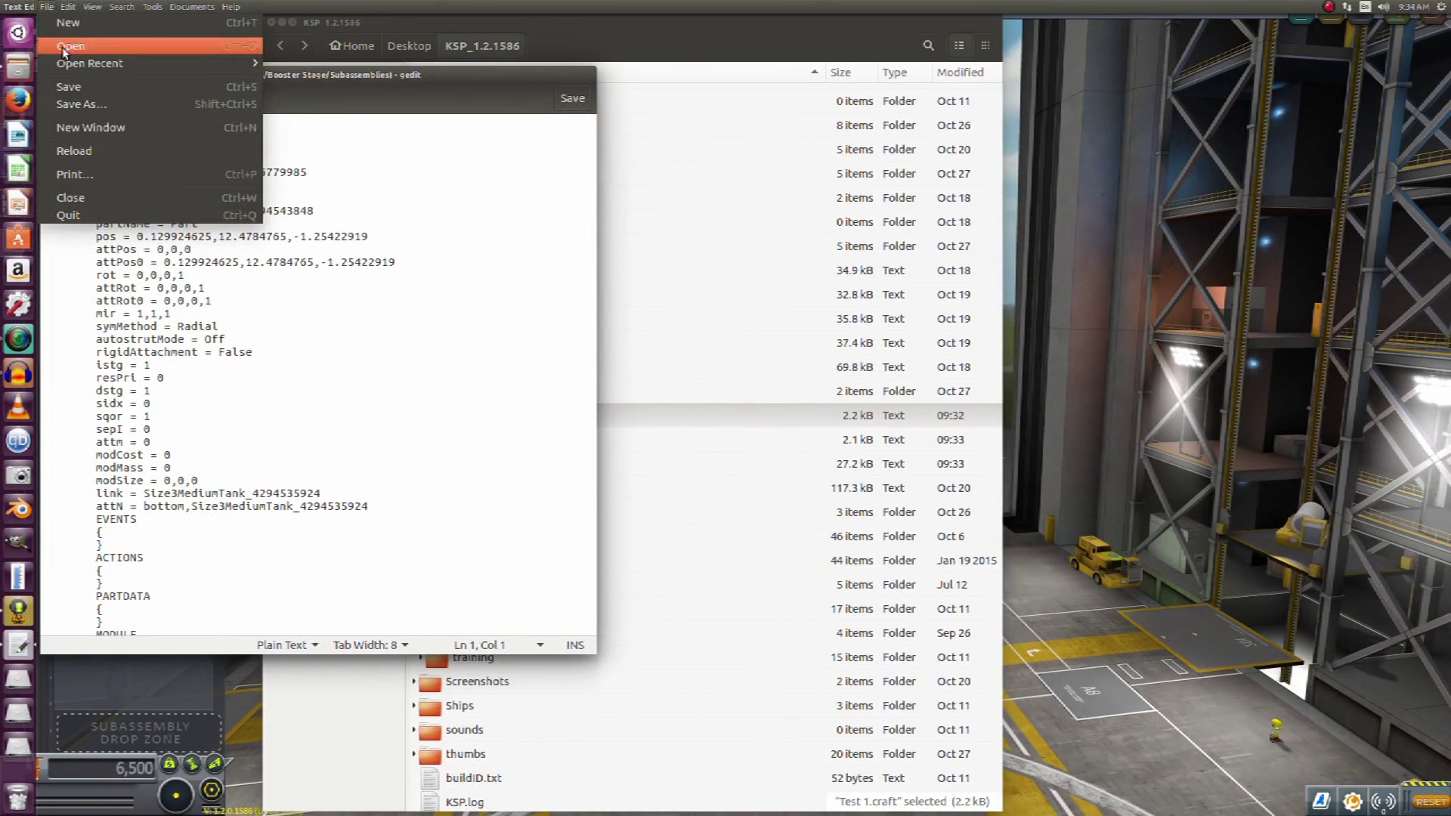
click(77, 128)
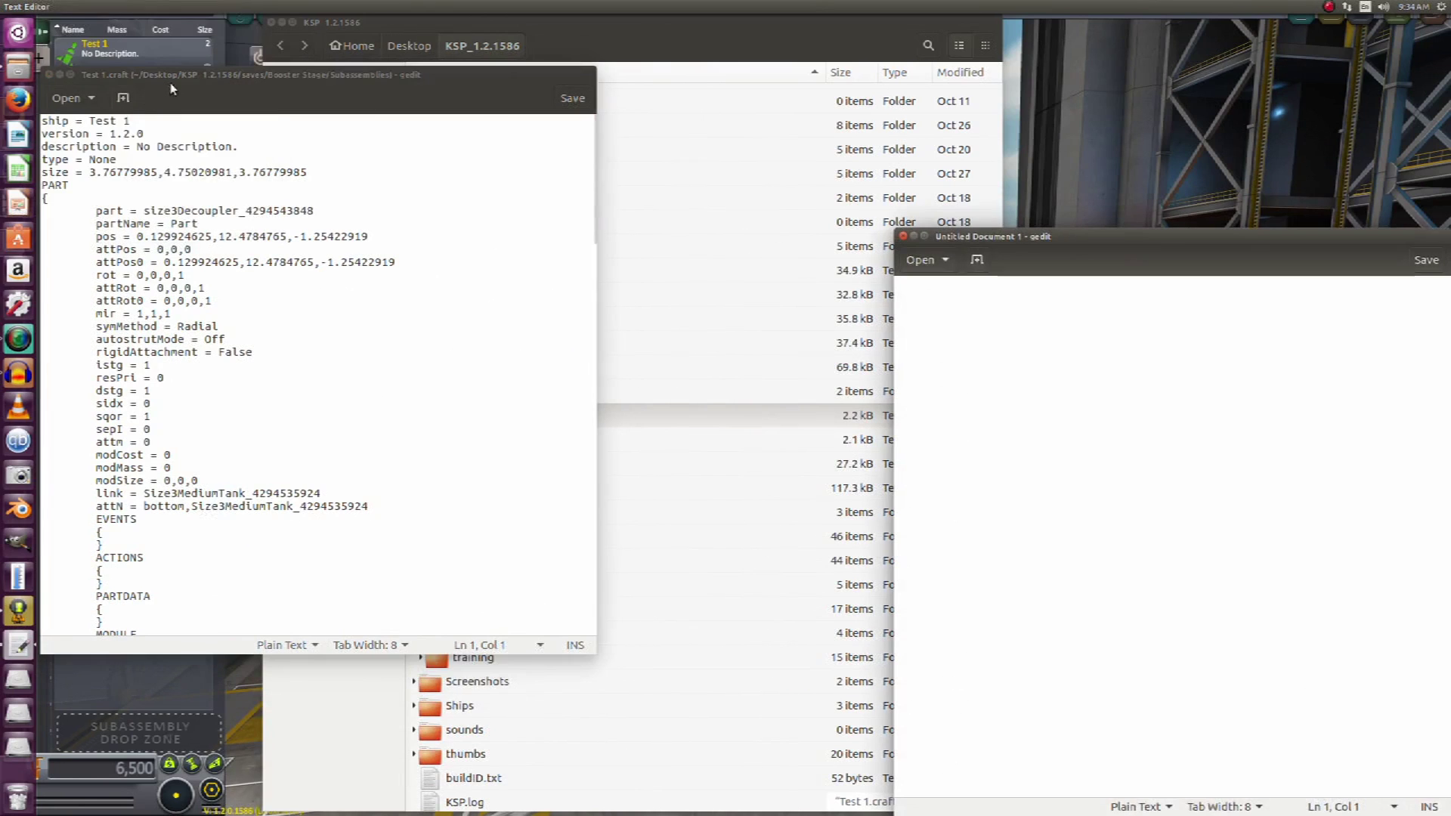
drag(1071, 233, 1044, 93)
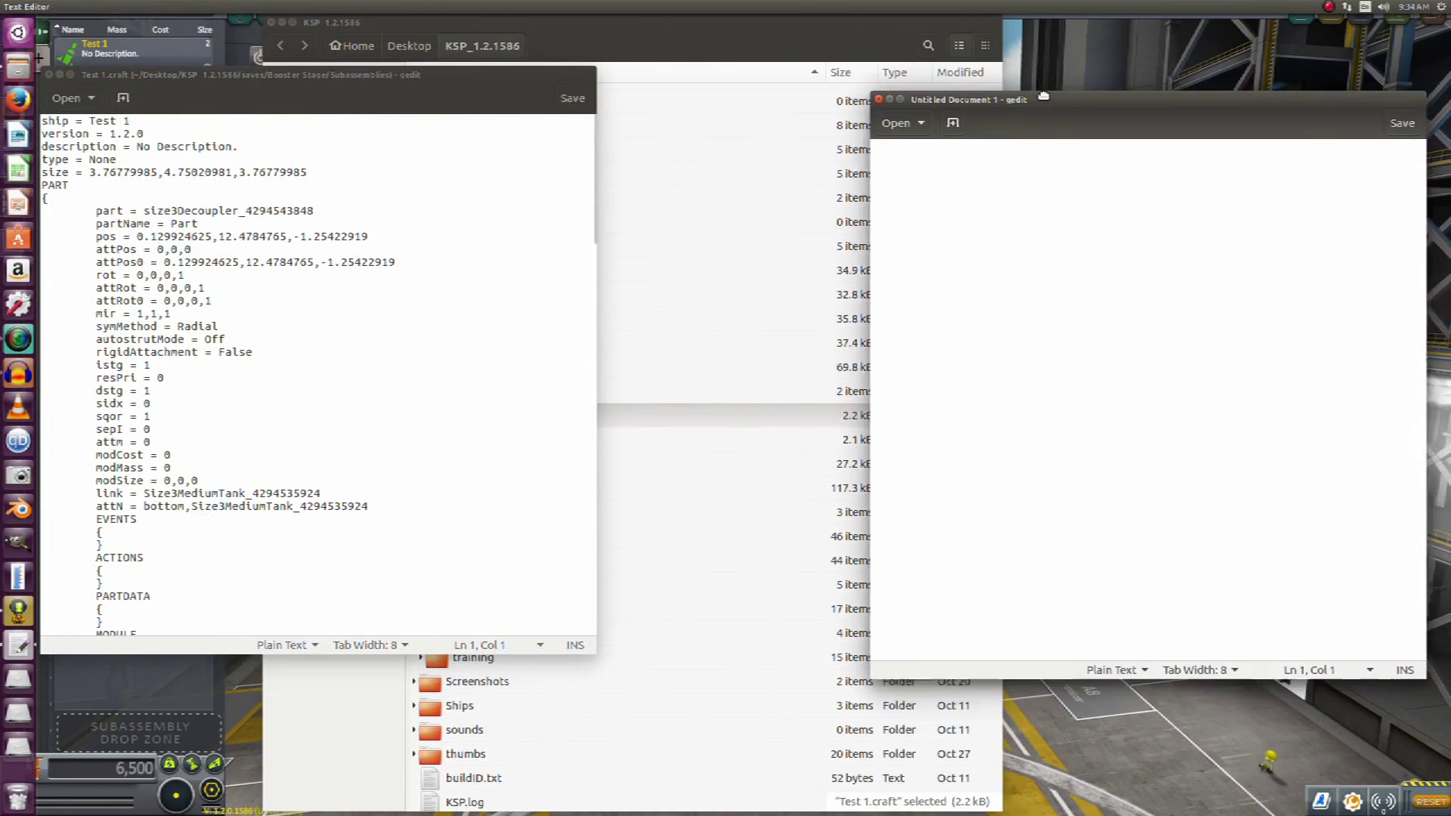
click(673, 344)
right_click(449, 444)
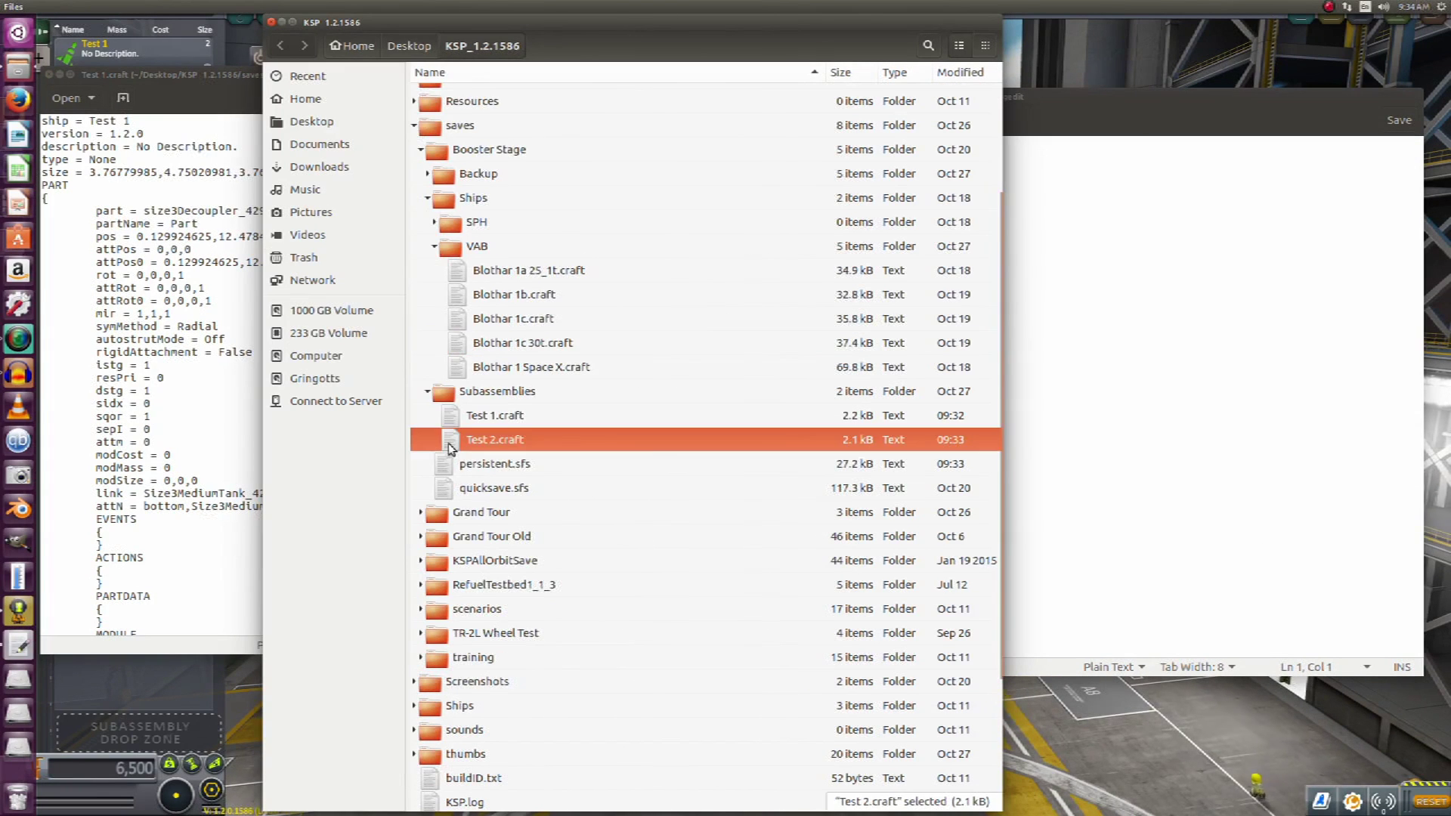
click(491, 464)
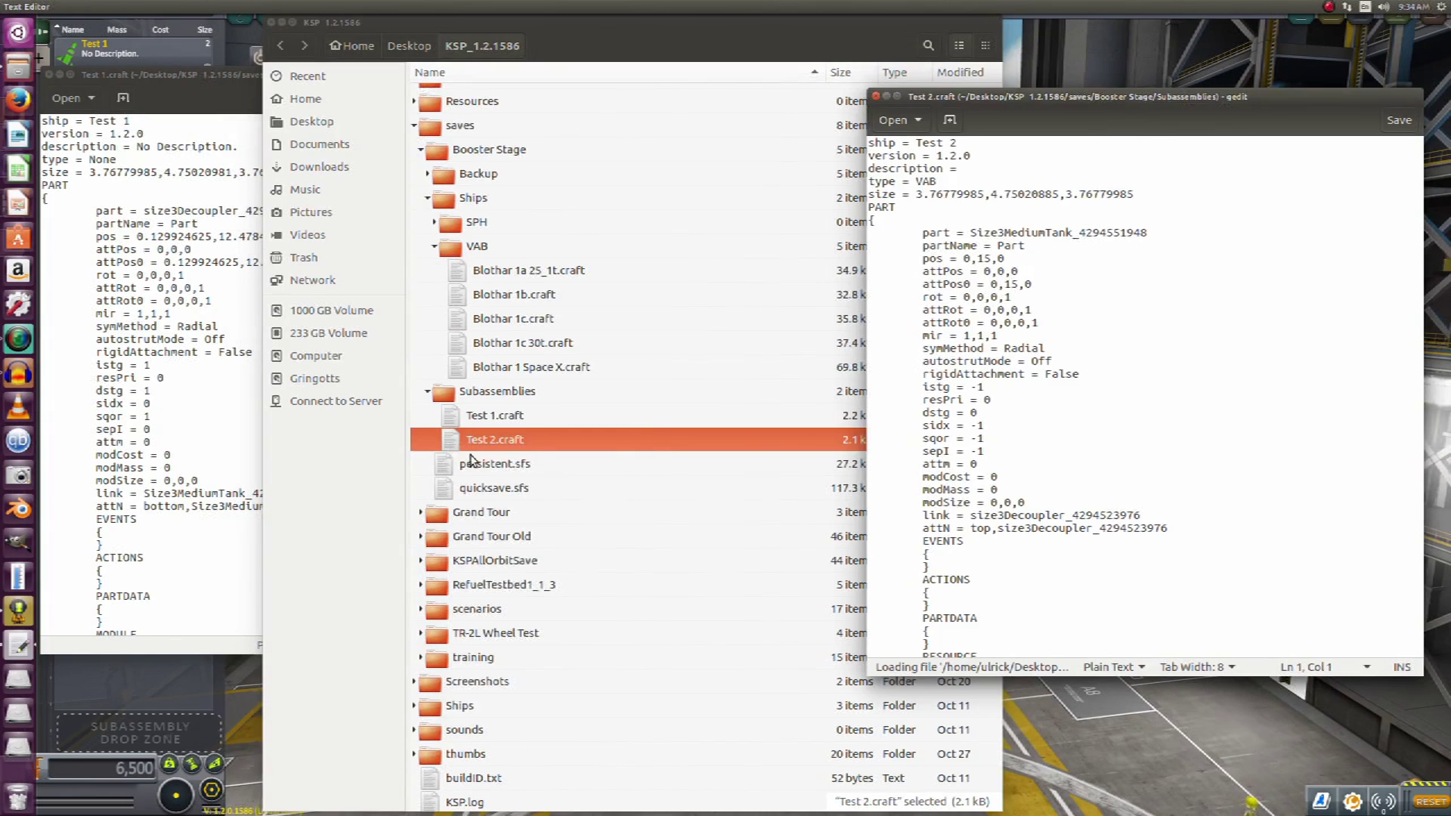
drag(1107, 110, 1072, 143)
drag(228, 80, 457, 130)
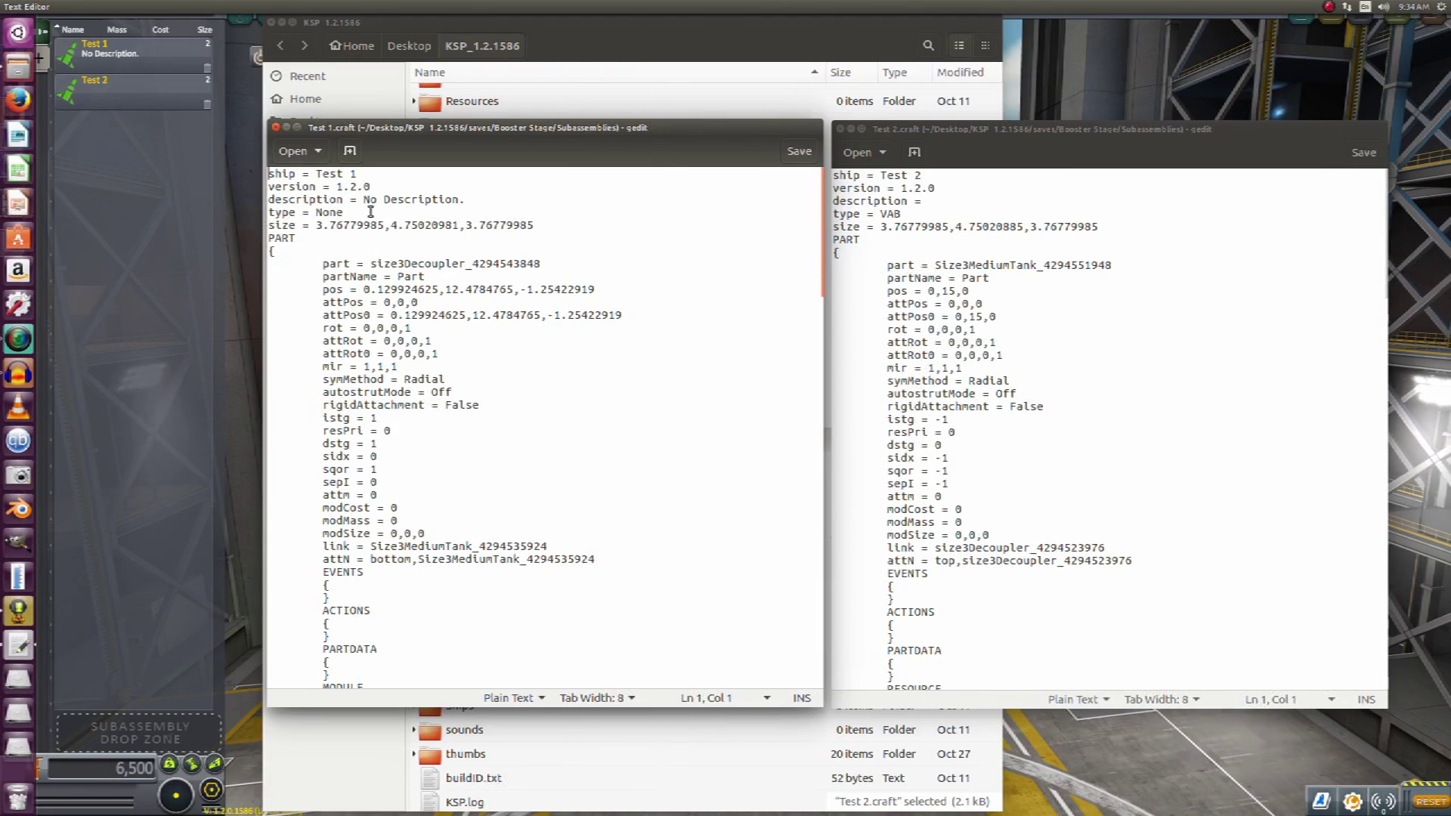
Step: Copy the description text "No Description." from Test 1.craft into the empty description line of Test 2.craft
drag(364, 200, 467, 203)
right_click(468, 203)
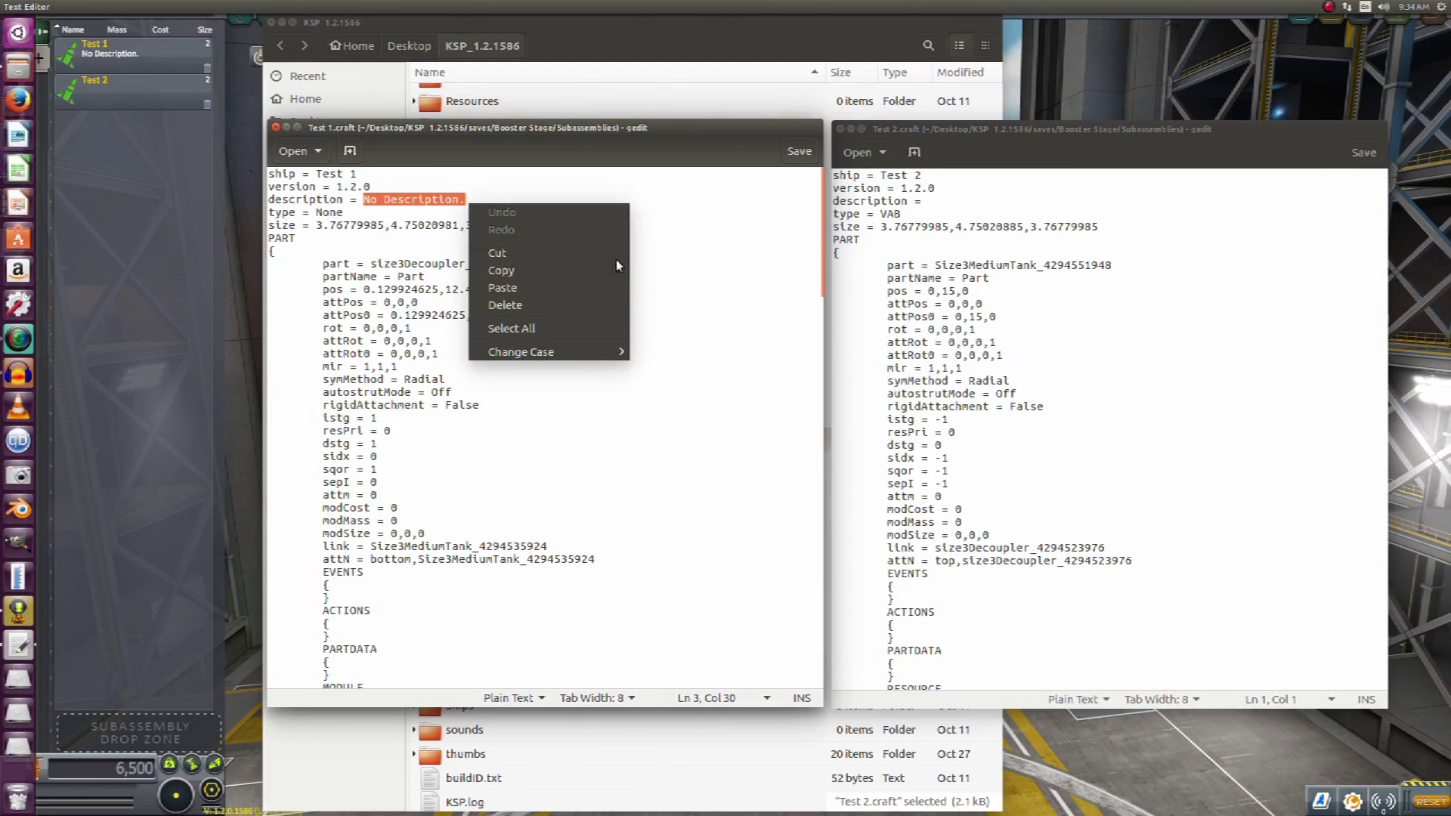
click(565, 272)
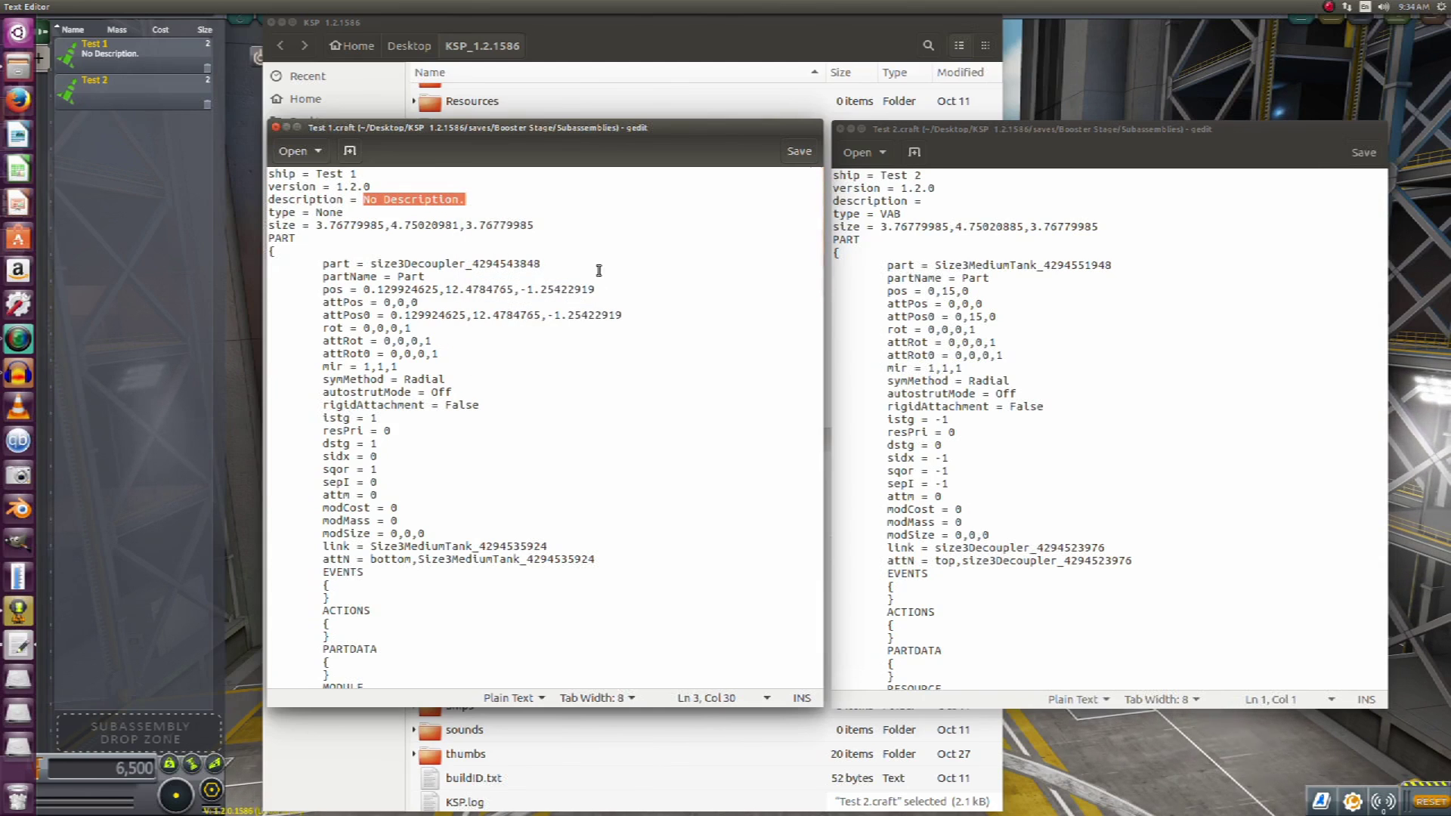
click(926, 204)
right_click(928, 206)
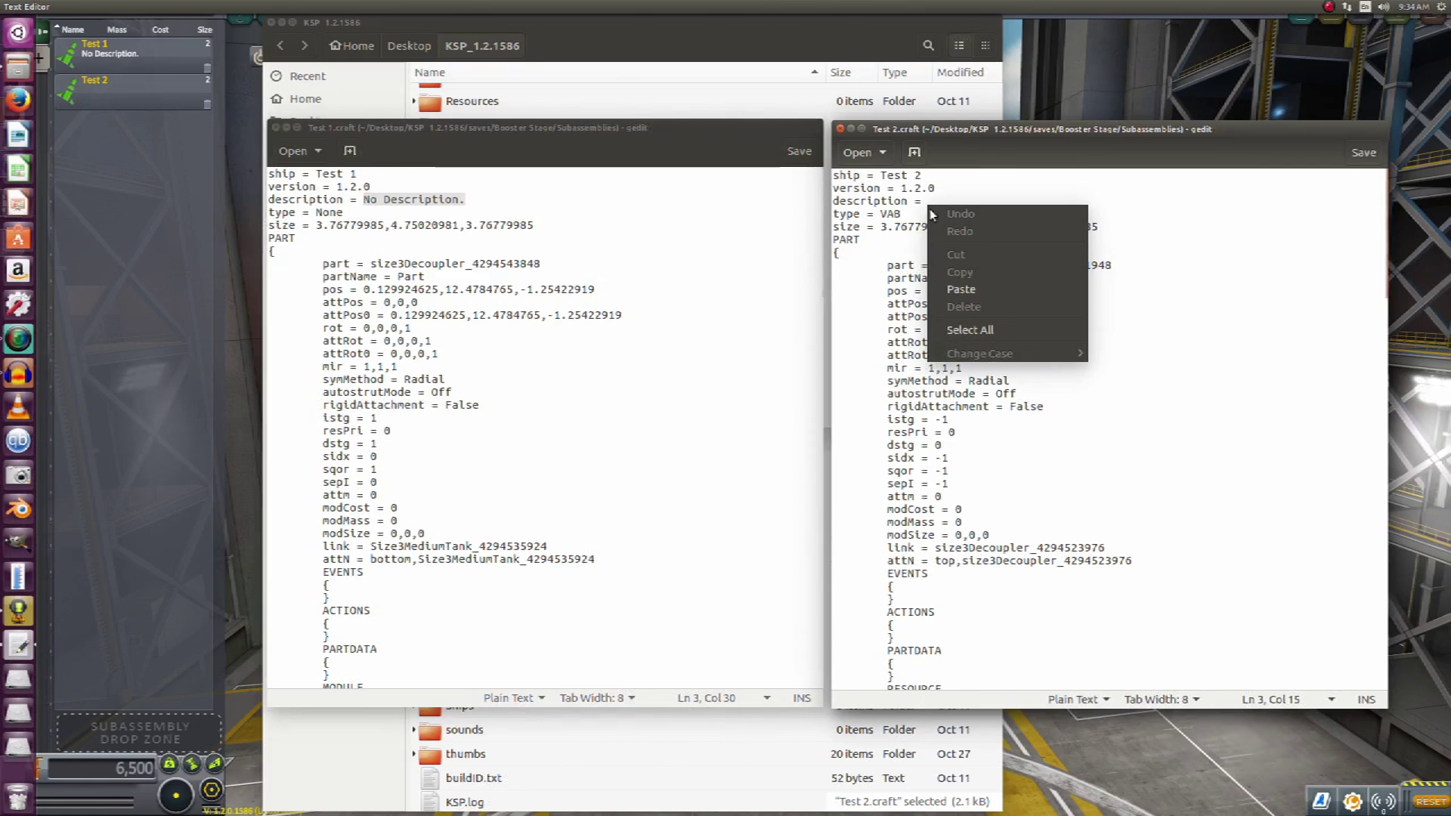
click(946, 293)
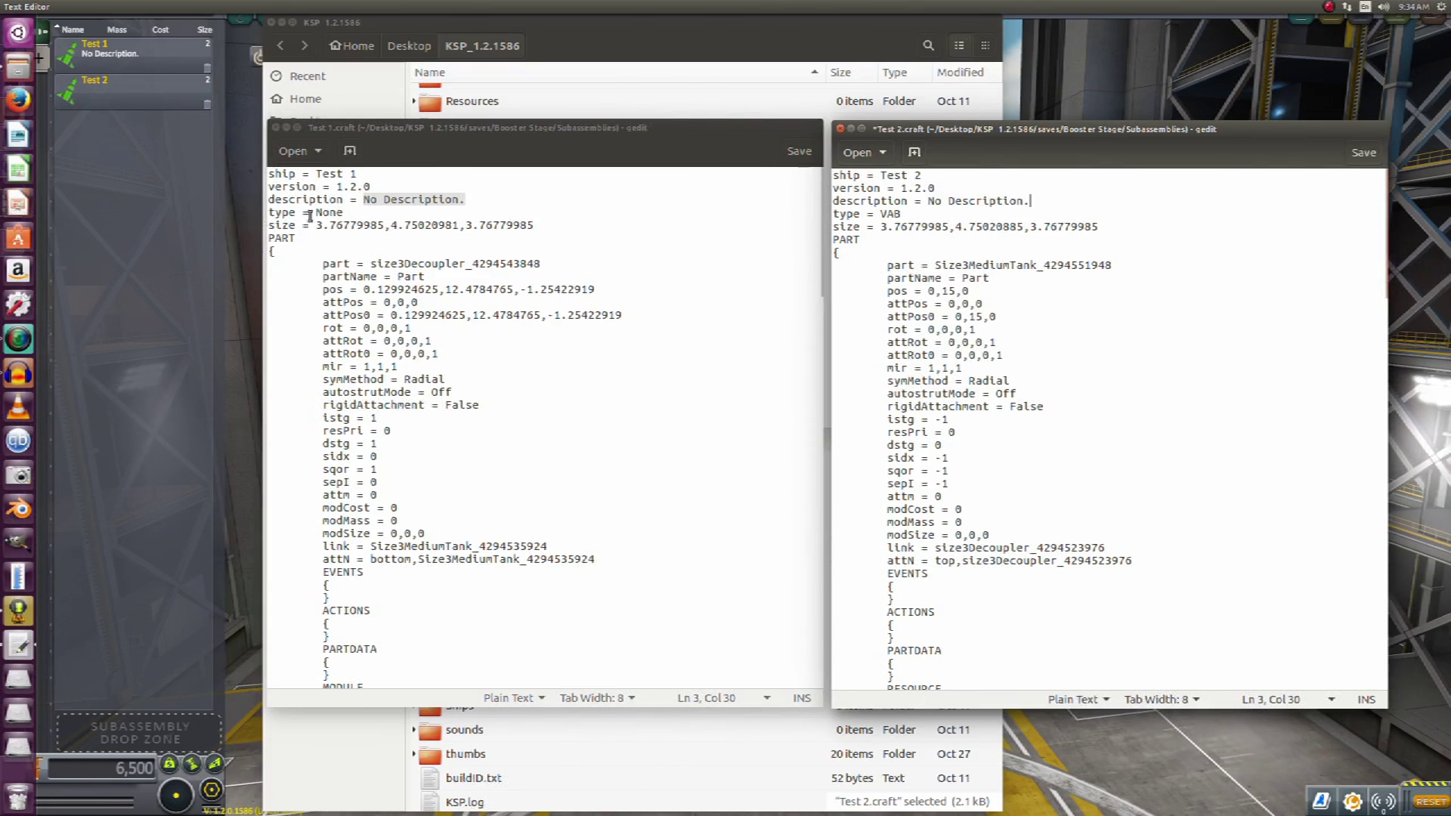
Step: Copy the type value "None" from Test 1.craft over the "VAB" type value in Test 2.craft
click(342, 213)
double_click(342, 213)
right_click(343, 212)
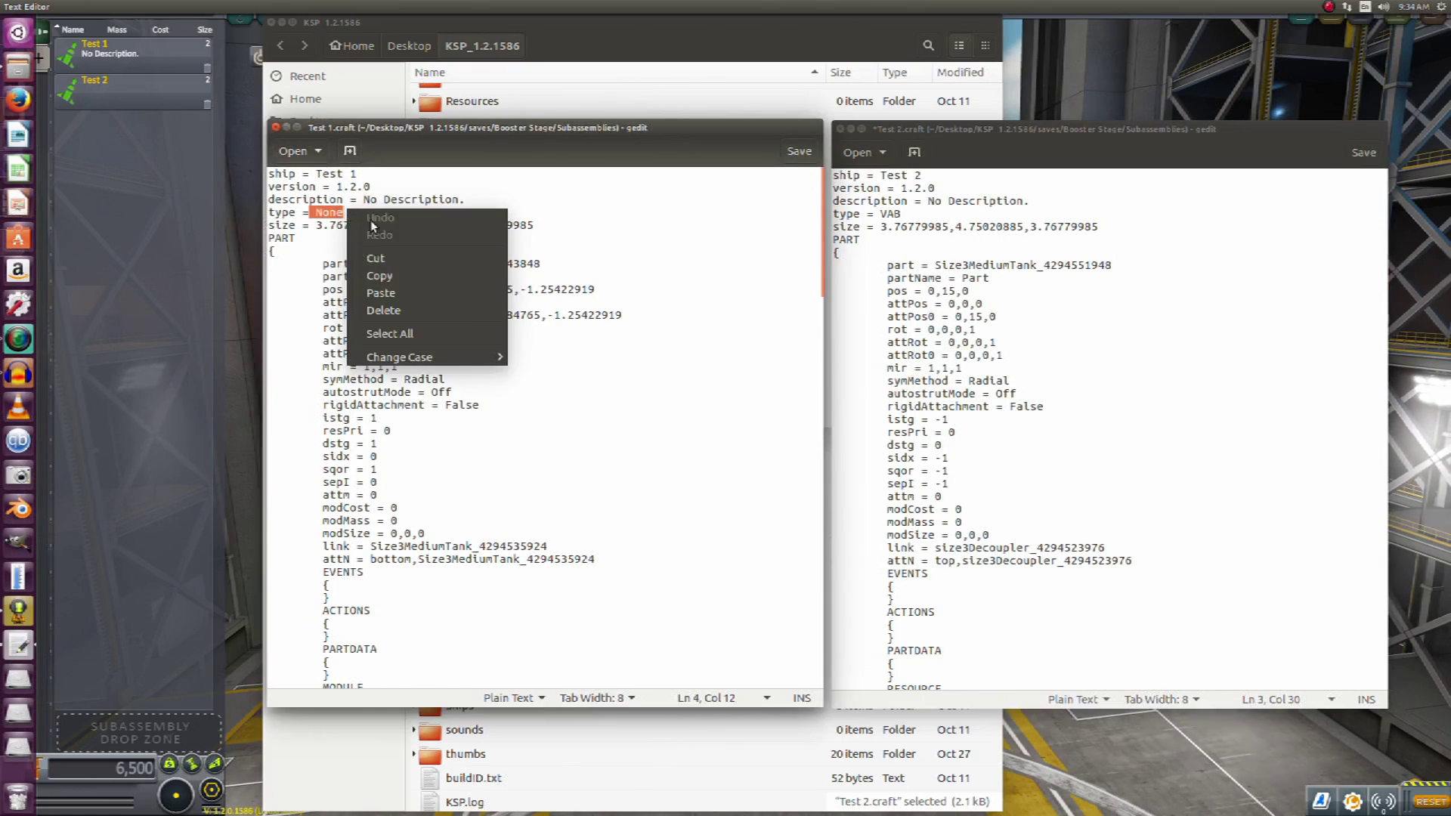
click(397, 275)
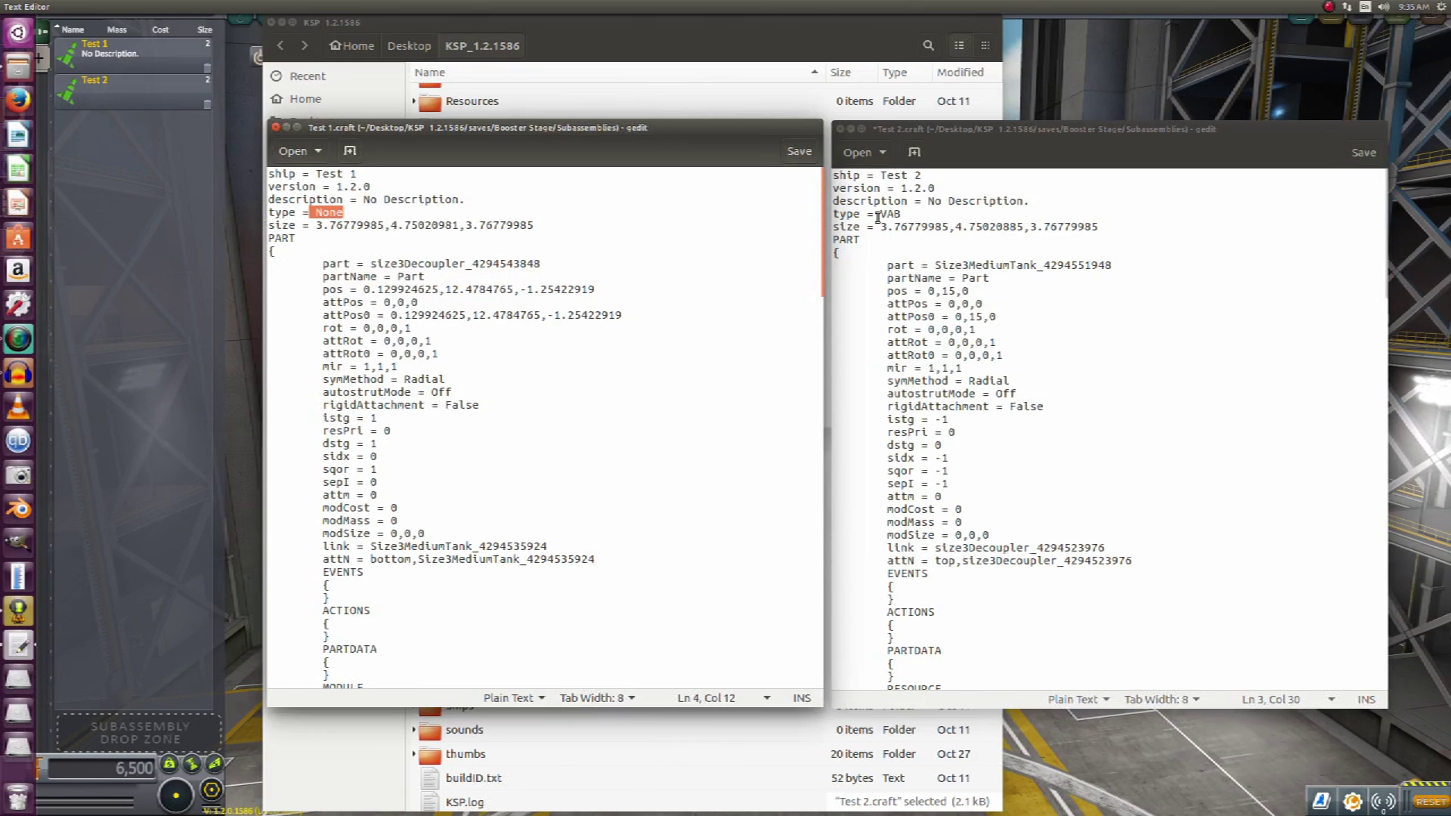
double_click(890, 213)
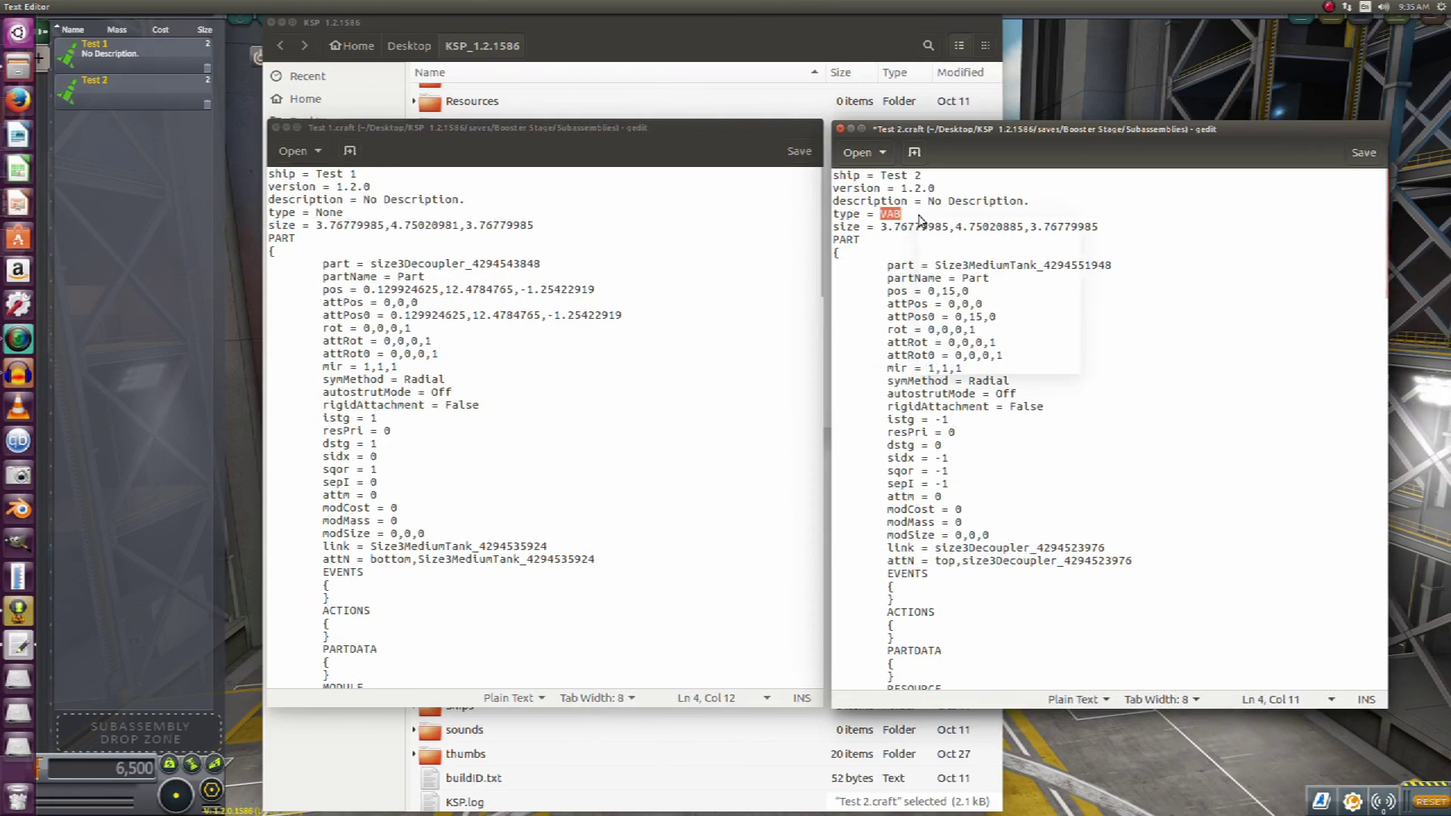
right_click(919, 217)
click(947, 302)
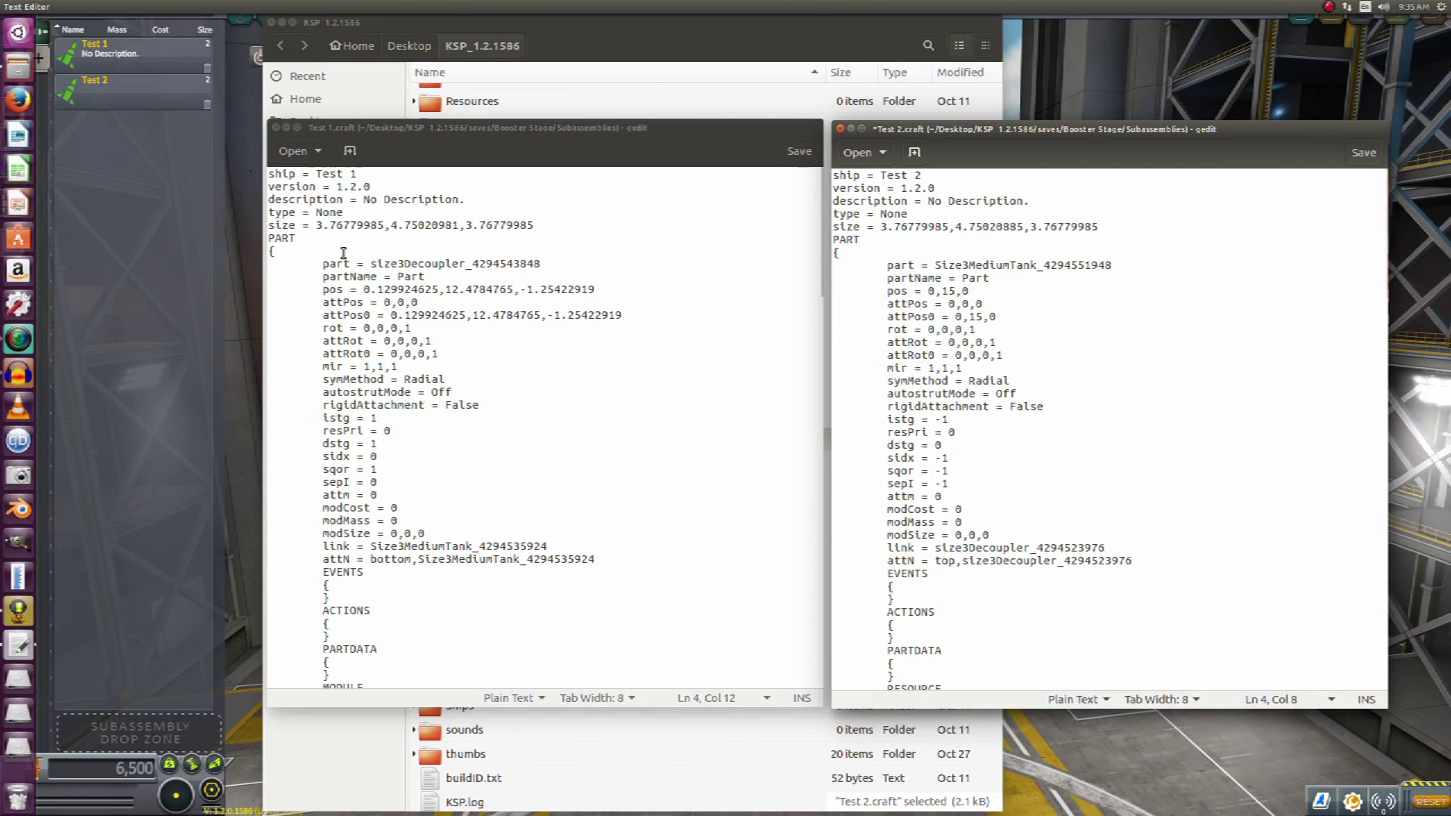
Step: Examine the order of the decoupler and tank PART blocks in Test 1.craft
click(635, 129)
scroll(430, 255, down, 2)
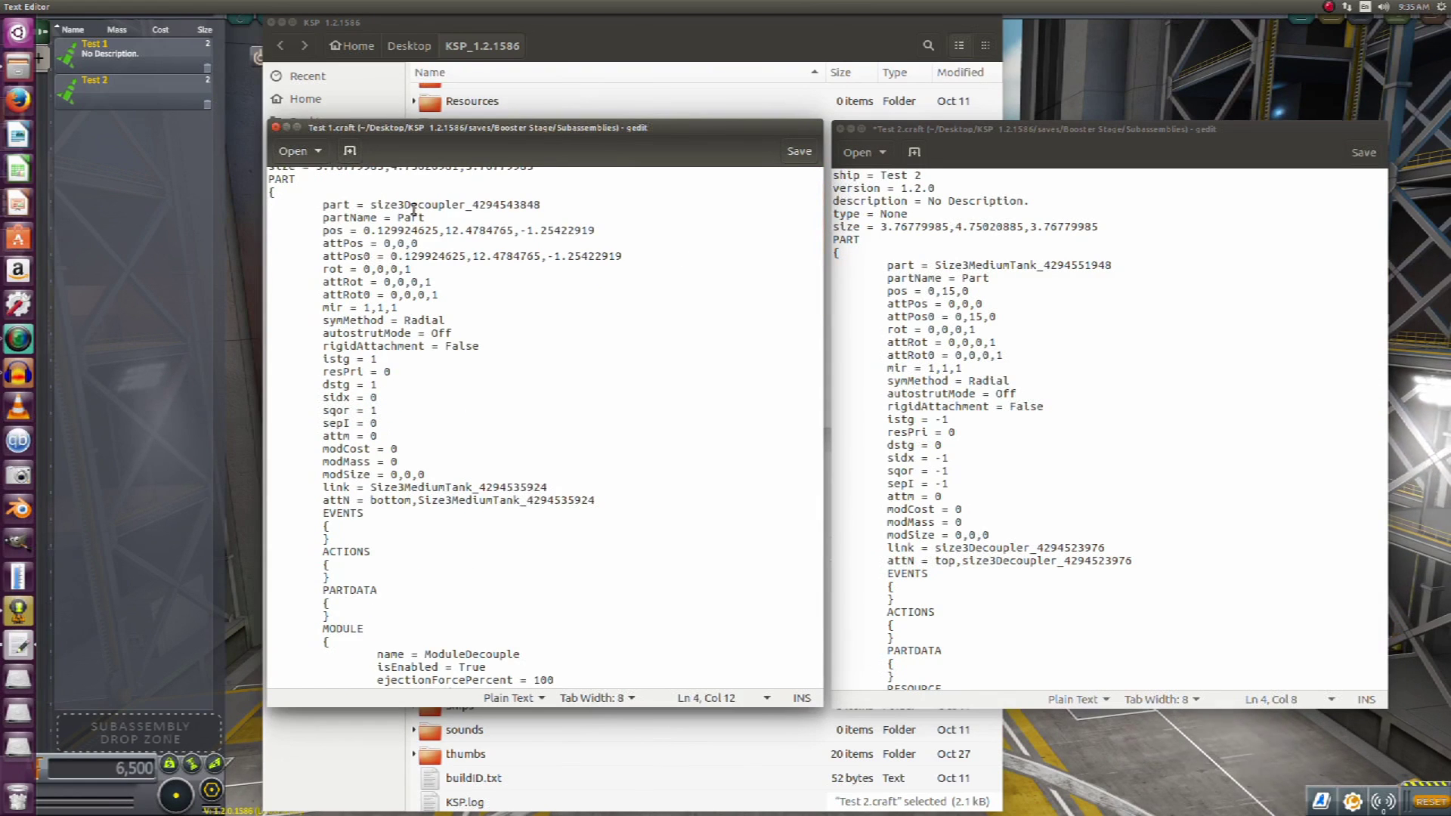
scroll(412, 219, up, 2)
scroll(419, 317, down, 20)
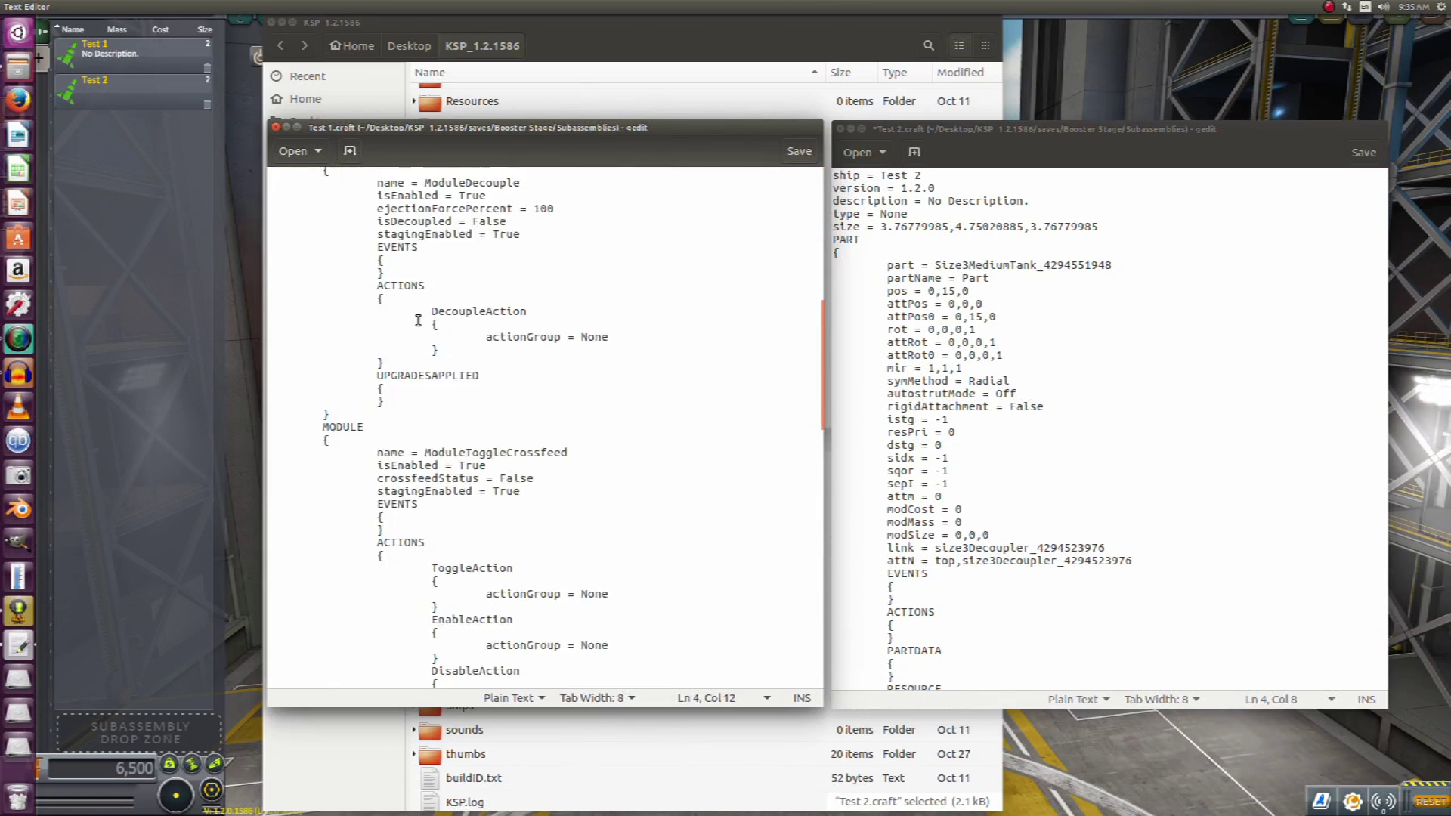
scroll(426, 343, down, 4)
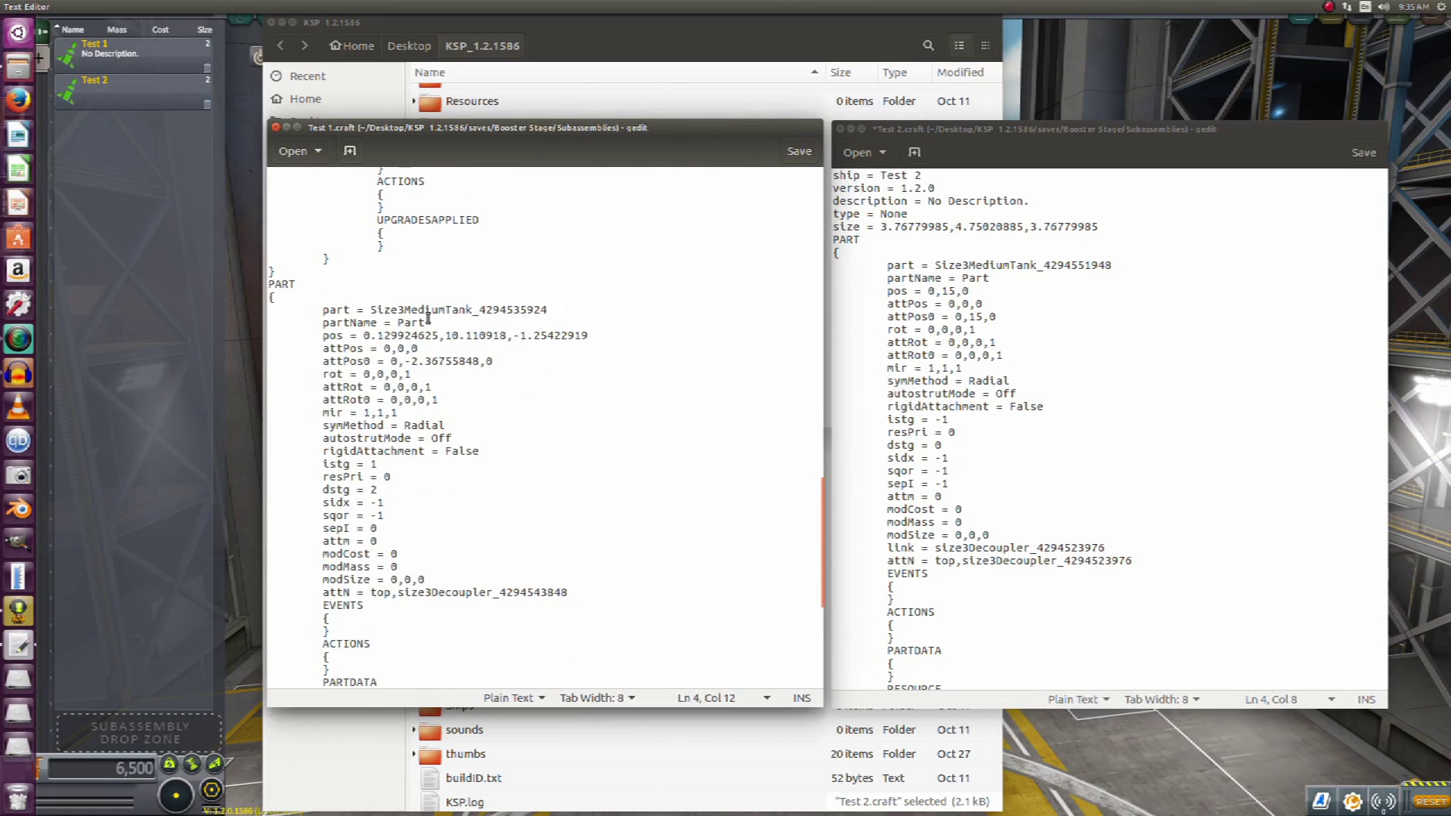
scroll(453, 322, up, 6)
scroll(454, 322, up, 20)
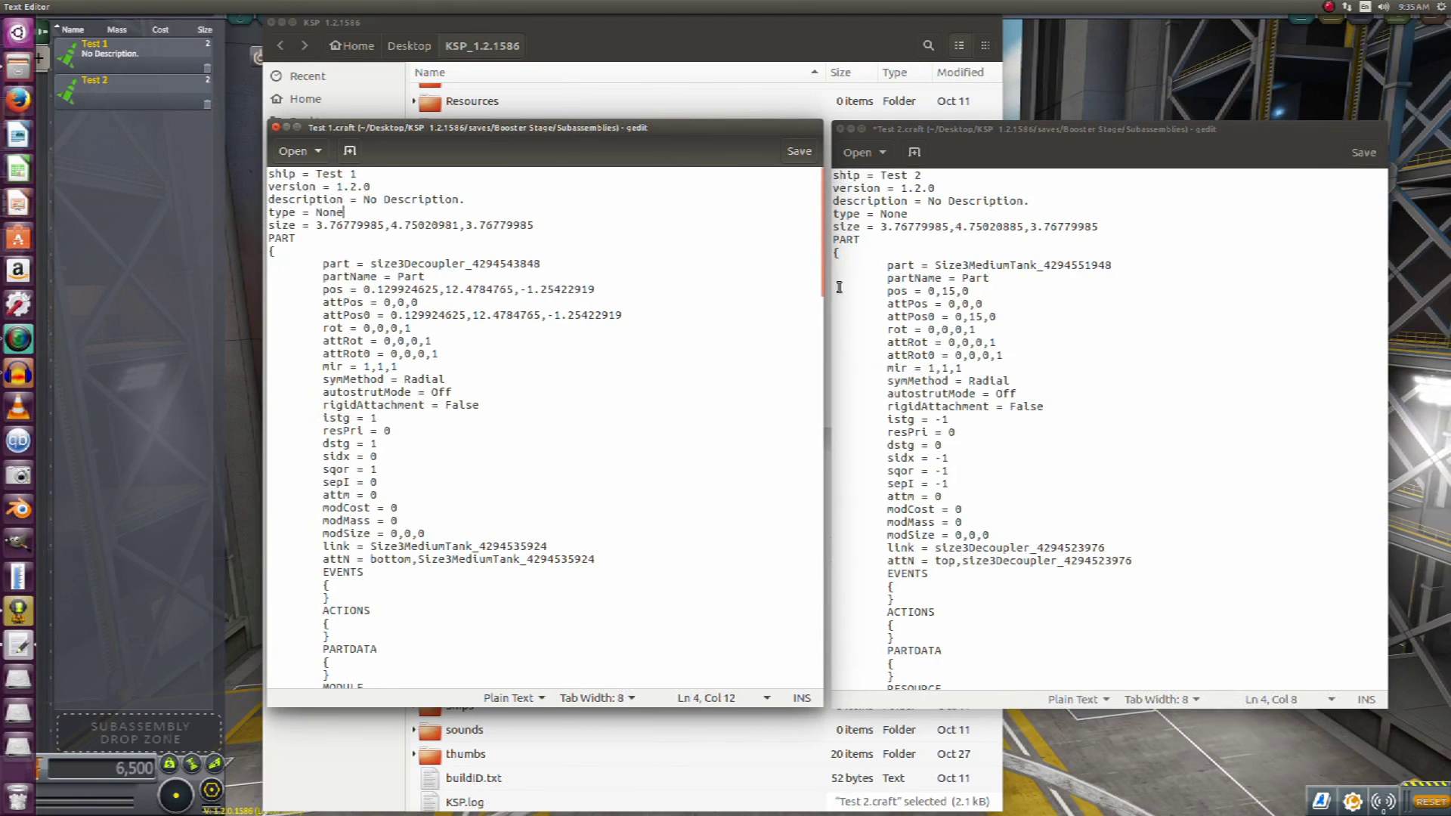
Step: Move the size3Decoupler PART block in Test 2.craft above the Size3MediumTank block, directly below the size line
click(1097, 227)
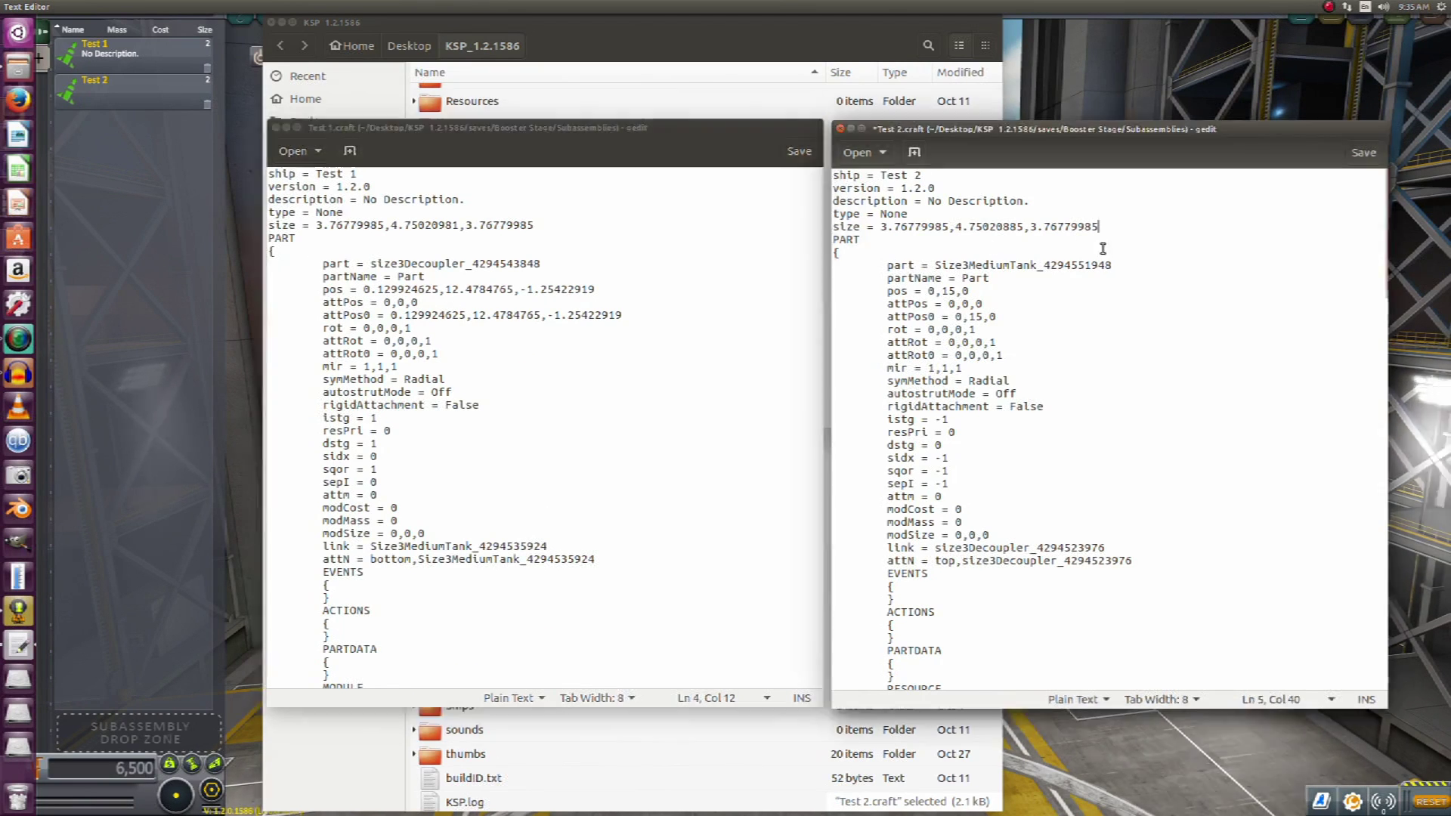
key(Return)
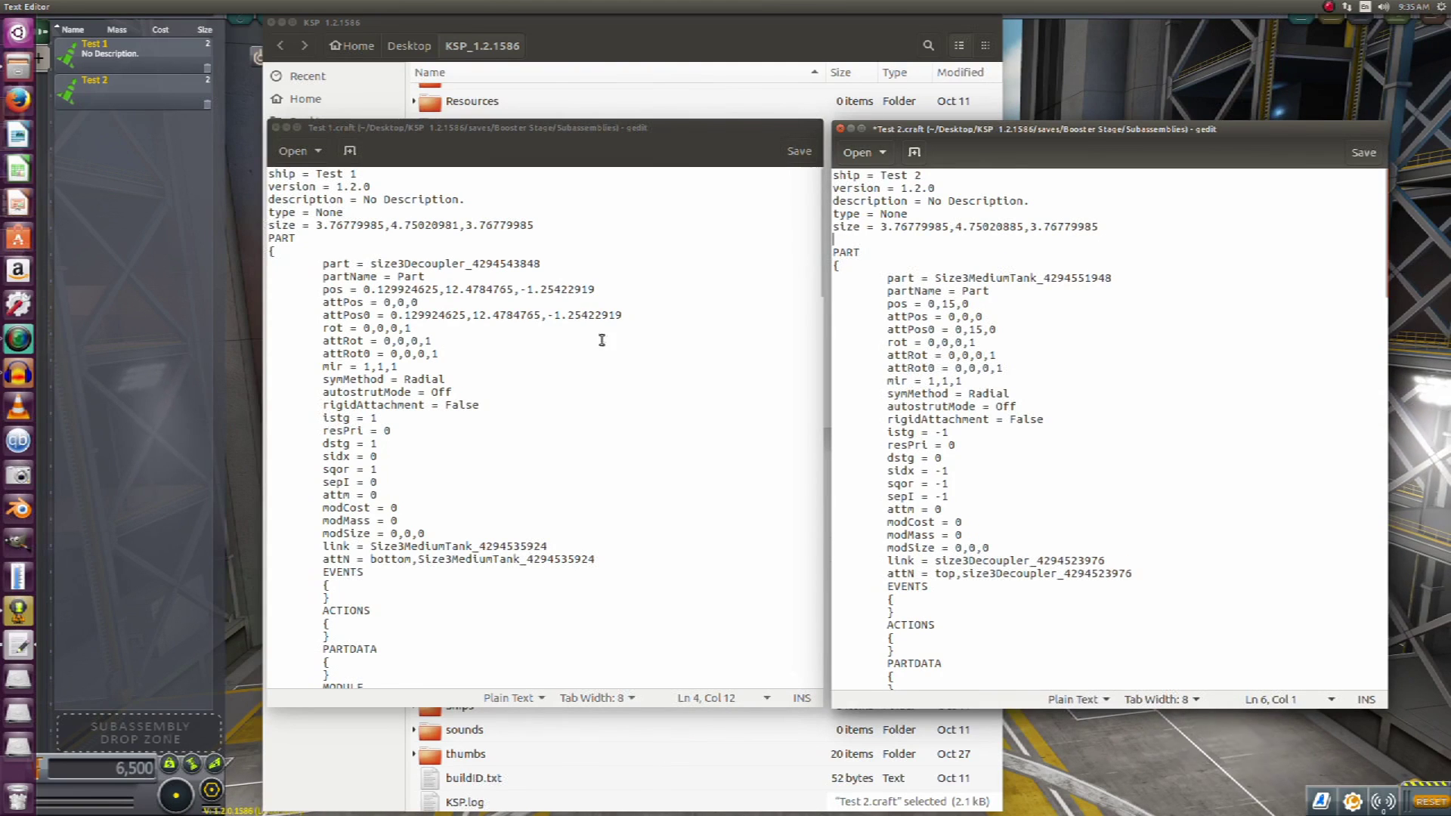
scroll(860, 338, down, 10)
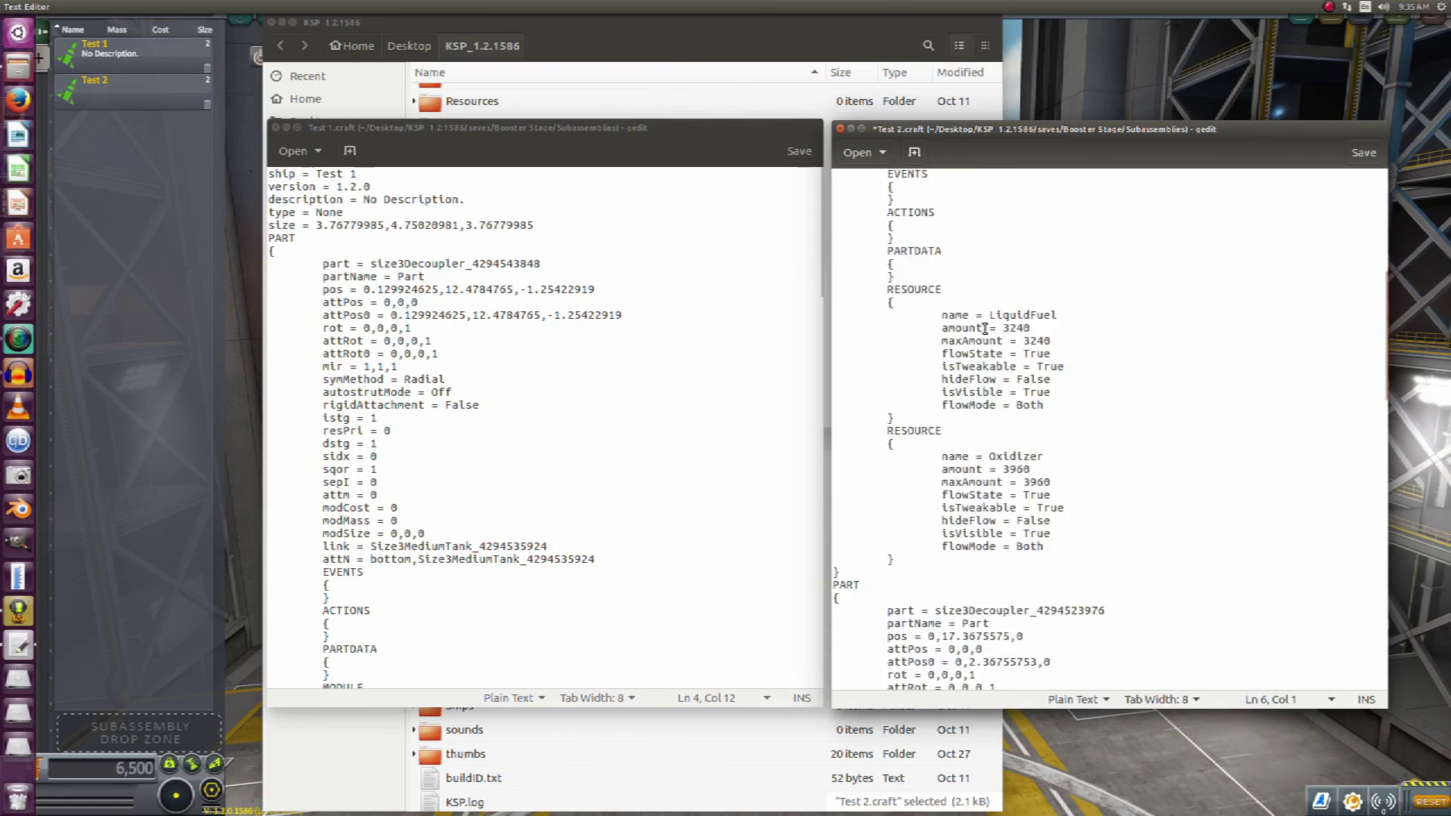
drag(835, 349, 922, 790)
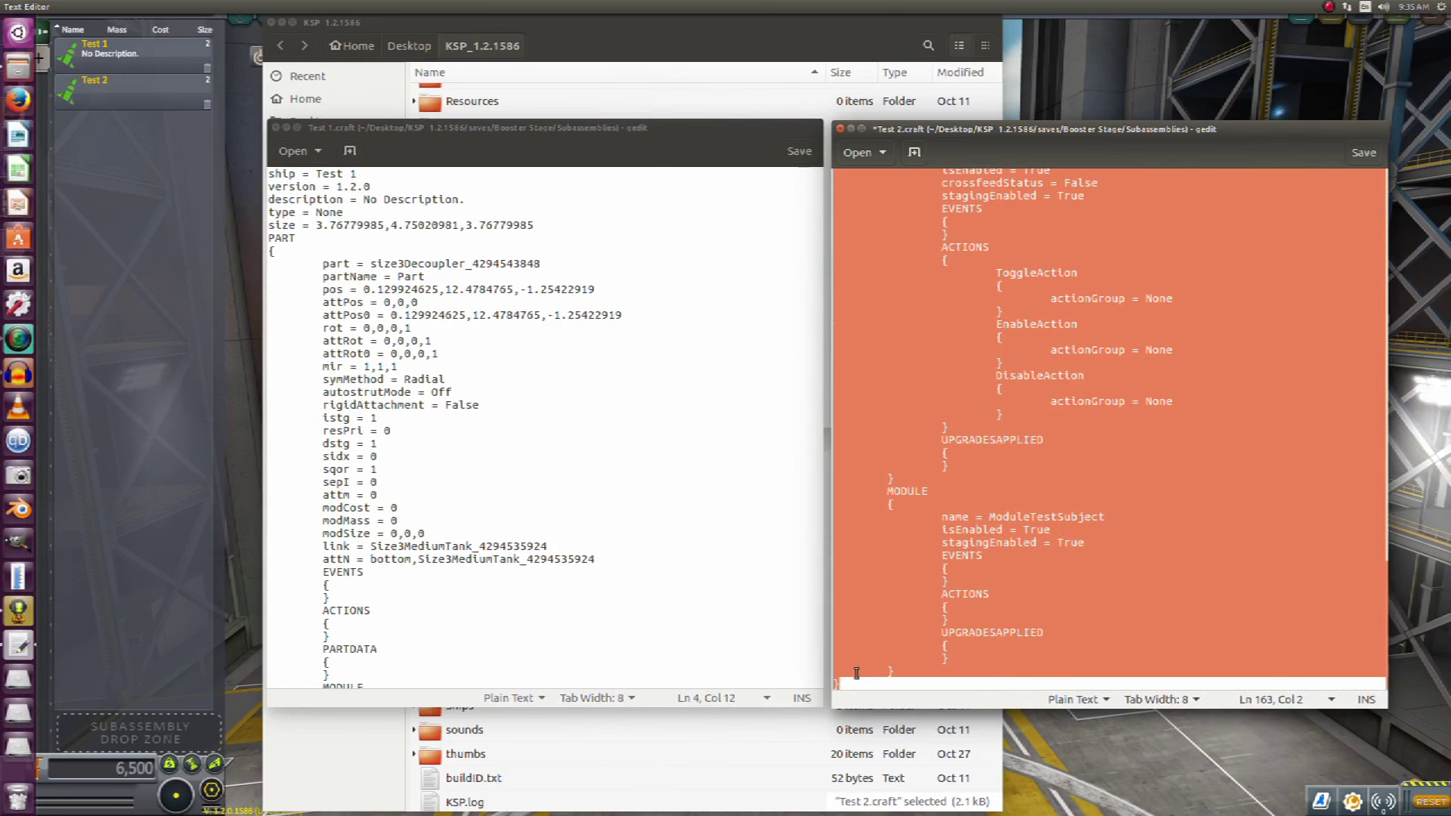
right_click(856, 672)
click(896, 563)
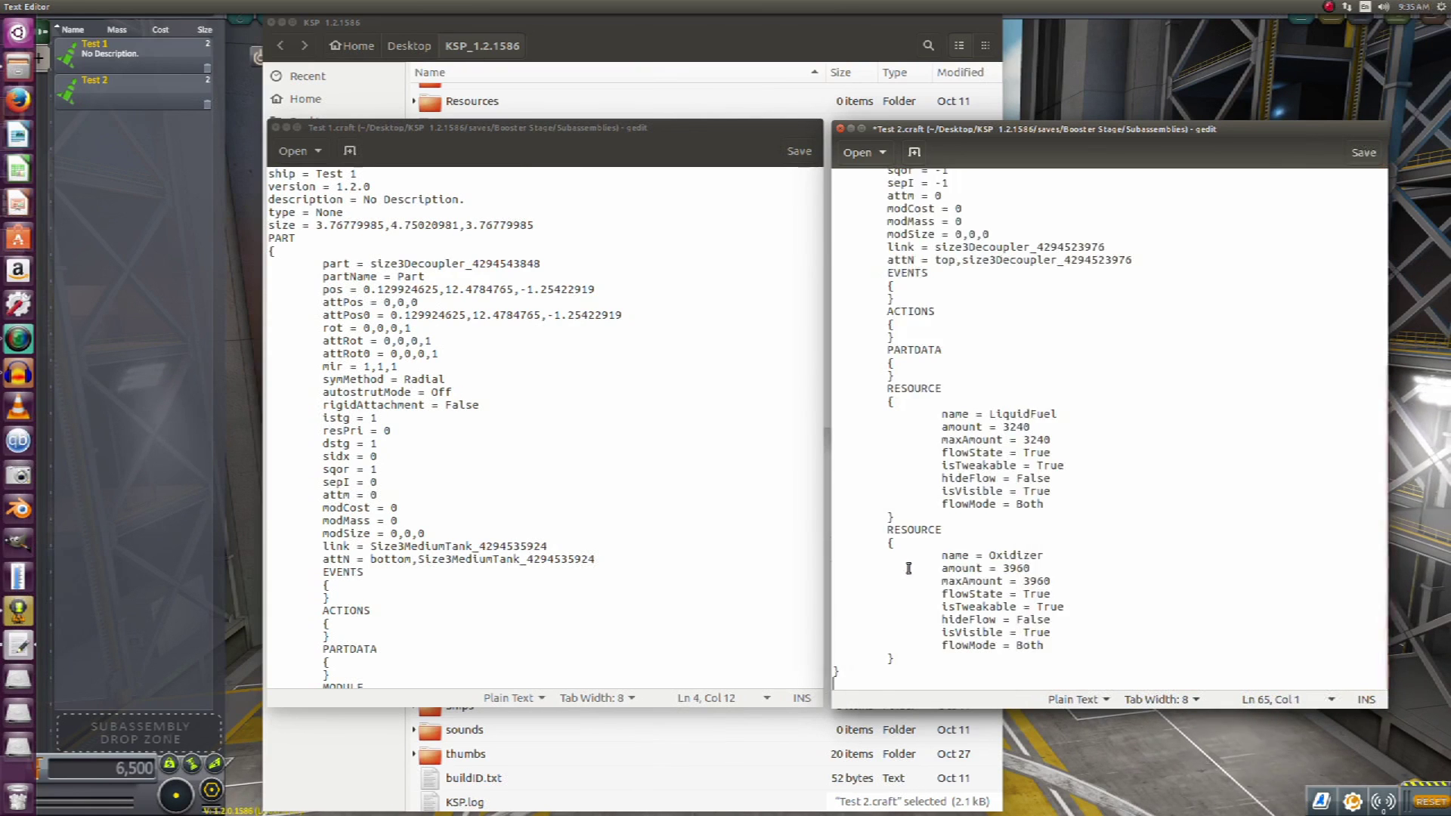
scroll(909, 568, up, 8)
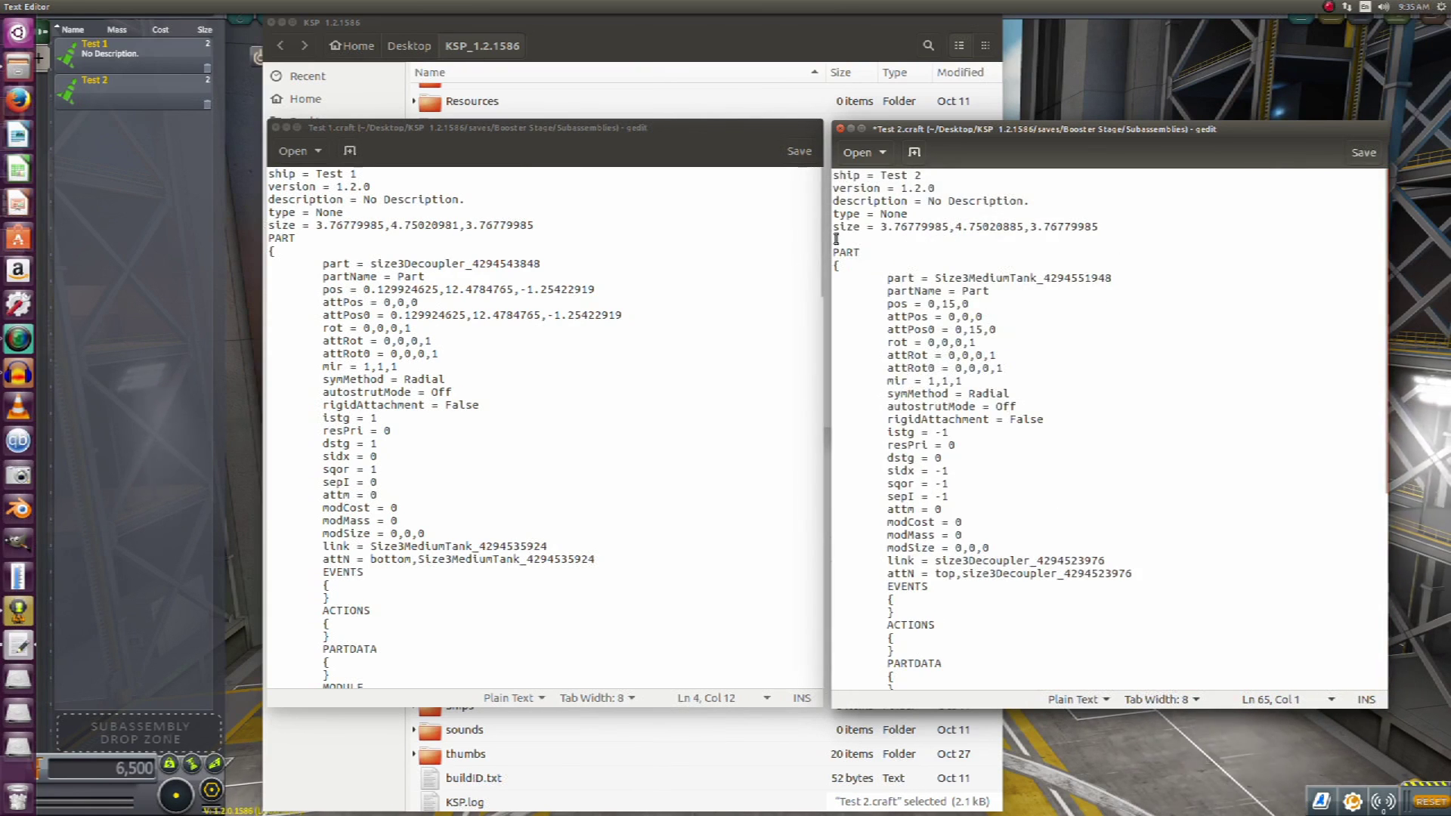
right_click(835, 242)
click(868, 323)
scroll(1035, 390, up, 15)
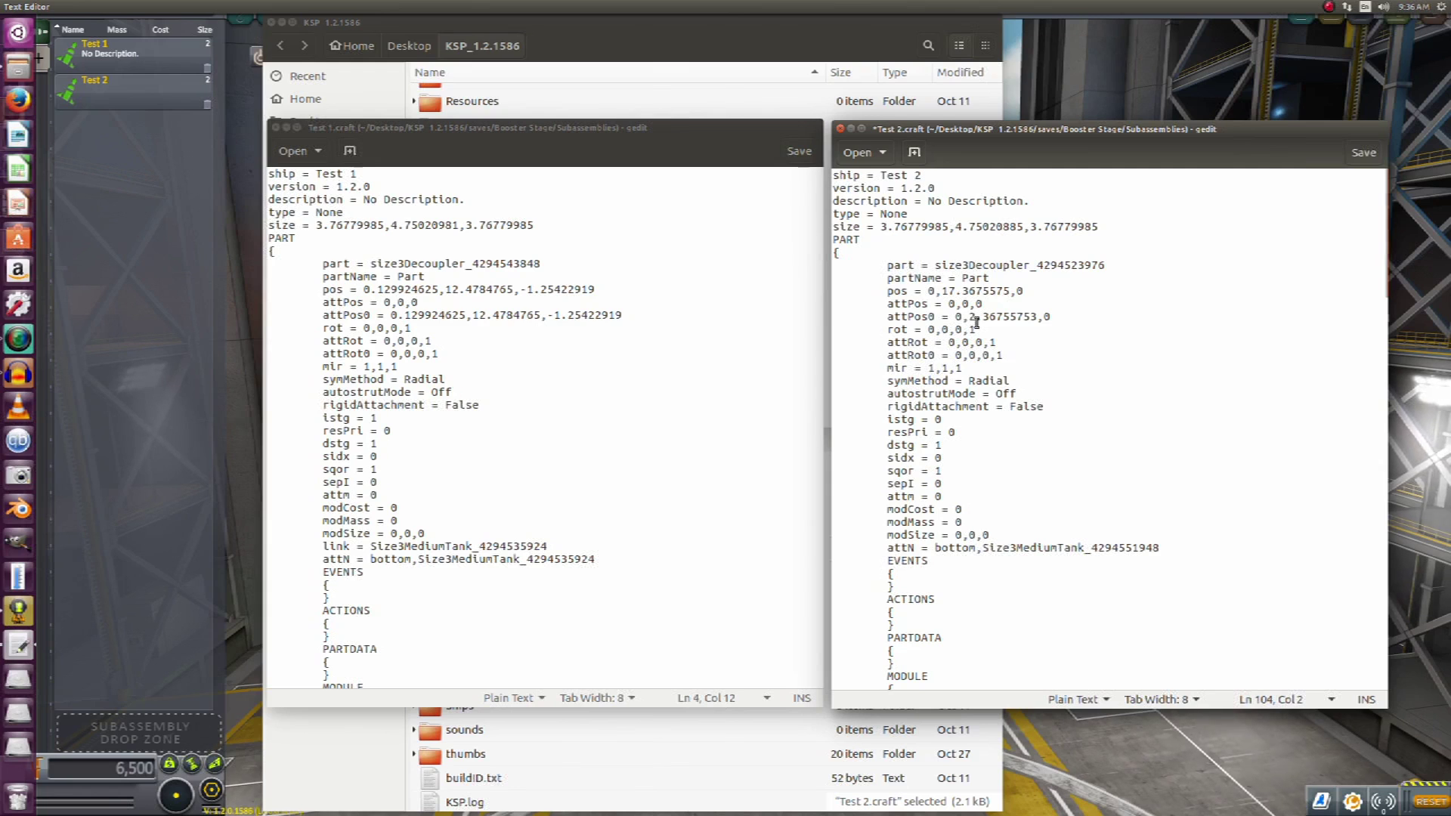
Step: Insert a line below modSize in Test 2.craft's decoupler block and fill it with "link = Size3MediumTank_" copied from Test 1.craft
scroll(975, 323, down, 3)
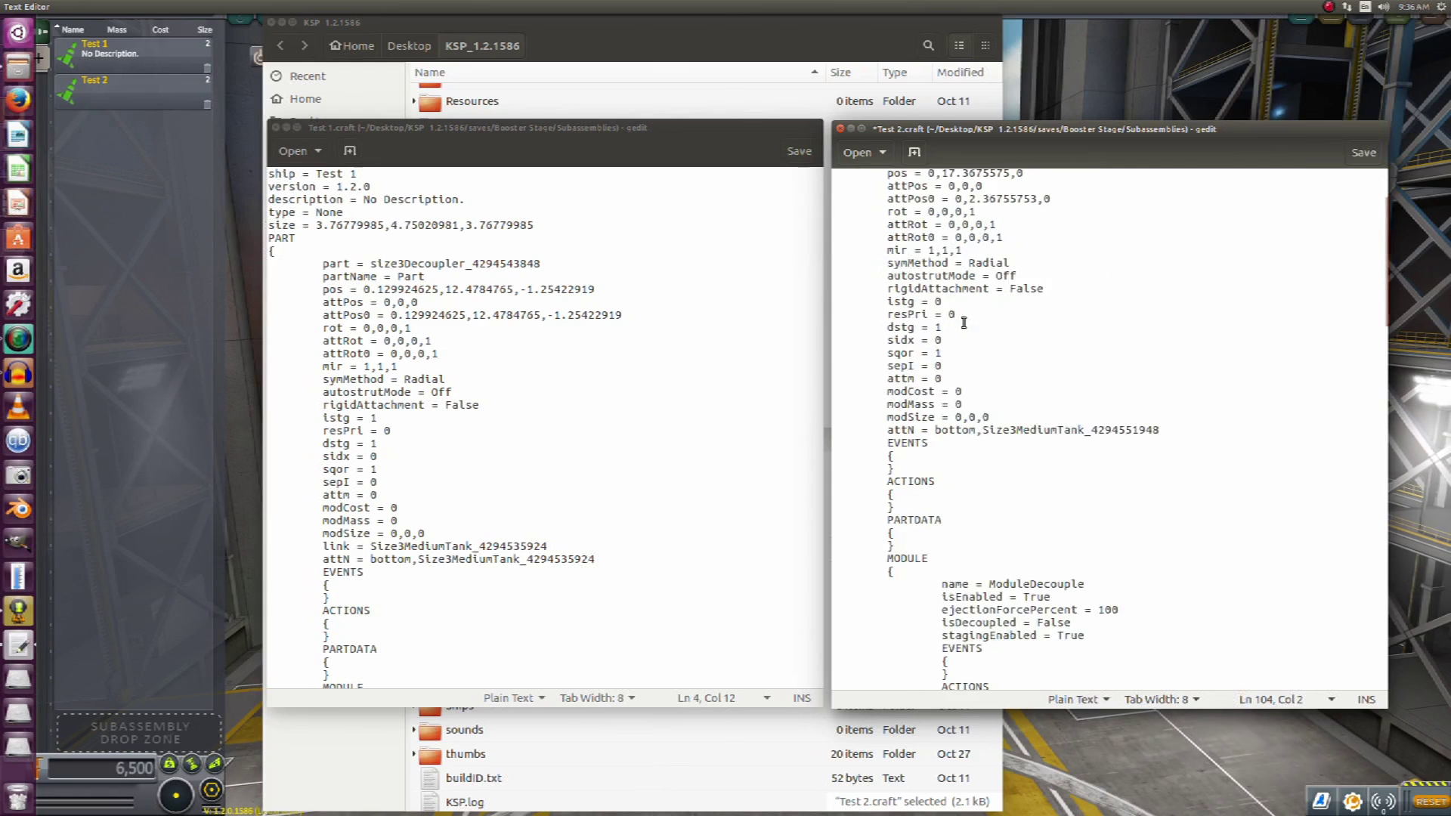
scroll(963, 322, up, 2)
scroll(523, 504, down, 2)
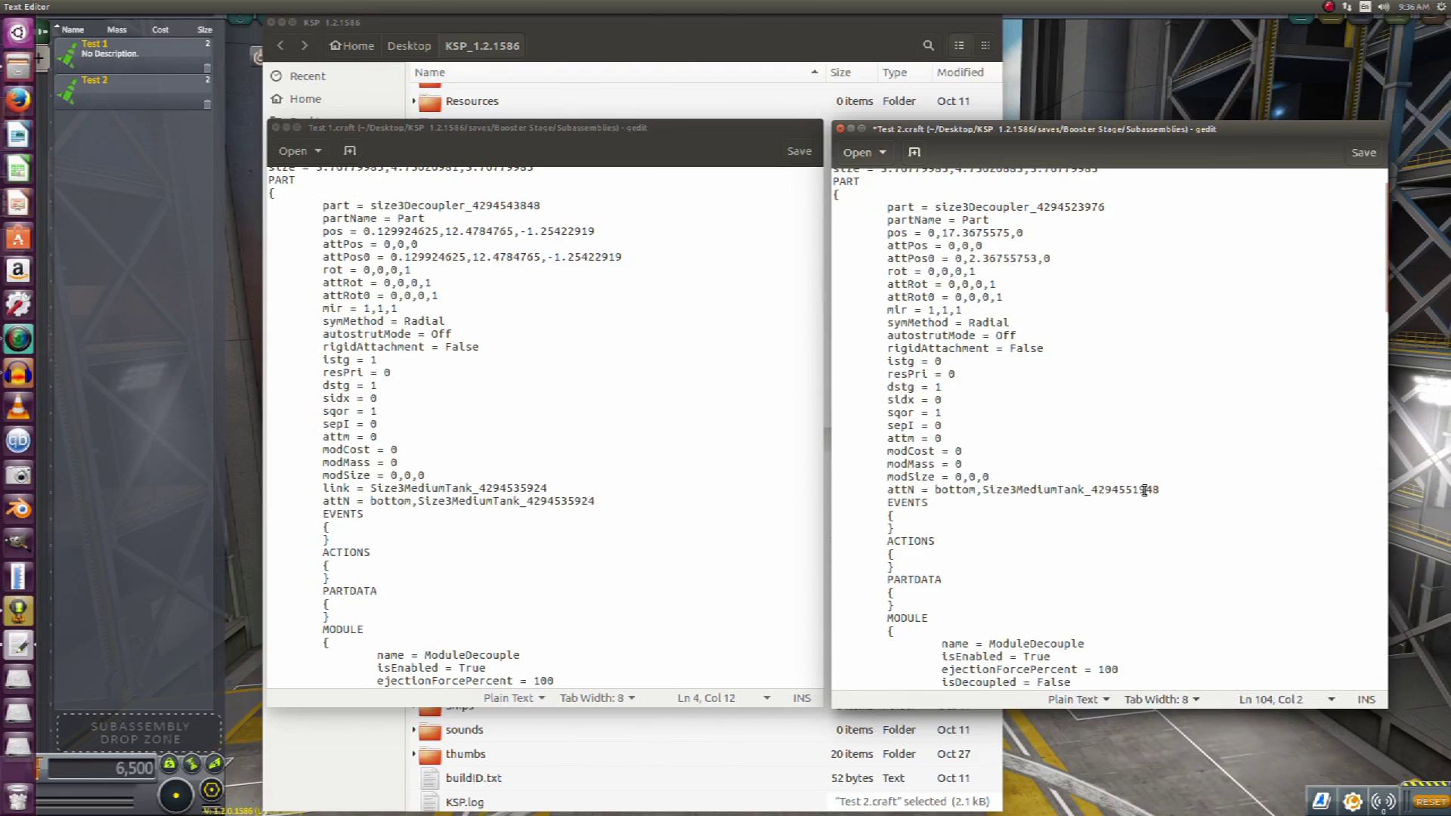
click(988, 476)
key(Return)
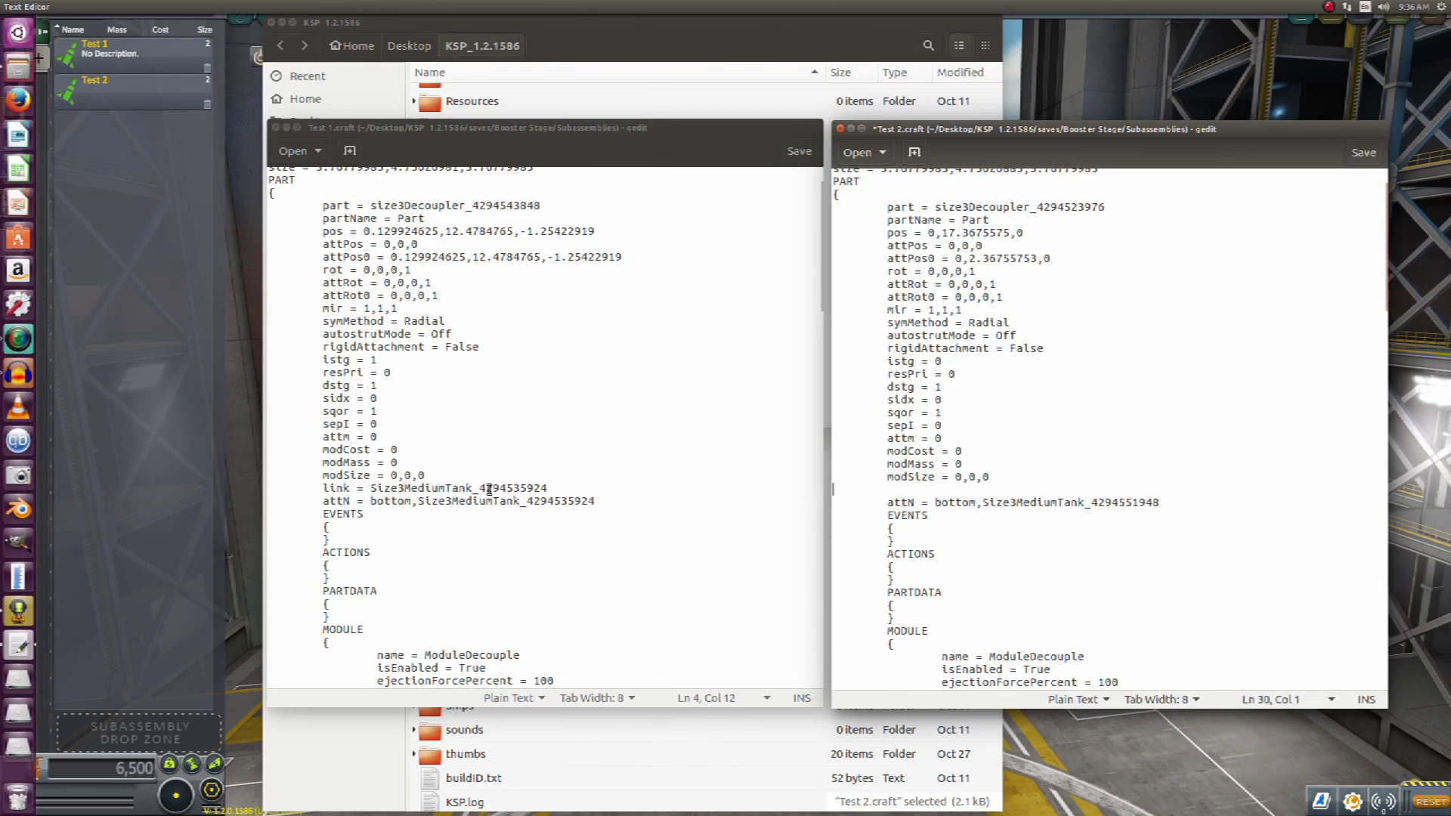
drag(479, 489, 322, 489)
right_click(329, 488)
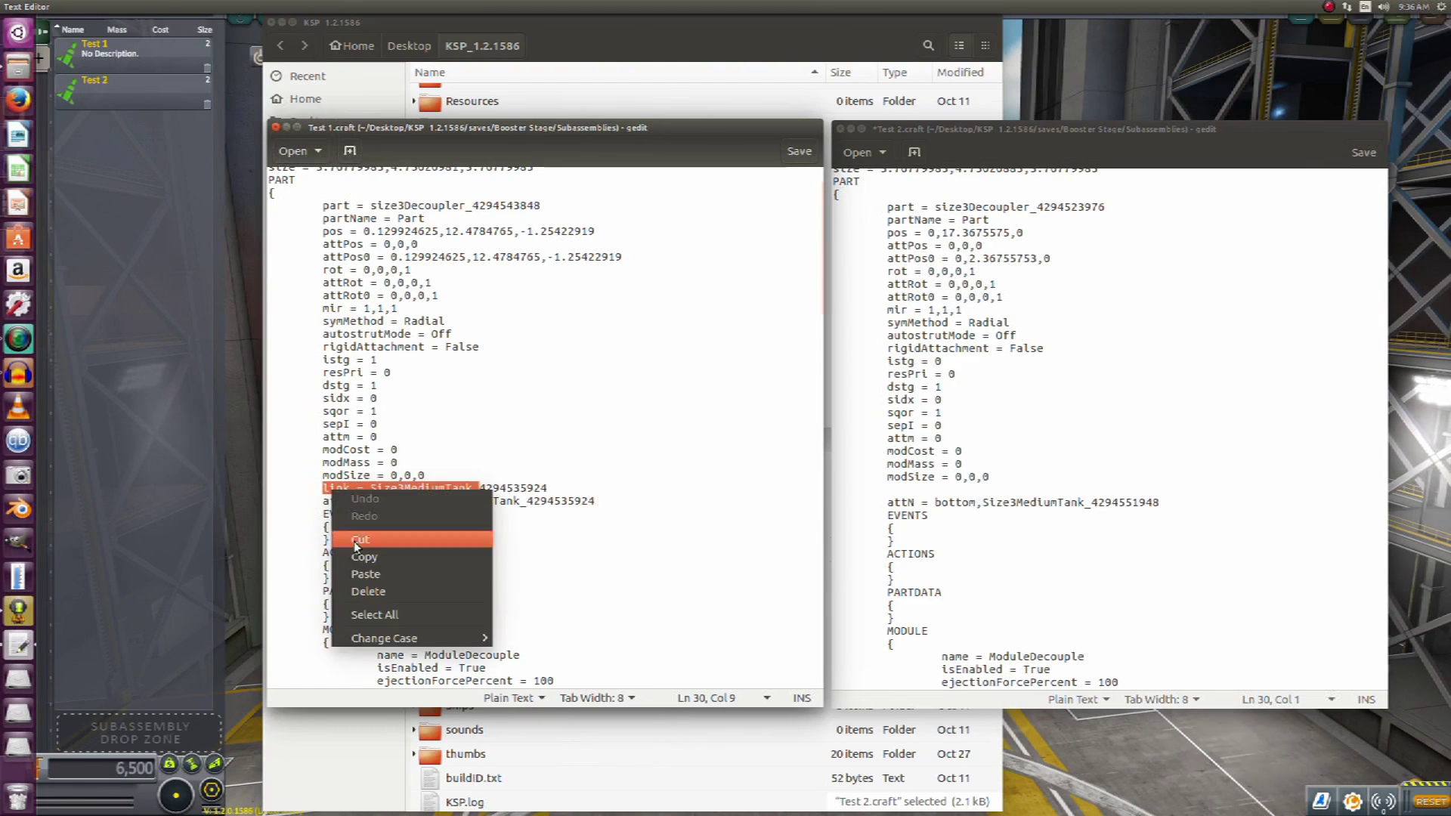
click(365, 556)
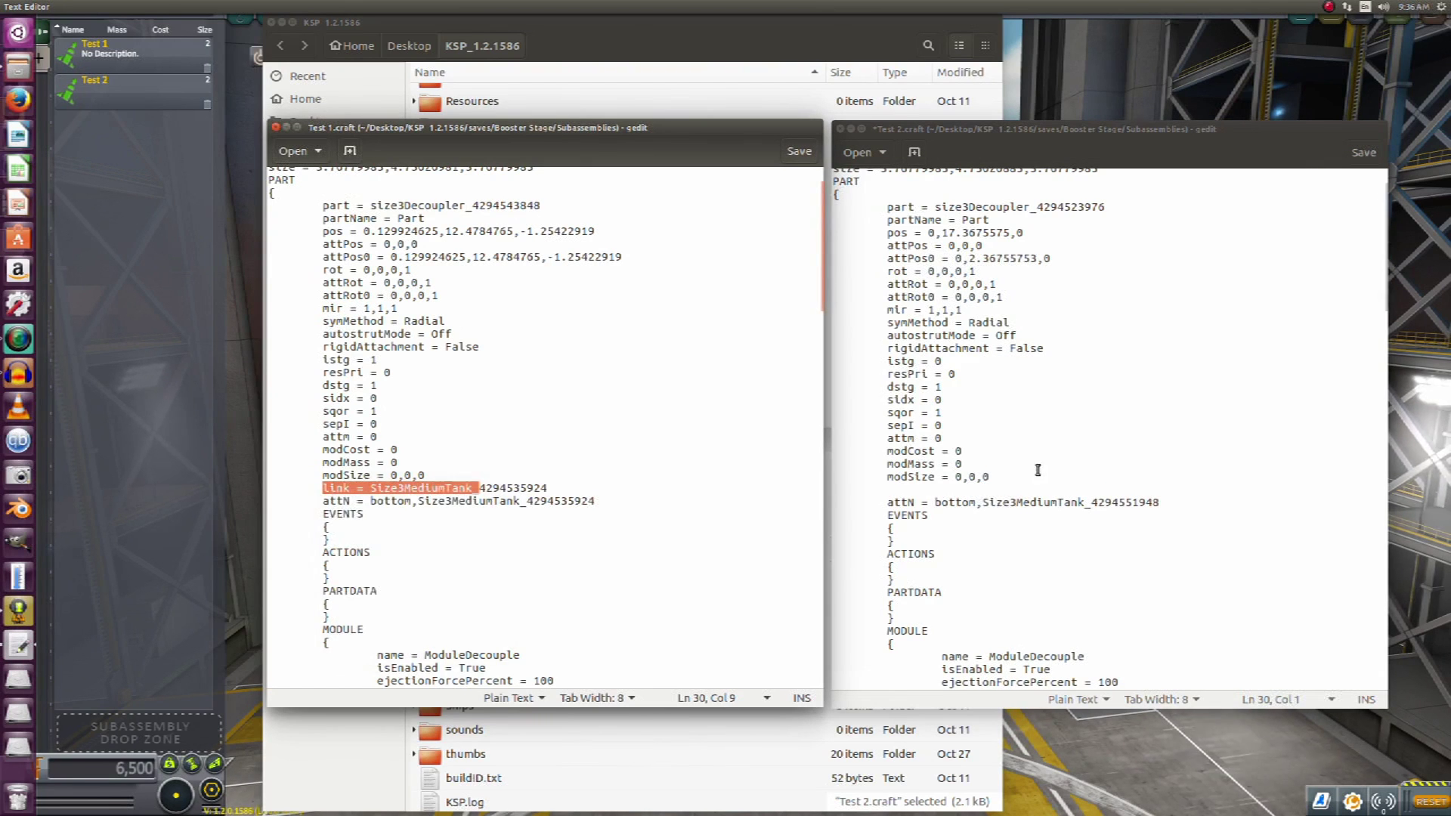
click(908, 490)
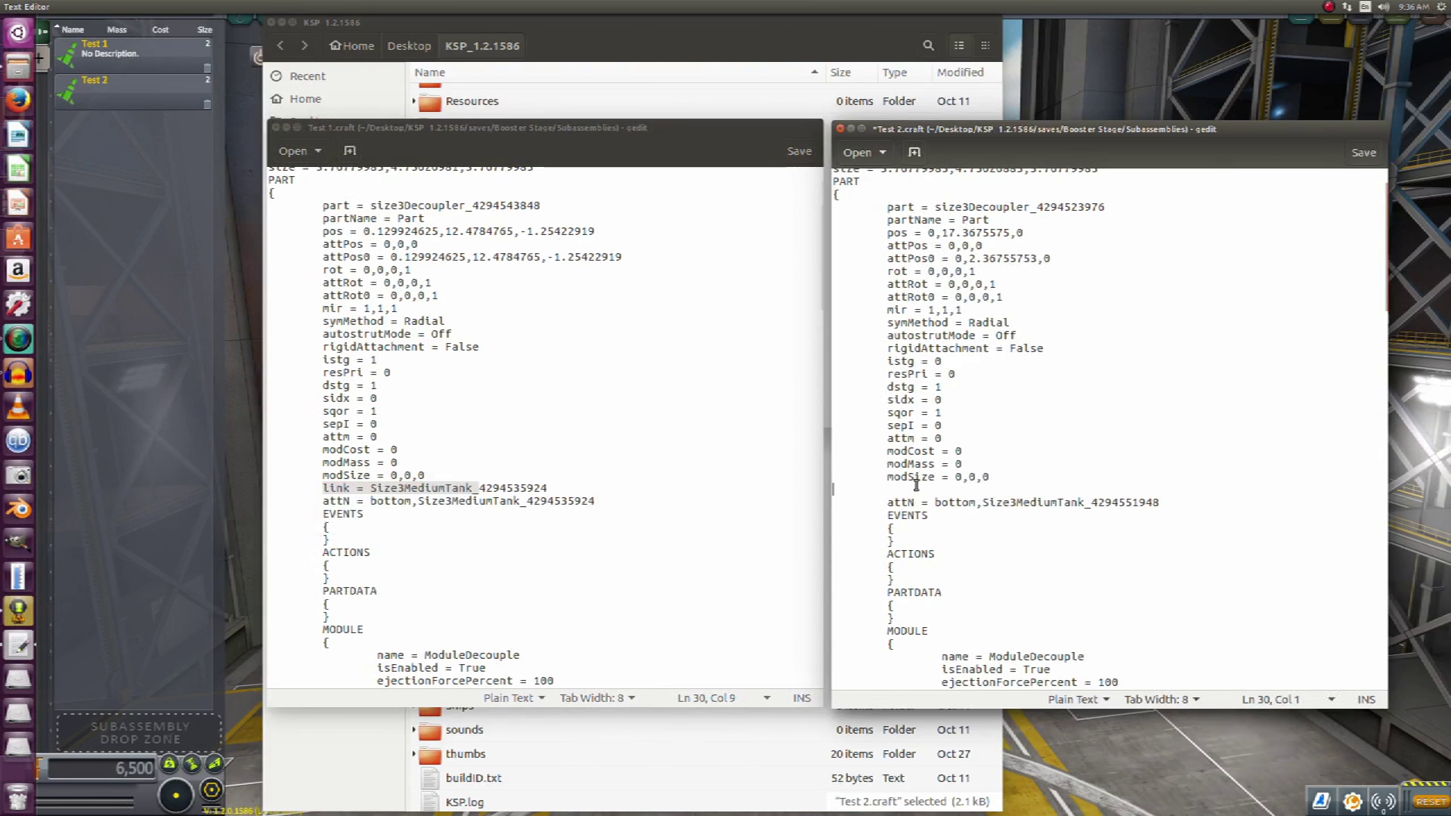
right_click(909, 491)
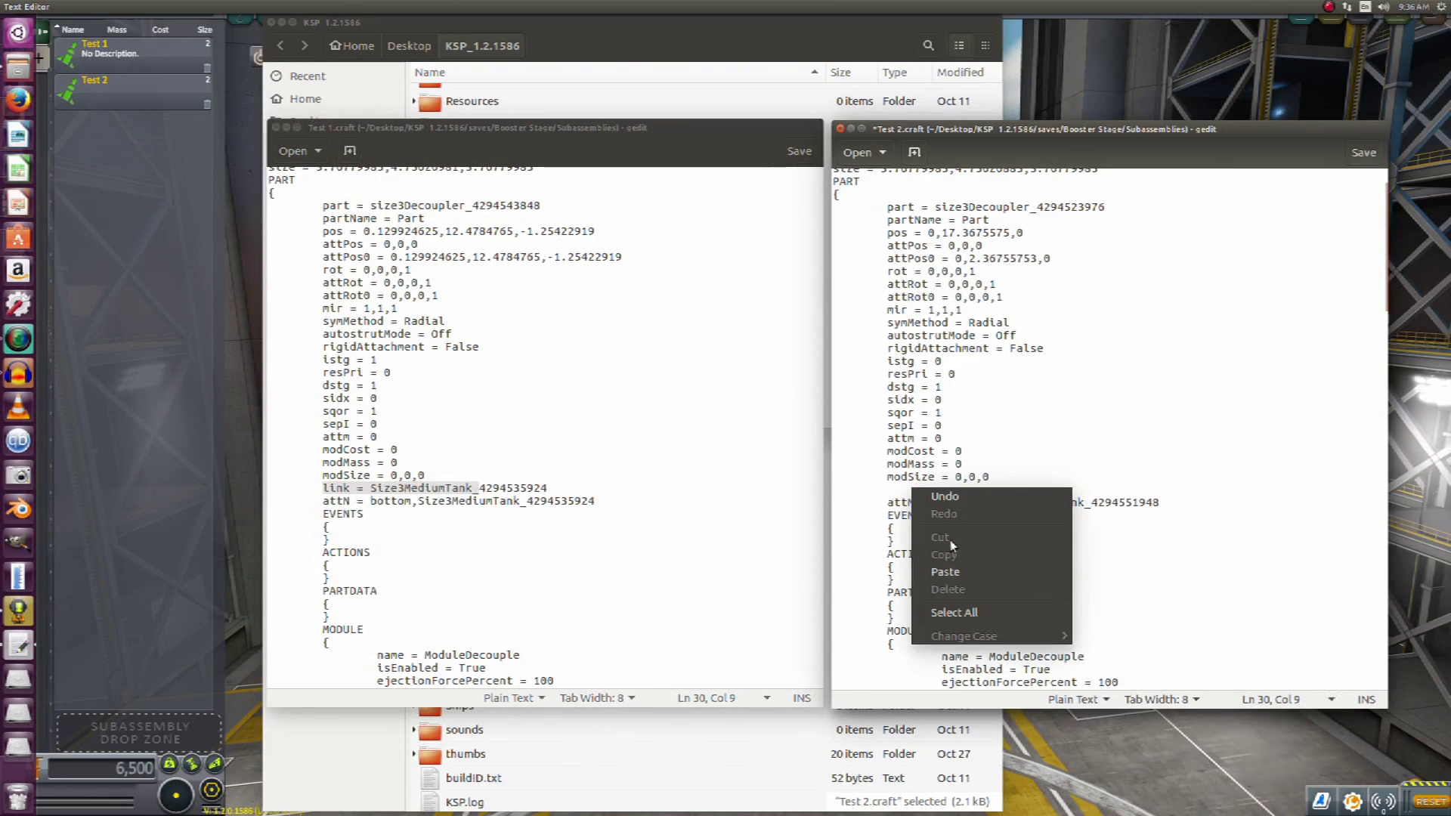
click(949, 572)
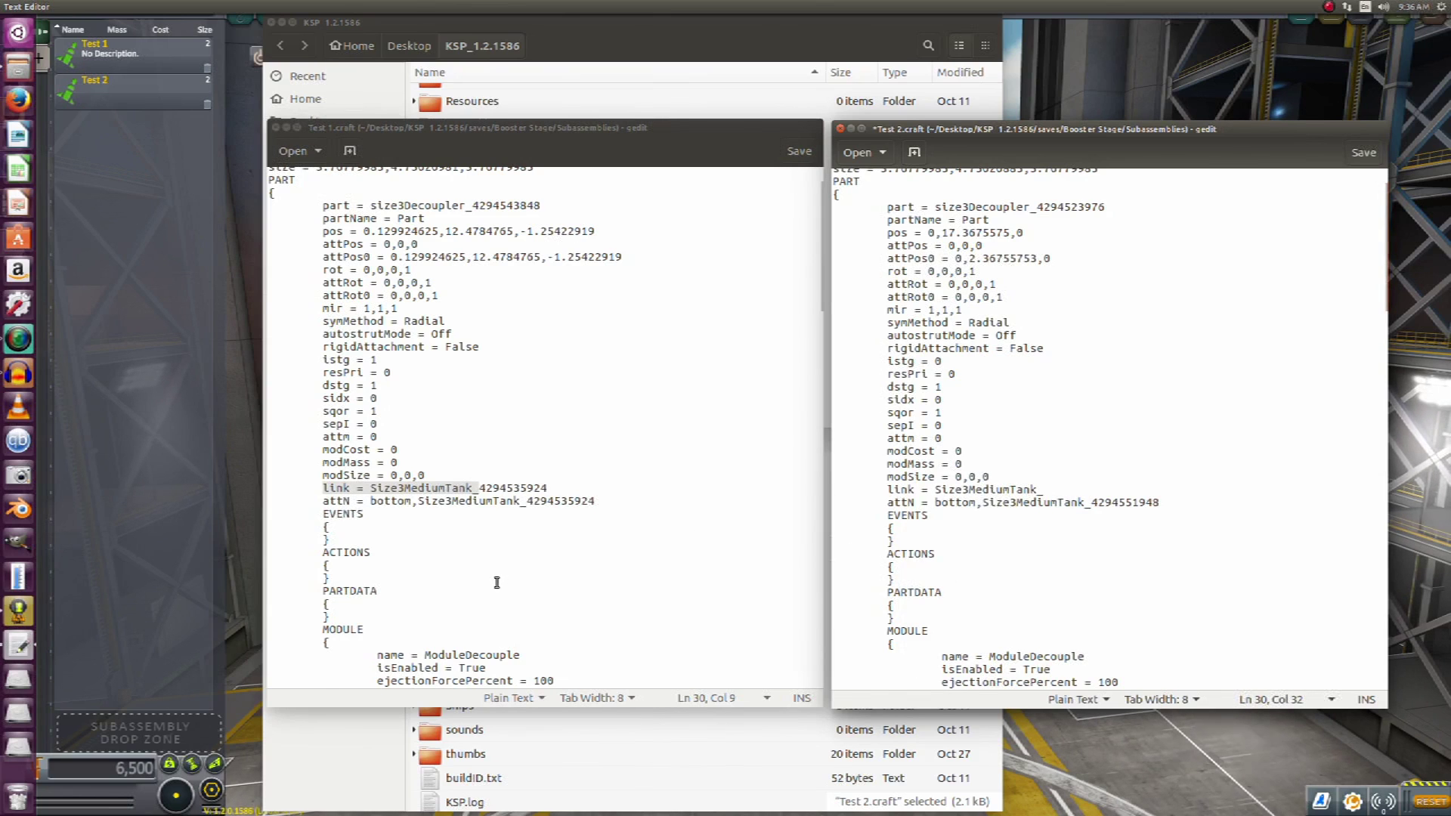
scroll(498, 576, down, 7)
scroll(497, 575, down, 12)
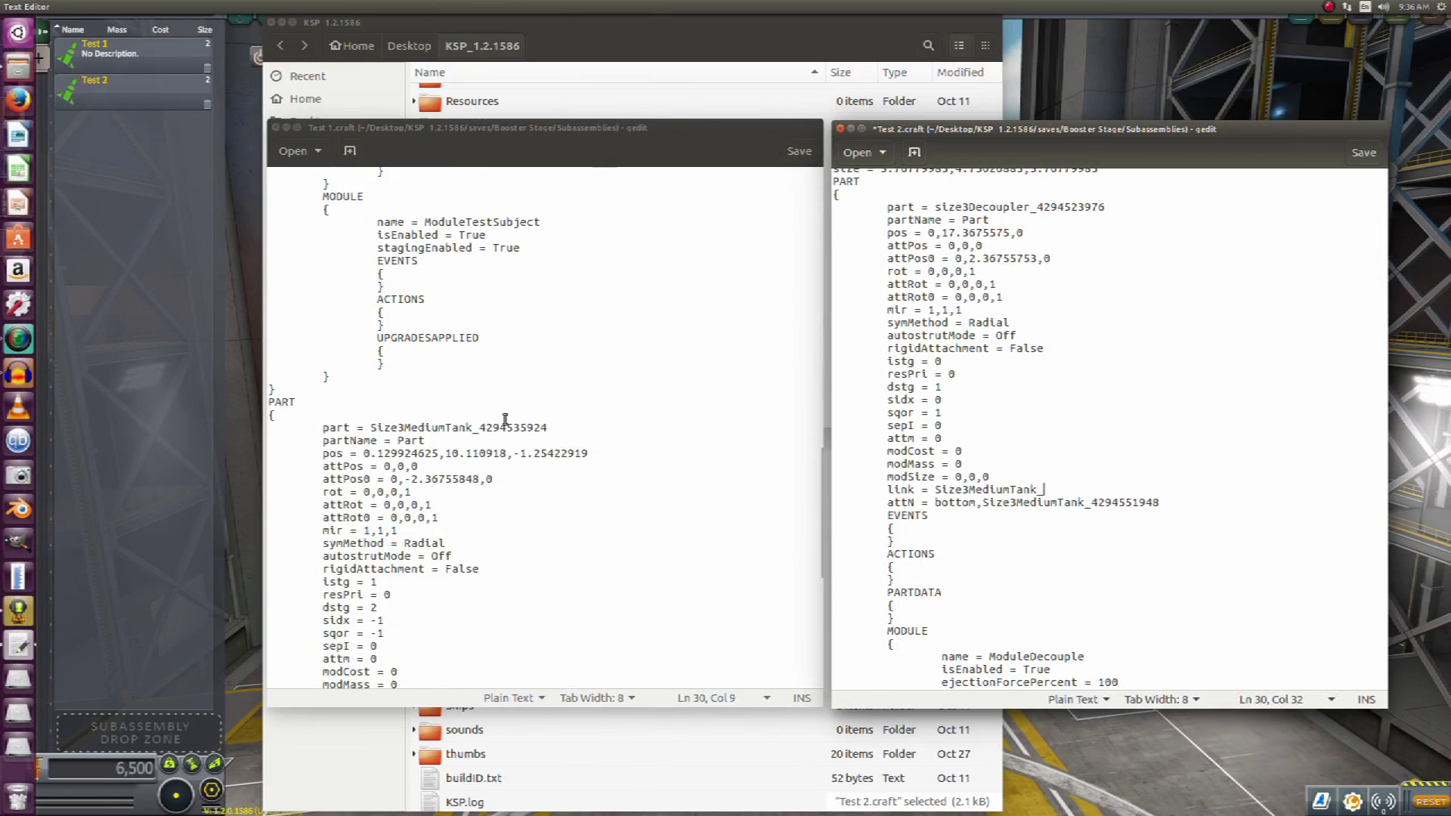
scroll(1111, 495, down, 15)
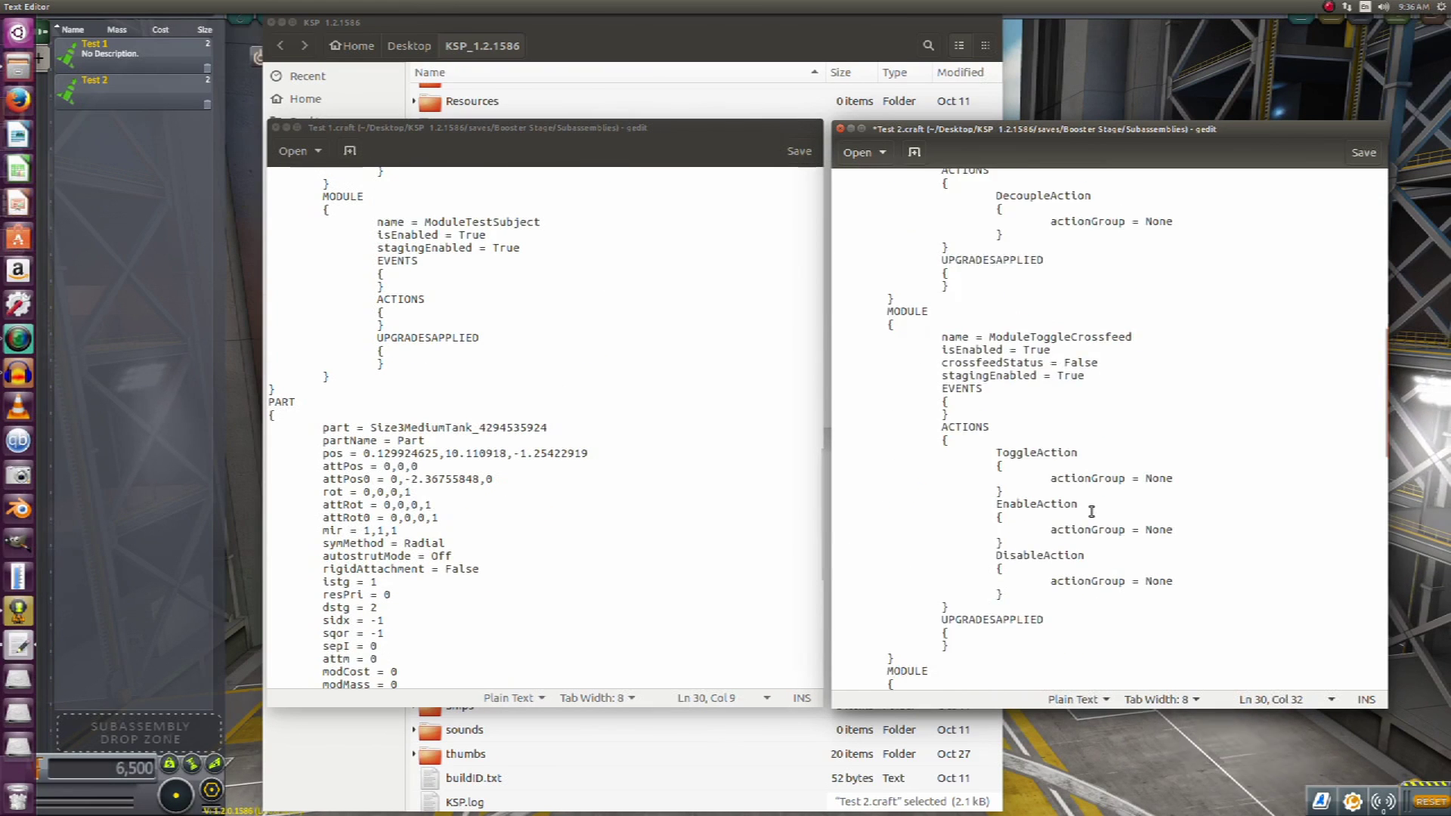
scroll(1088, 512, down, 6)
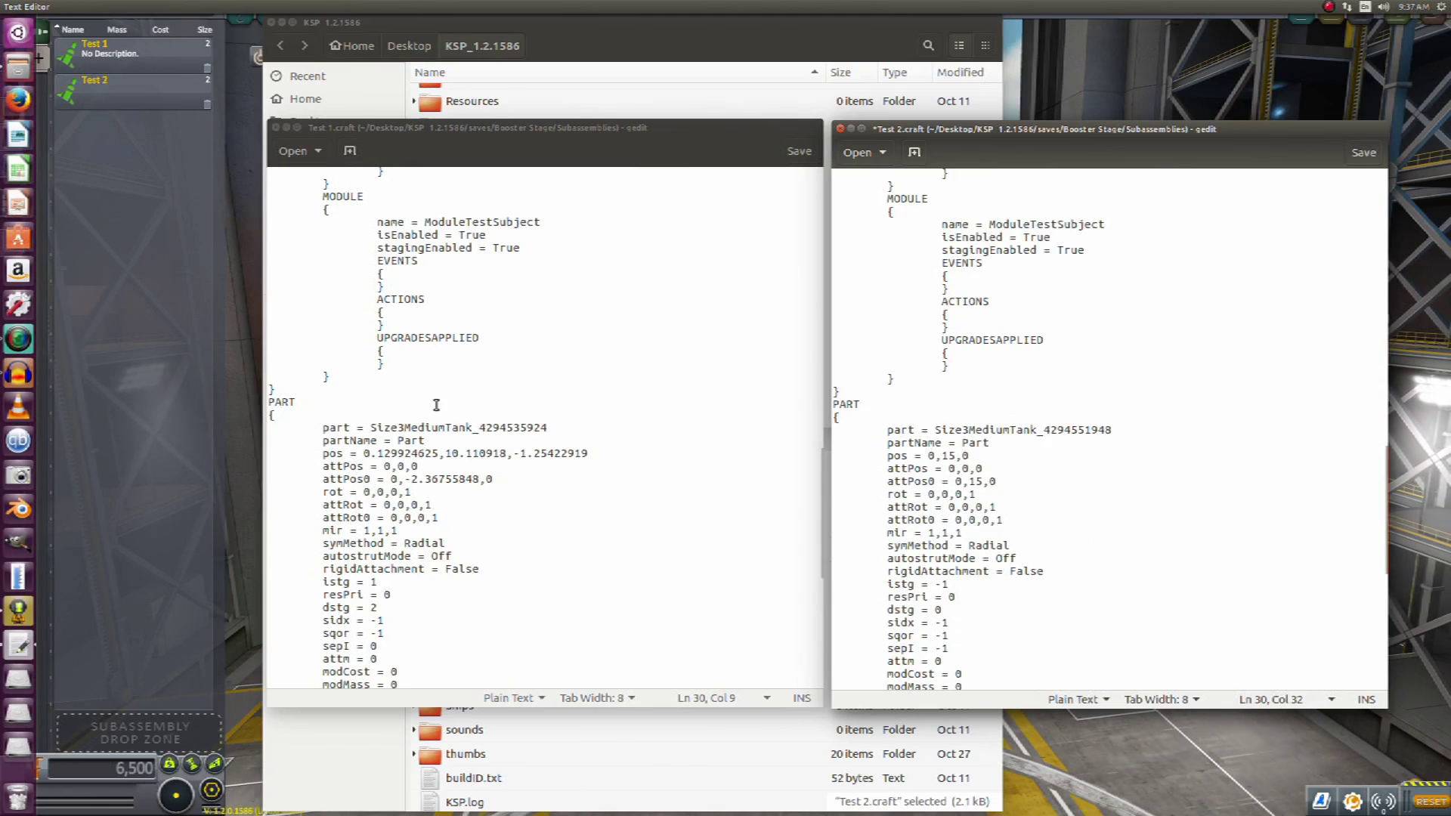
click(1113, 430)
drag(1113, 430, 1043, 431)
right_click(1048, 443)
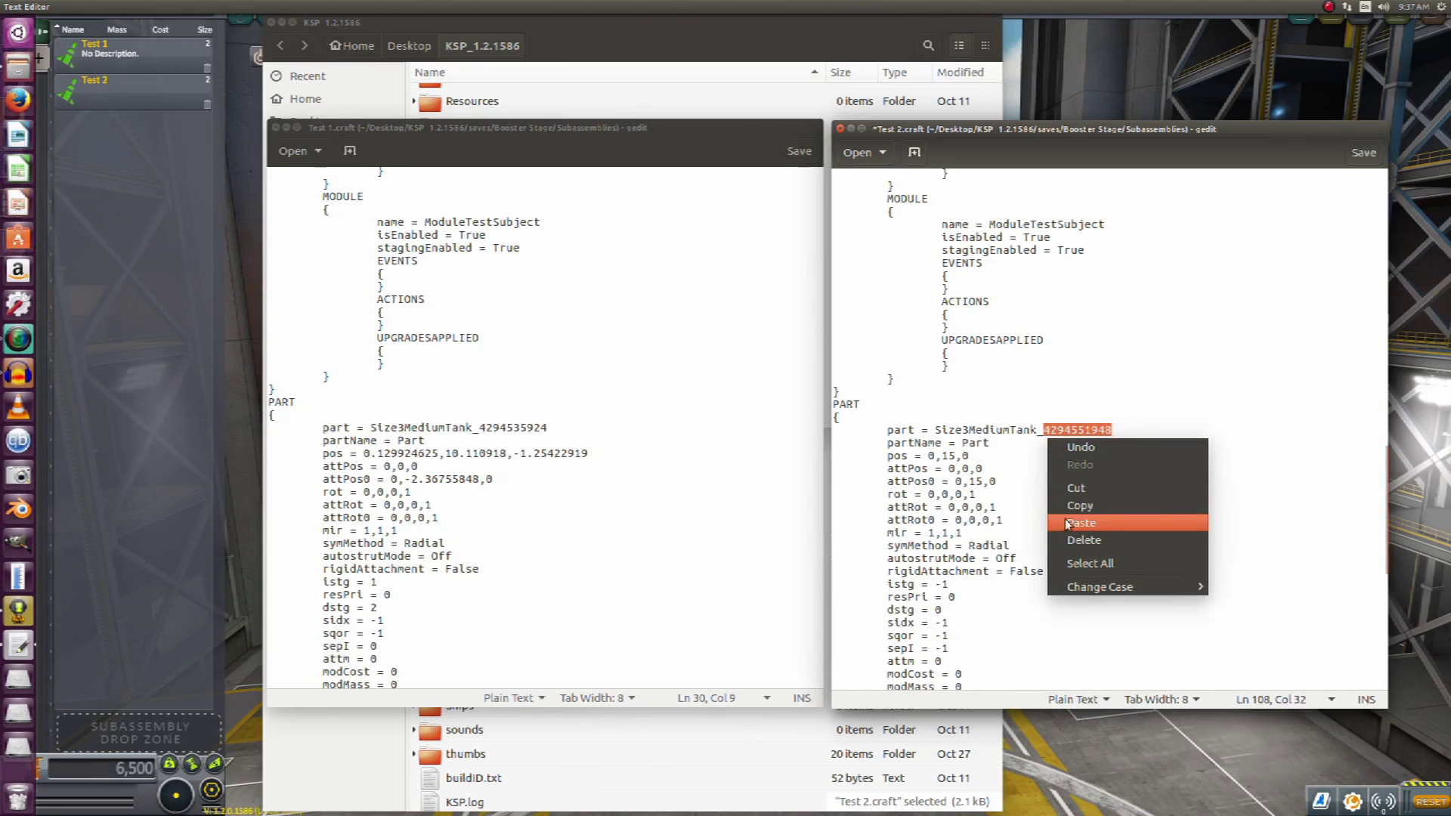
click(1073, 506)
scroll(1059, 404, down, 15)
scroll(1054, 400, up, 8)
scroll(1051, 399, up, 2)
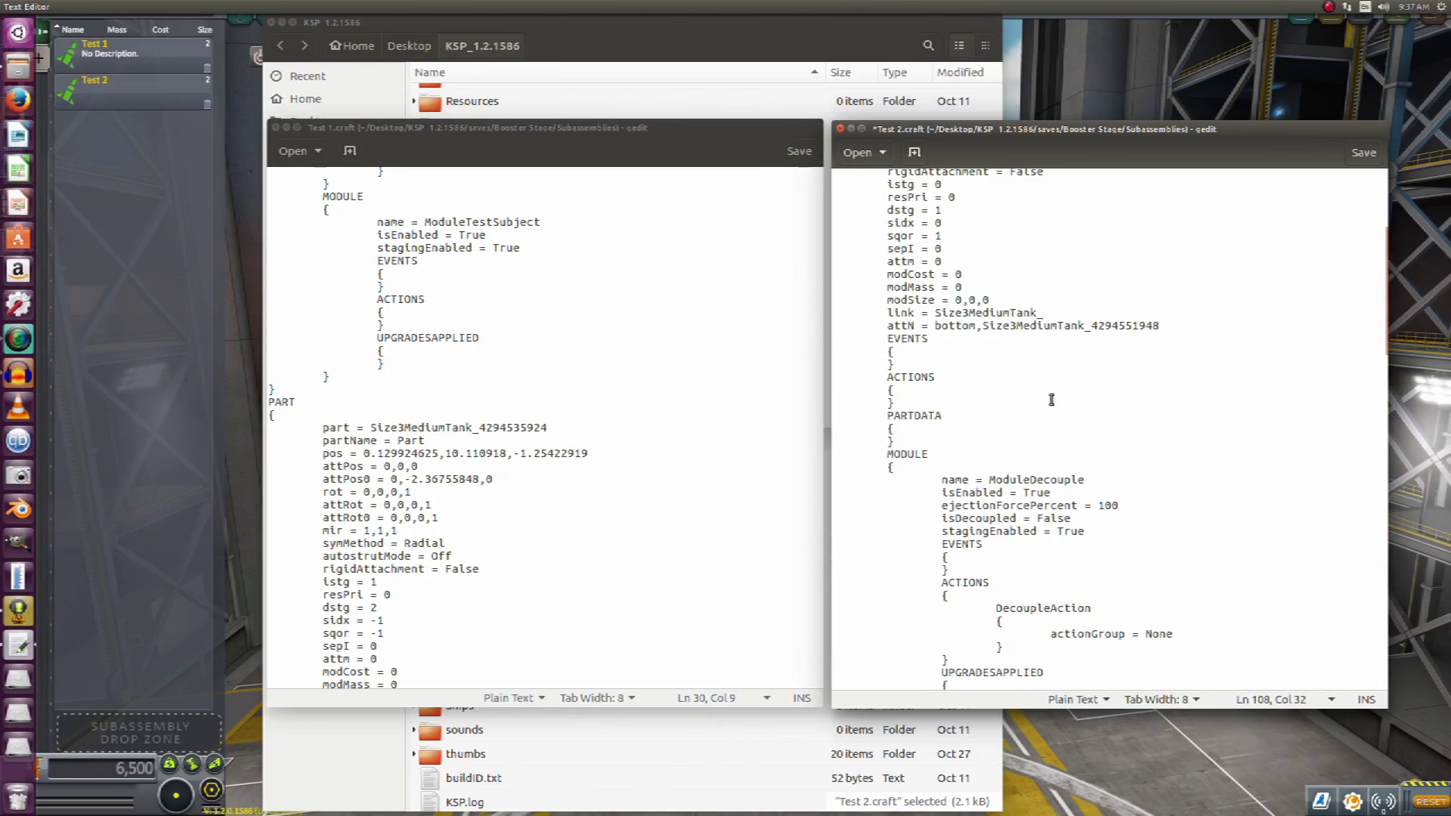
click(1048, 313)
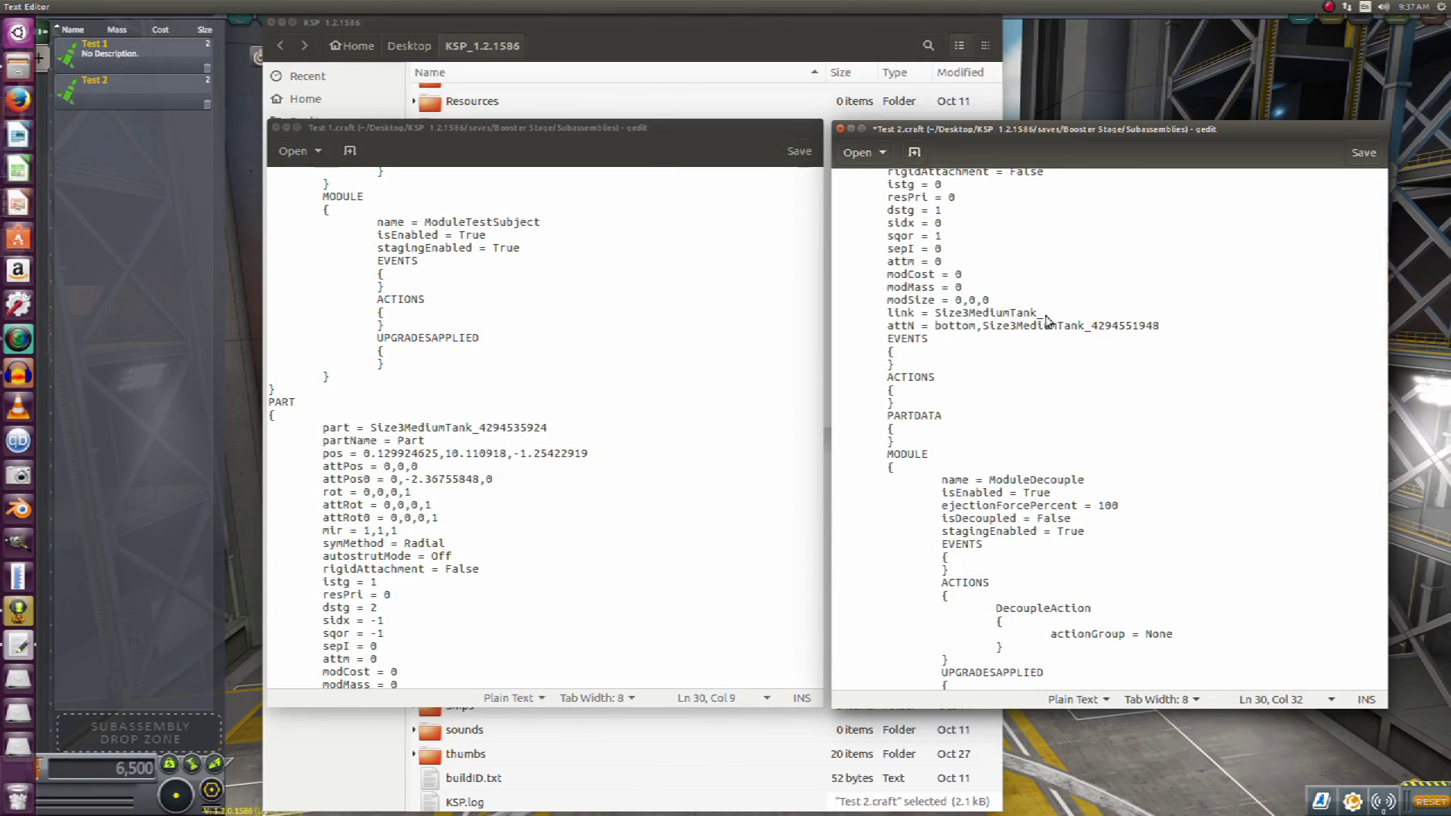
right_click(1047, 316)
click(1079, 402)
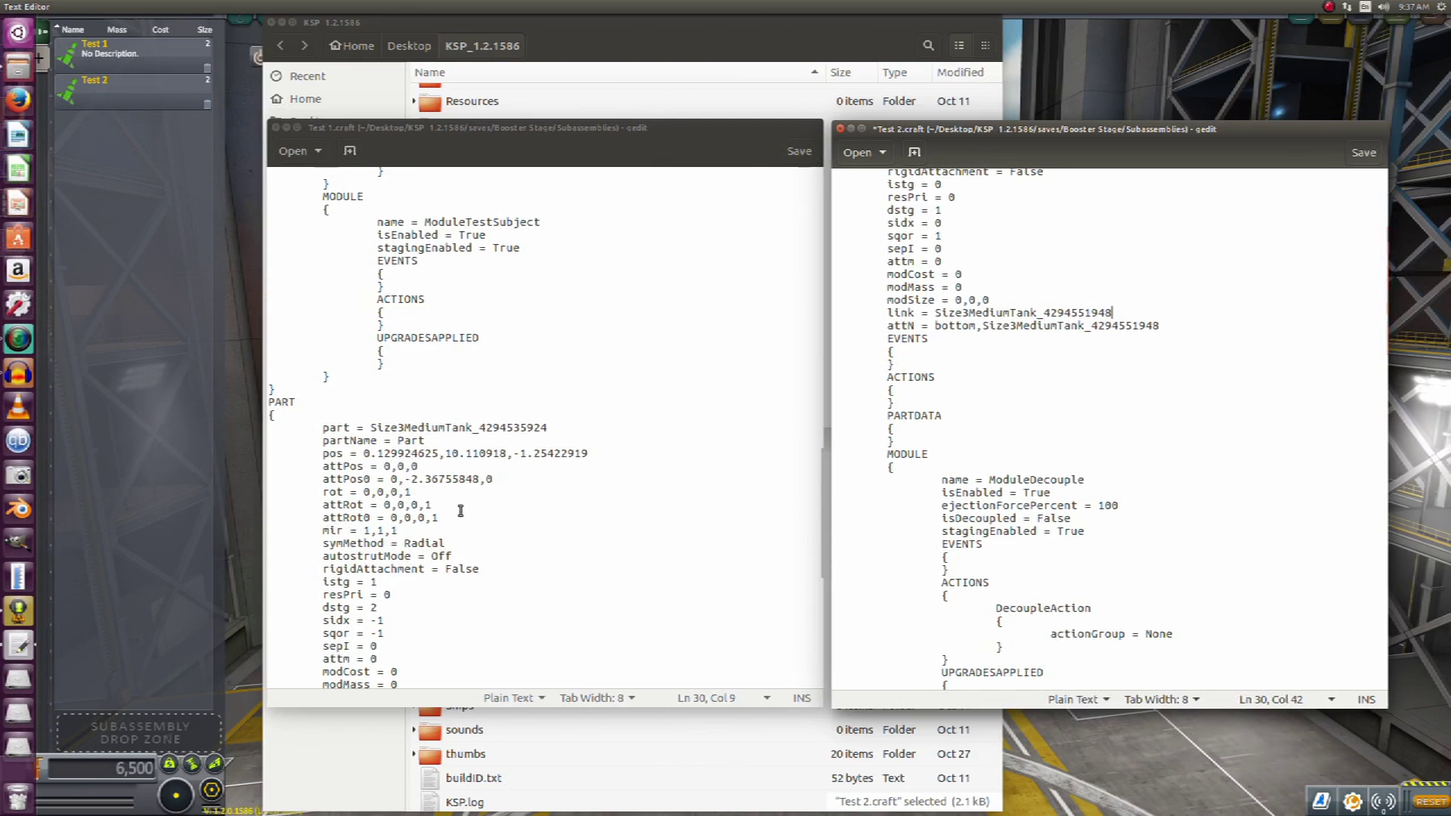
Step: Review the attN line of the tank block and the link and attN lines of the decoupler block in Test 1.craft
scroll(455, 529, down, 4)
scroll(460, 510, down, 6)
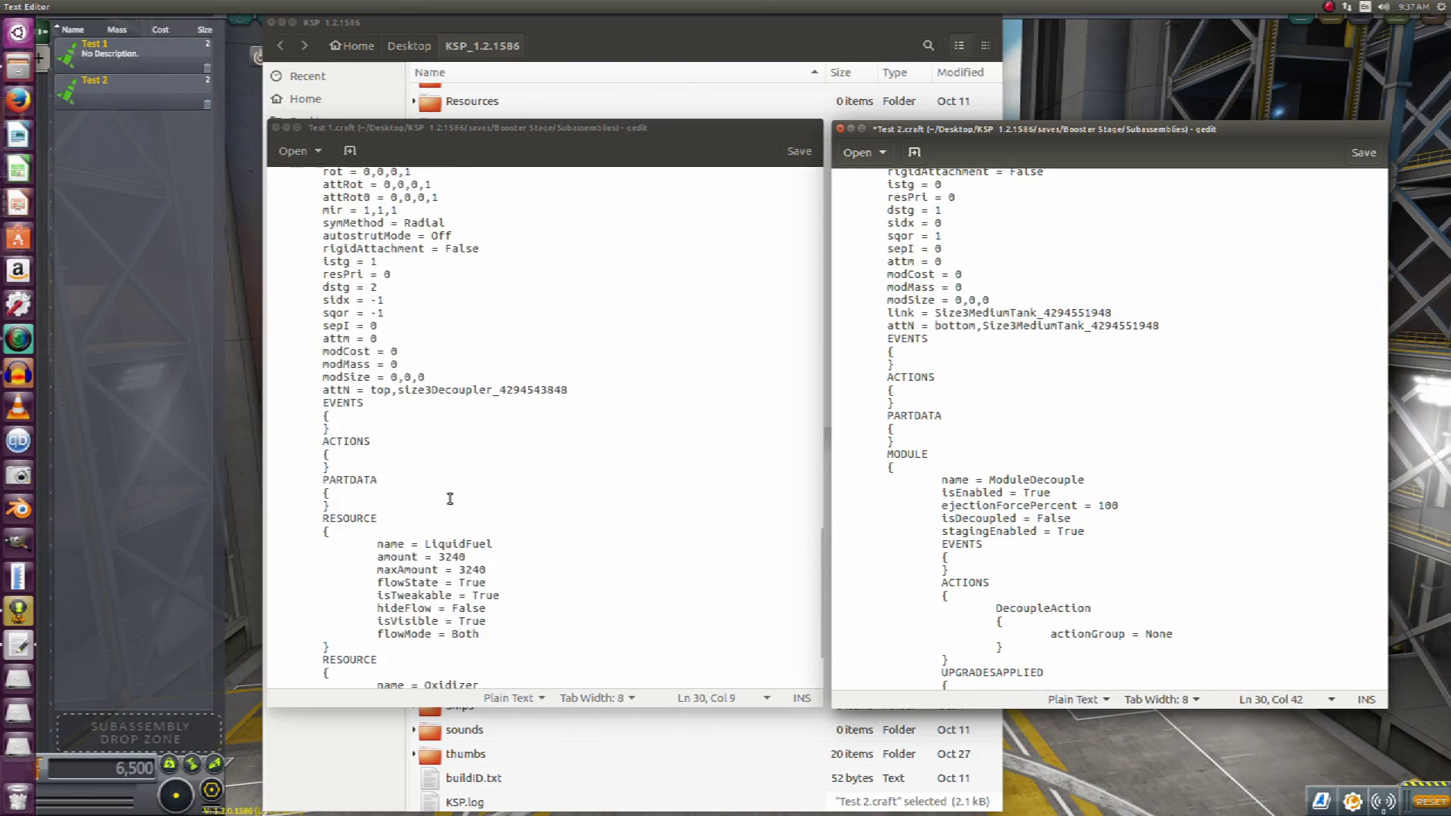
scroll(356, 387, up, 2)
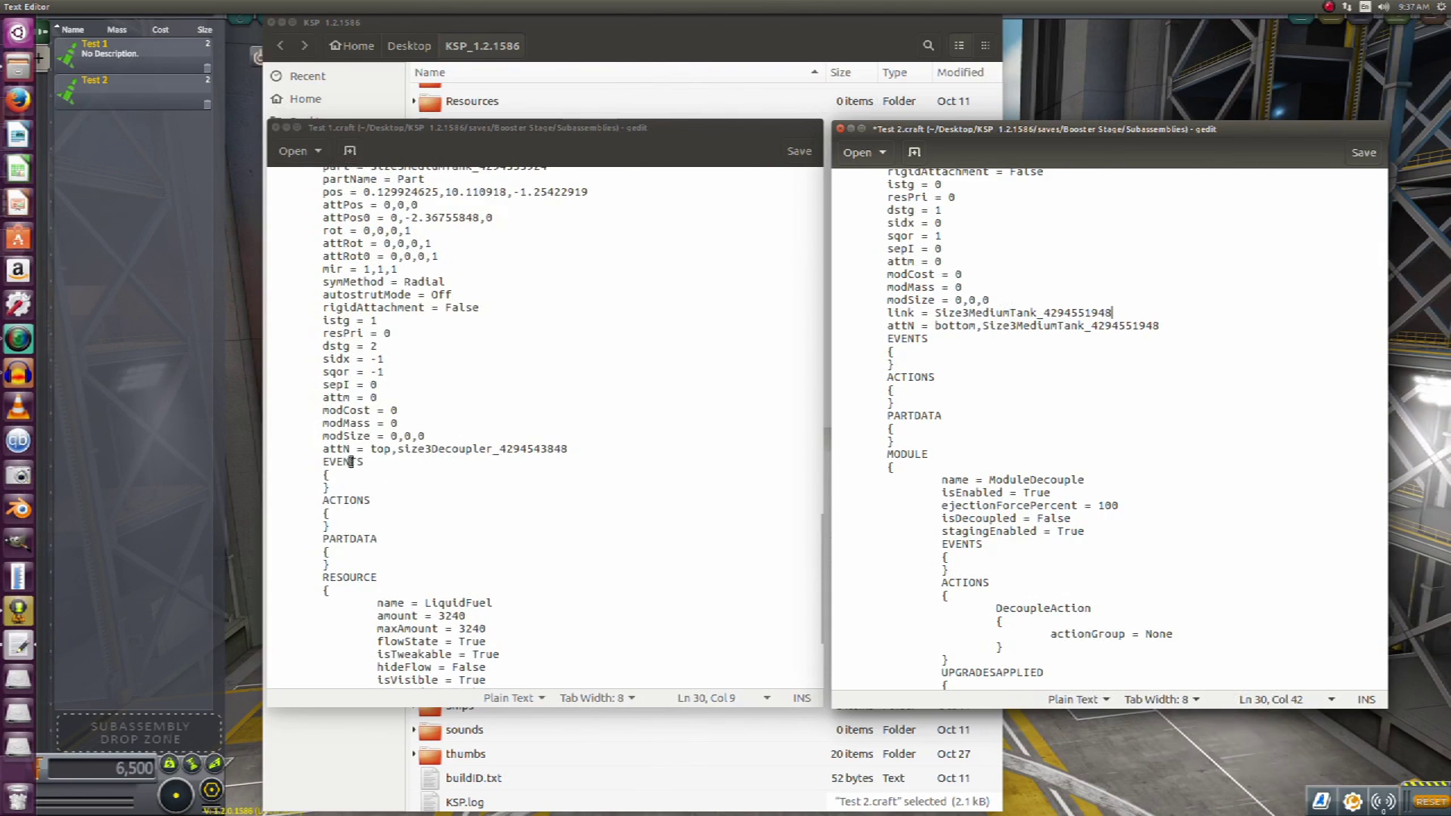
scroll(355, 458, up, 12)
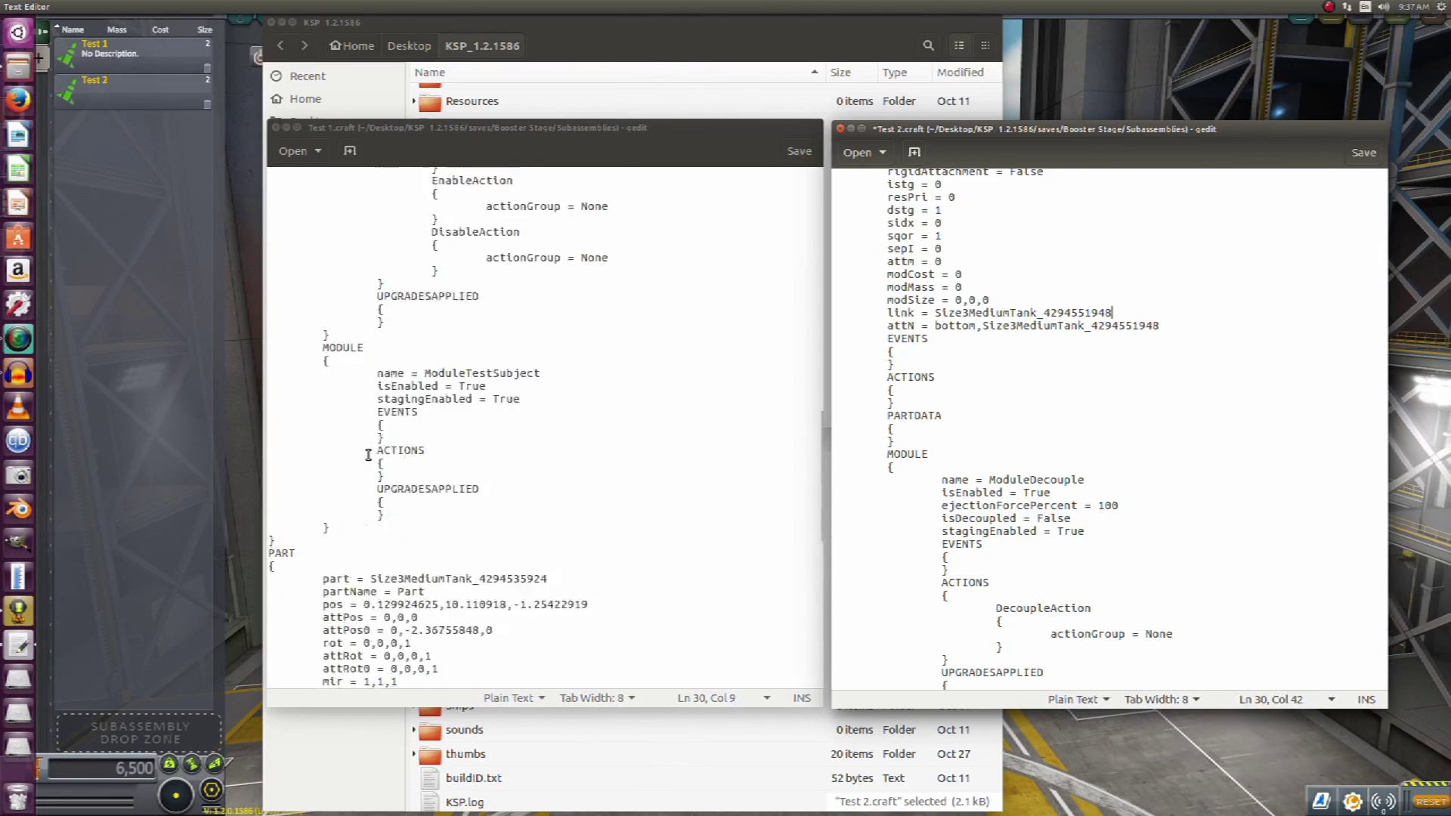
scroll(368, 455, up, 20)
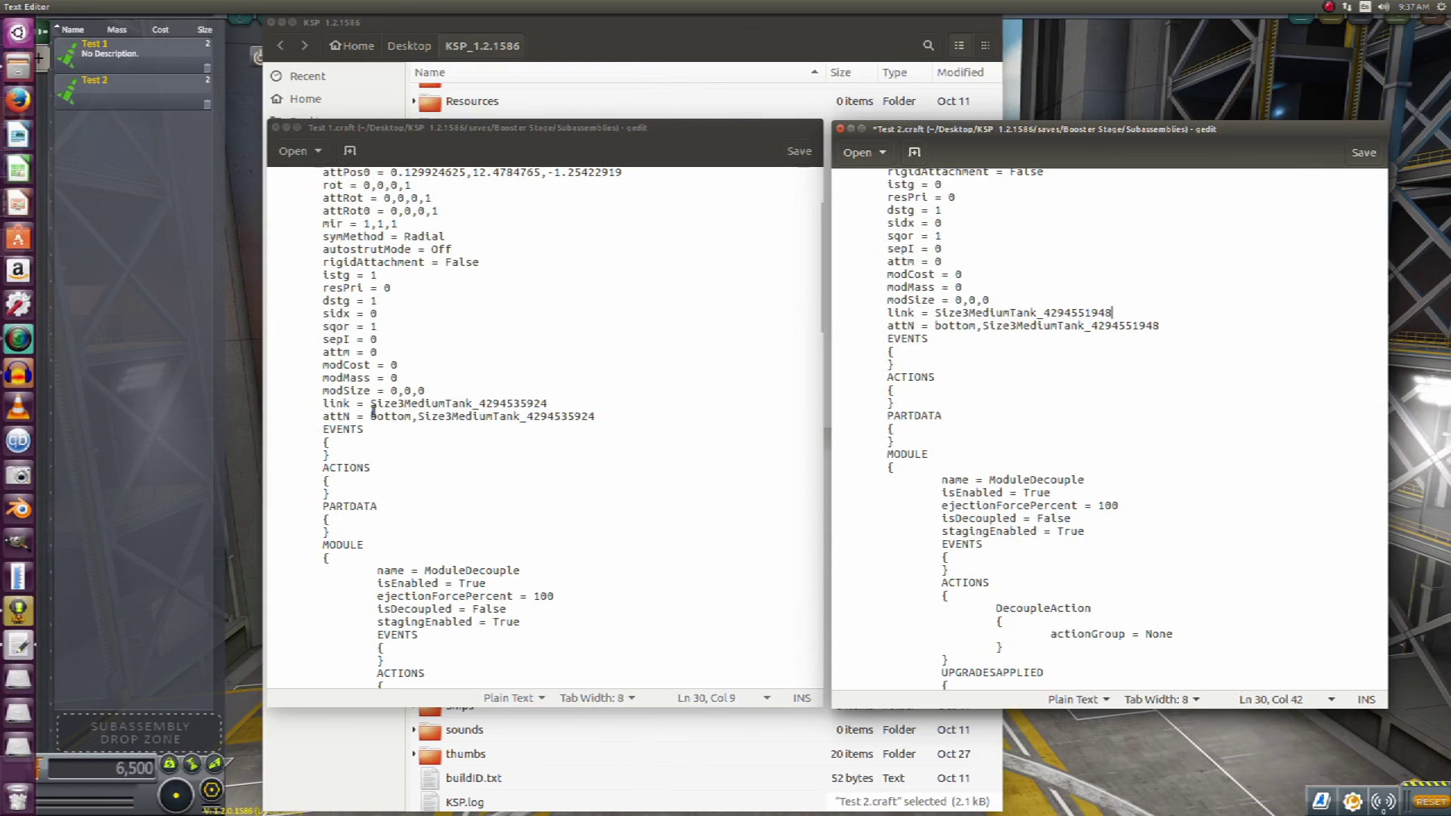
scroll(420, 408, up, 4)
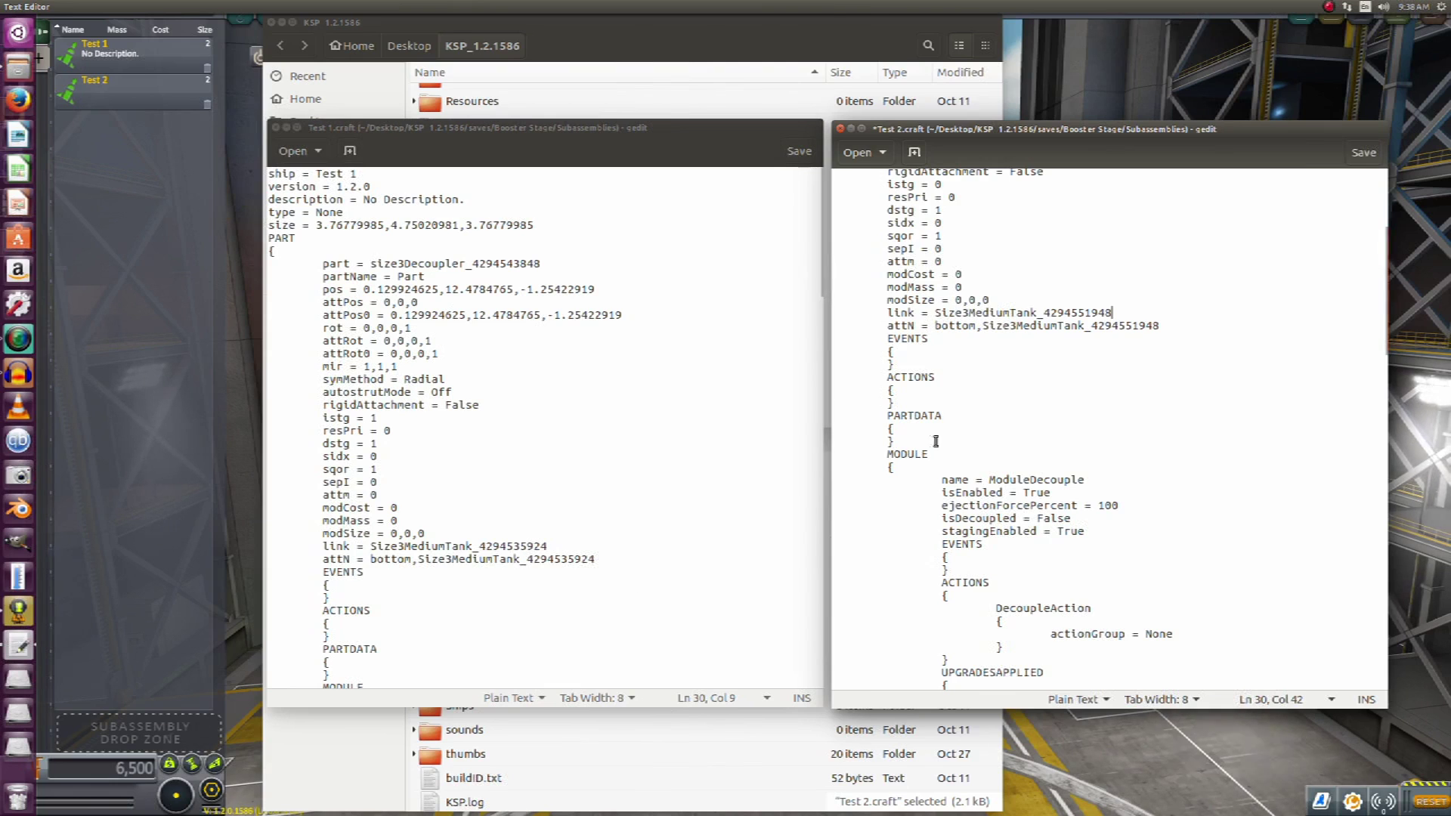
Step: Delete the link line to size3Decoupler from the Size3MediumTank block in Test 2.craft, so no blank line is left
scroll(982, 339, up, 10)
scroll(997, 378, down, 8)
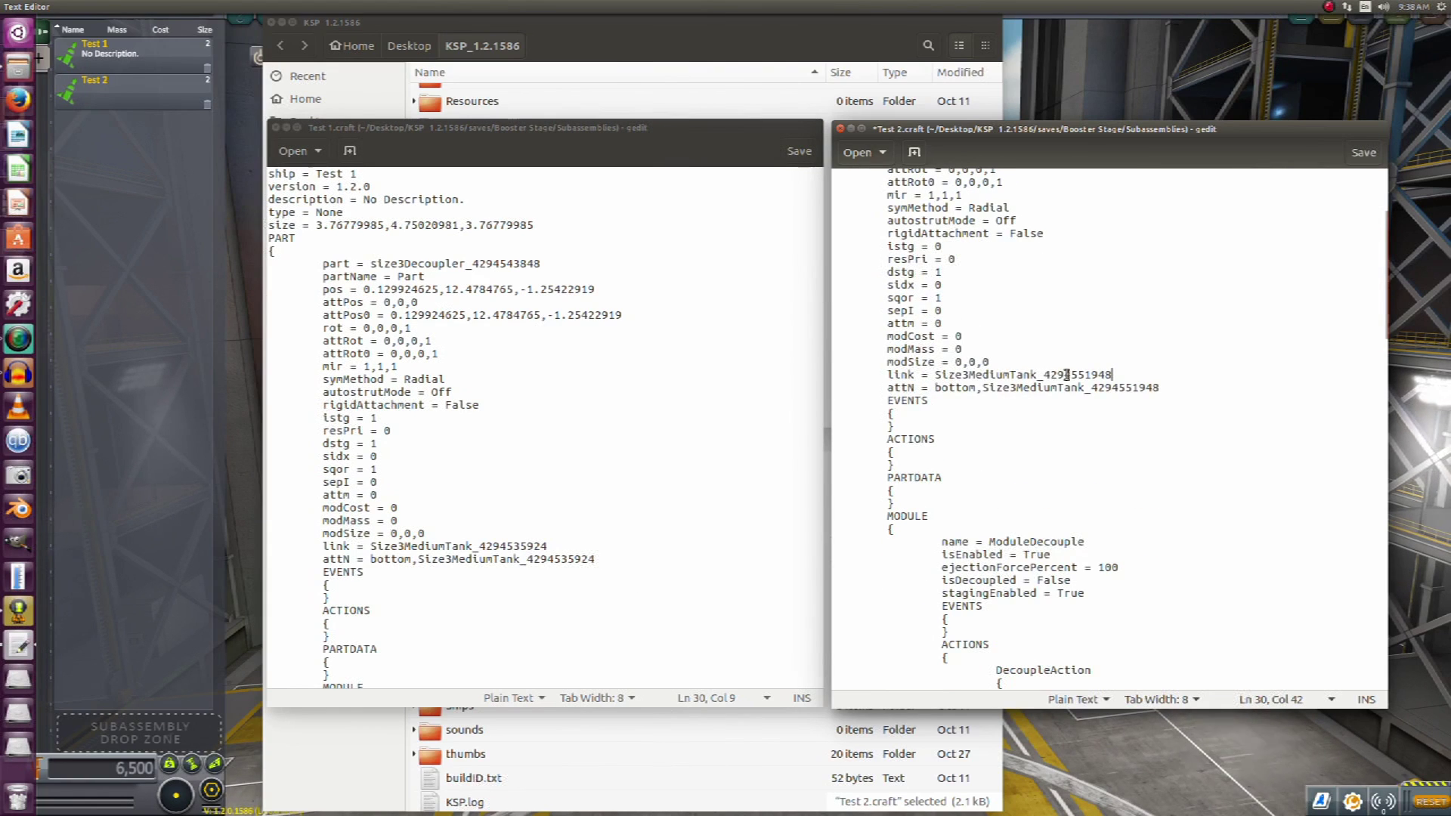
scroll(974, 392, down, 15)
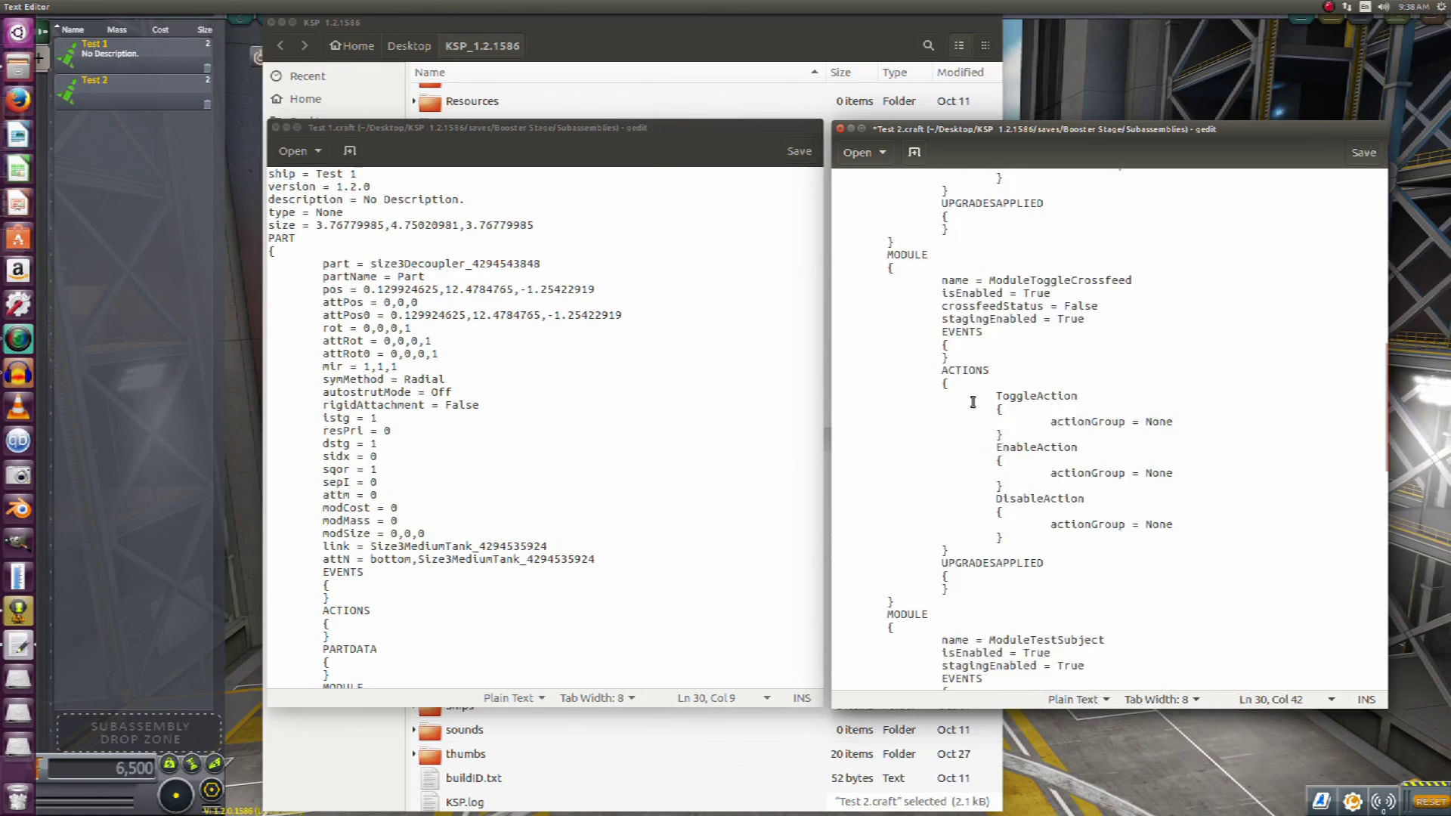
scroll(972, 403, down, 6)
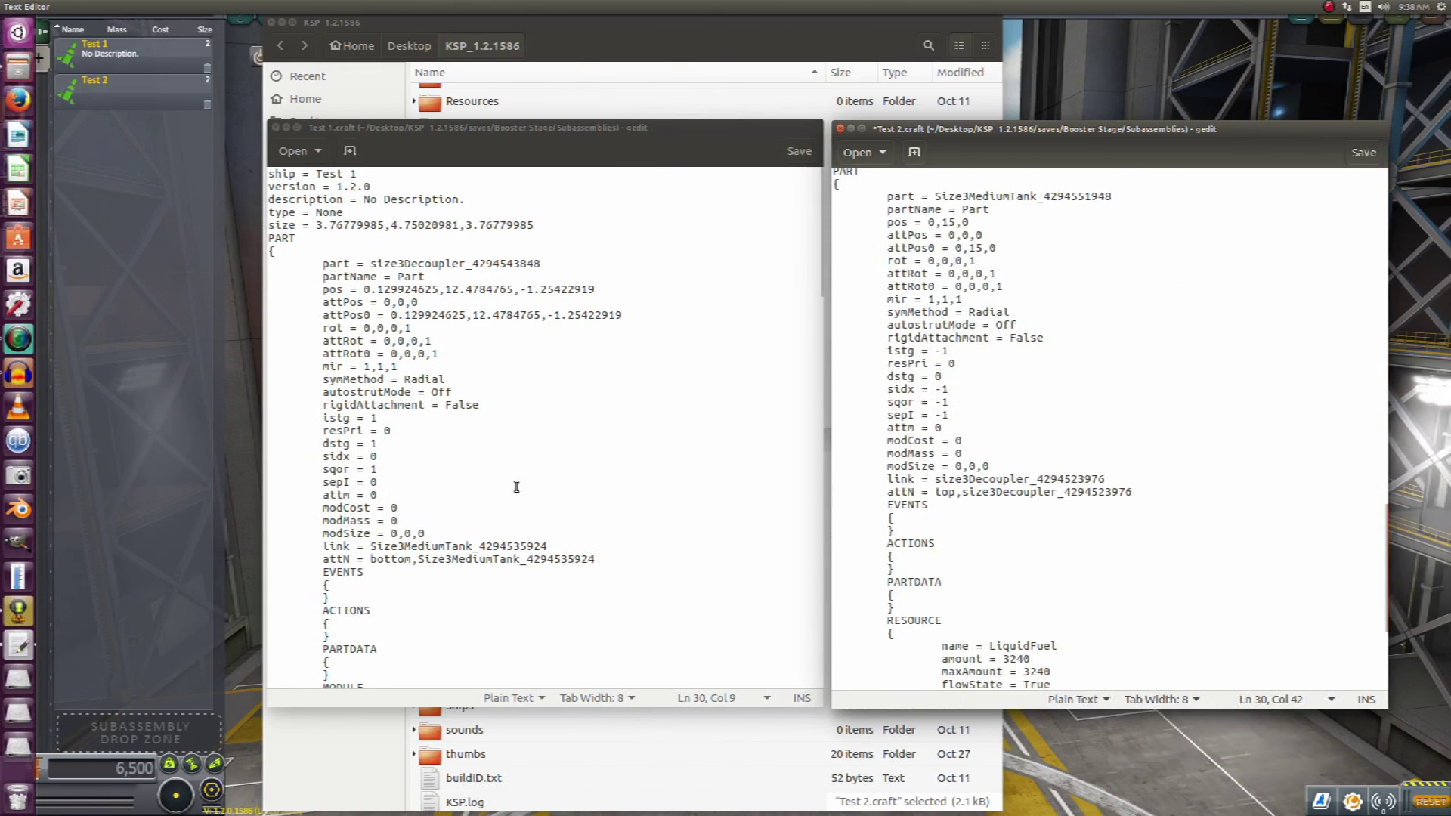
scroll(391, 485, down, 20)
scroll(389, 491, down, 5)
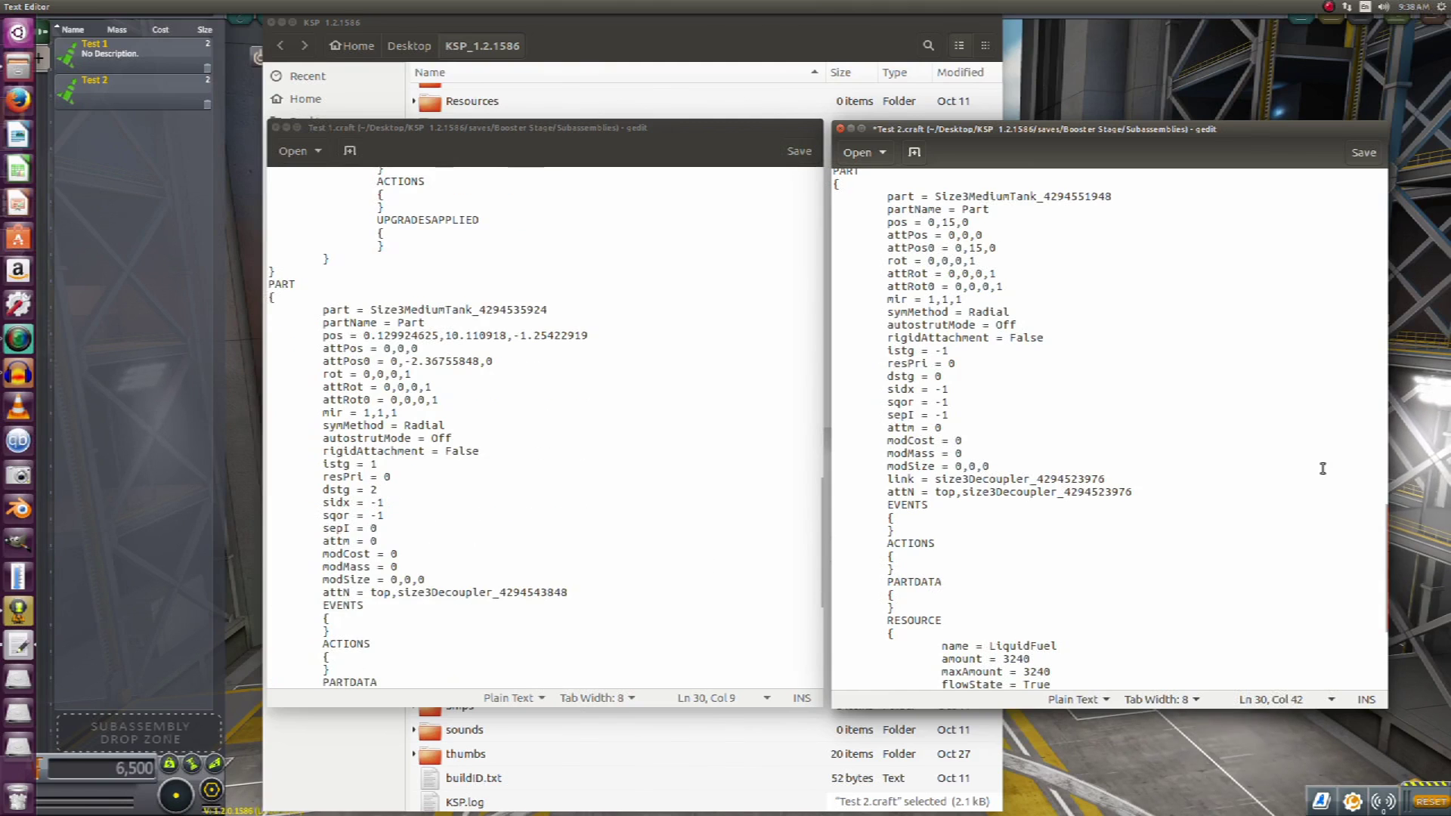
drag(1019, 476, 849, 480)
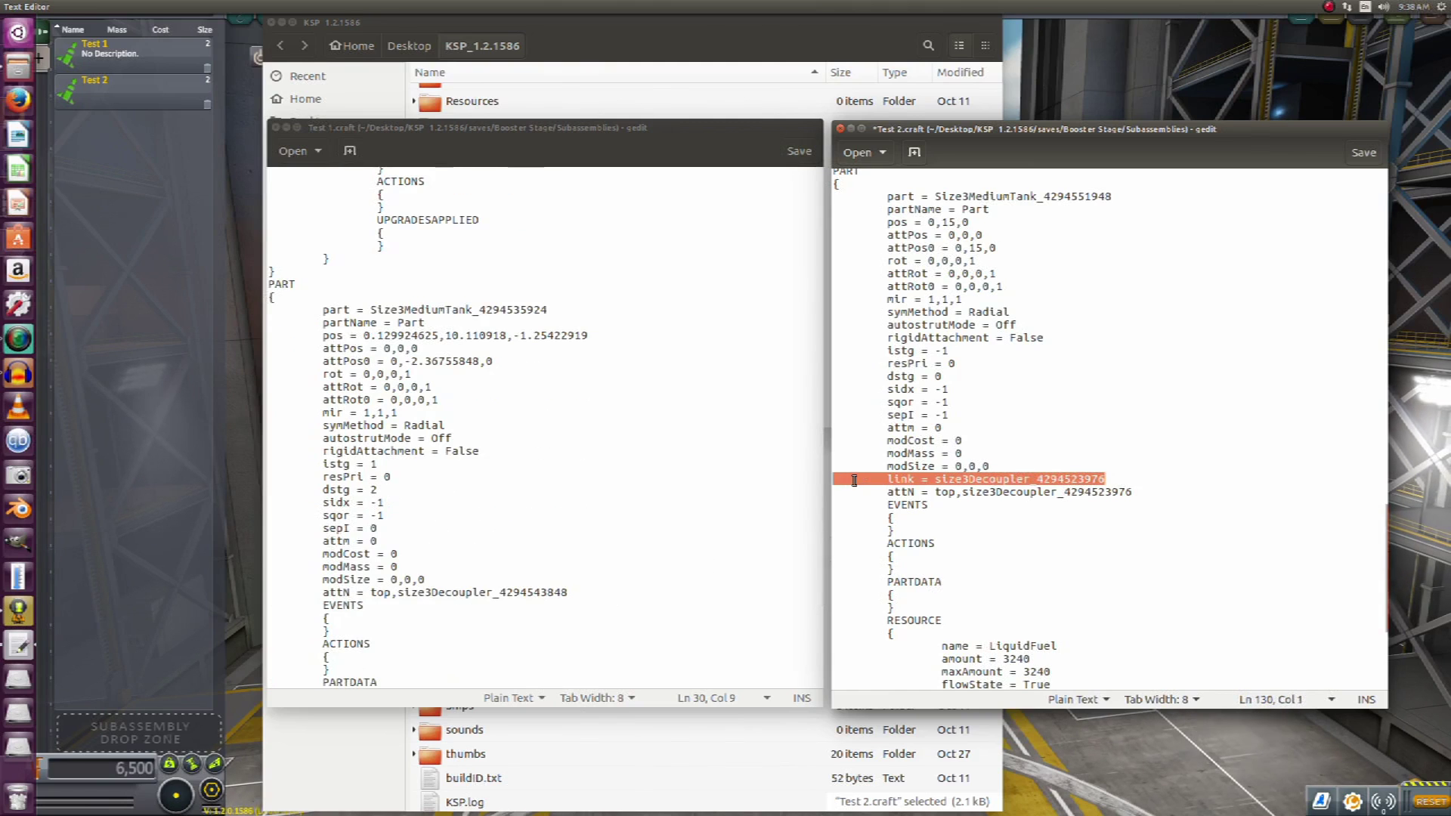
key(Delete)
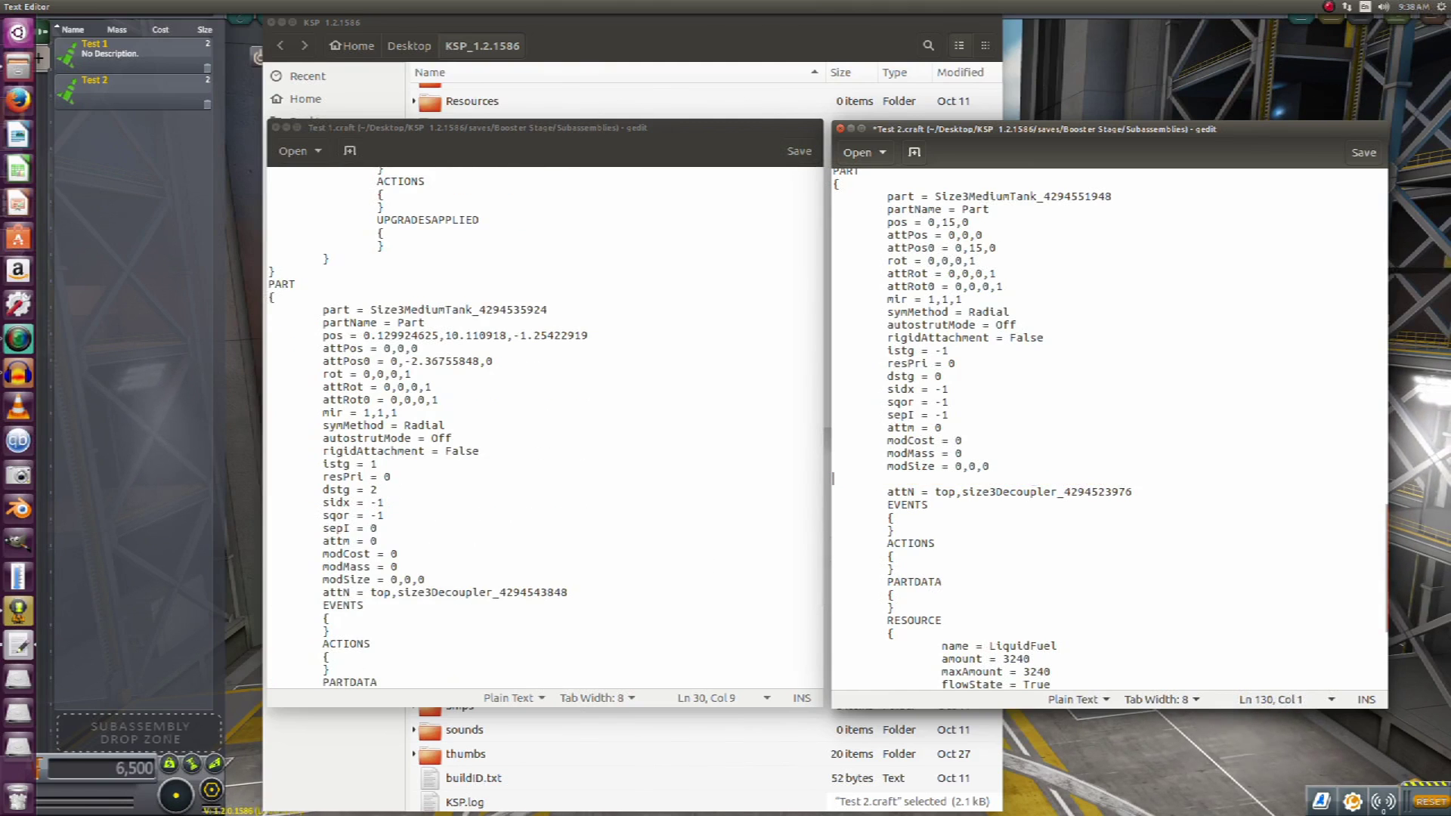
key(BackSpace)
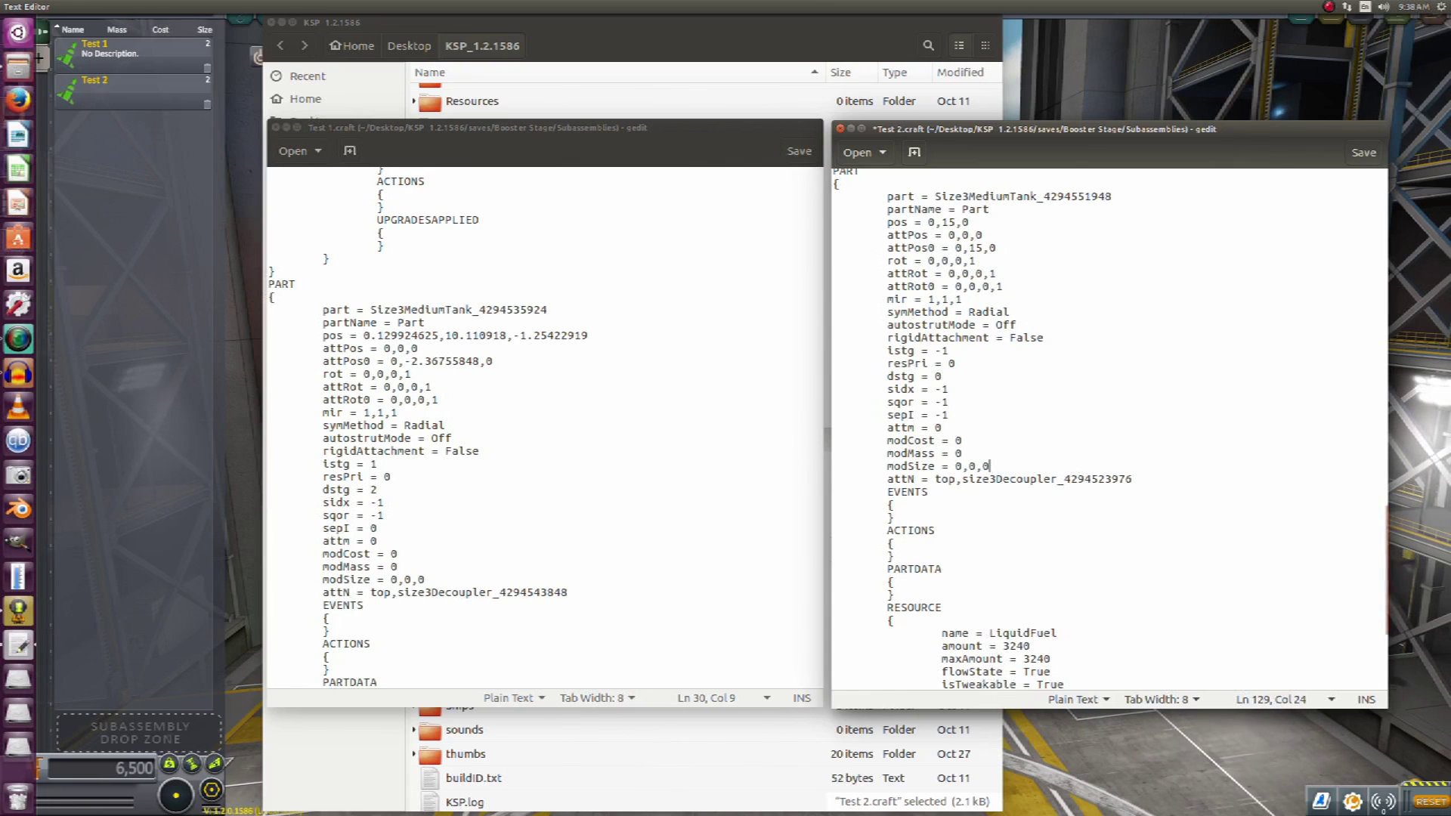
Step: Save Test 2.craft, close both craft files and switch back to the KSP assembly building
scroll(1138, 534, up, 20)
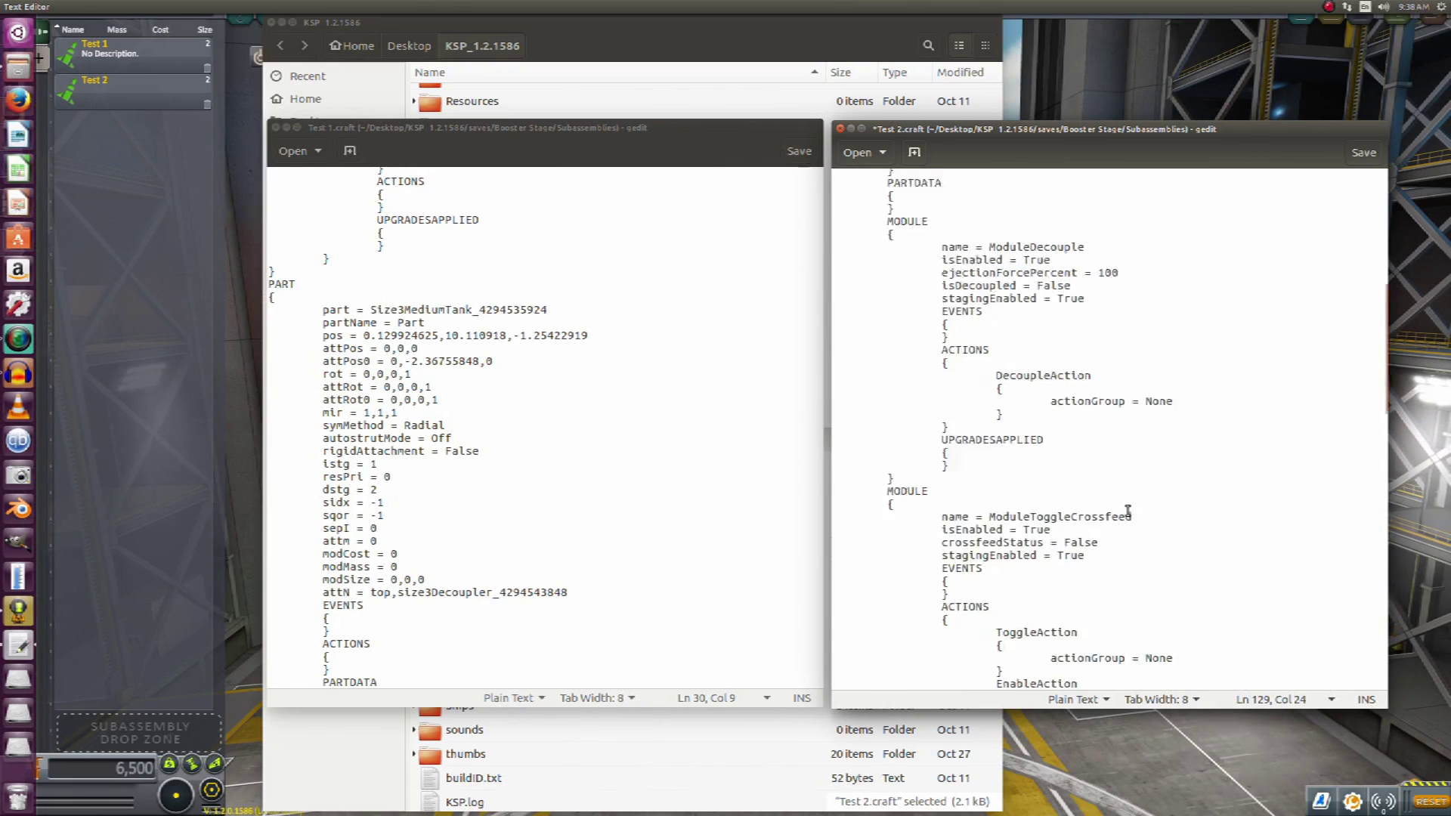
click(1360, 153)
key(ctrl+w)
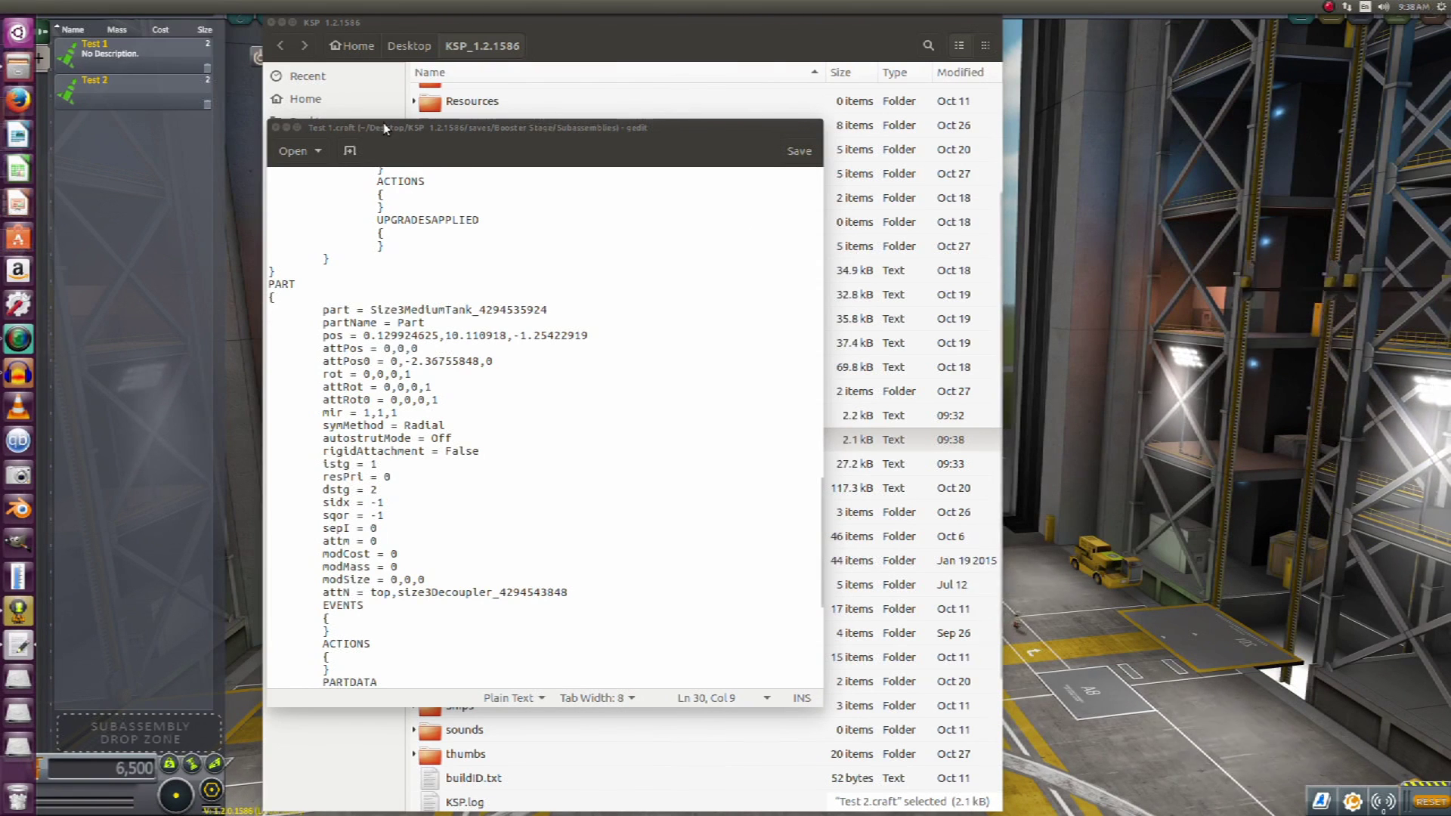
key(ctrl+w)
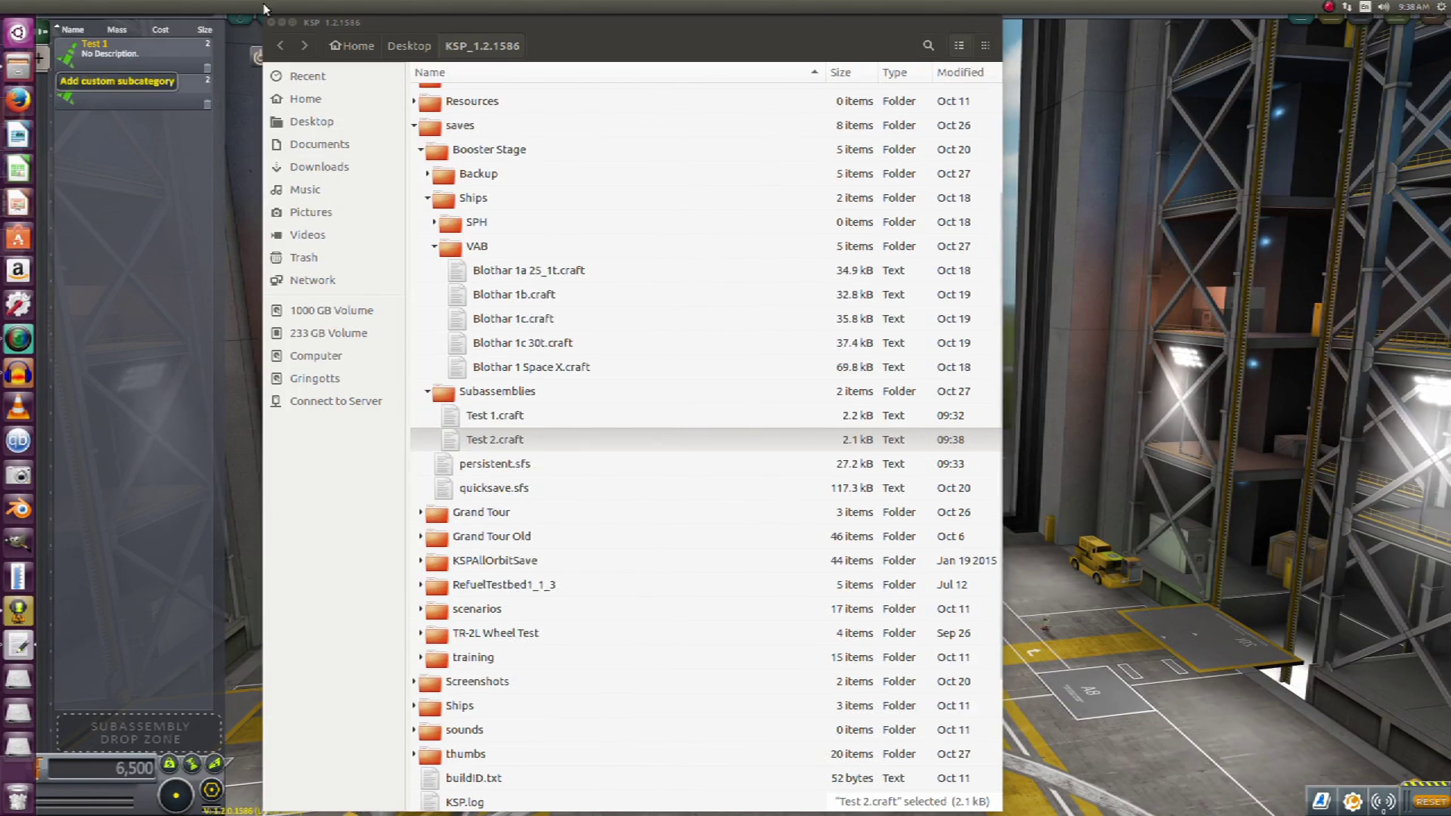
drag(410, 21, 807, 61)
click(460, 175)
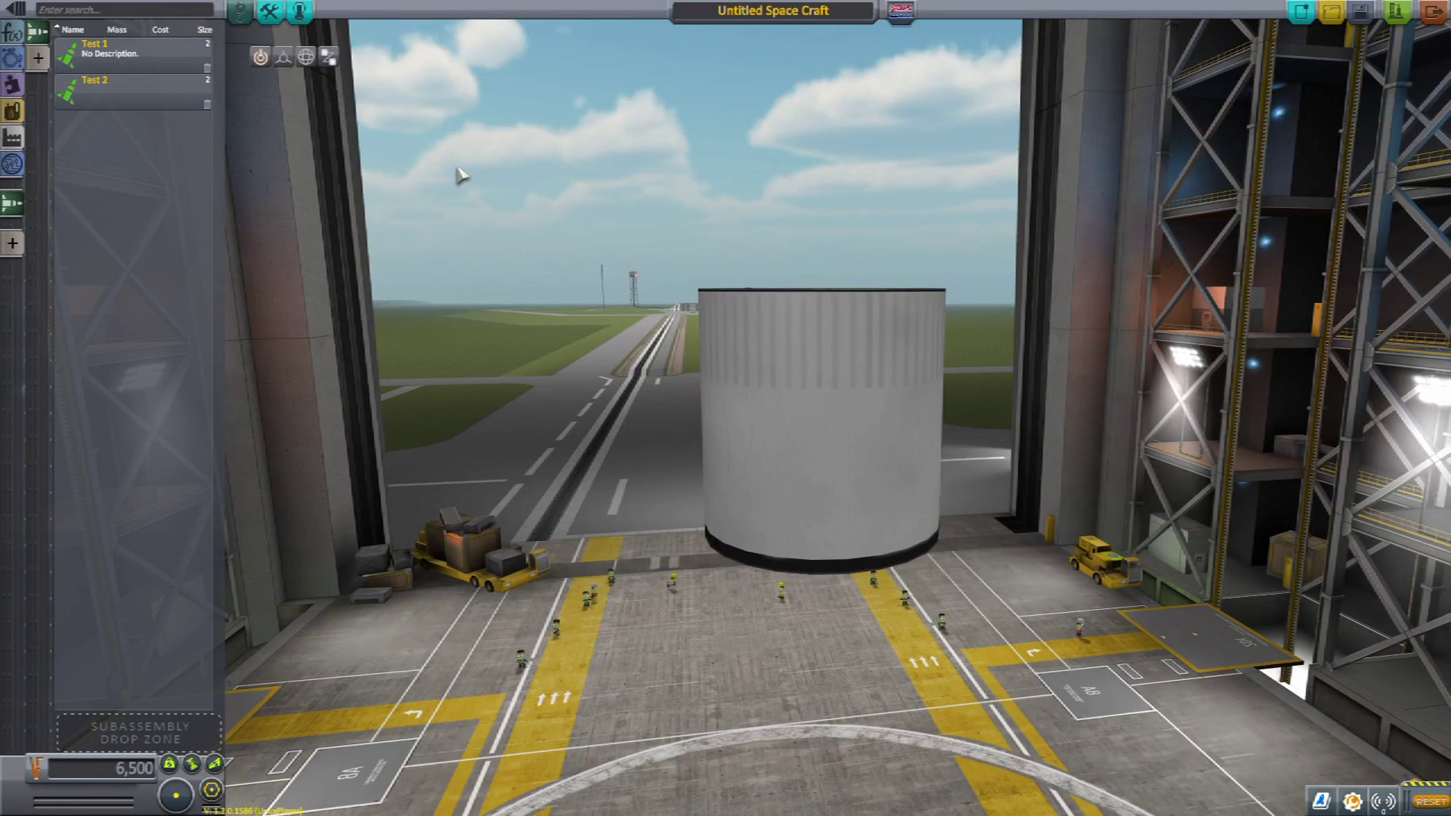
Step: Exit and re-enter the vehicle assembly building, and show the Subassemblies list in advanced mode
click(1431, 21)
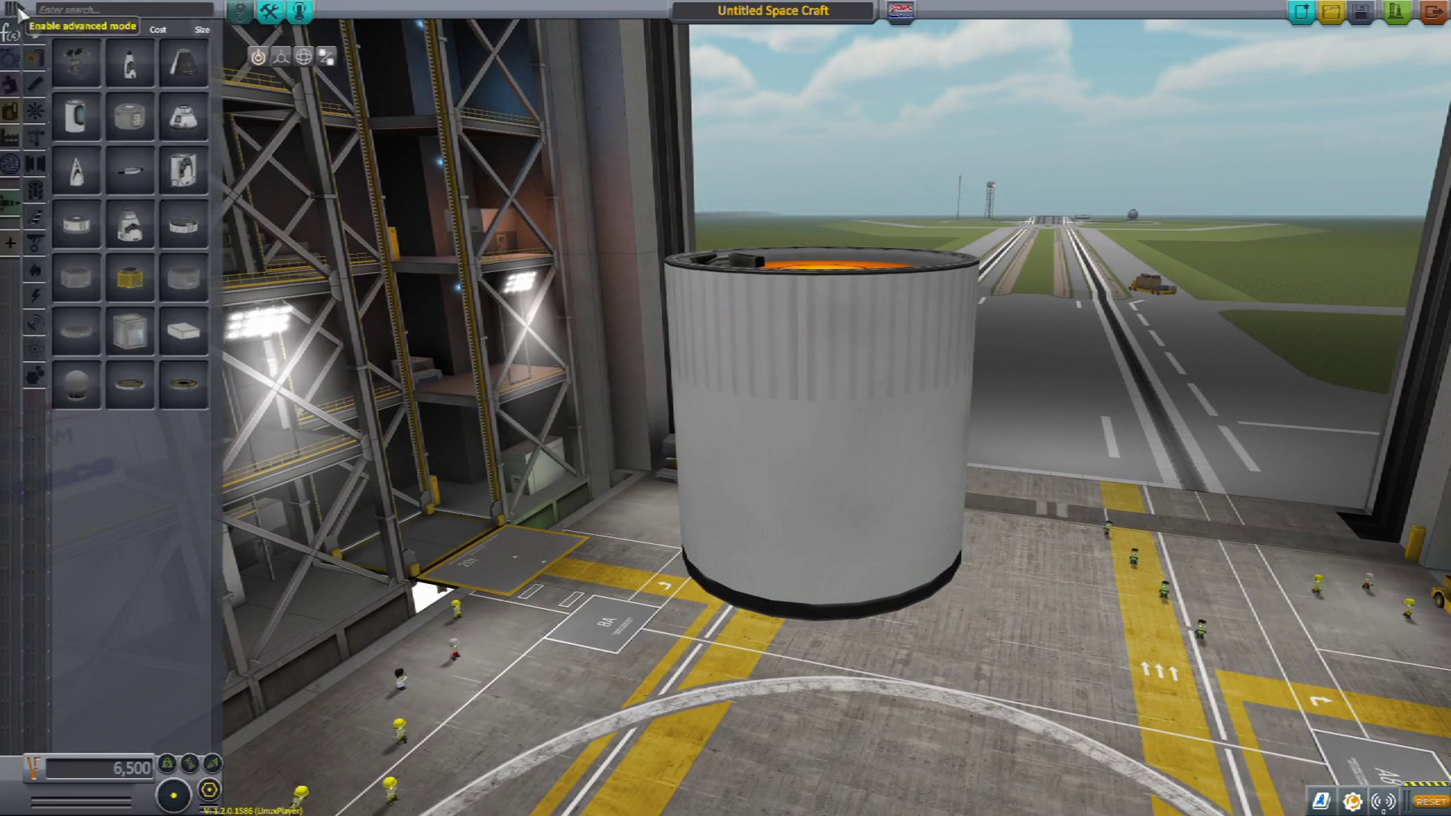
click(10, 58)
click(835, 408)
drag(859, 329, 968, 405)
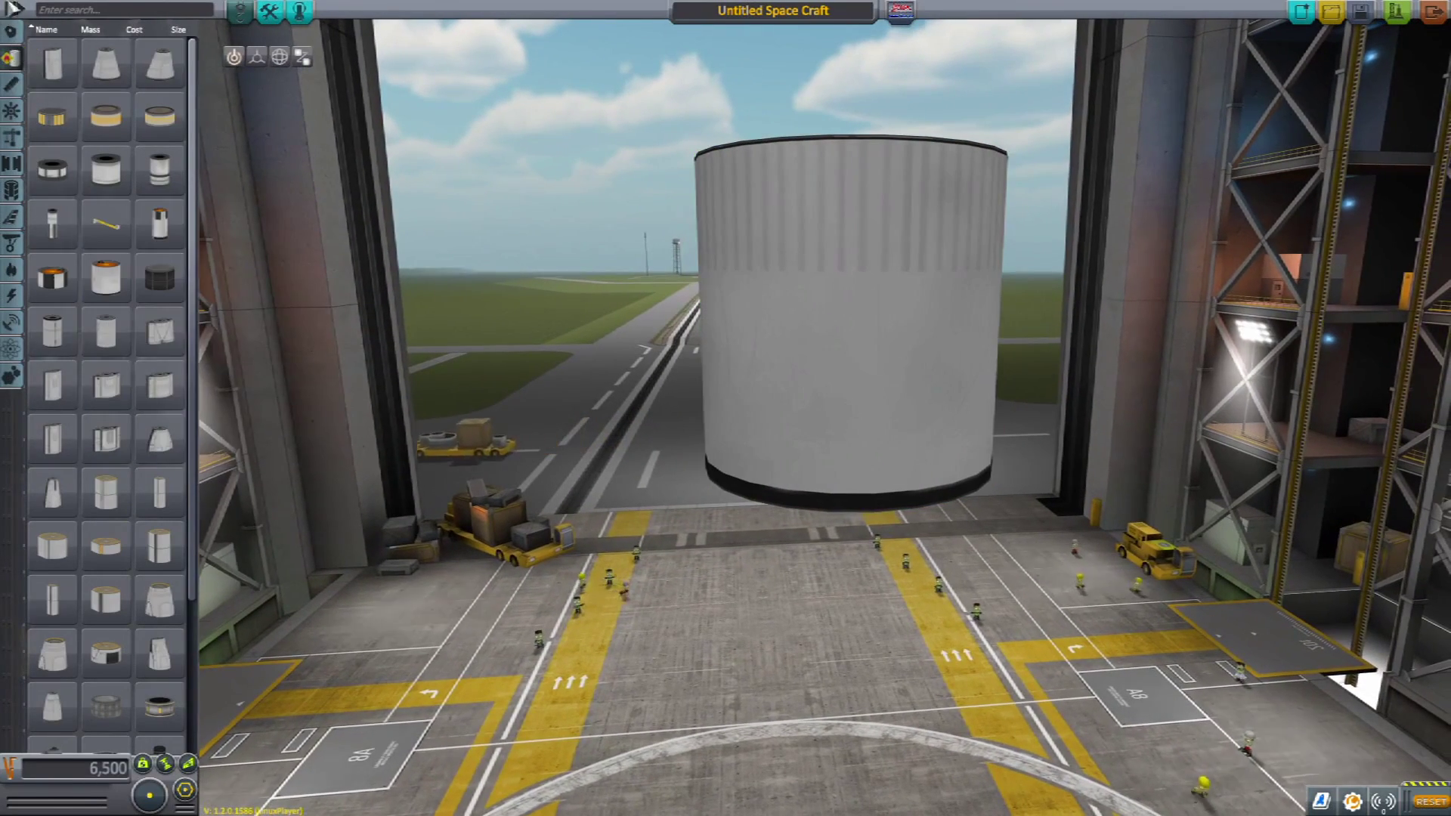
click(25, 43)
click(12, 204)
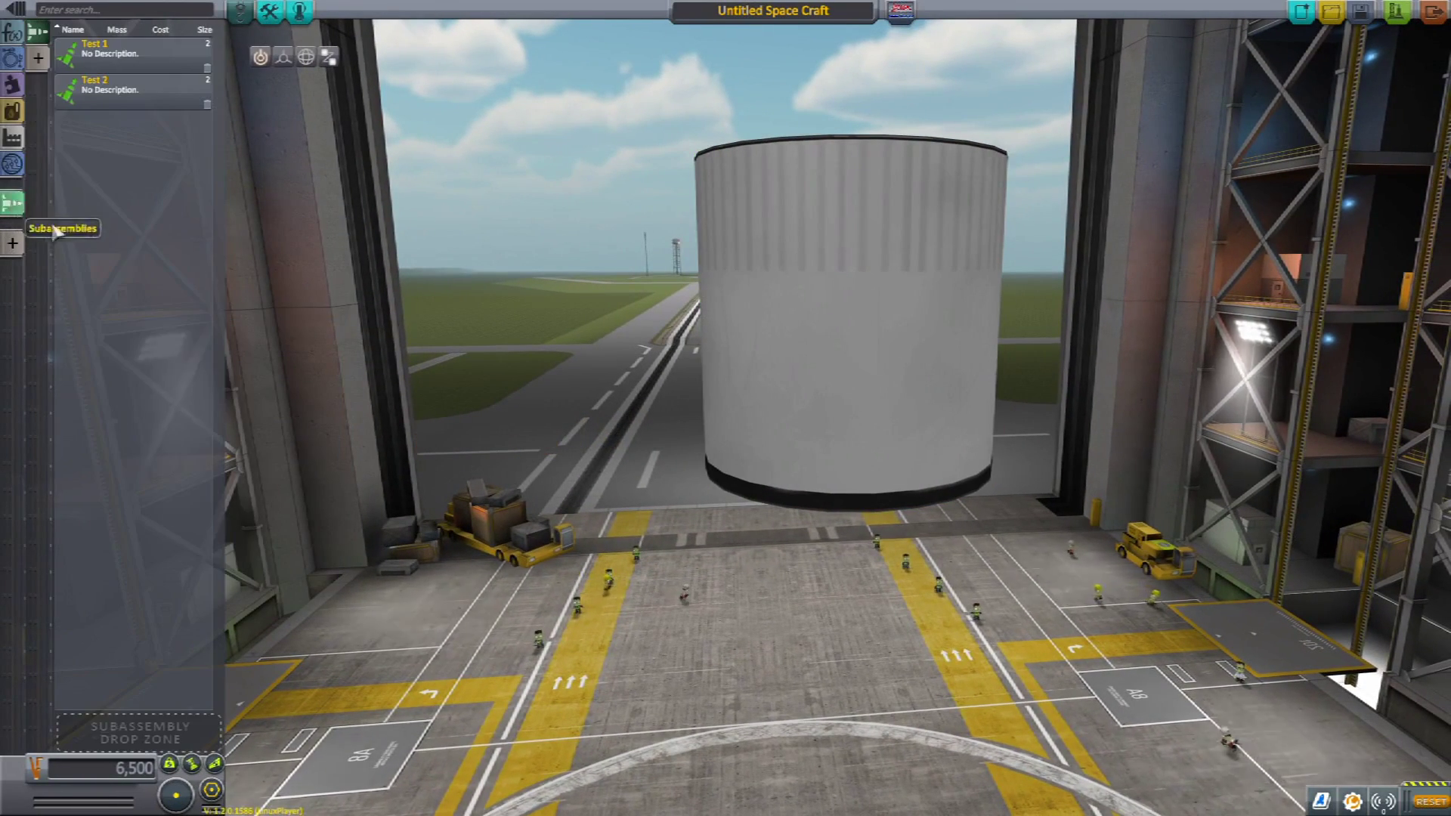
Step: Try attaching the Test 1 subassembly beneath the fuel tank, and discard it again
click(125, 60)
scroll(468, 453, down, 3)
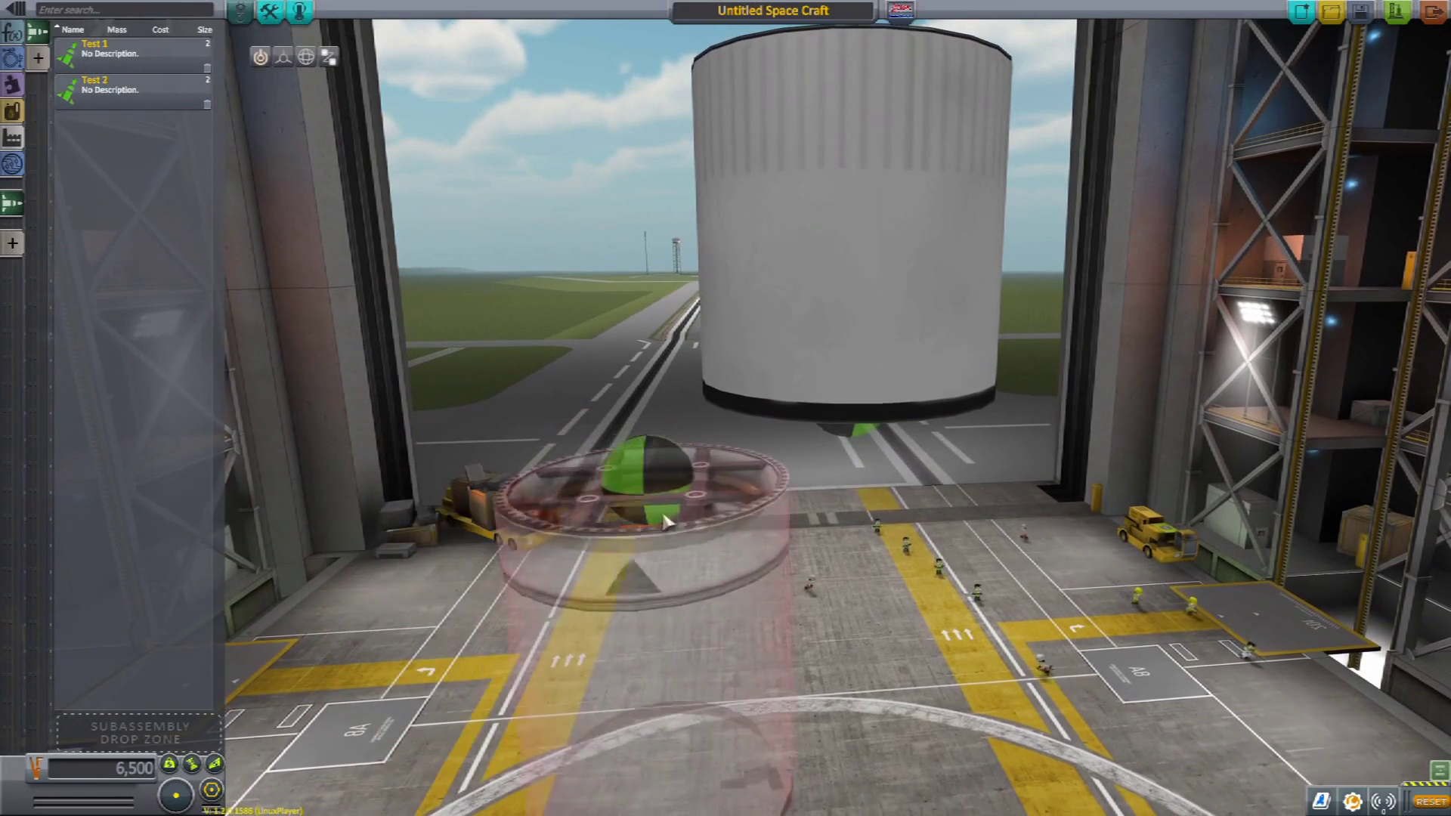
click(843, 476)
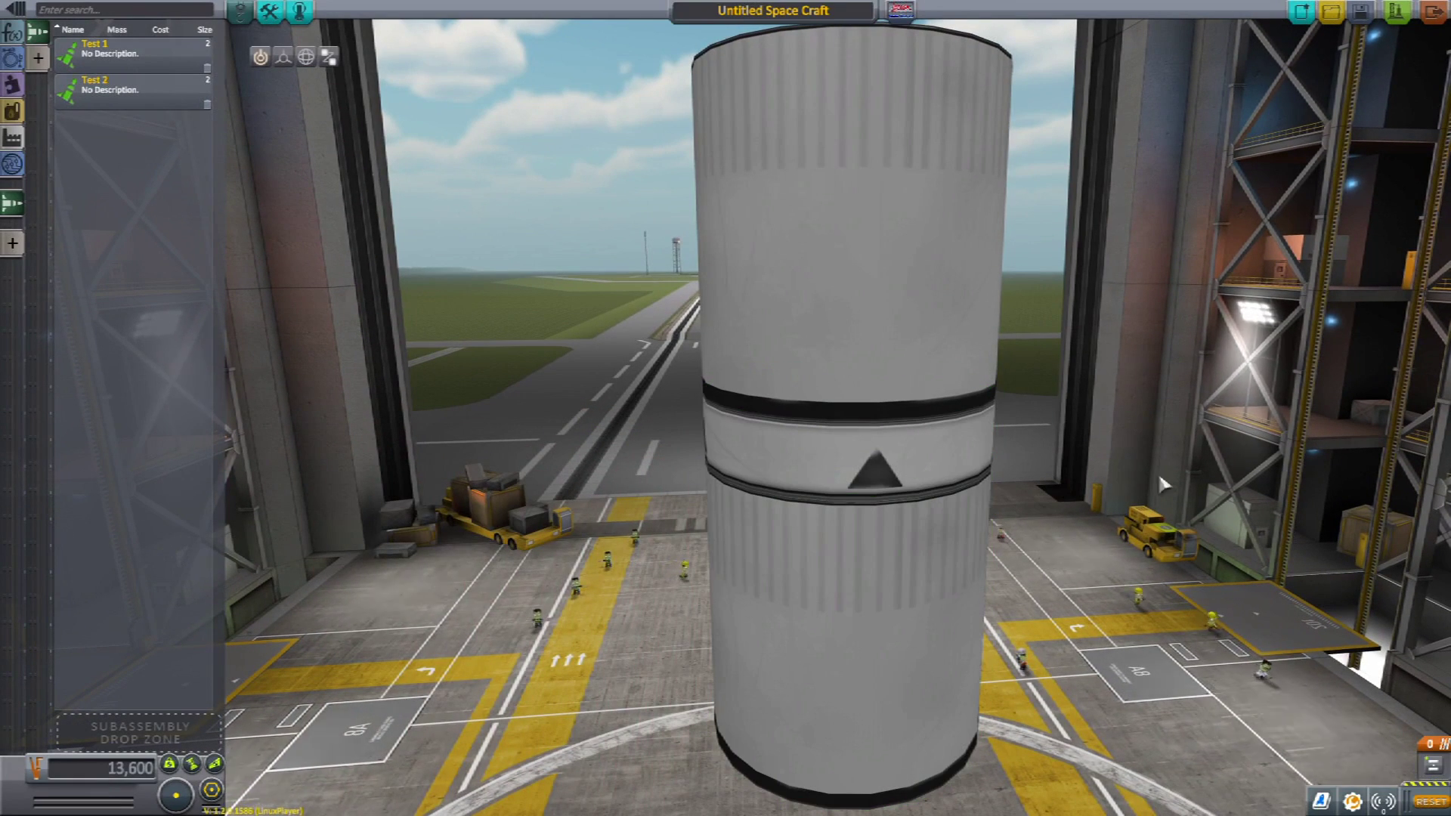
click(854, 574)
click(124, 464)
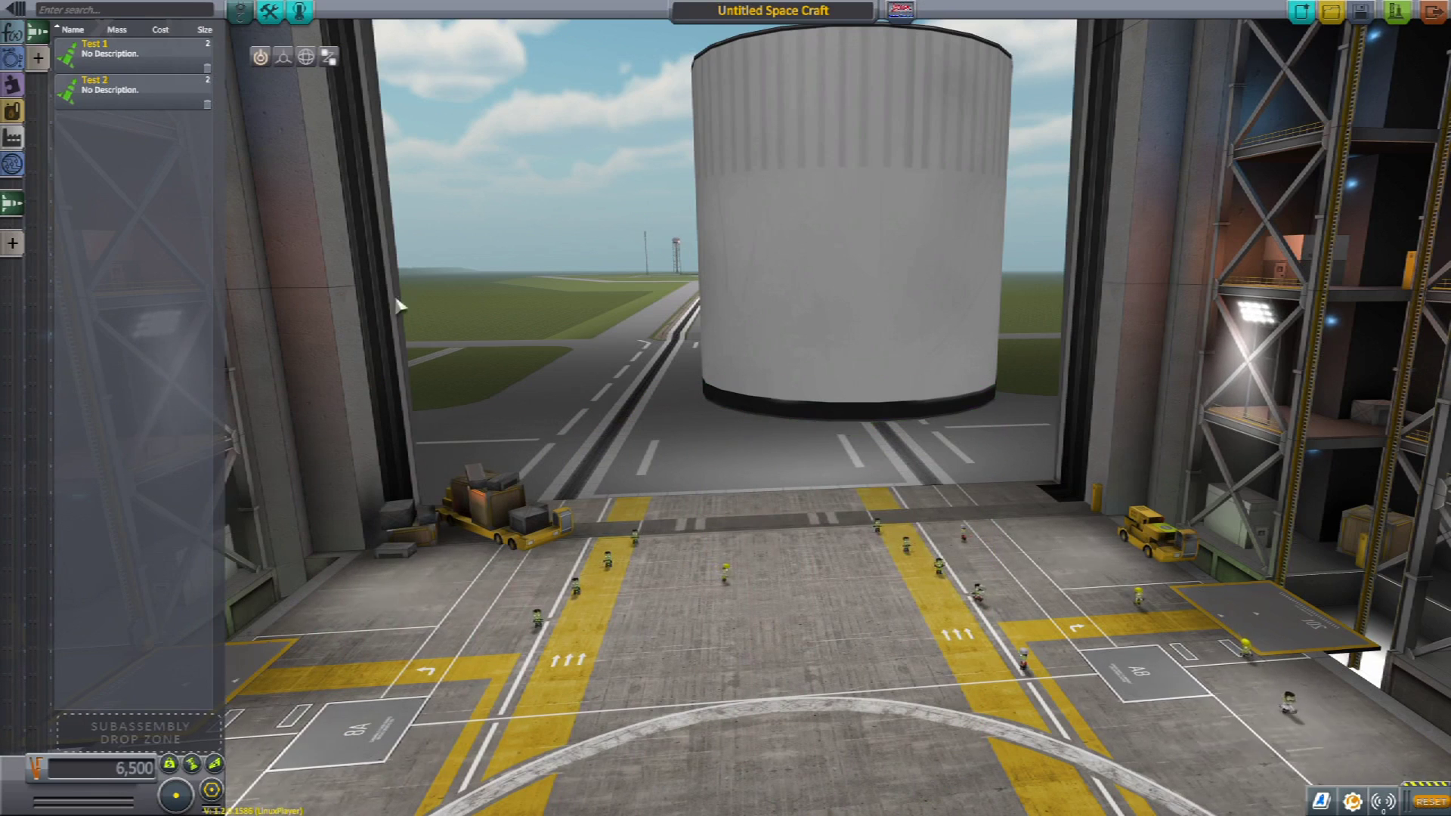
Step: Attach the Test 2 subassembly to the underside of the fuel tank and view the assembled stack
click(111, 94)
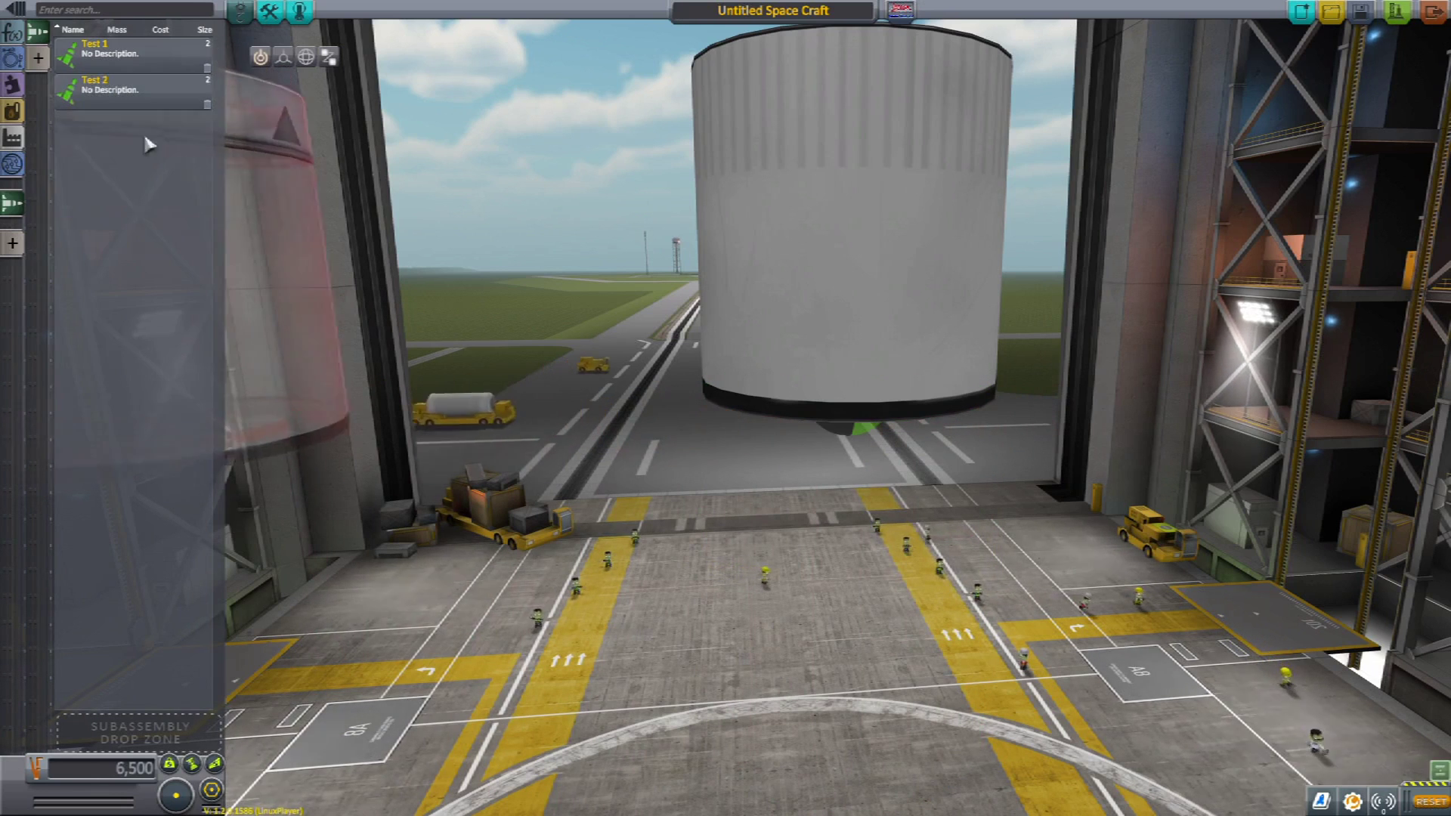
click(853, 484)
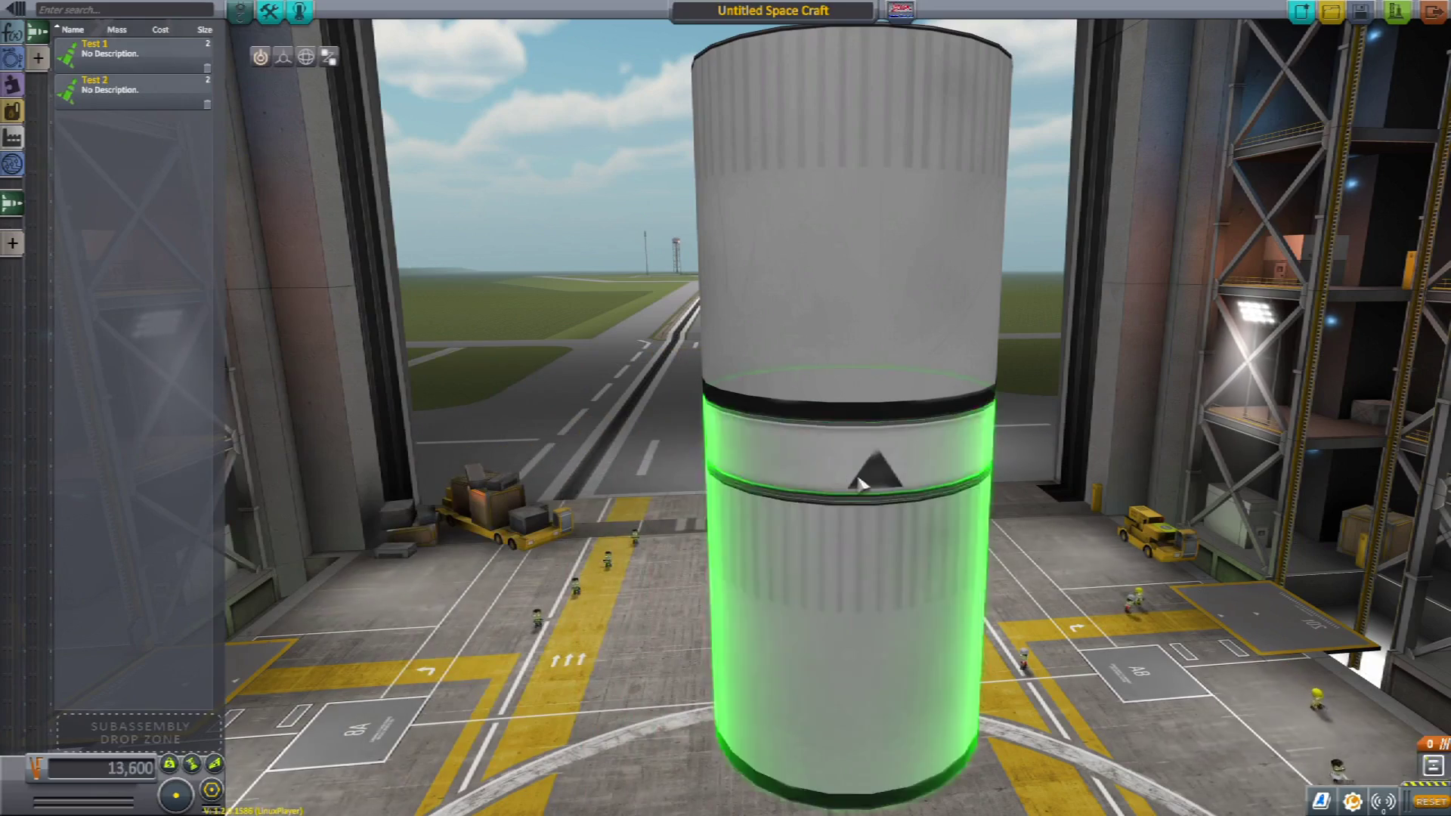
scroll(1052, 529, up, 3)
scroll(1055, 547, down, 3)
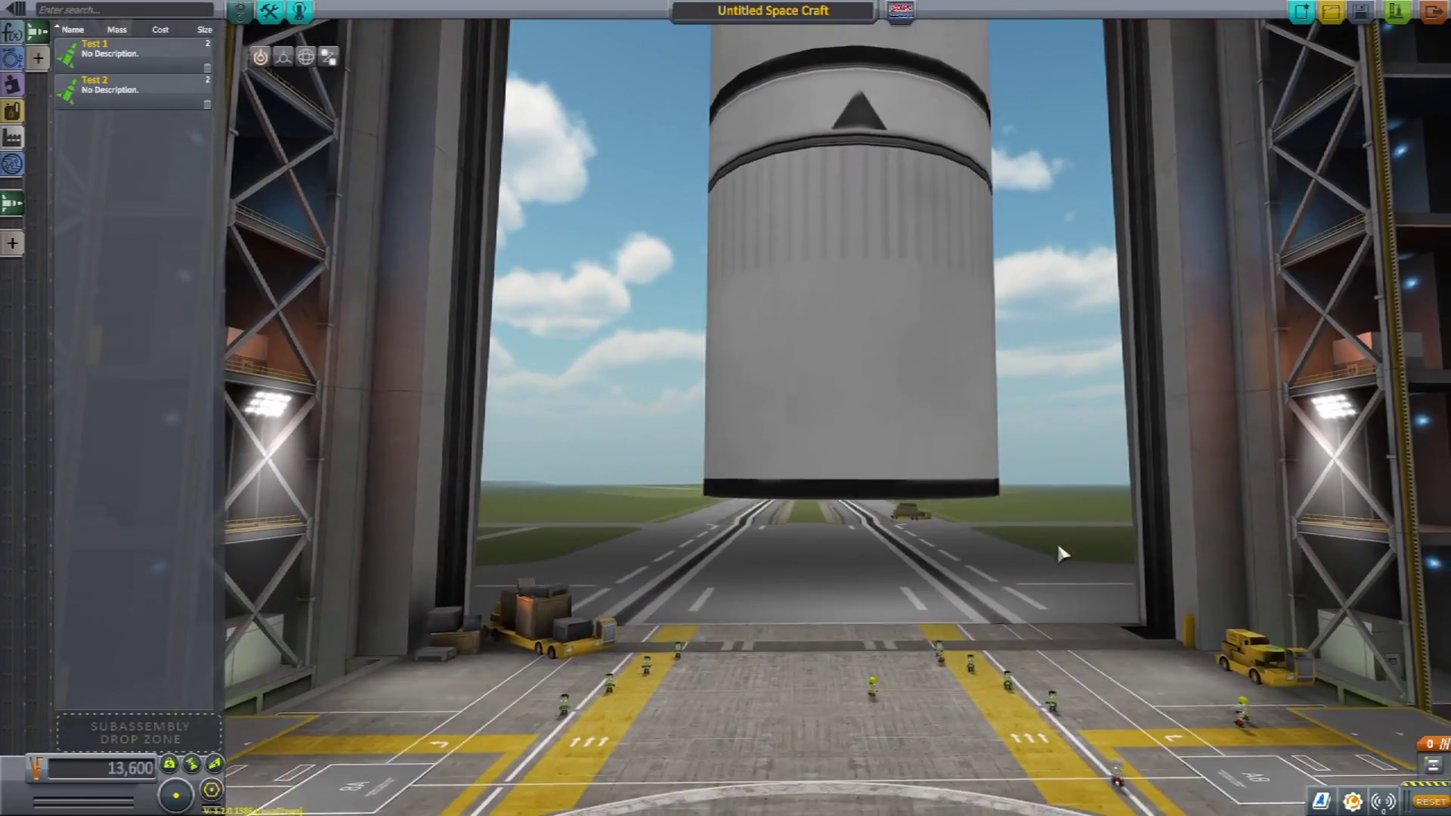
scroll(1063, 546, down, 3)
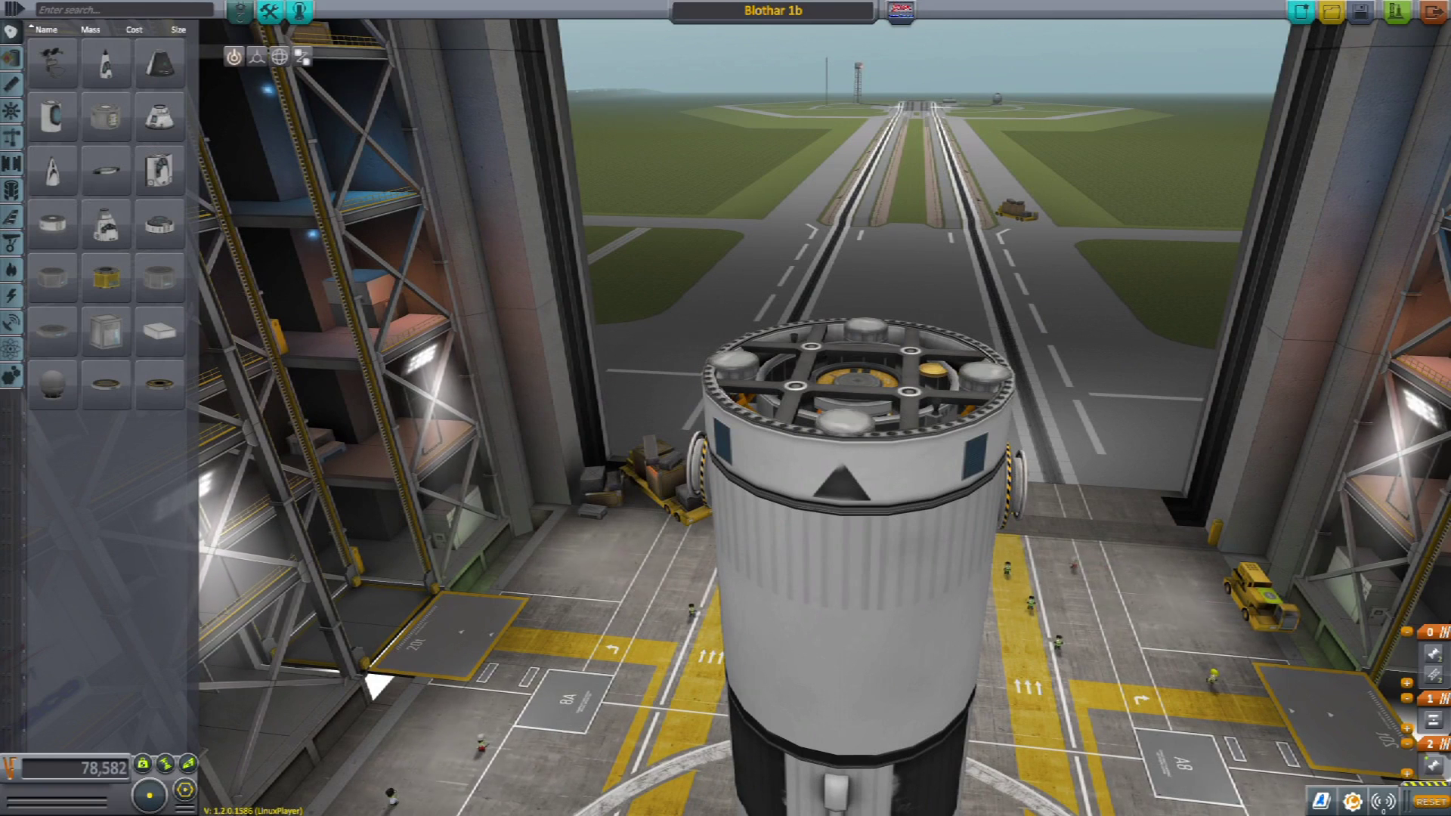
Step: Switch to the file manager and bring the Booster Stage save's VAB and Subassemblies folders into view over the game
key(super)
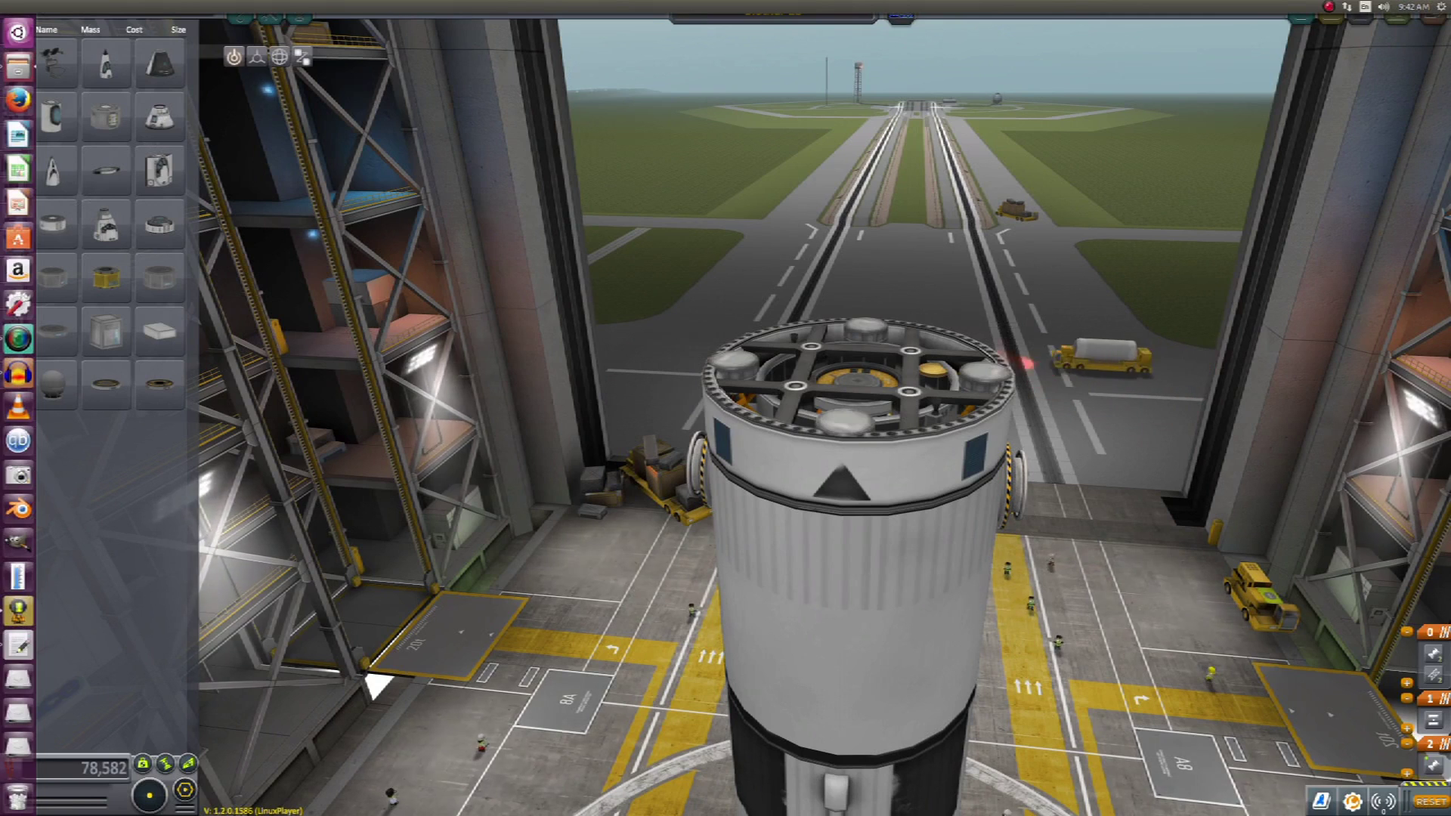
key(super+1)
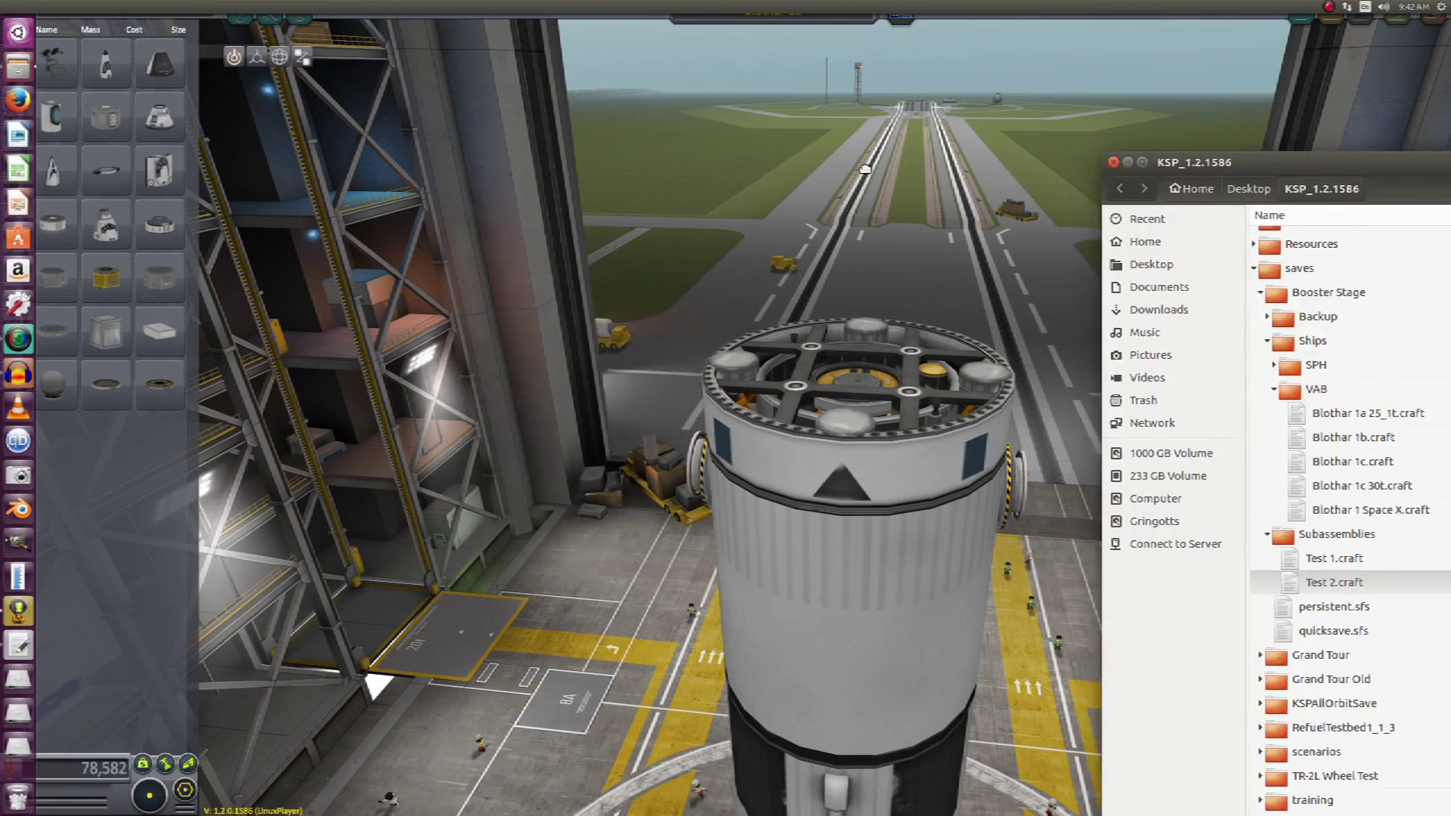
drag(492, 132, 469, 55)
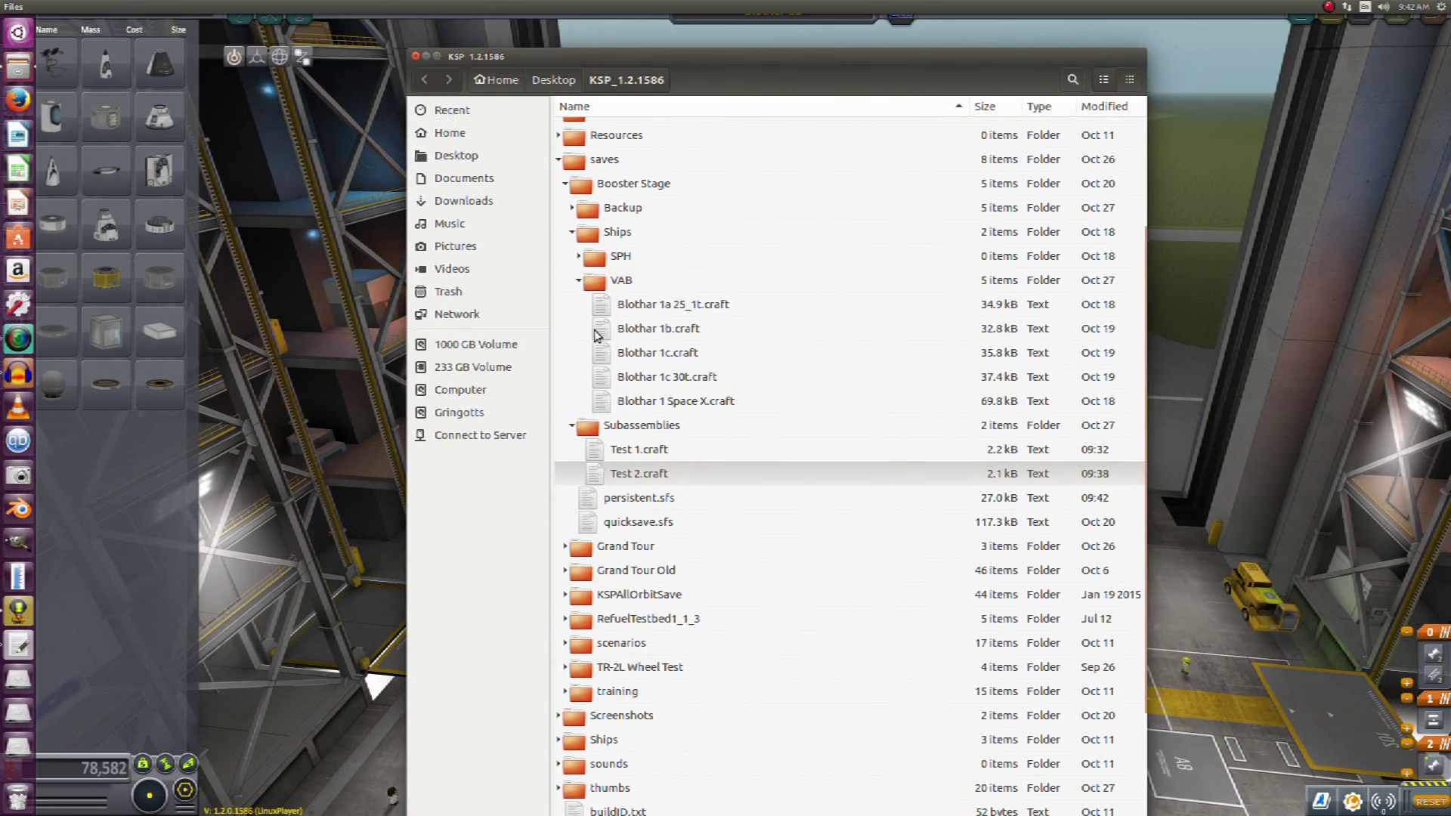
click(1329, 65)
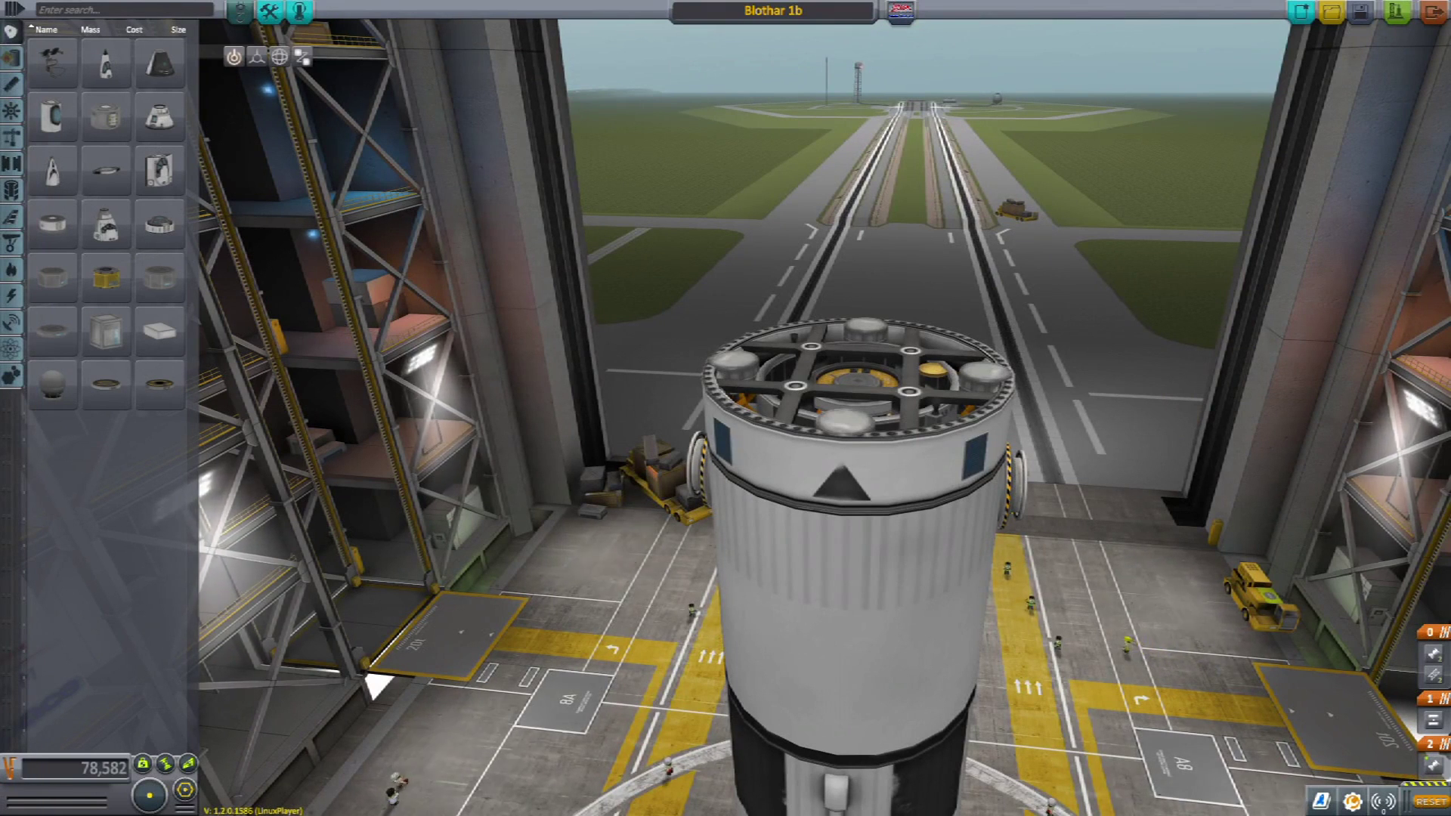
key(alt+Tab)
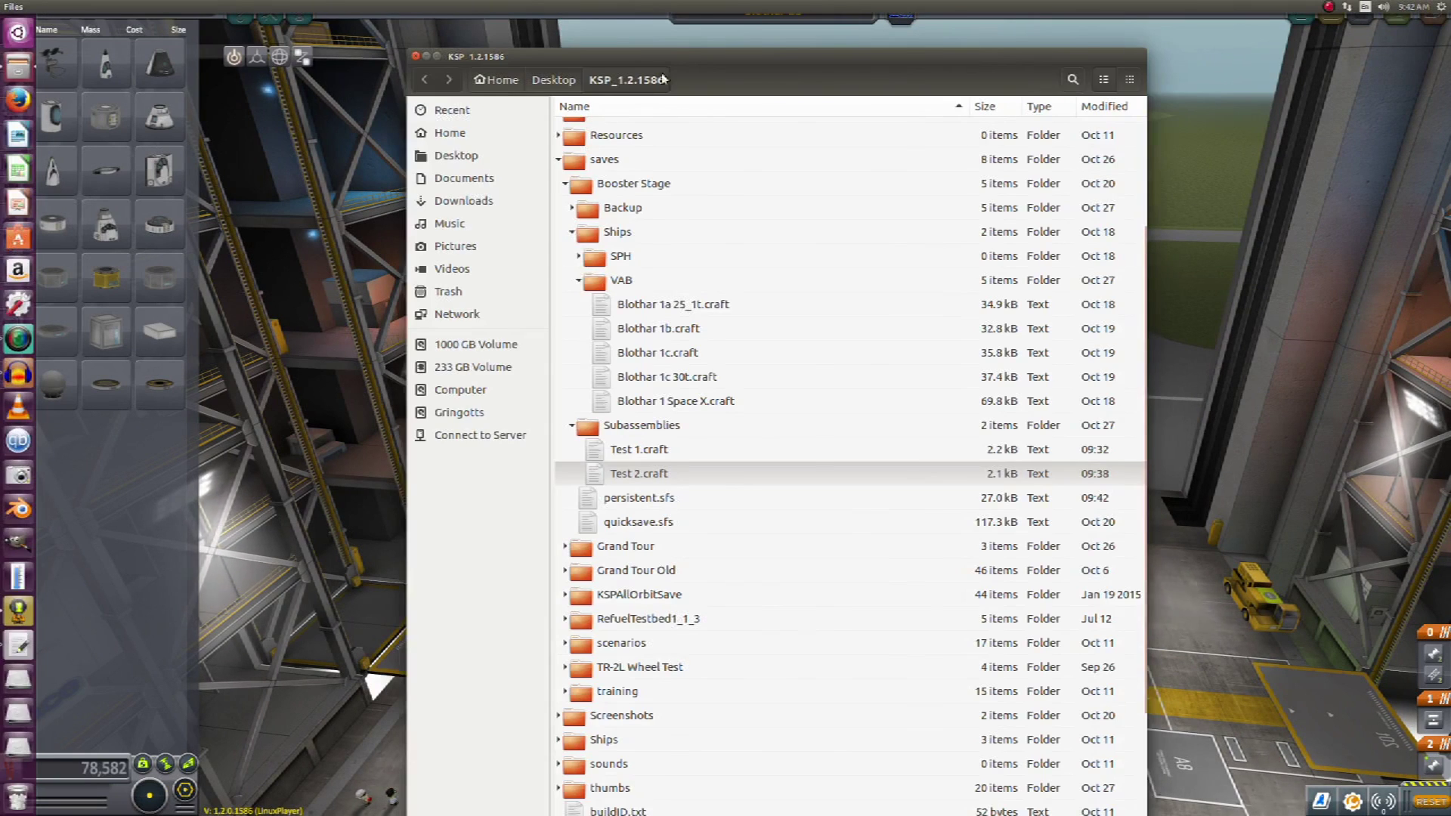
drag(668, 59, 602, 54)
click(556, 472)
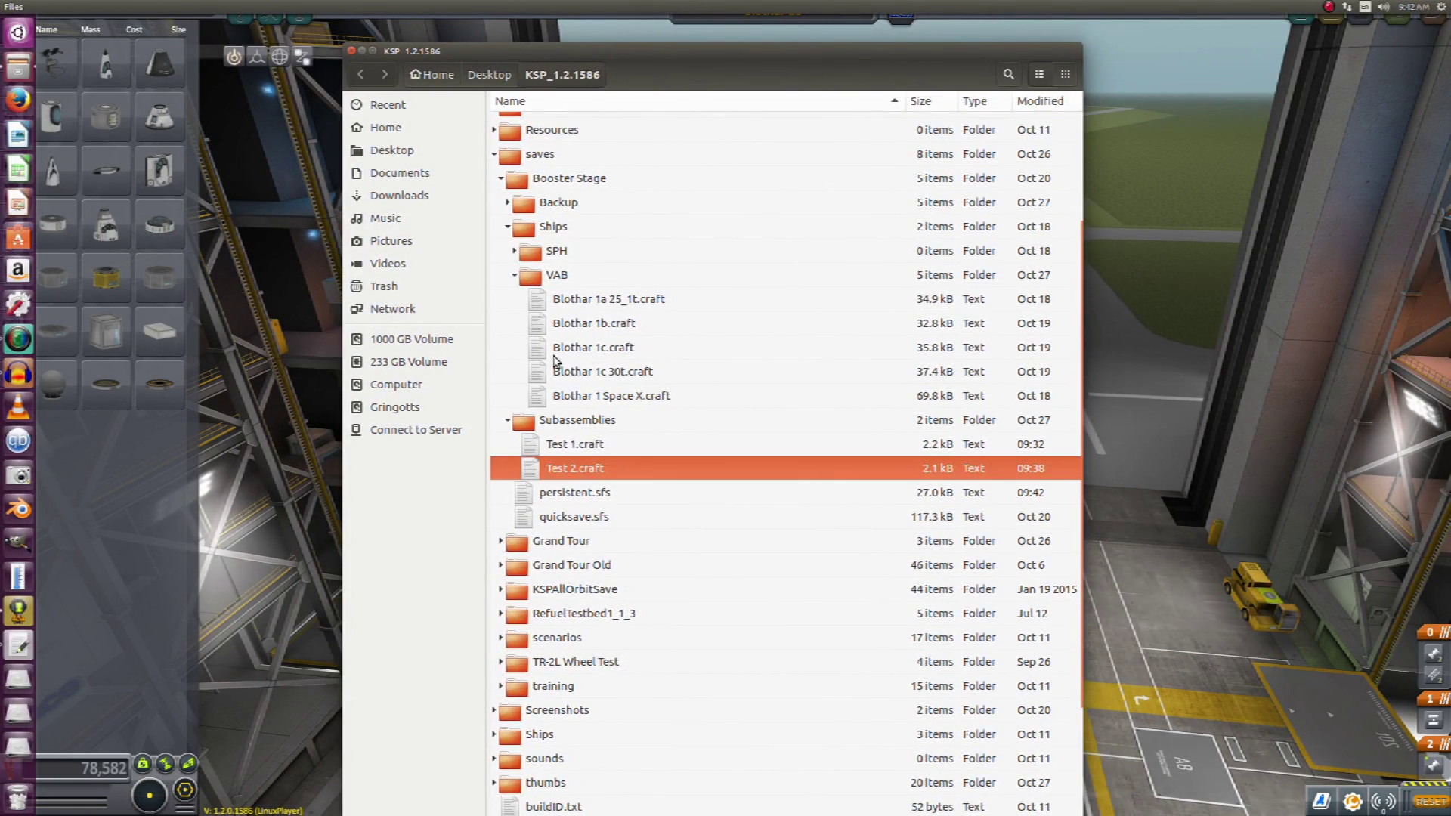
Step: Copy Blothar 1b.craft from the VAB folder into the Subassemblies folder
click(537, 326)
right_click(538, 326)
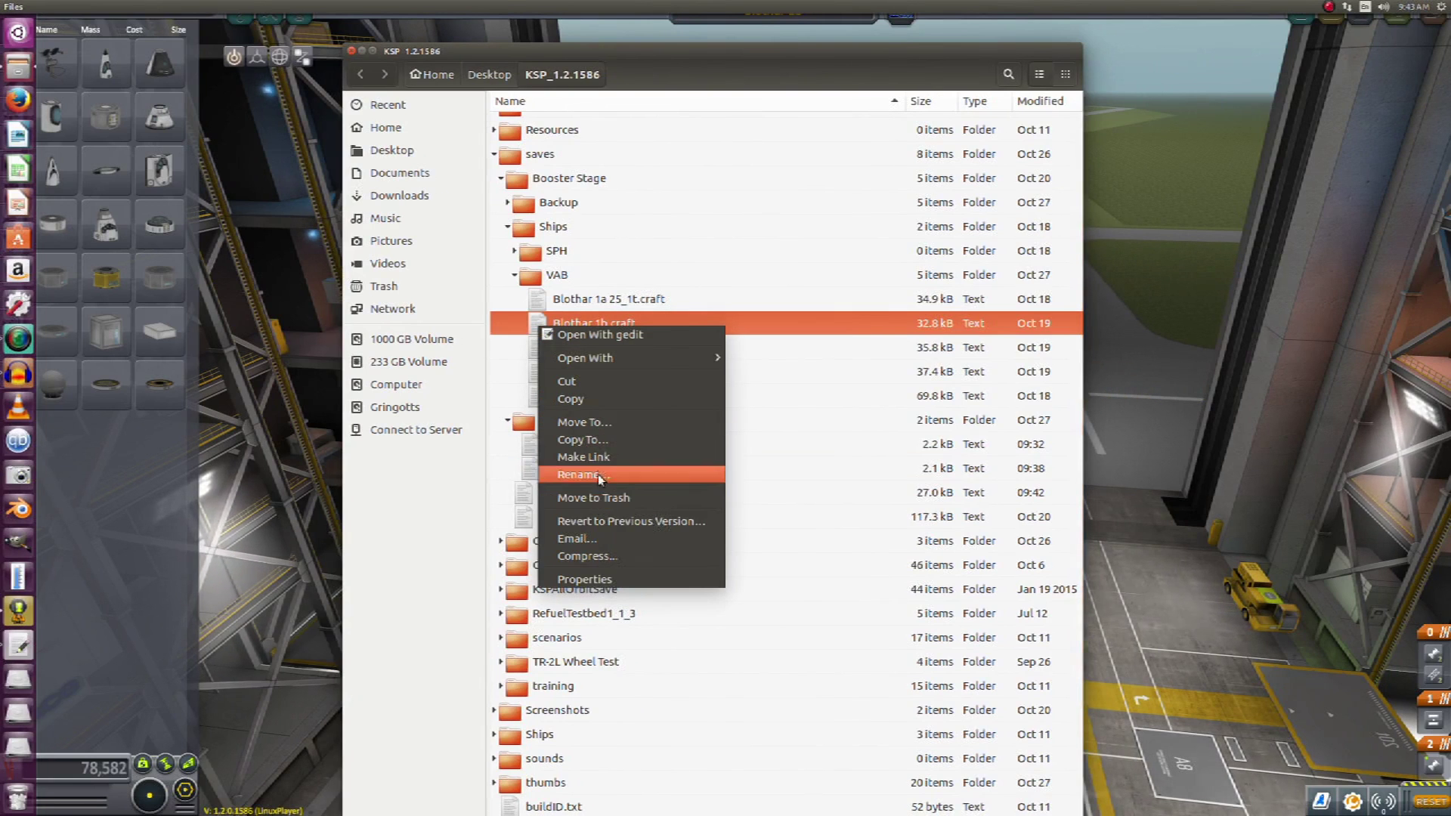
click(592, 400)
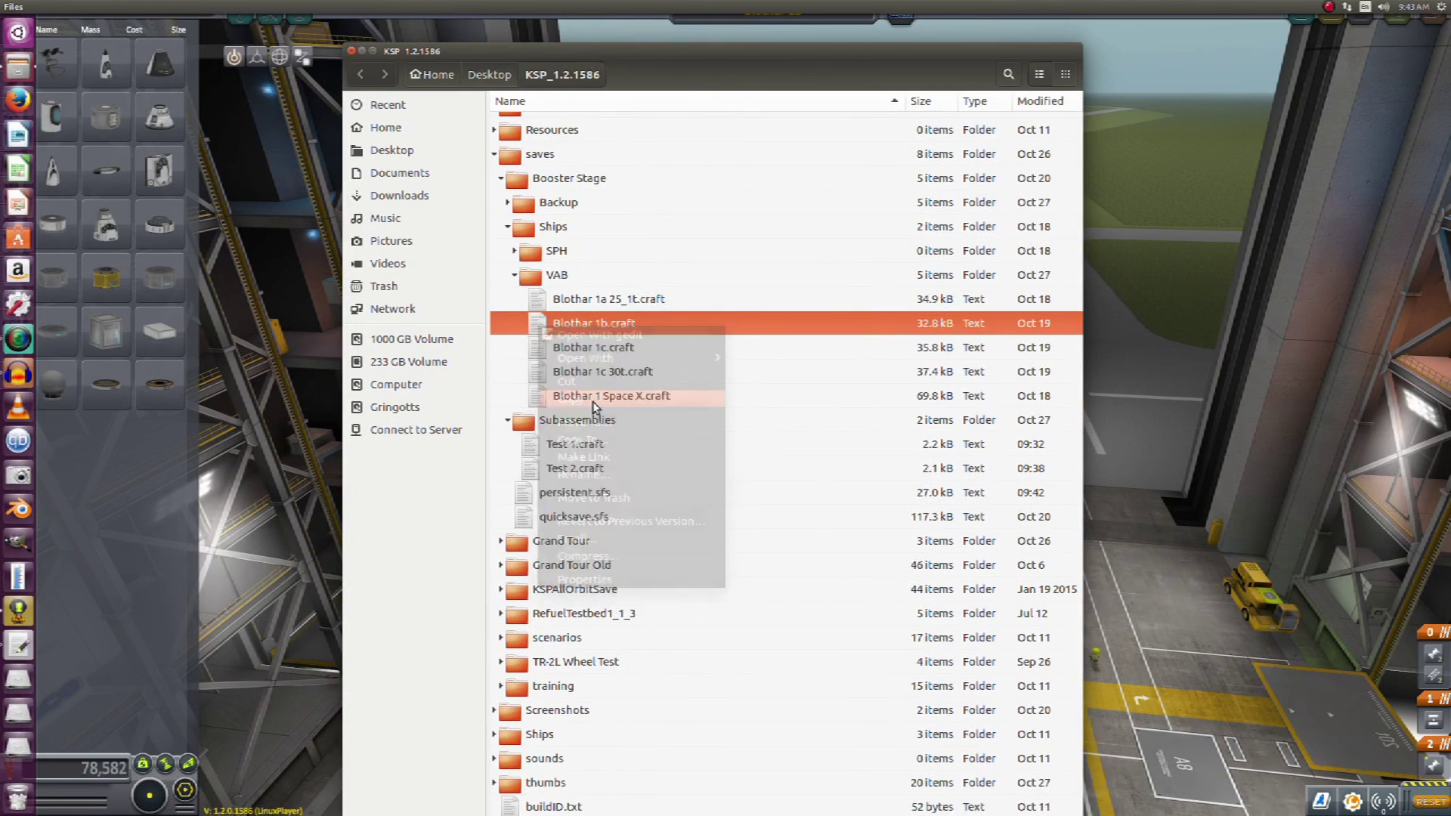
click(527, 422)
right_click(528, 423)
click(551, 533)
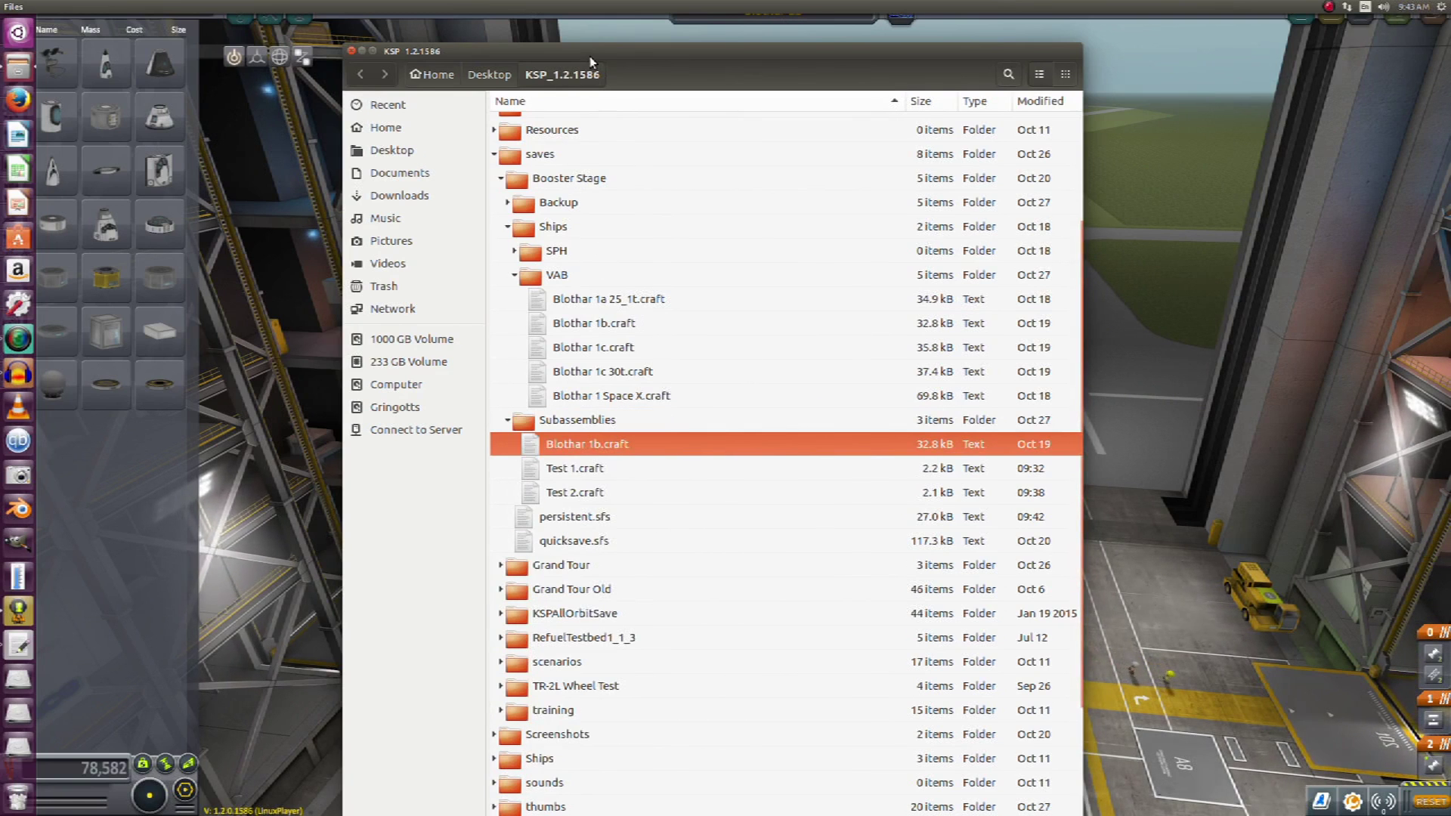
Step: Bring up the Test 1.craft and Test 2.craft text editor windows and place them side by side
drag(590, 53, 591, 44)
key(alt+Tab)
key(alt+grave)
drag(794, 204, 910, 184)
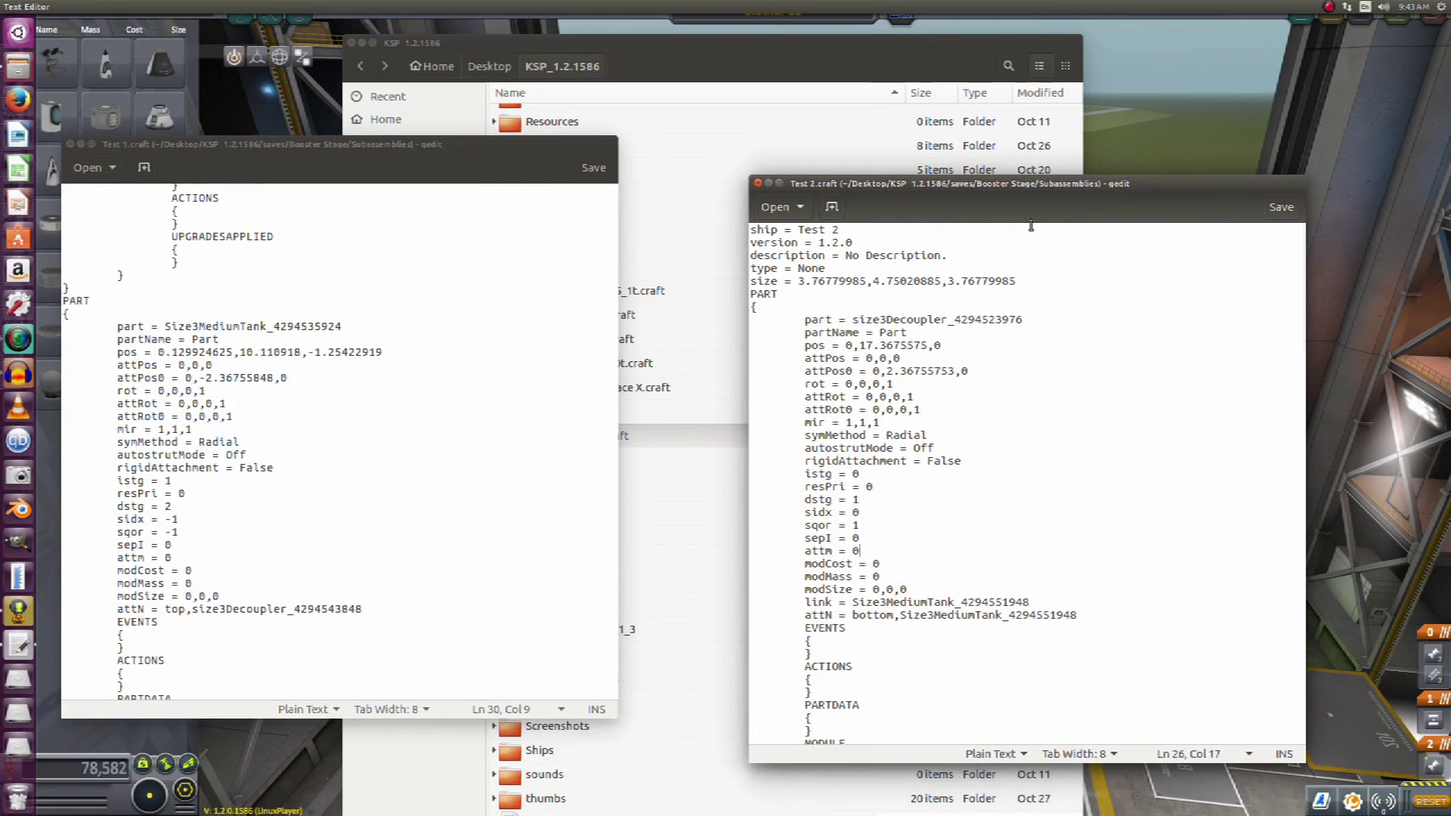
Step: Open the Subassemblies copy of Blothar 1b.craft in gedit alongside Test 2.craft and move its window clear of the file list
click(727, 590)
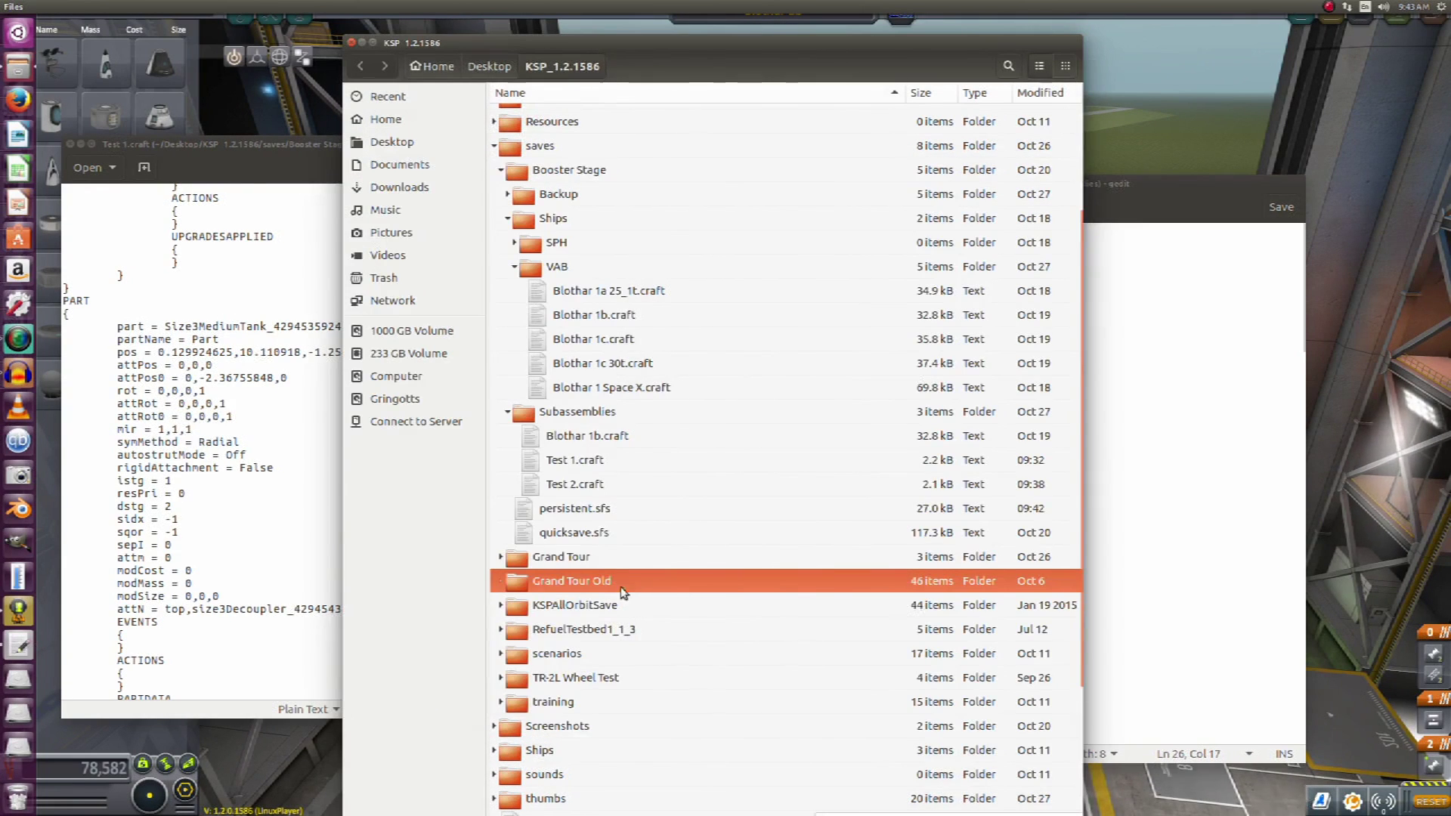
click(535, 439)
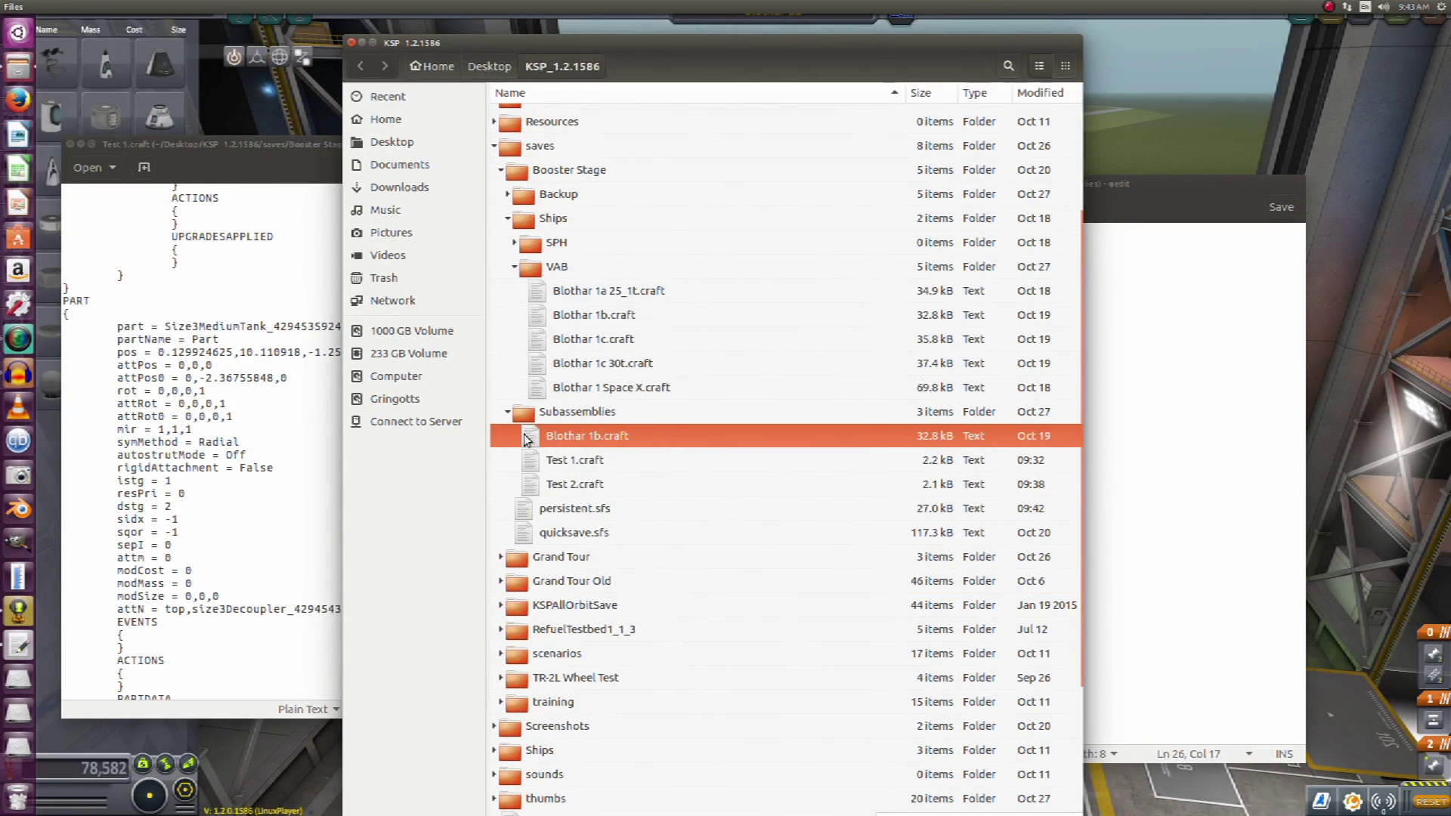
right_click(526, 440)
click(563, 451)
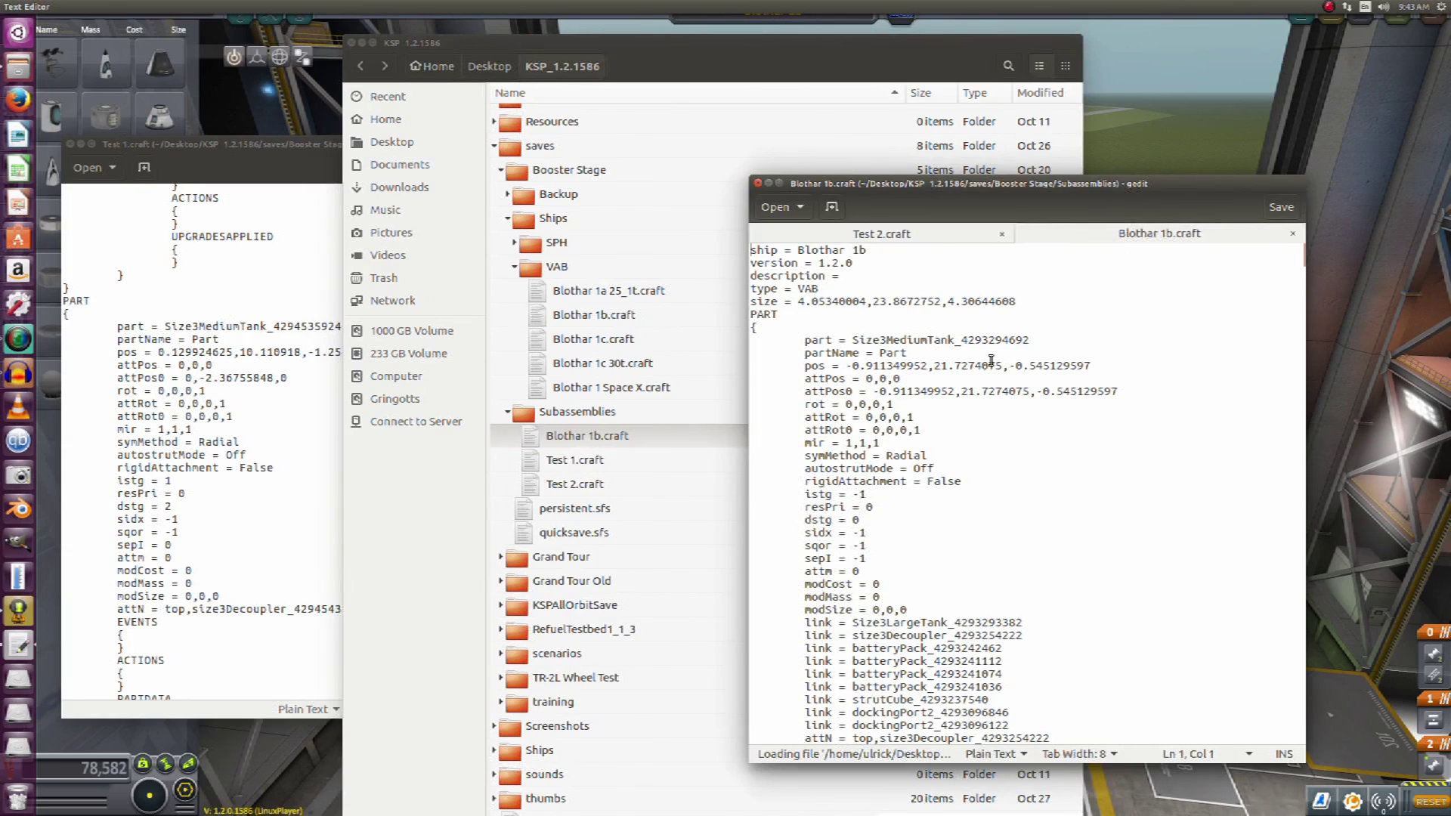
drag(995, 186, 1043, 175)
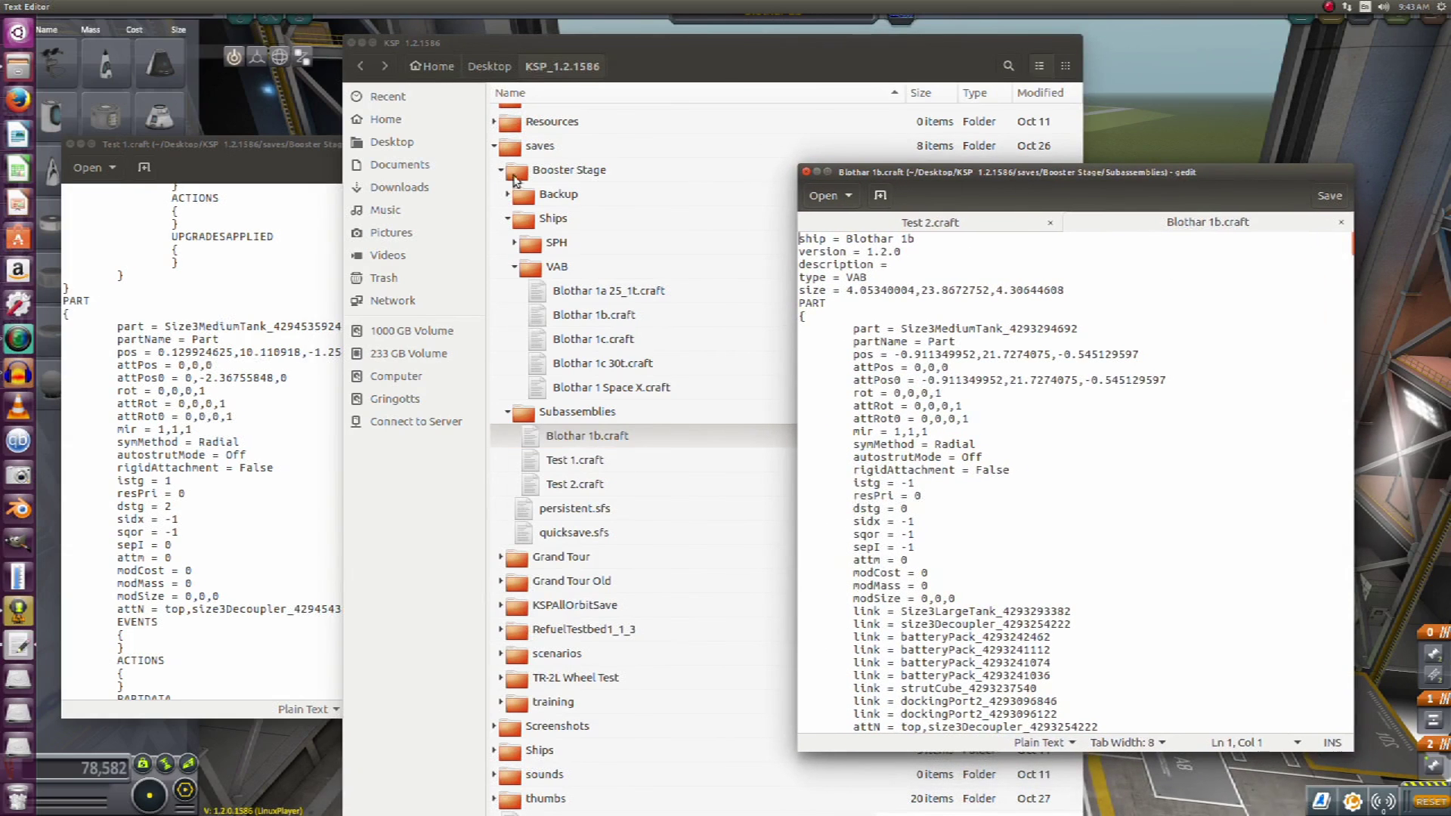
Step: Undo the last edit in Test 1.craft and copy its "No Description." text into the description line of Blothar 1b.craft
drag(314, 147, 423, 180)
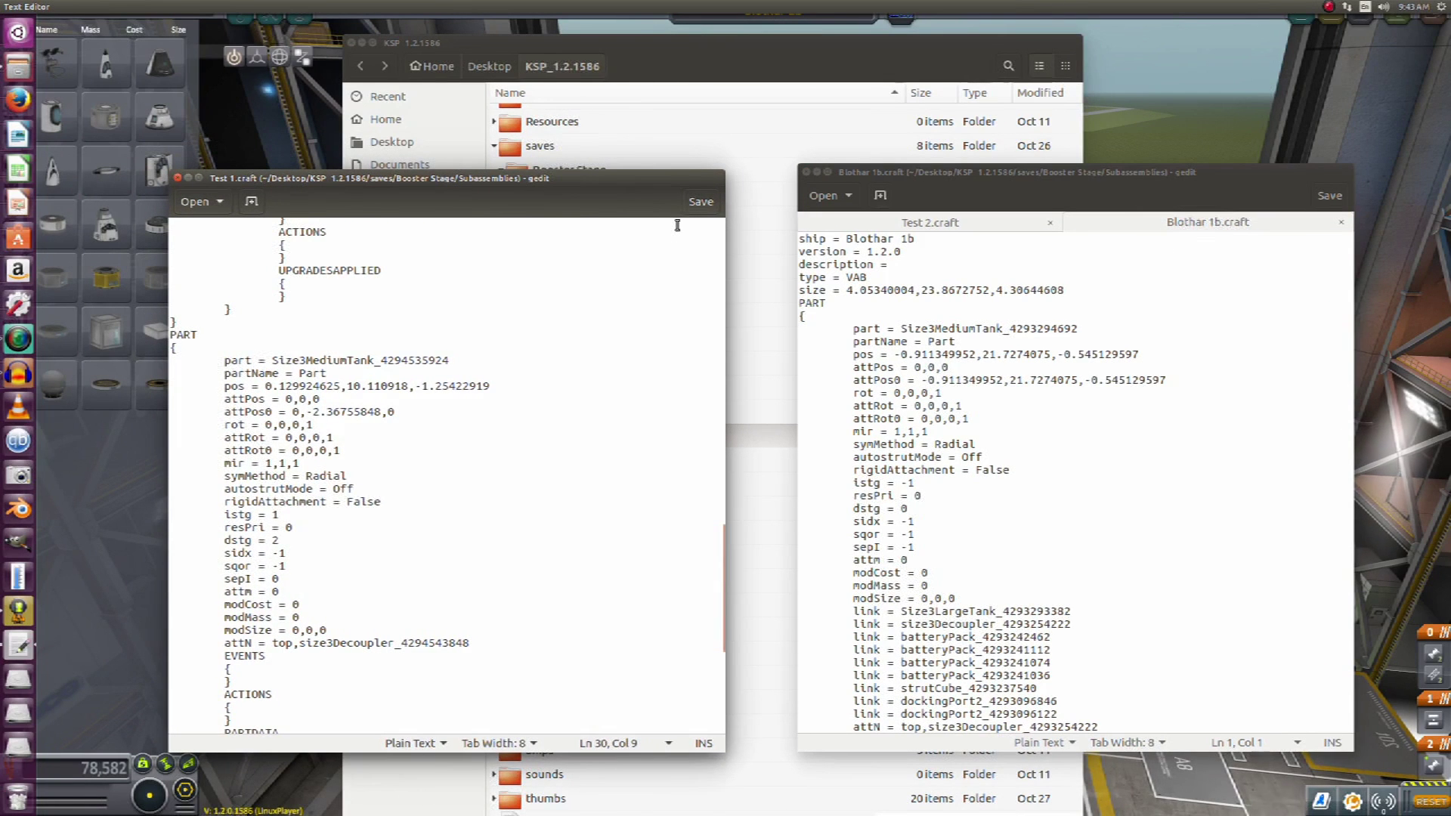
key(ctrl+z)
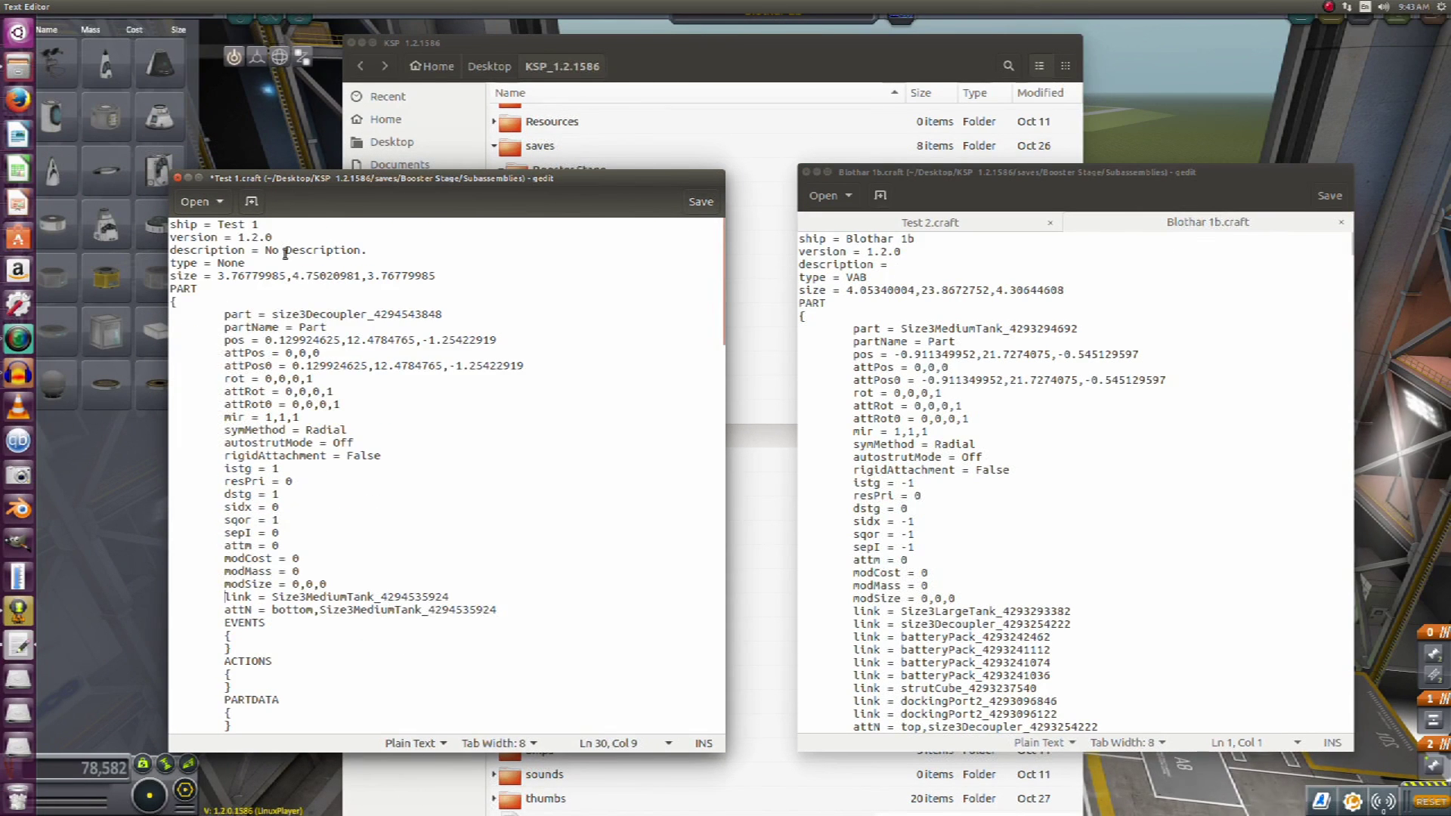
right_click(361, 249)
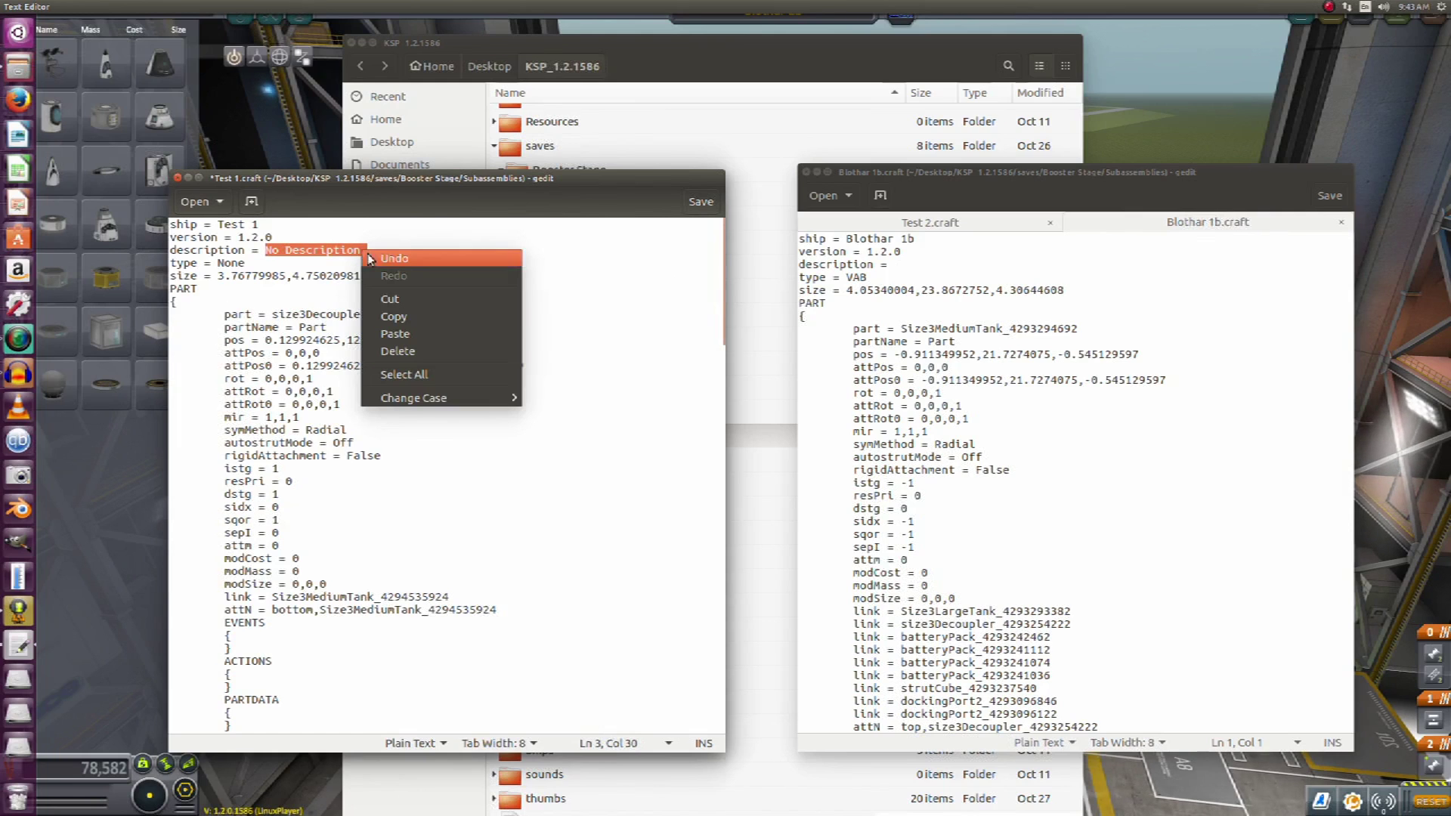
click(395, 315)
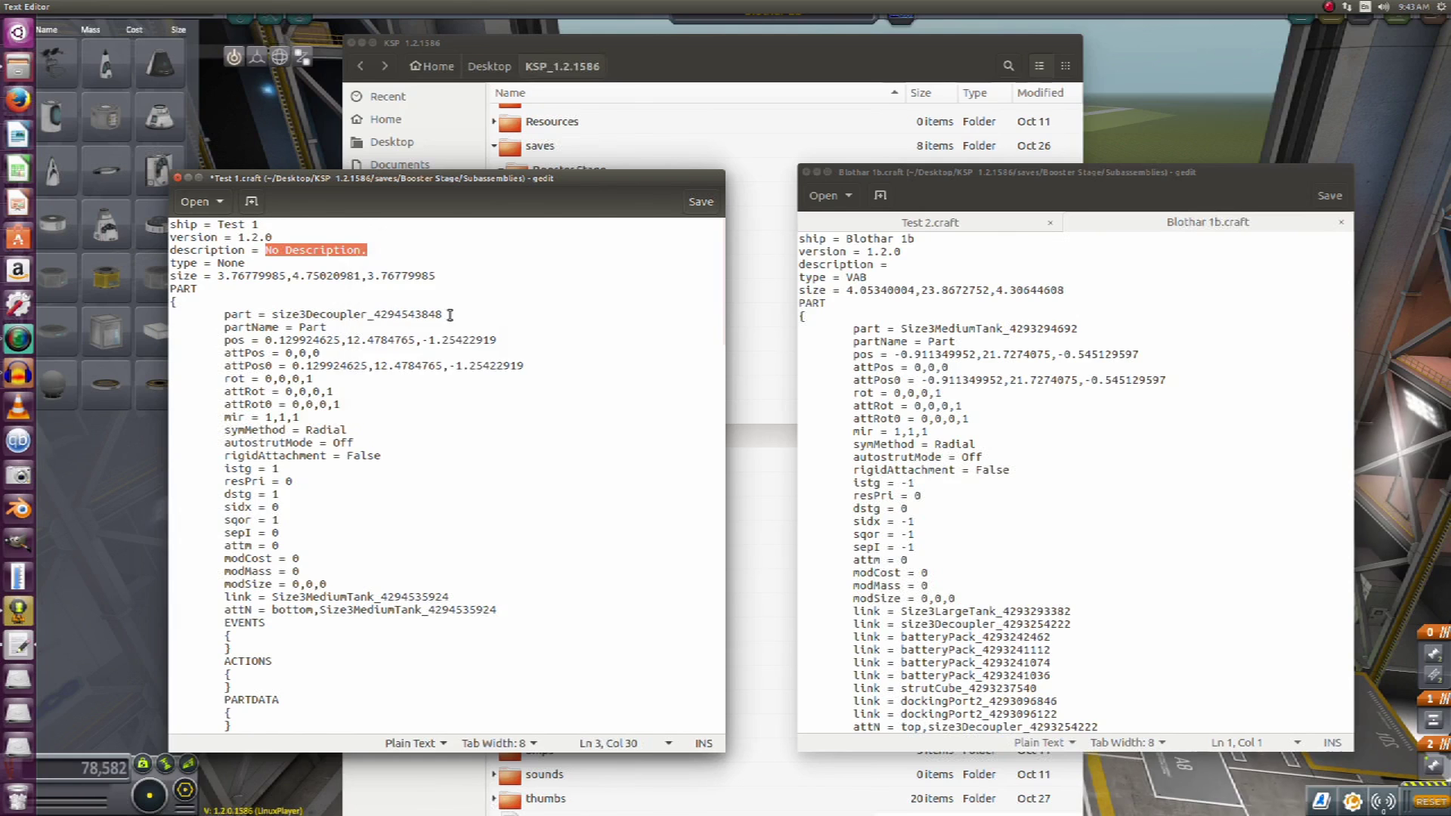
click(895, 269)
right_click(896, 269)
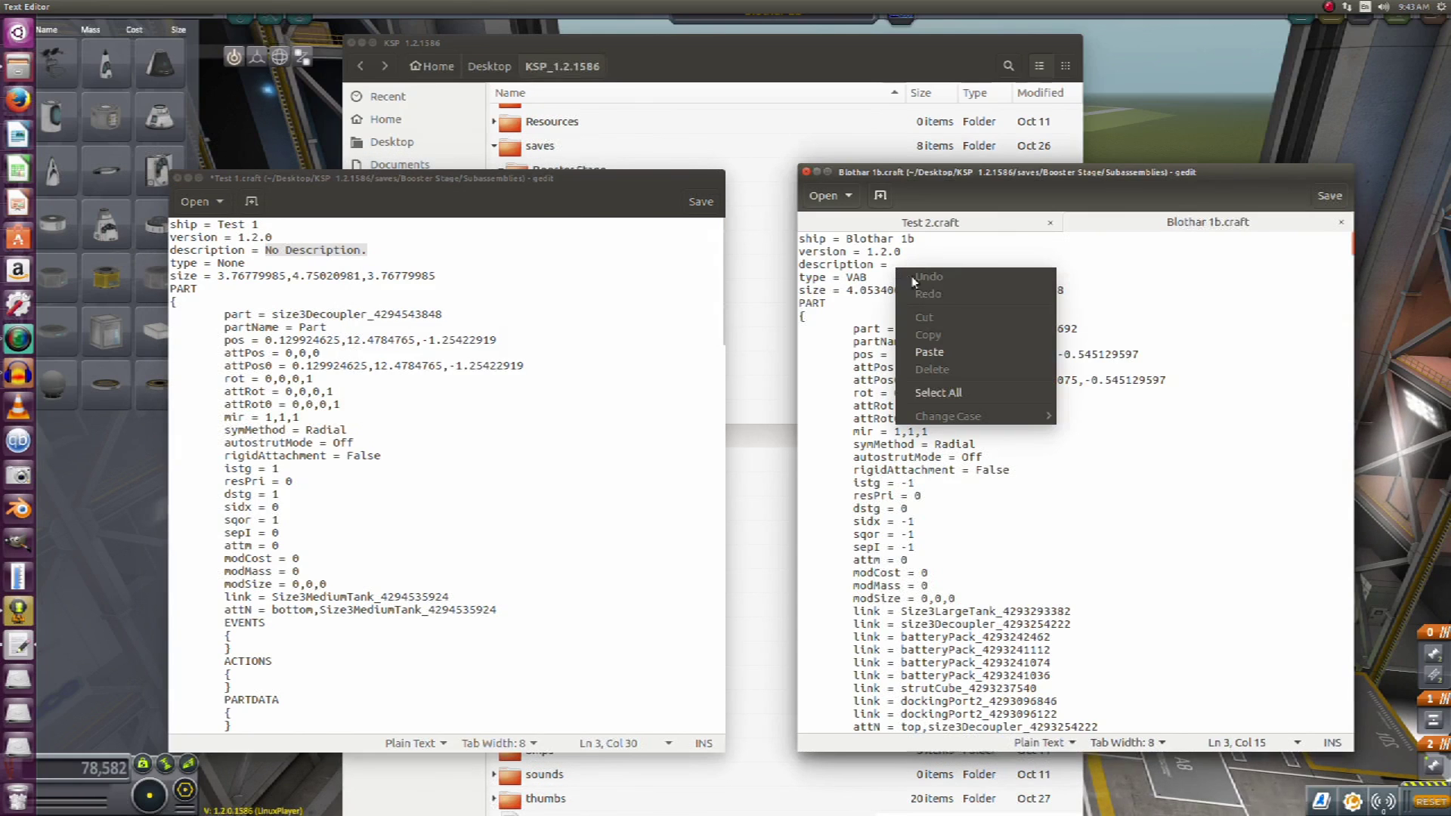
click(934, 353)
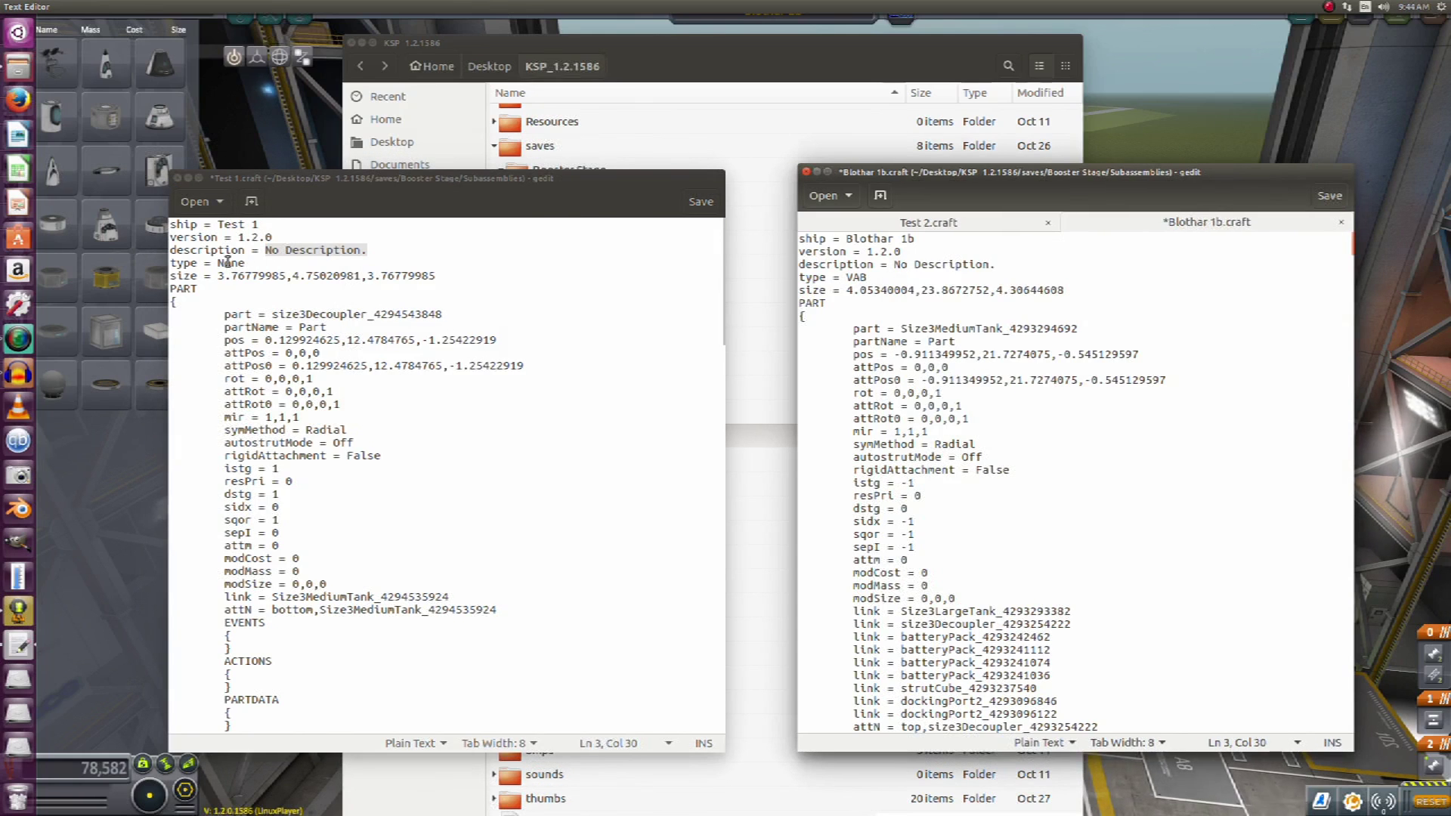
Step: Replace the type value in Blothar 1b.craft with "None" copied from Test 1.craft
drag(219, 262, 259, 266)
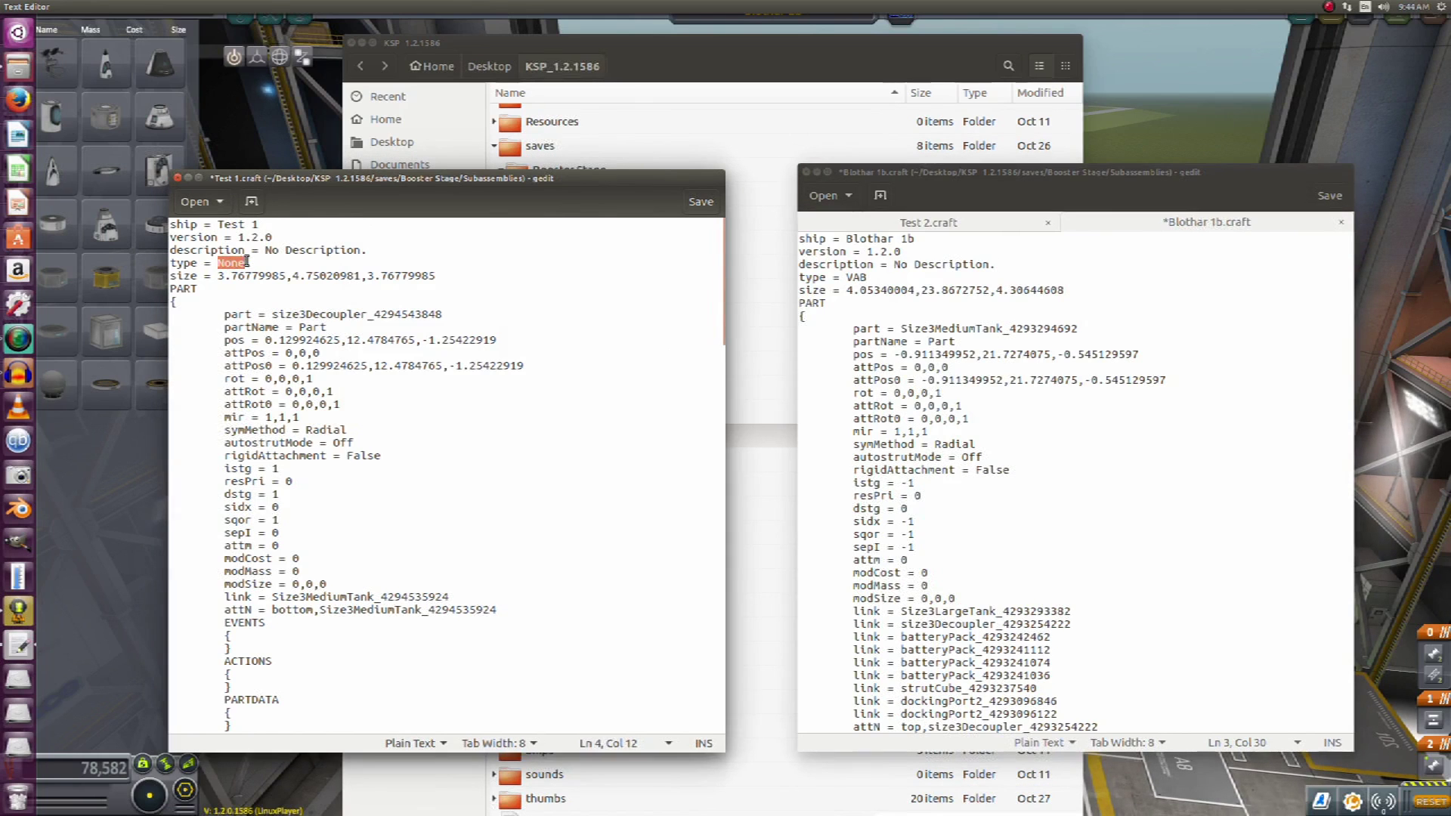
right_click(247, 262)
click(278, 332)
double_click(861, 278)
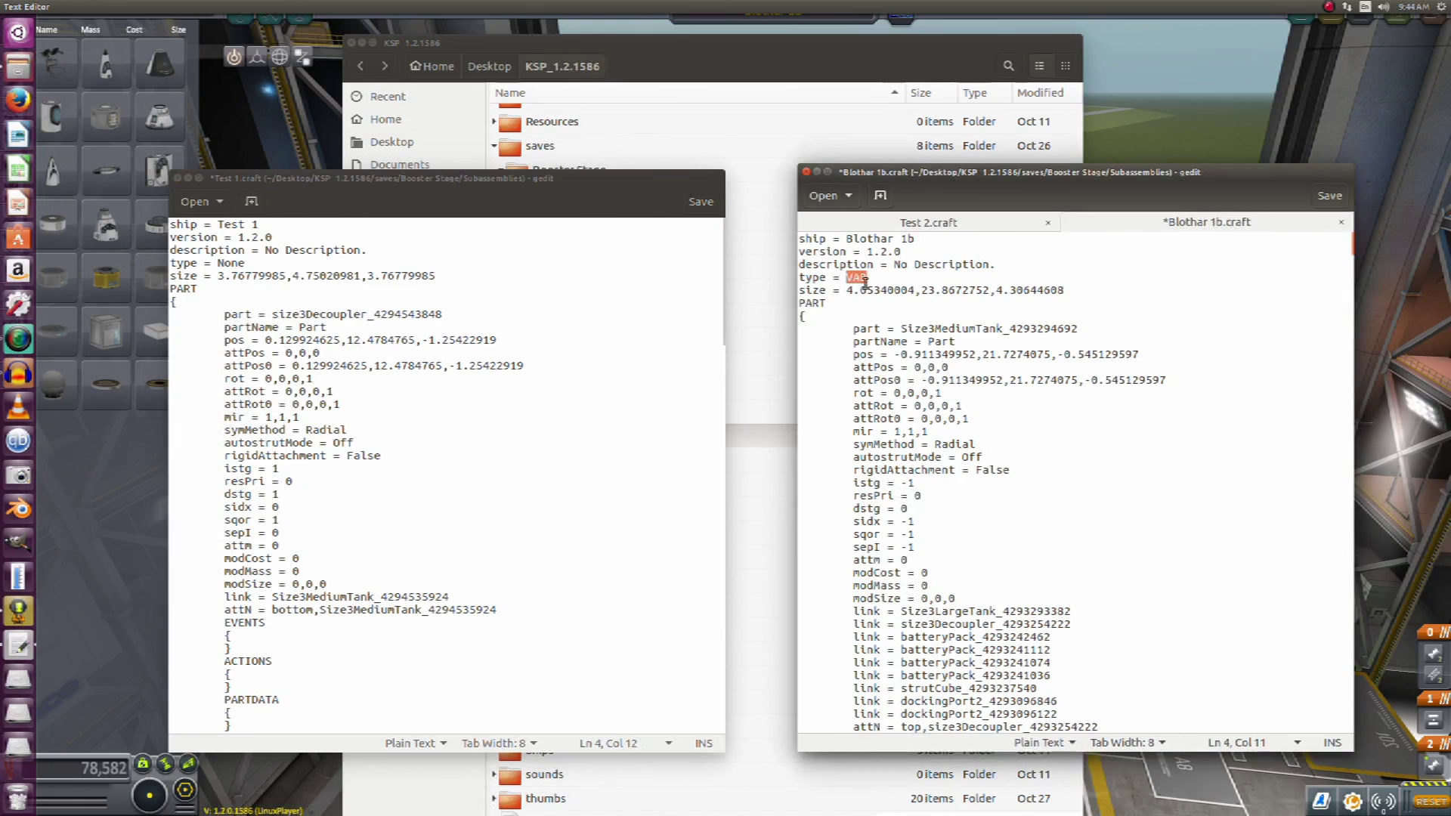
right_click(863, 281)
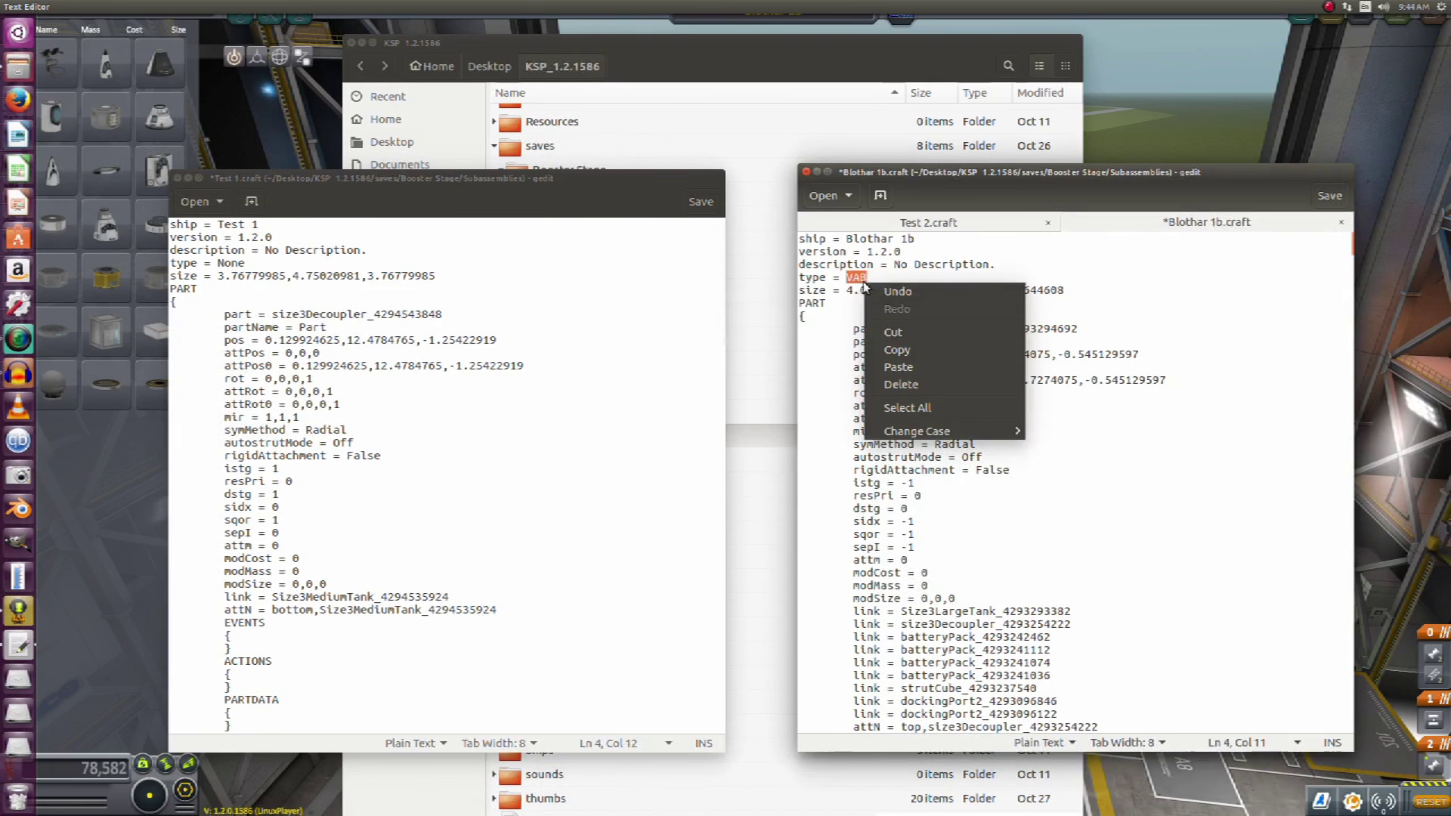
click(897, 367)
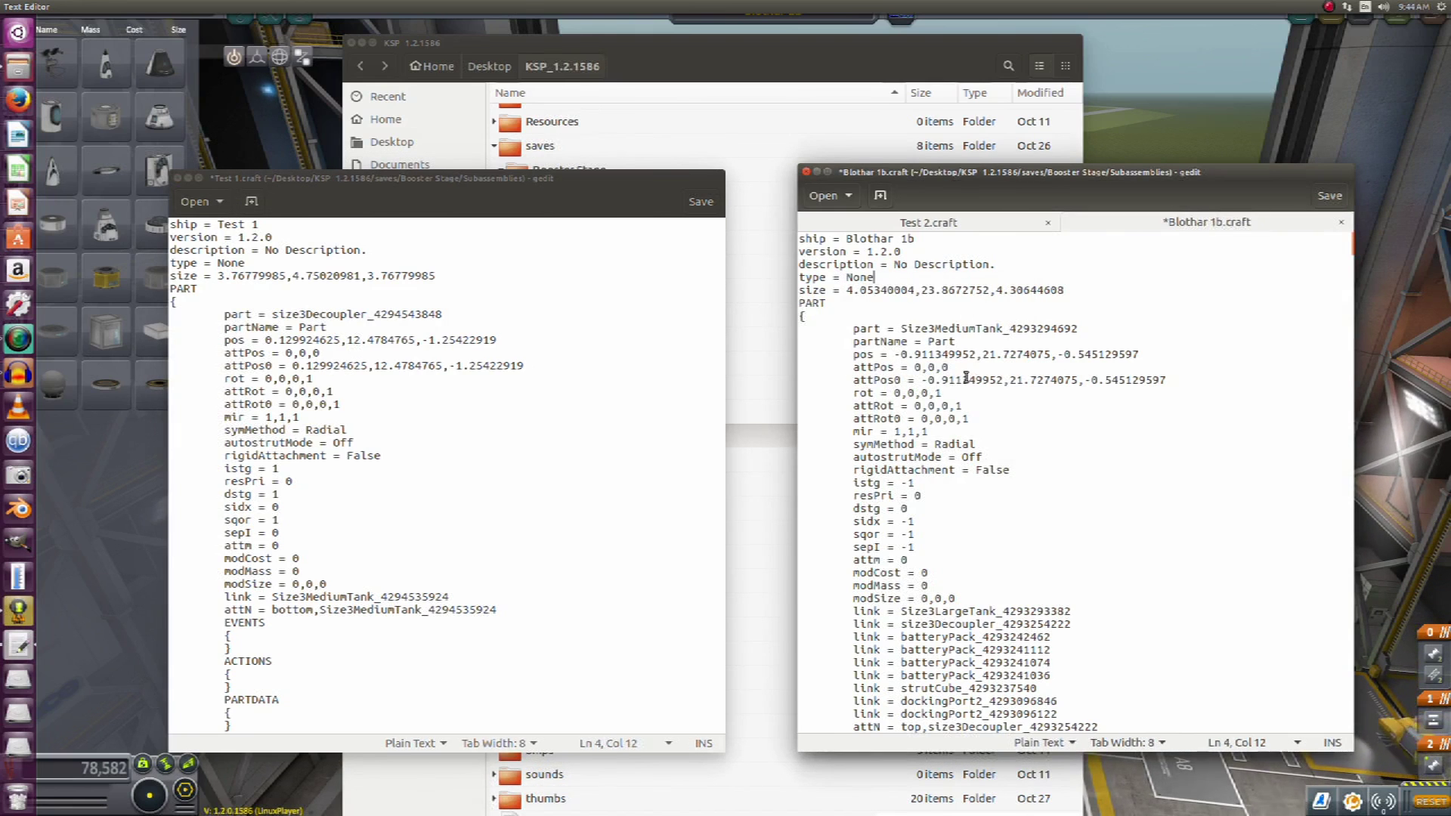
click(1076, 292)
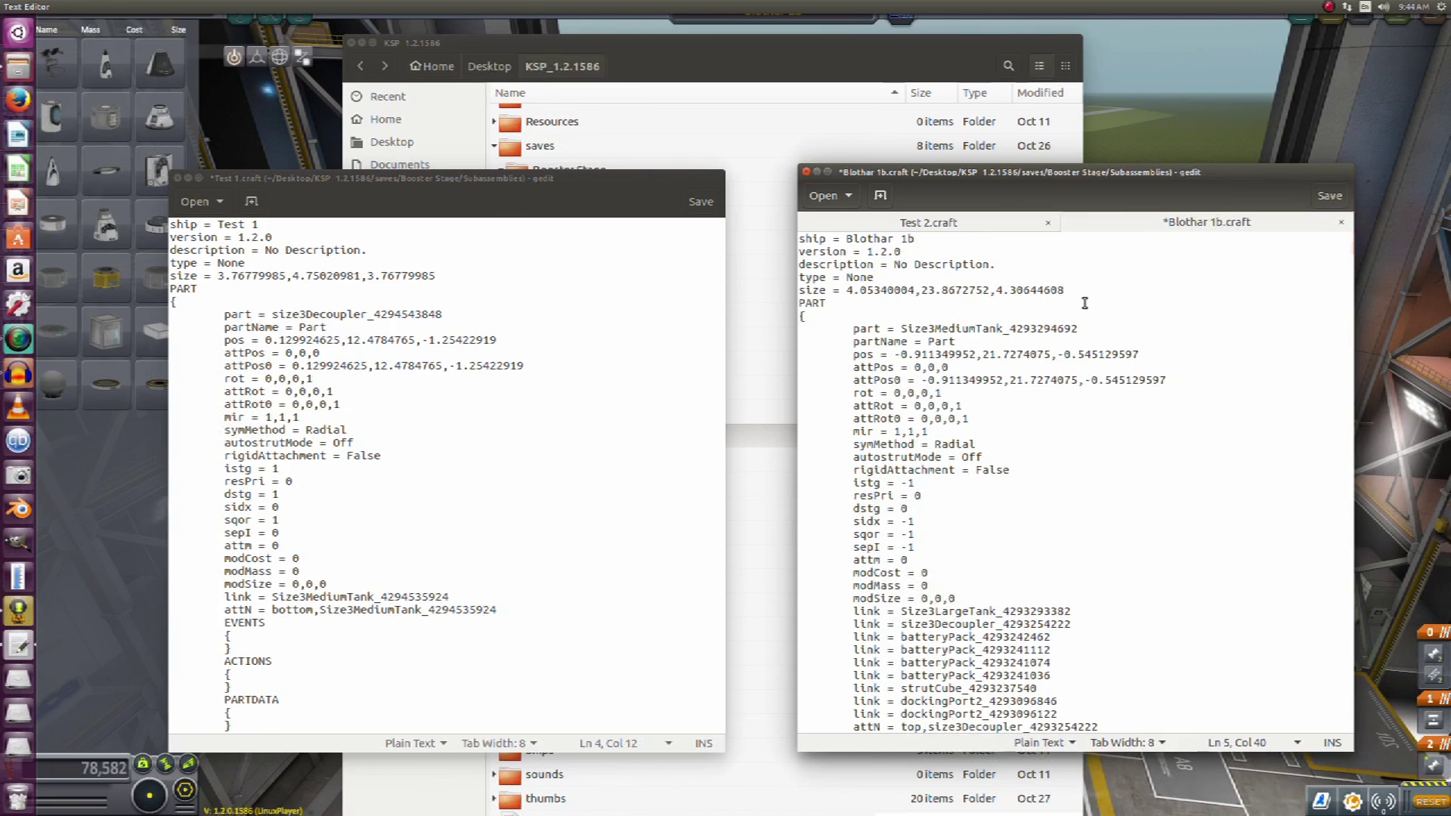
key(Return)
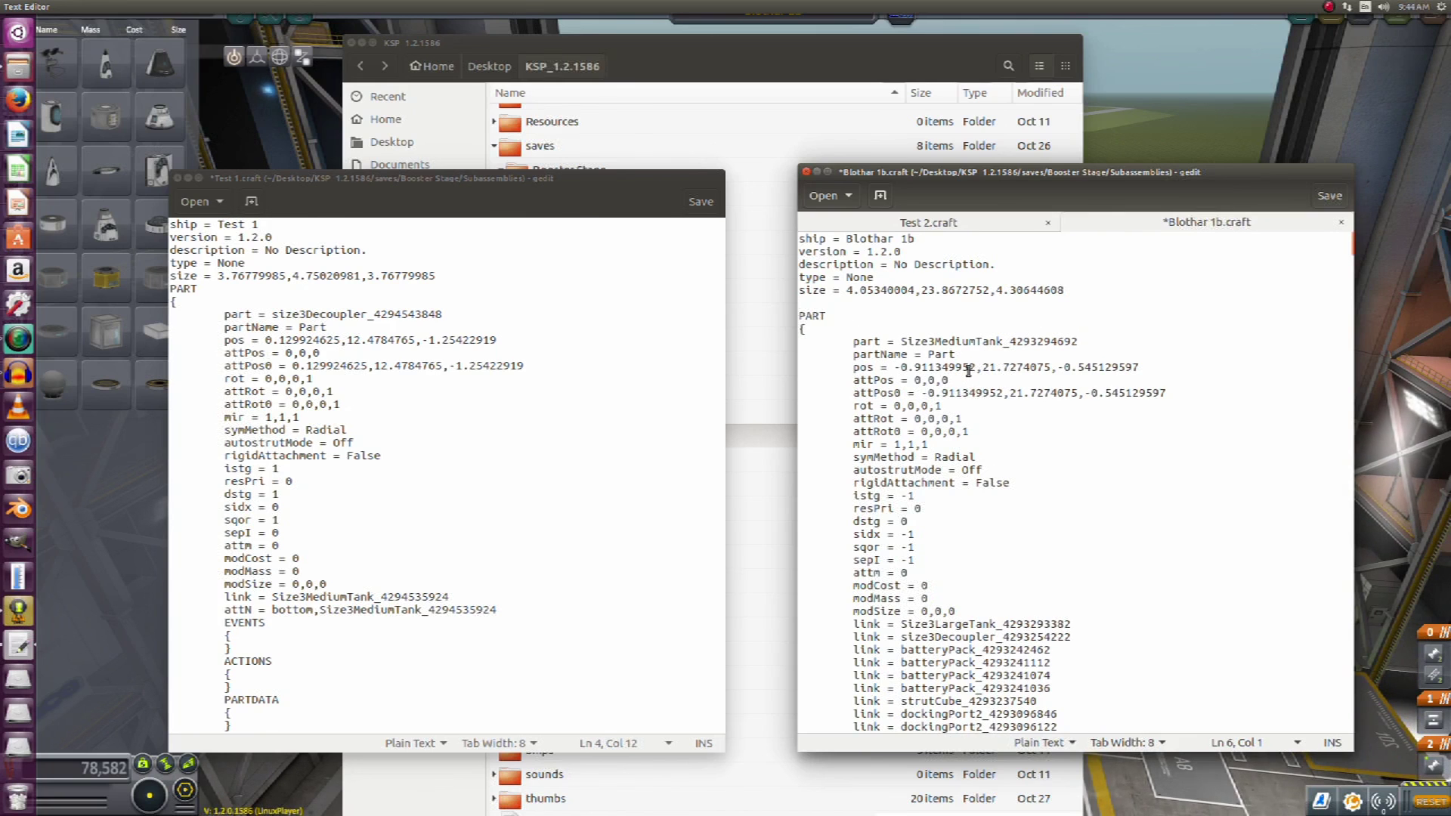
scroll(968, 370, down, 20)
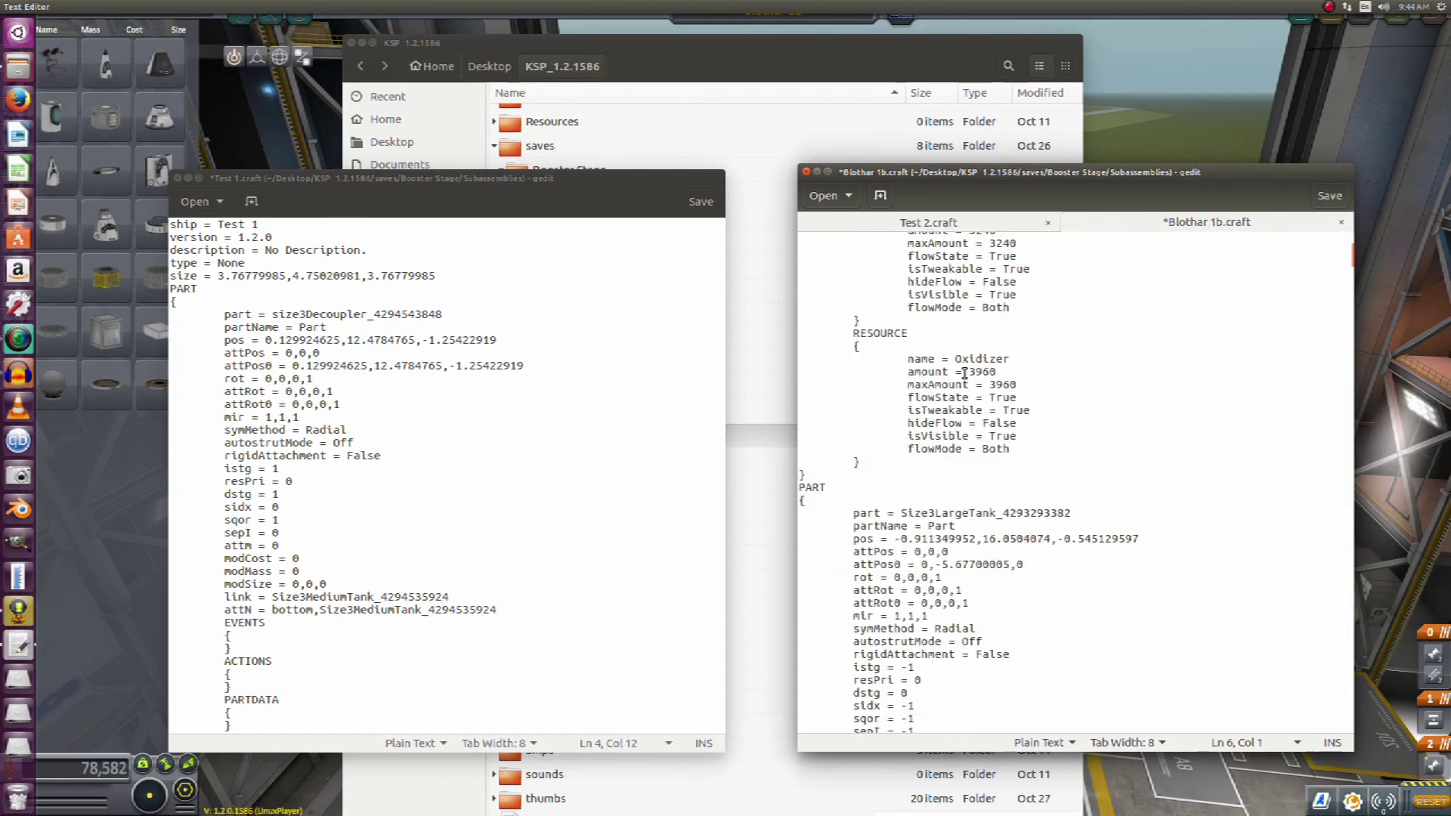
scroll(950, 469, down, 20)
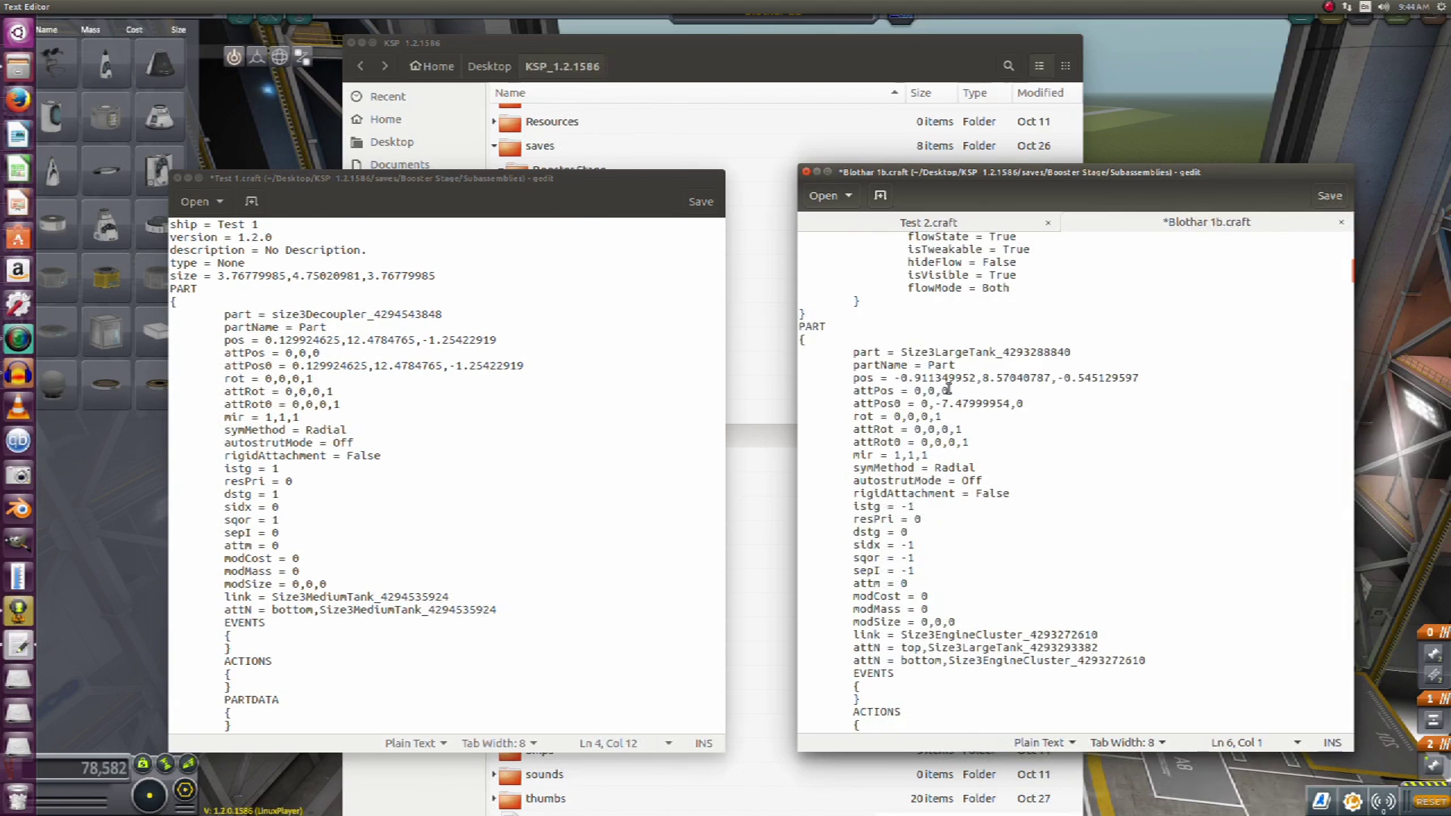
scroll(951, 370, down, 15)
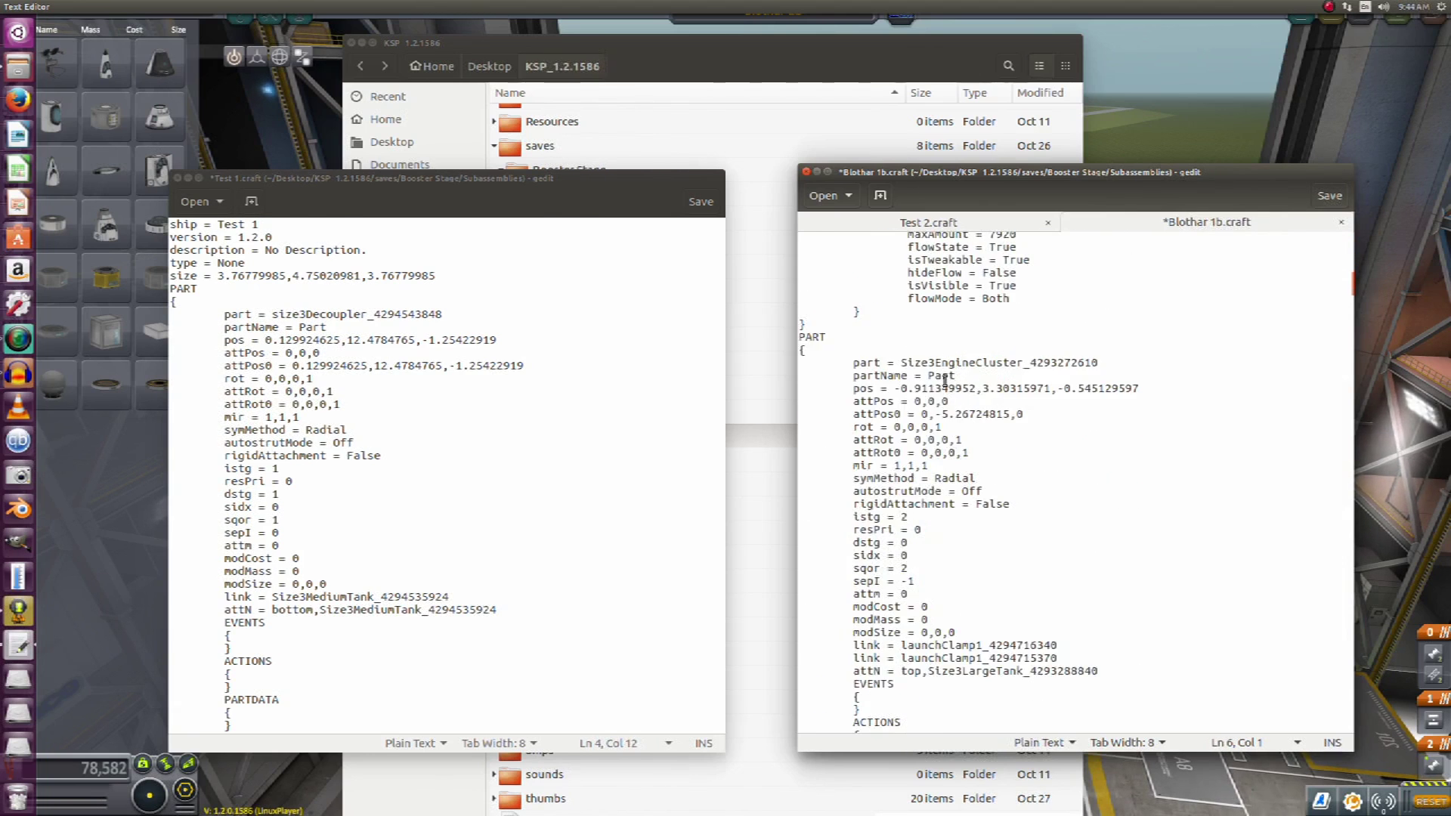
scroll(961, 376, down, 20)
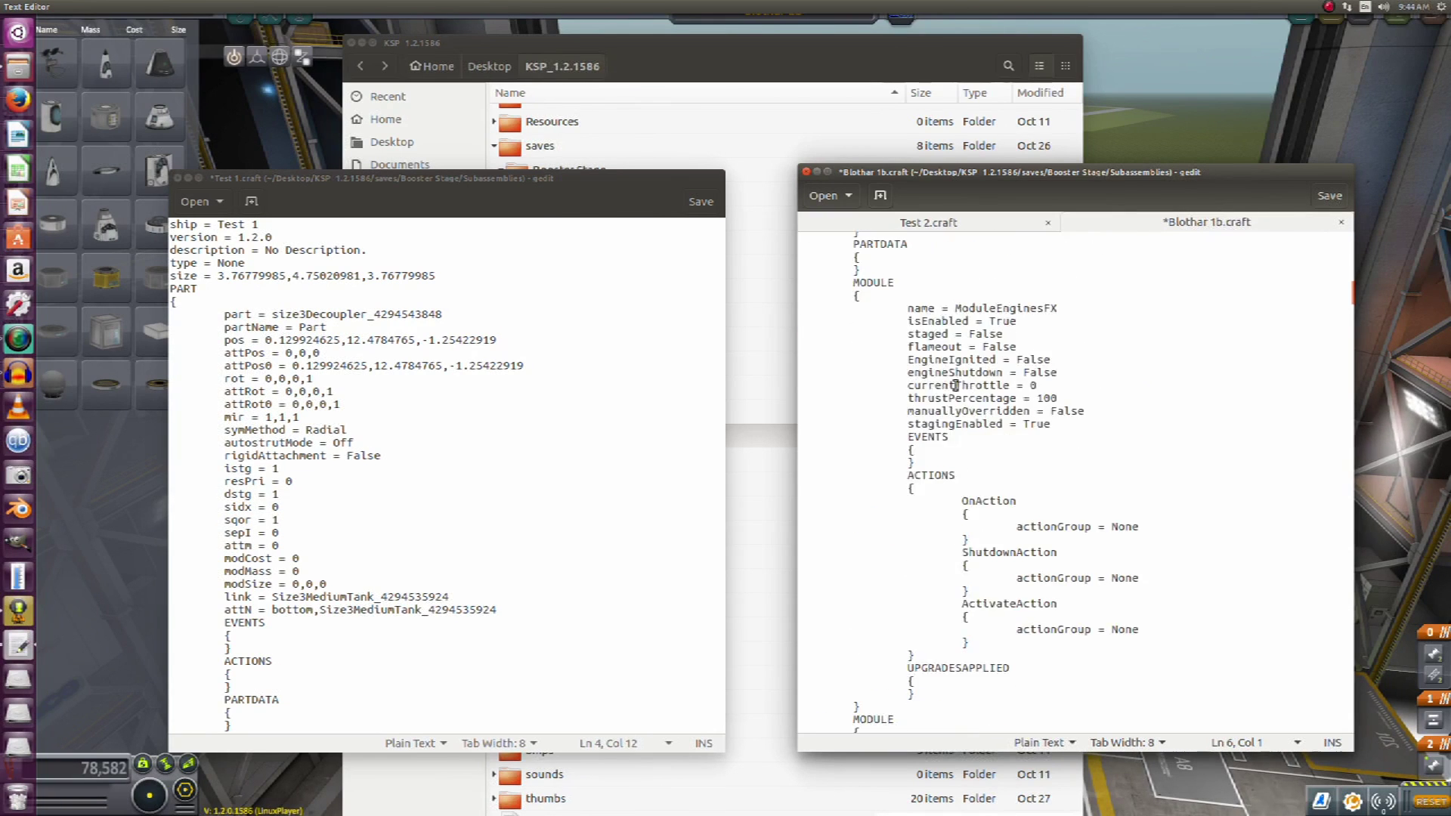
scroll(944, 383, down, 20)
scroll(943, 383, down, 9)
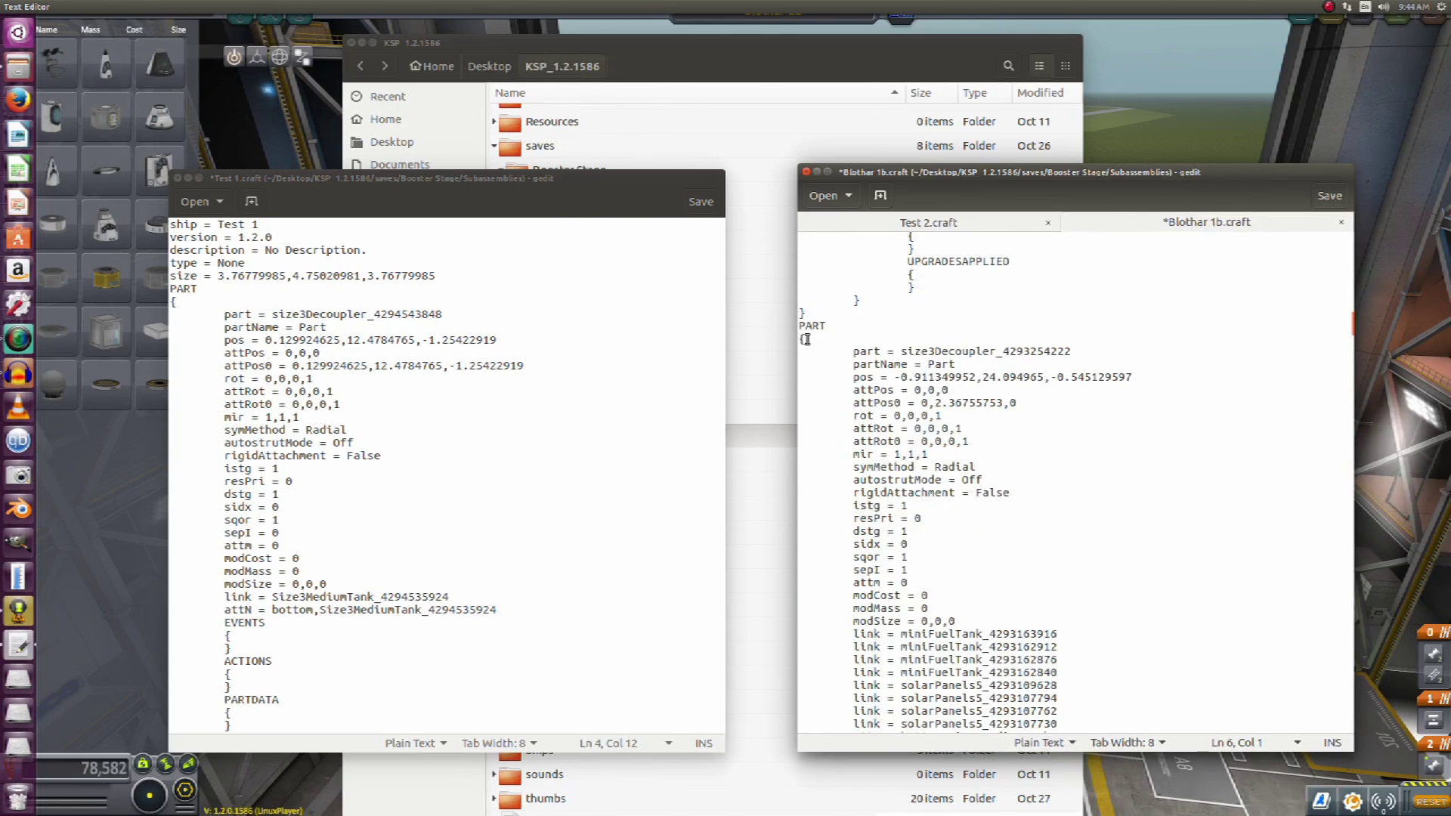
drag(798, 326, 835, 534)
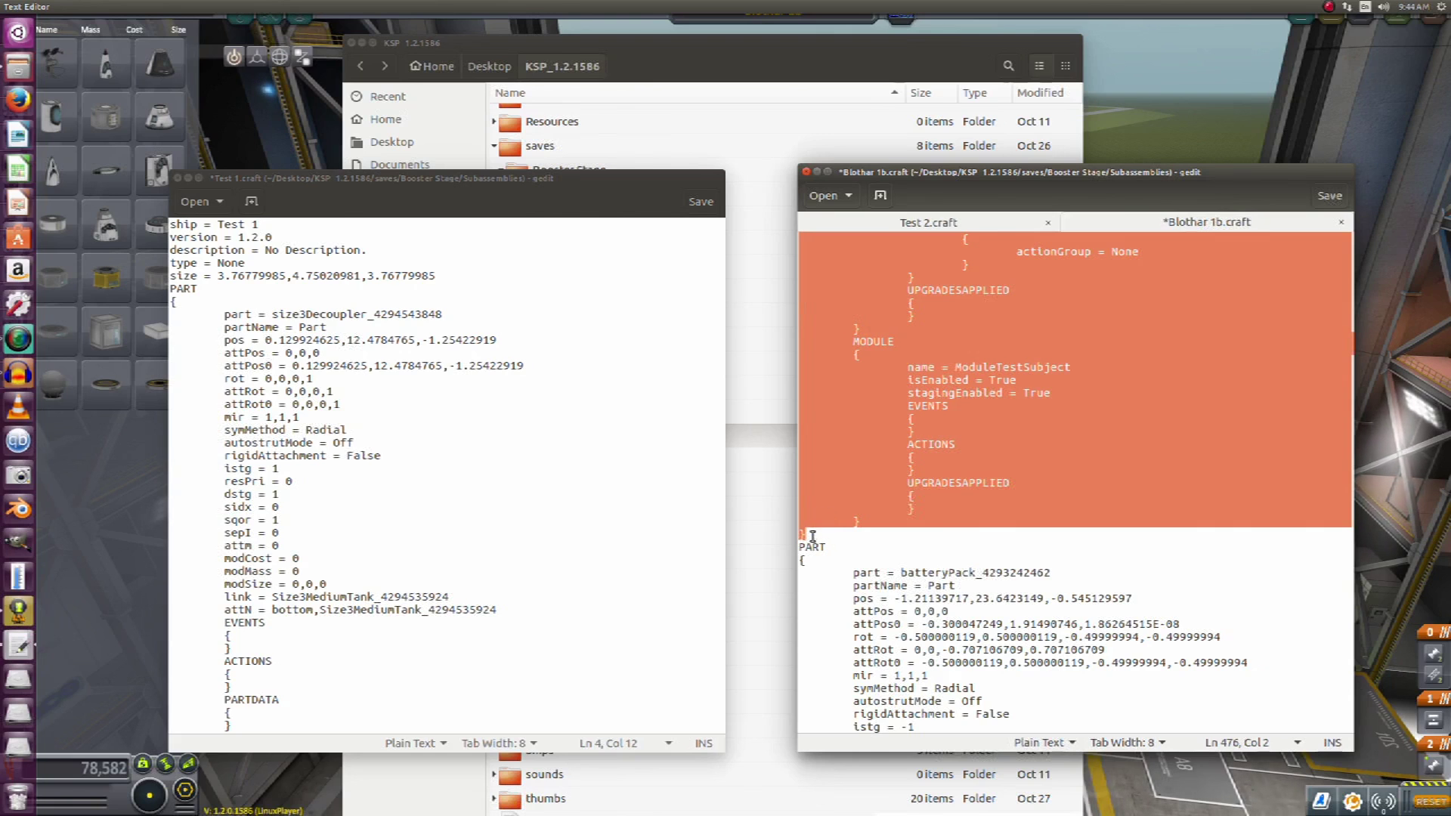
right_click(811, 536)
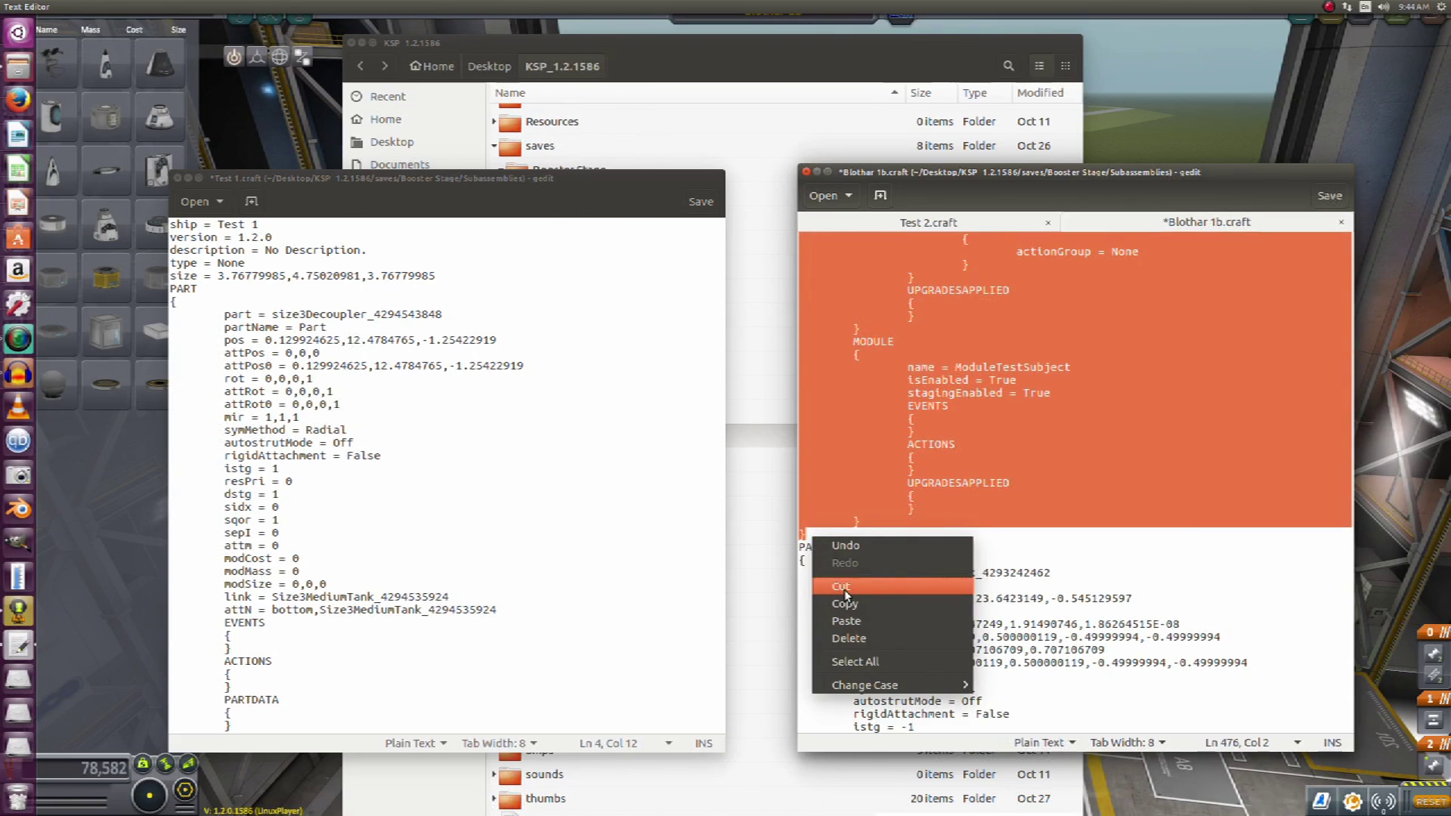
click(843, 587)
scroll(923, 360, up, 5)
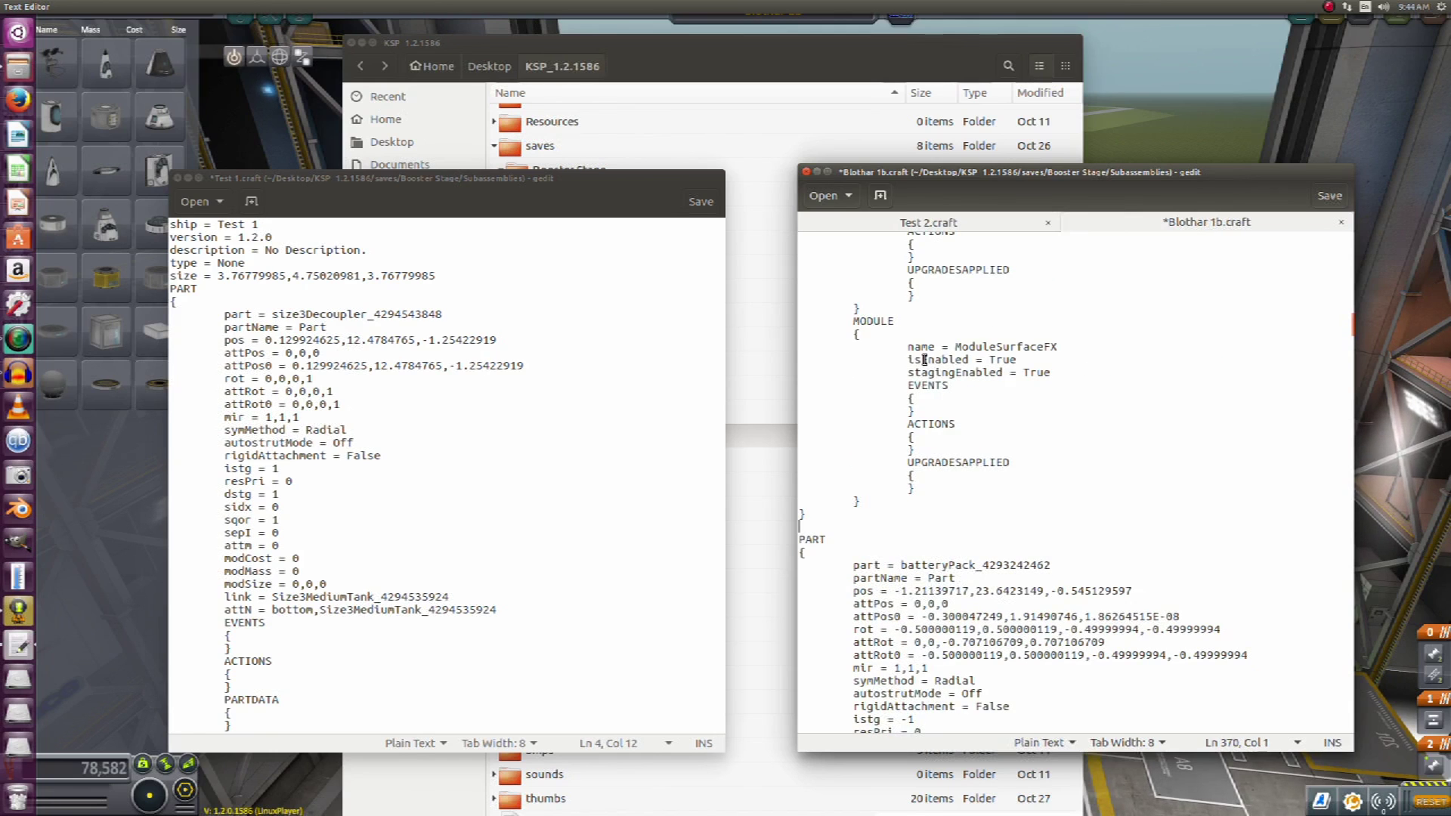
scroll(924, 359, up, 15)
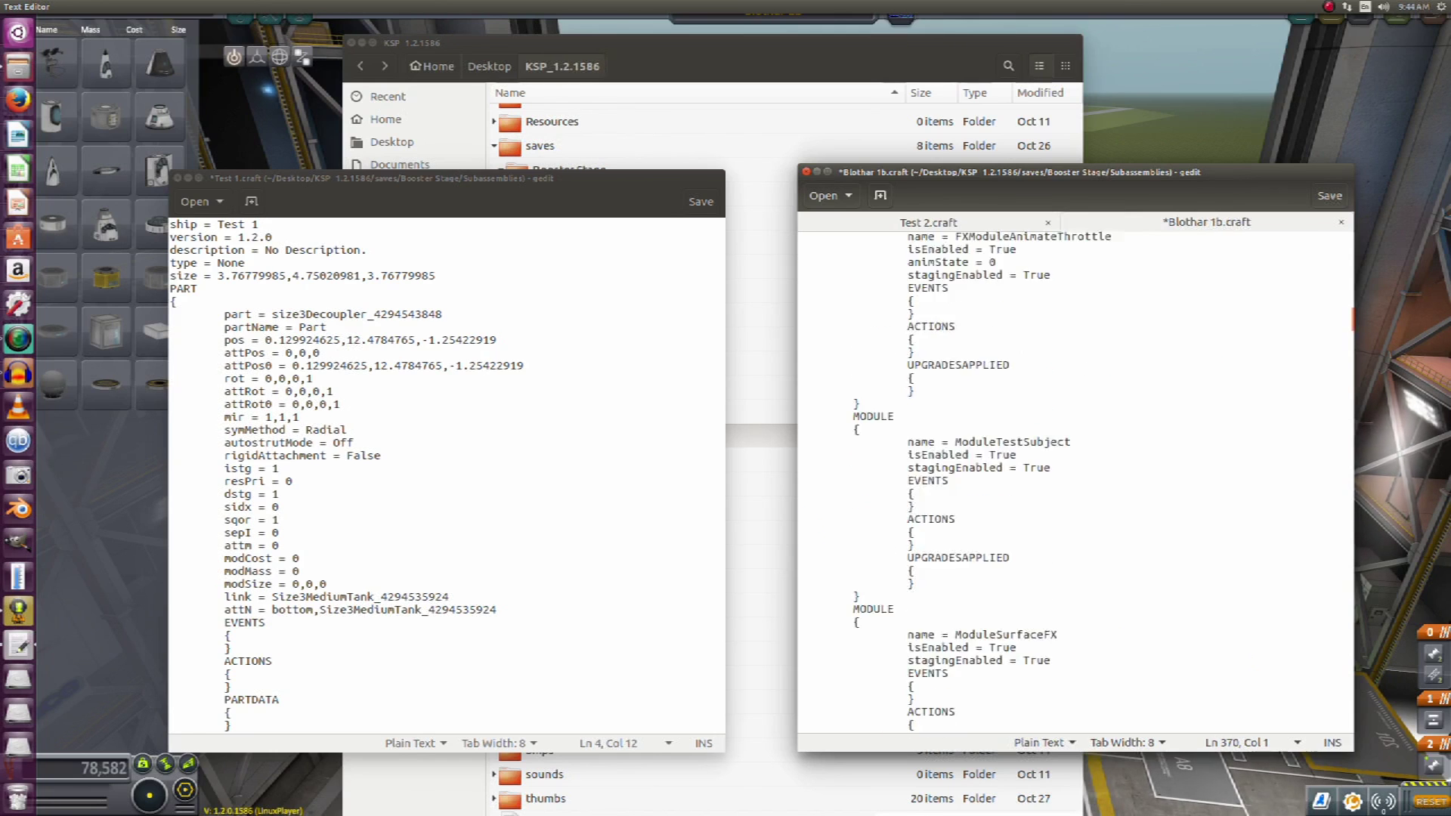
scroll(918, 348, up, 15)
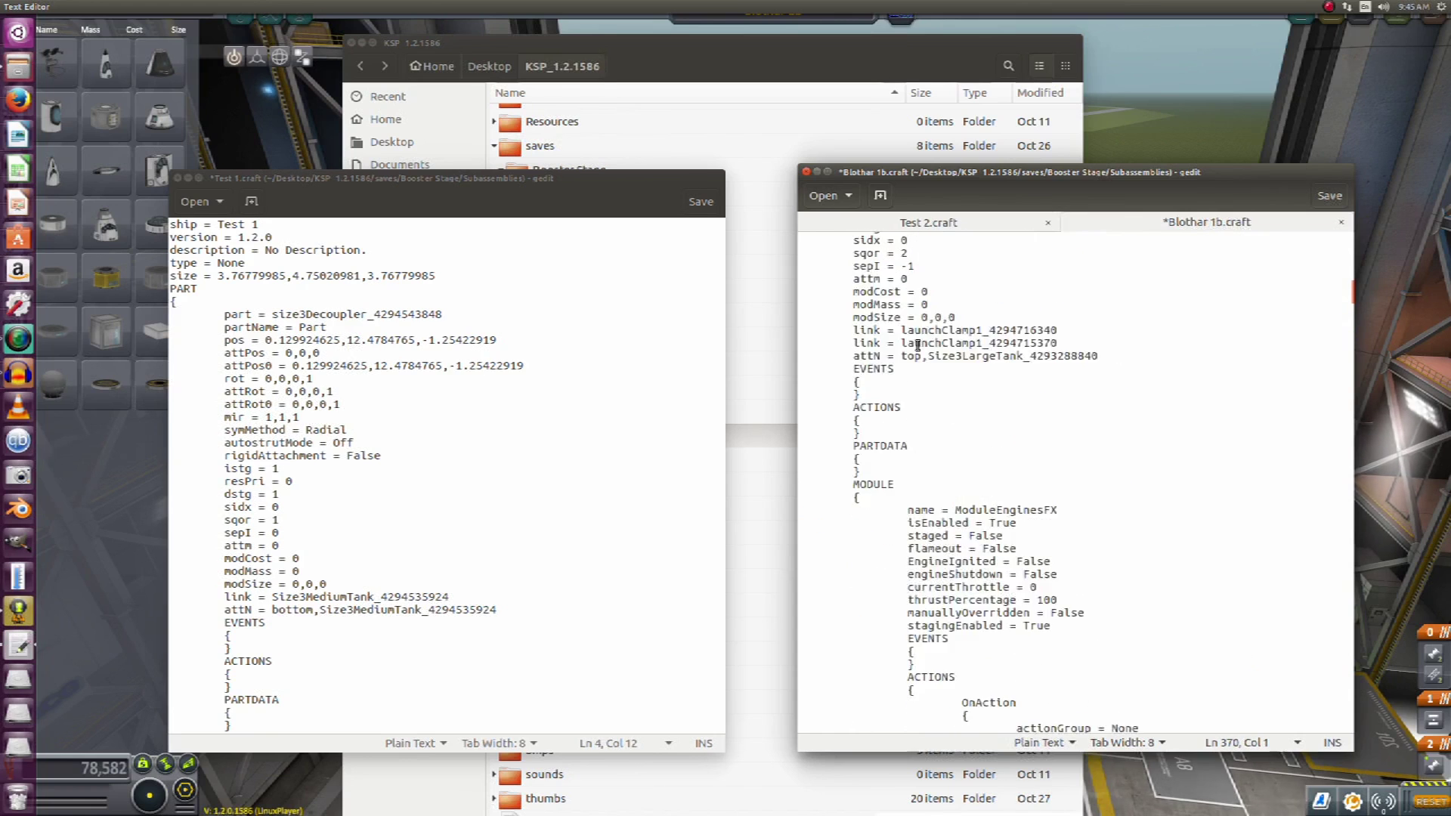
scroll(918, 345, up, 15)
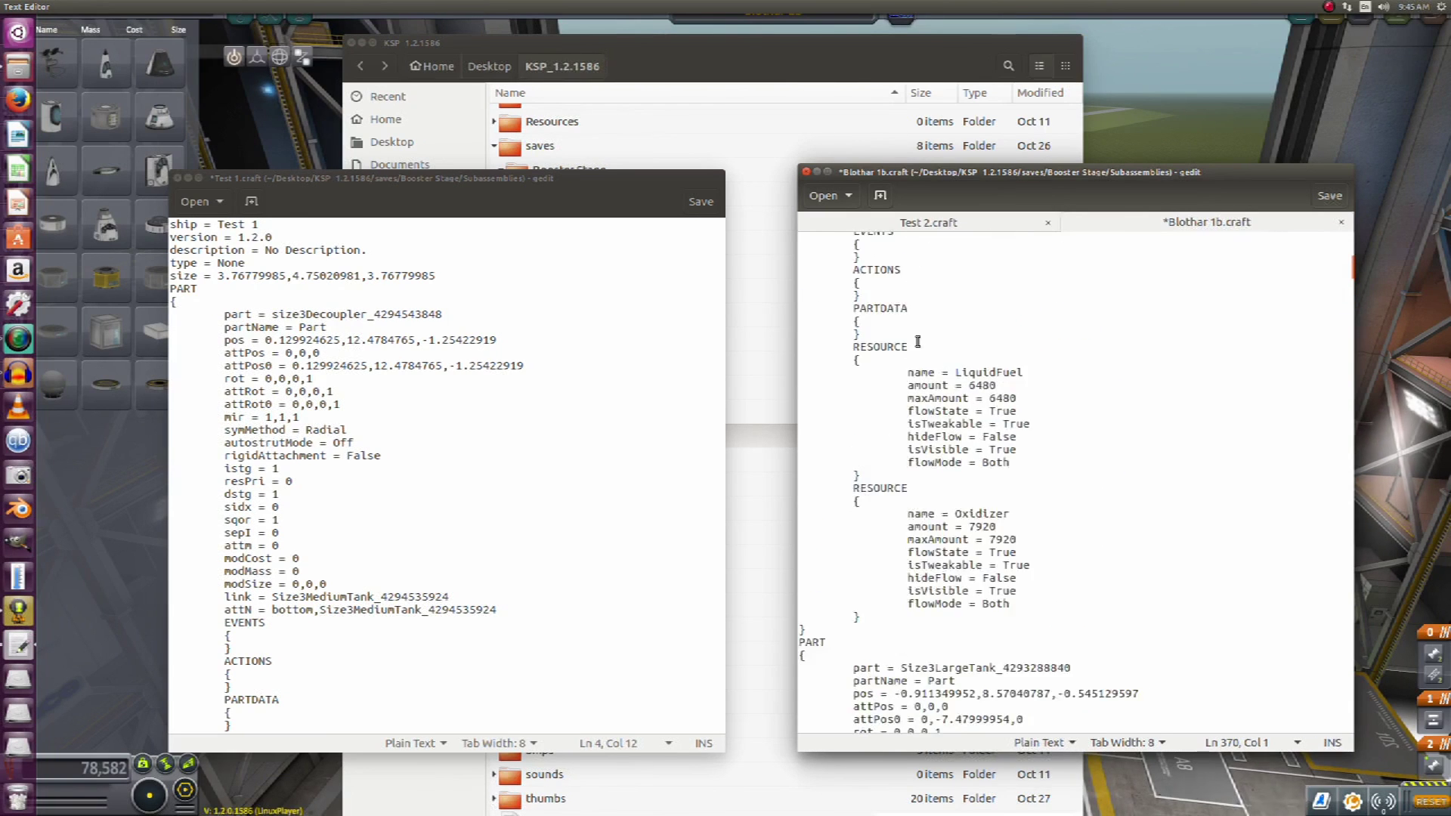
scroll(917, 342, up, 10)
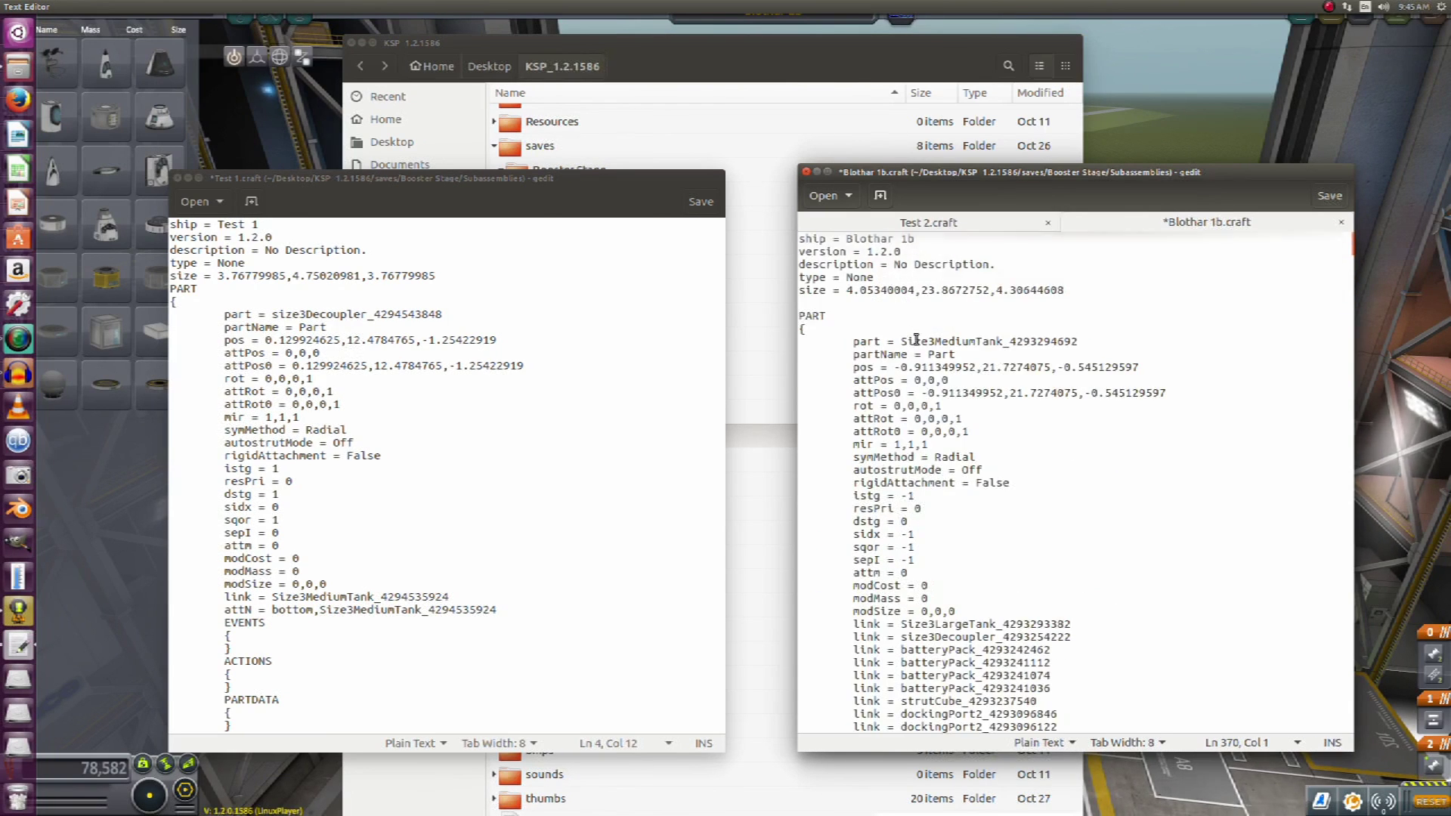
click(801, 303)
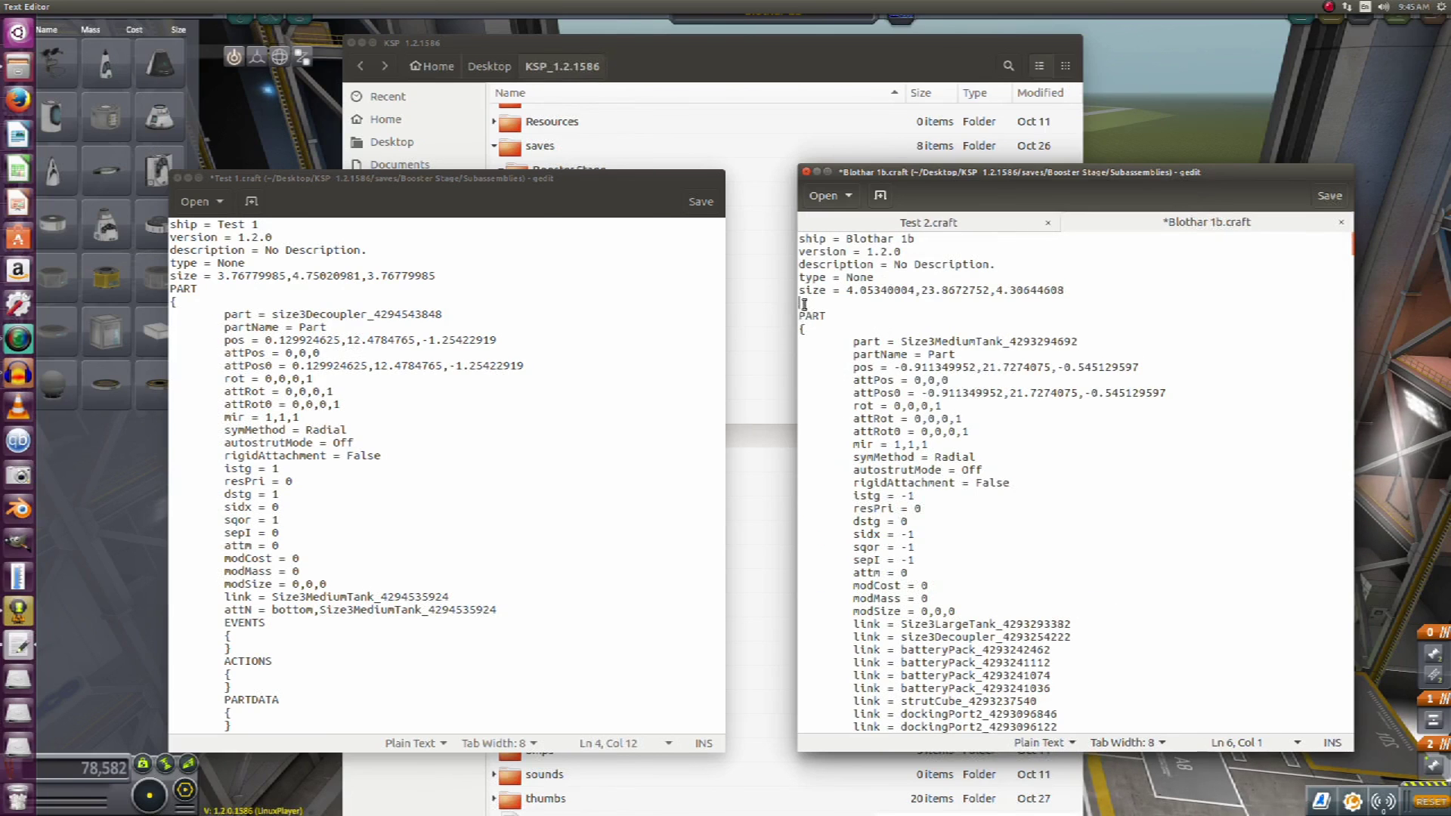
right_click(804, 304)
click(837, 388)
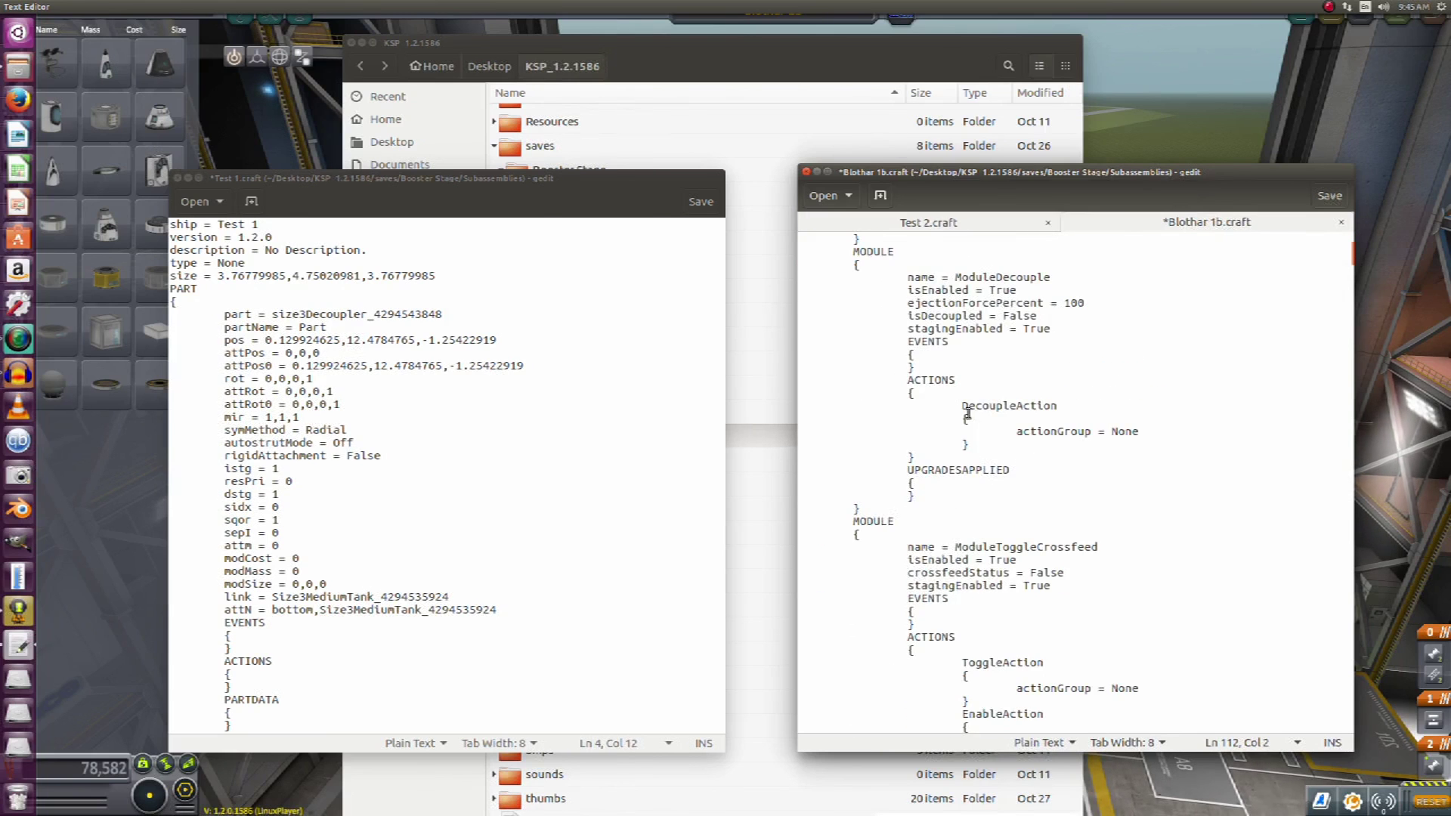
scroll(971, 412, up, 10)
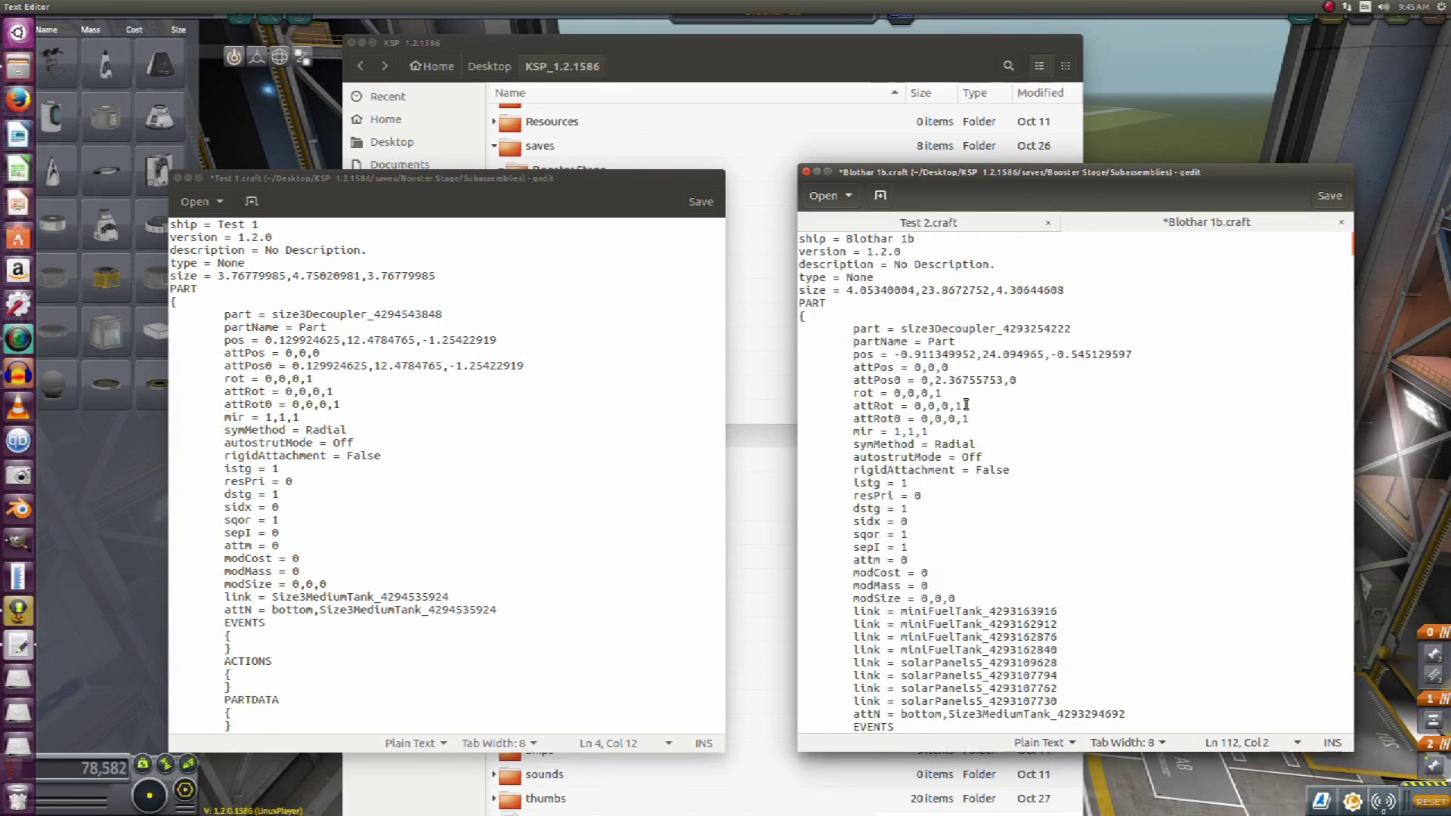
scroll(1027, 391, down, 1)
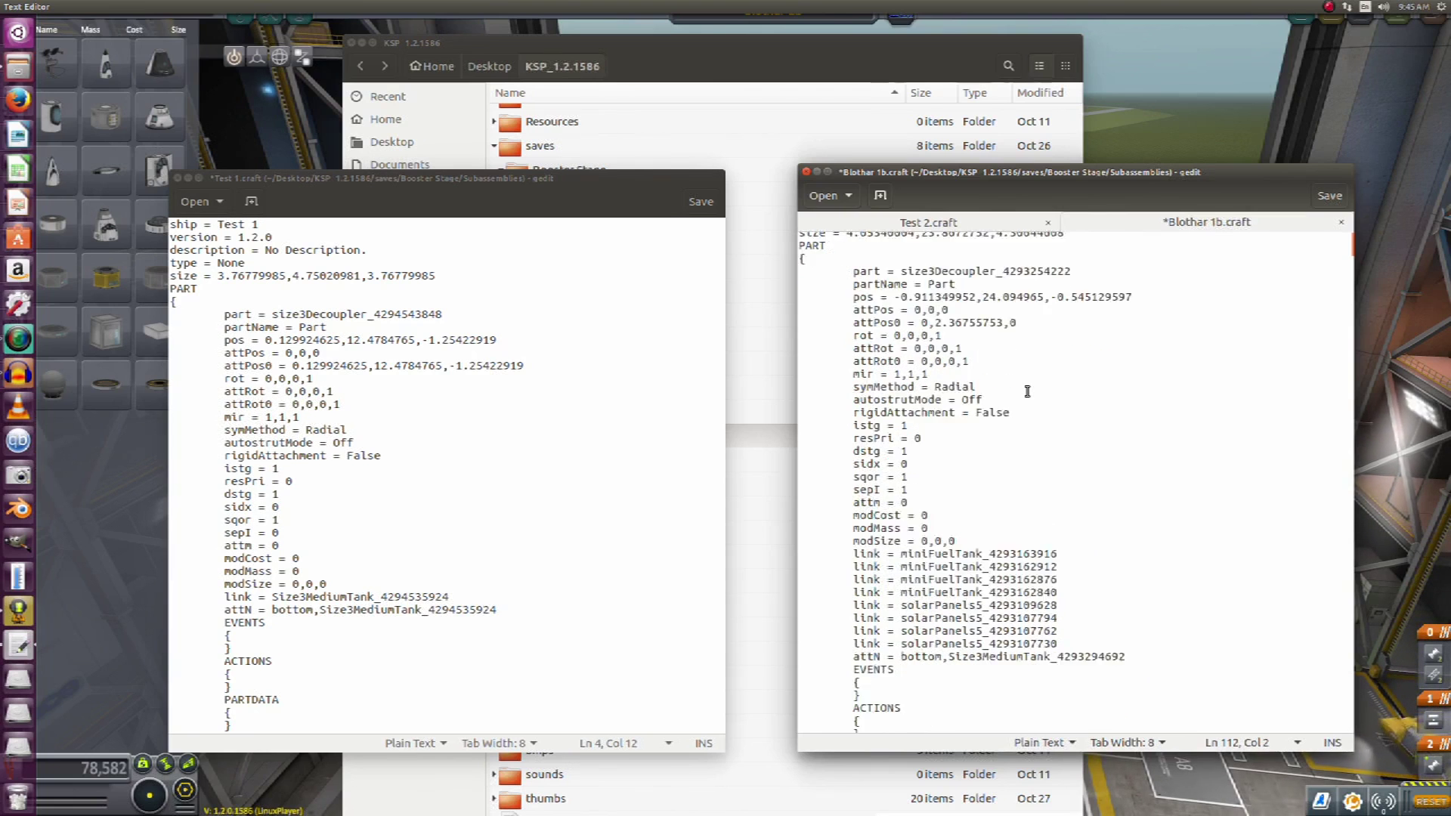
scroll(1026, 392, up, 3)
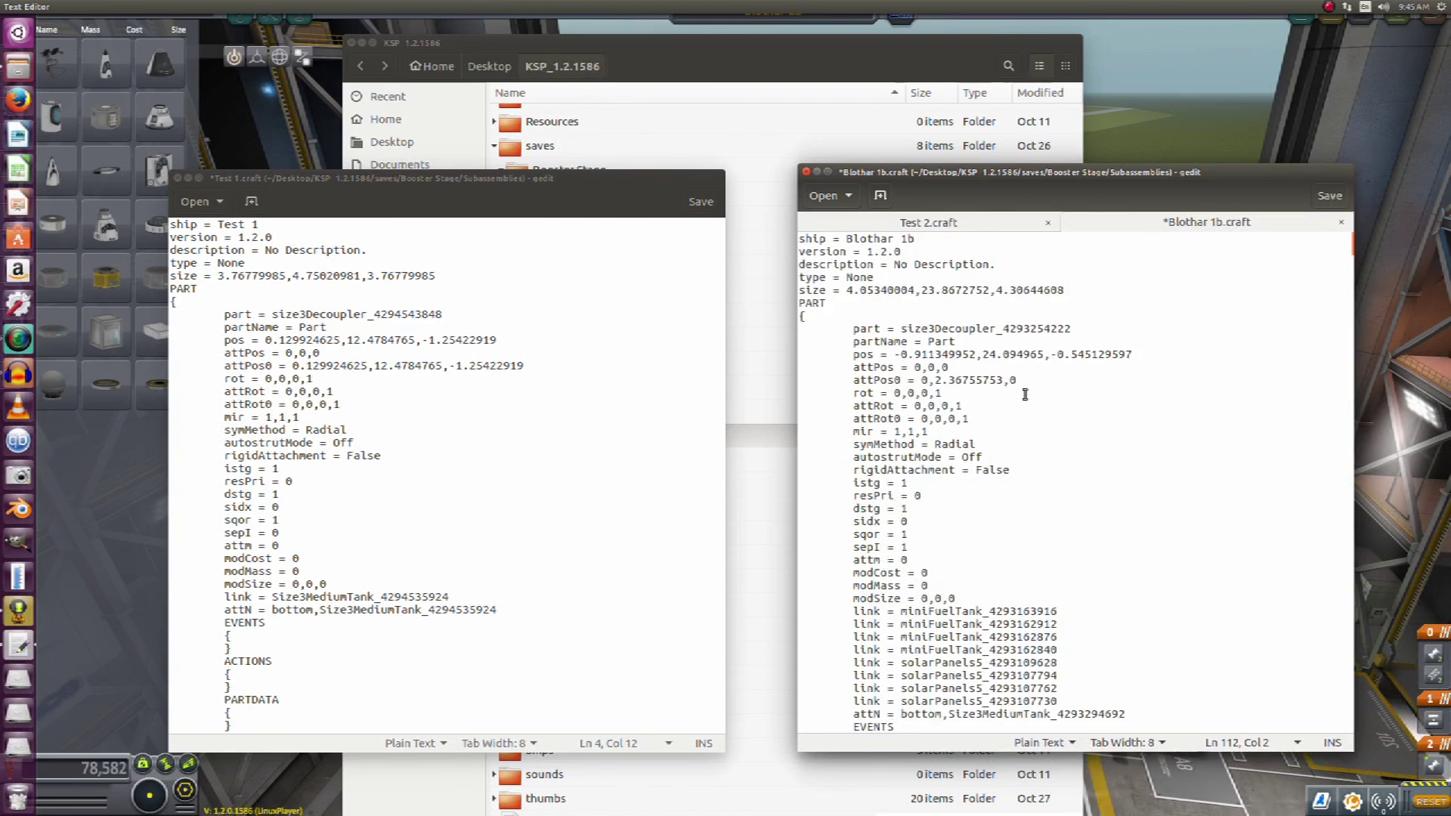
scroll(1009, 571, down, 1)
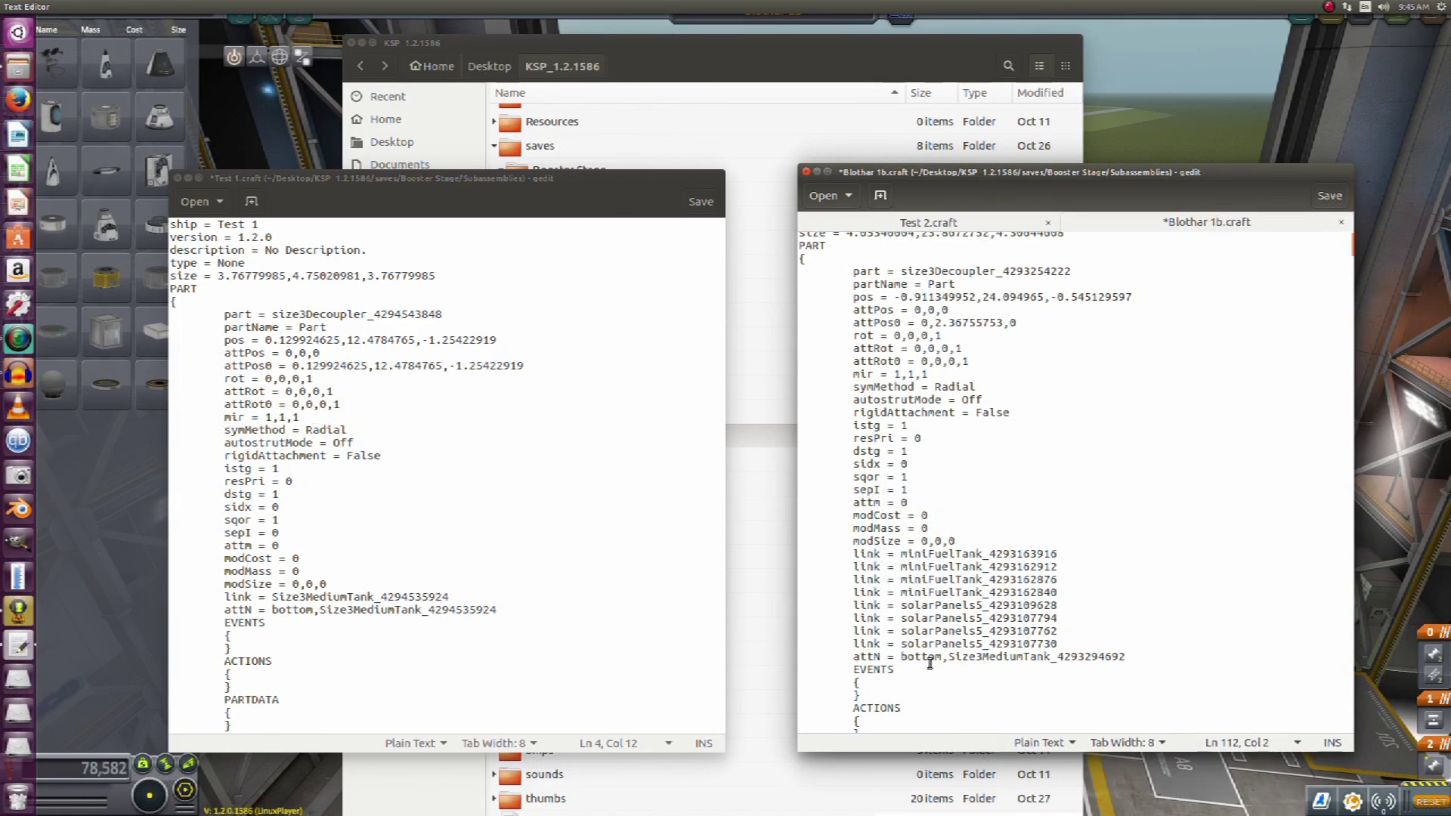
scroll(947, 672, down, 1)
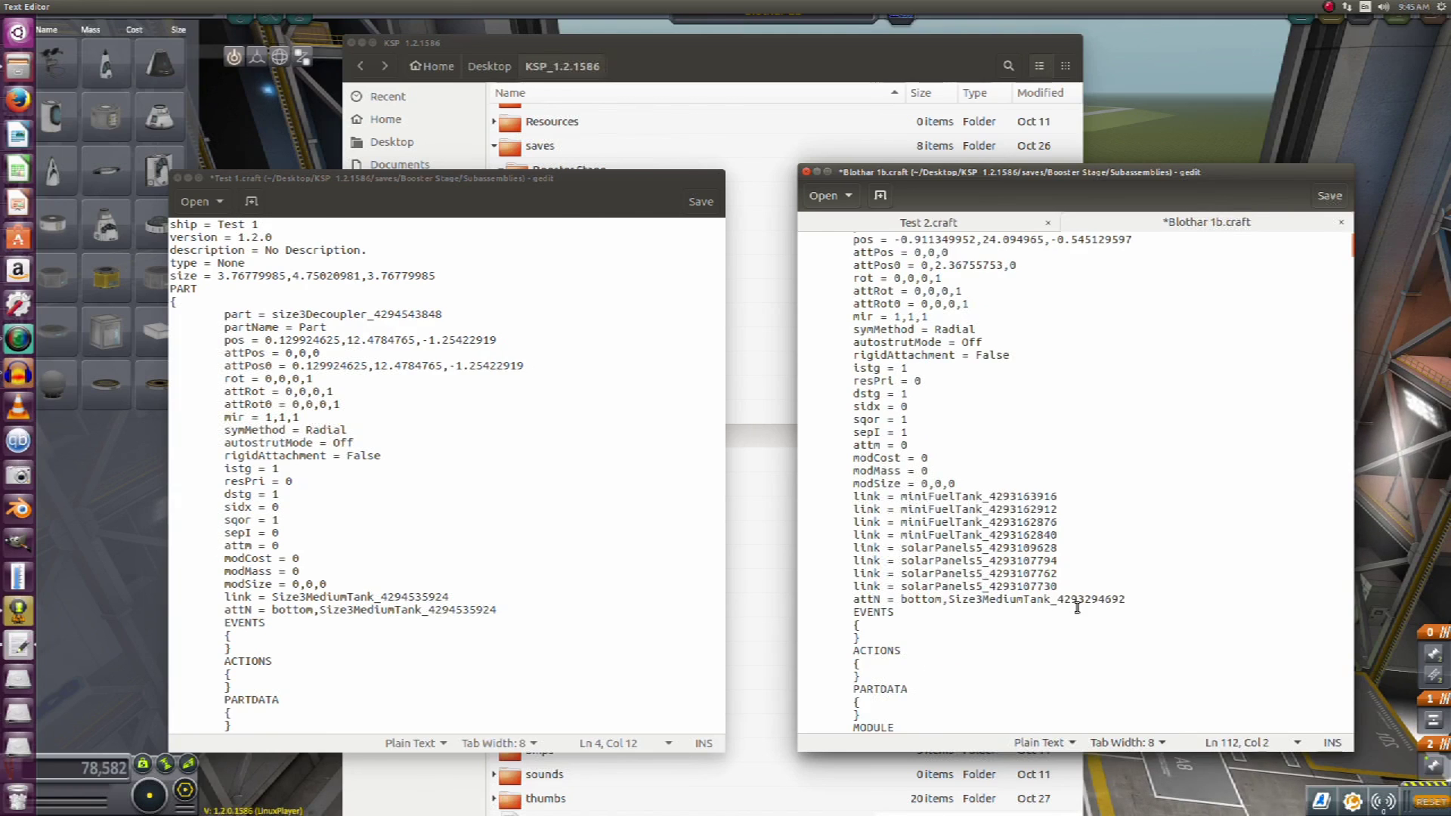
click(957, 485)
key(Return)
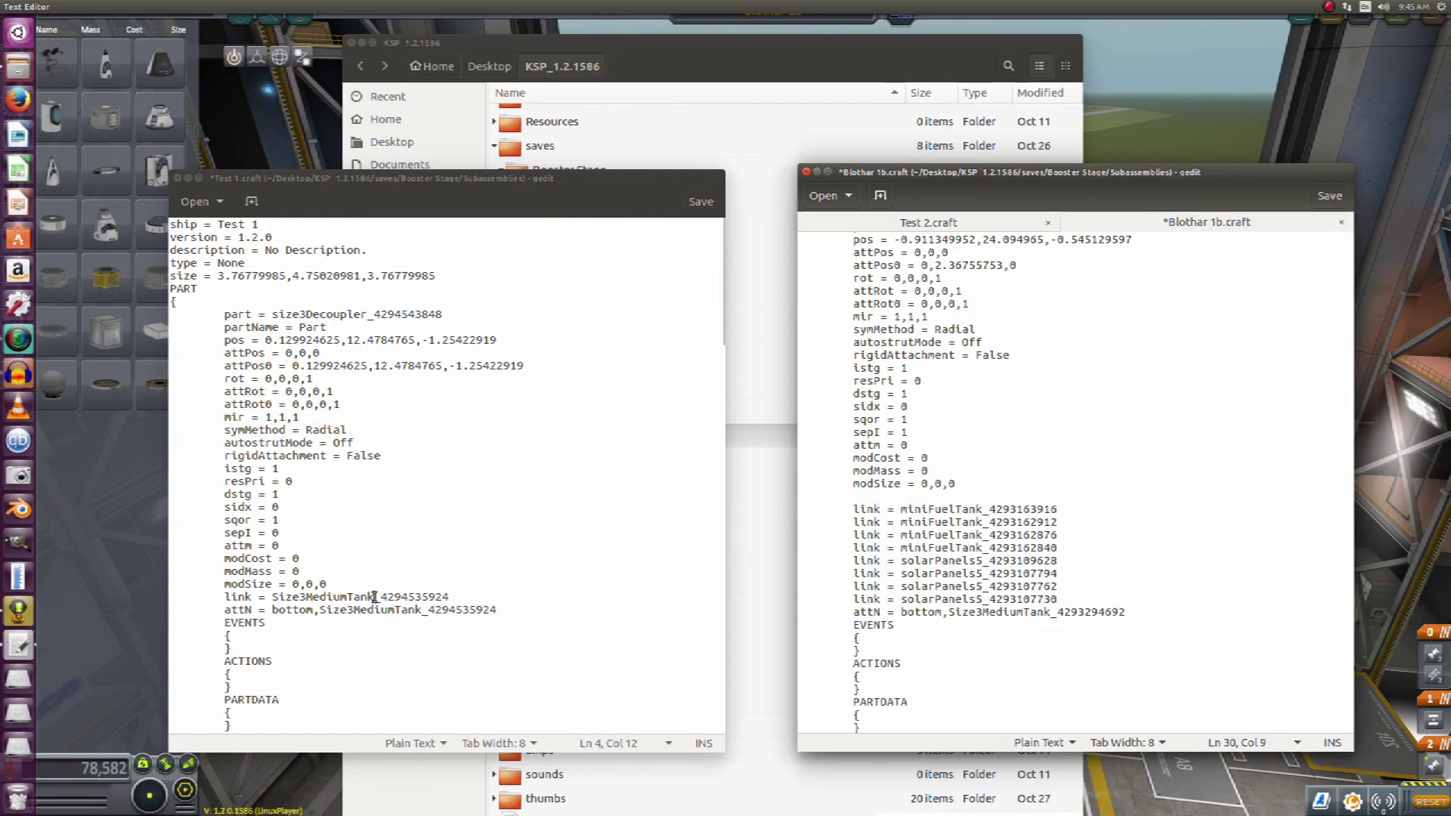
Step: Copy "link = Size3MediumTank" from the decoupler block in Test 1.craft into the new empty line of Blothar 1b.craft
drag(374, 597, 226, 597)
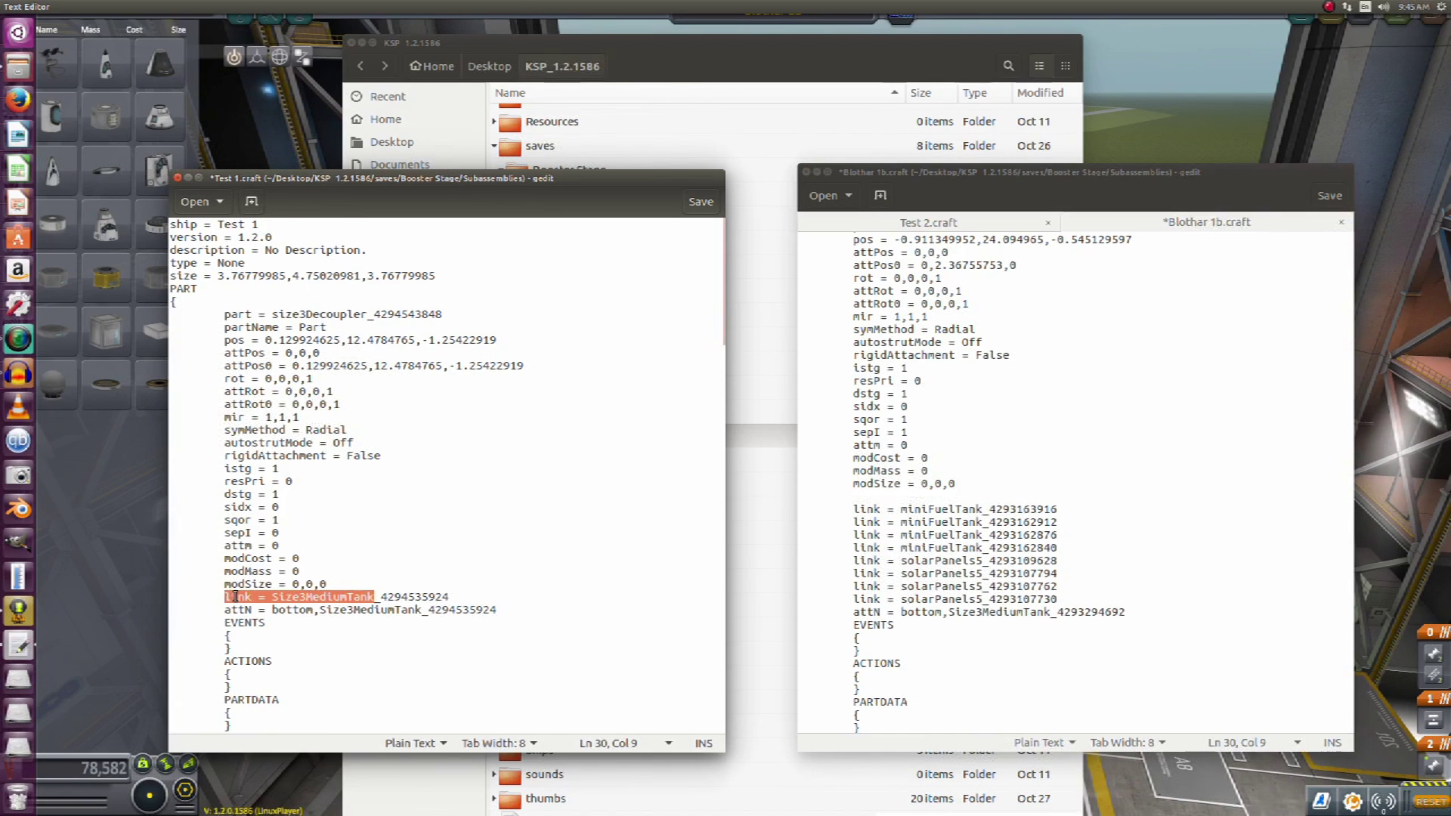
right_click(237, 597)
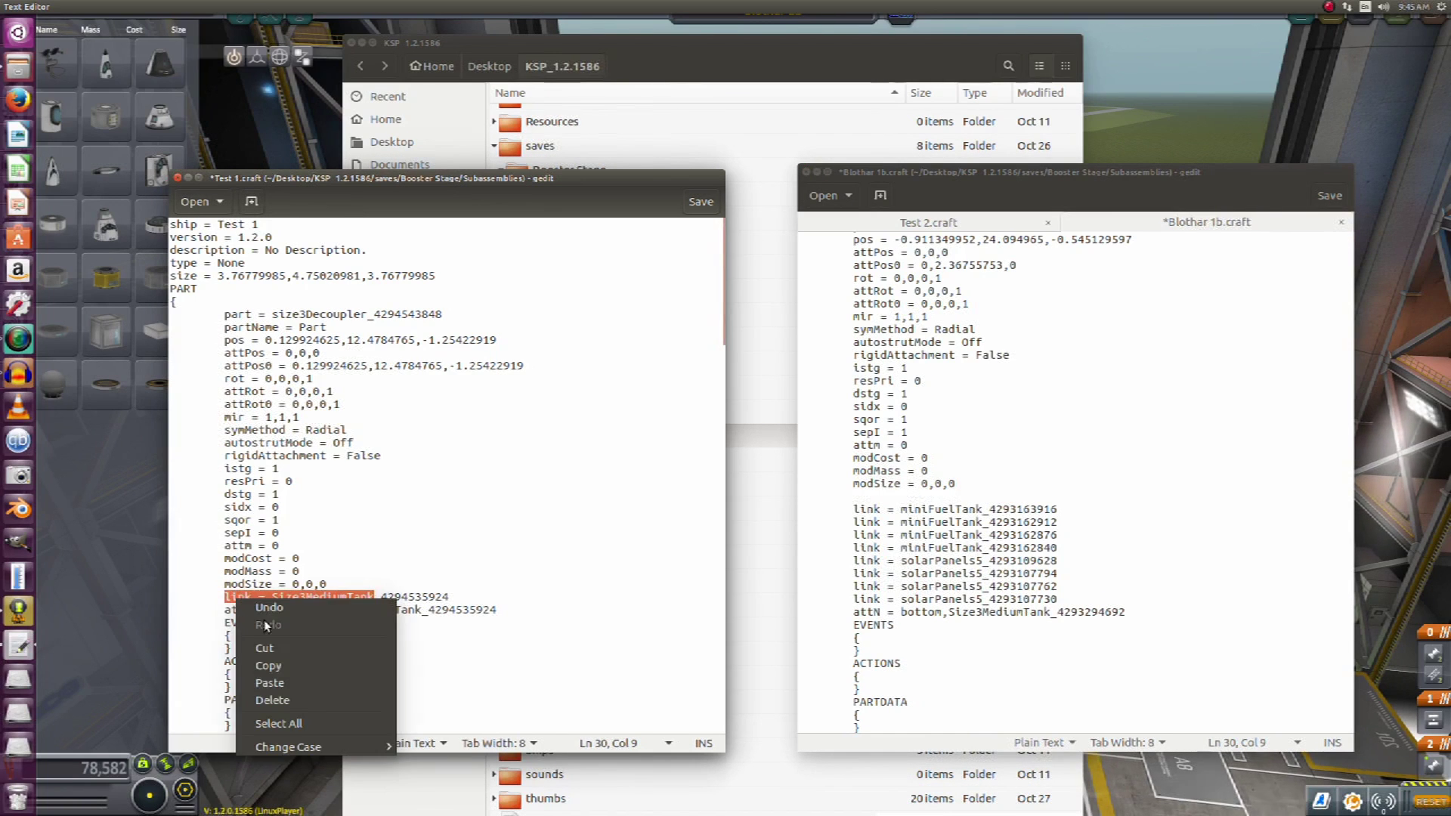
click(273, 664)
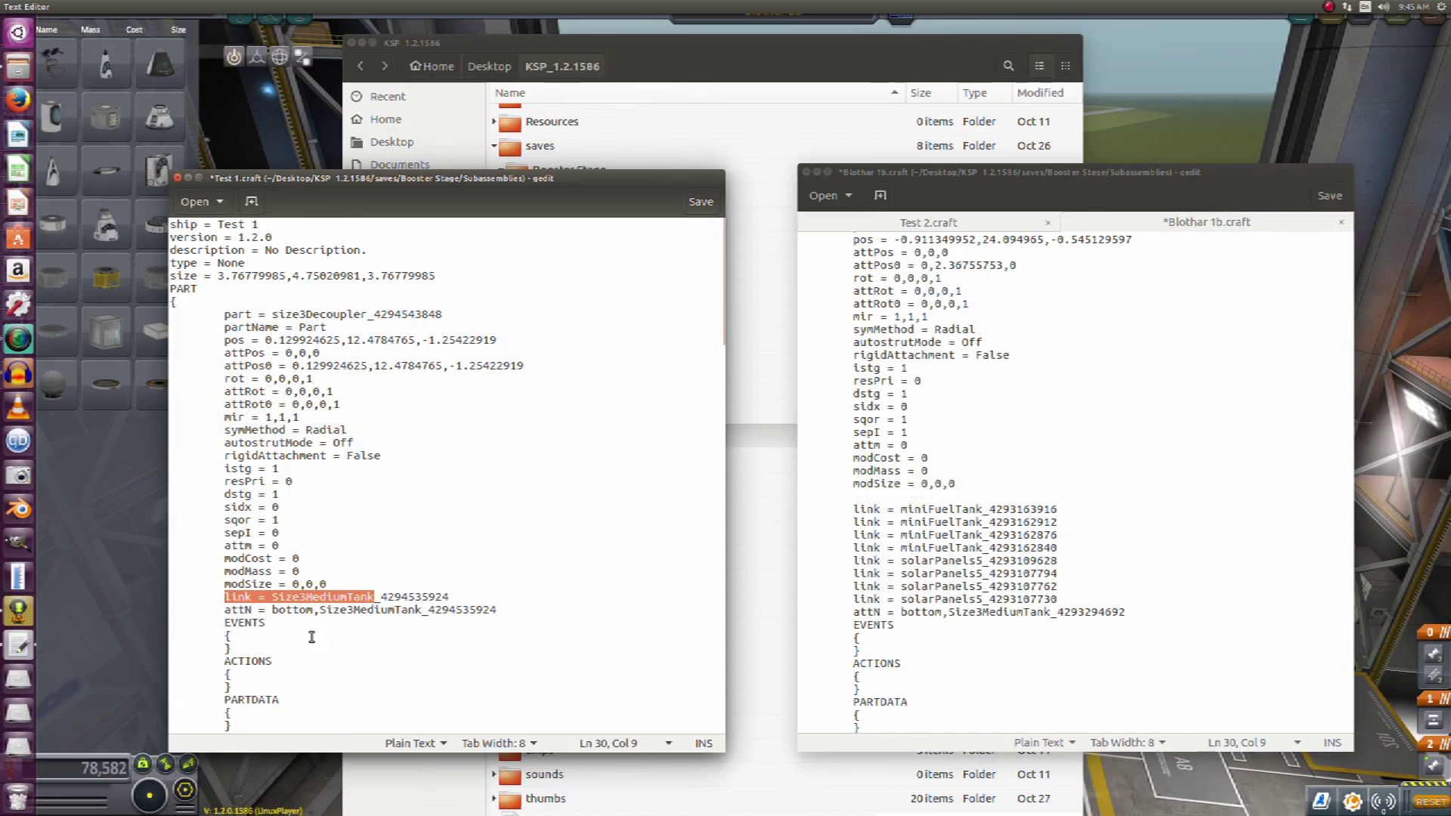
click(856, 494)
right_click(857, 496)
click(892, 581)
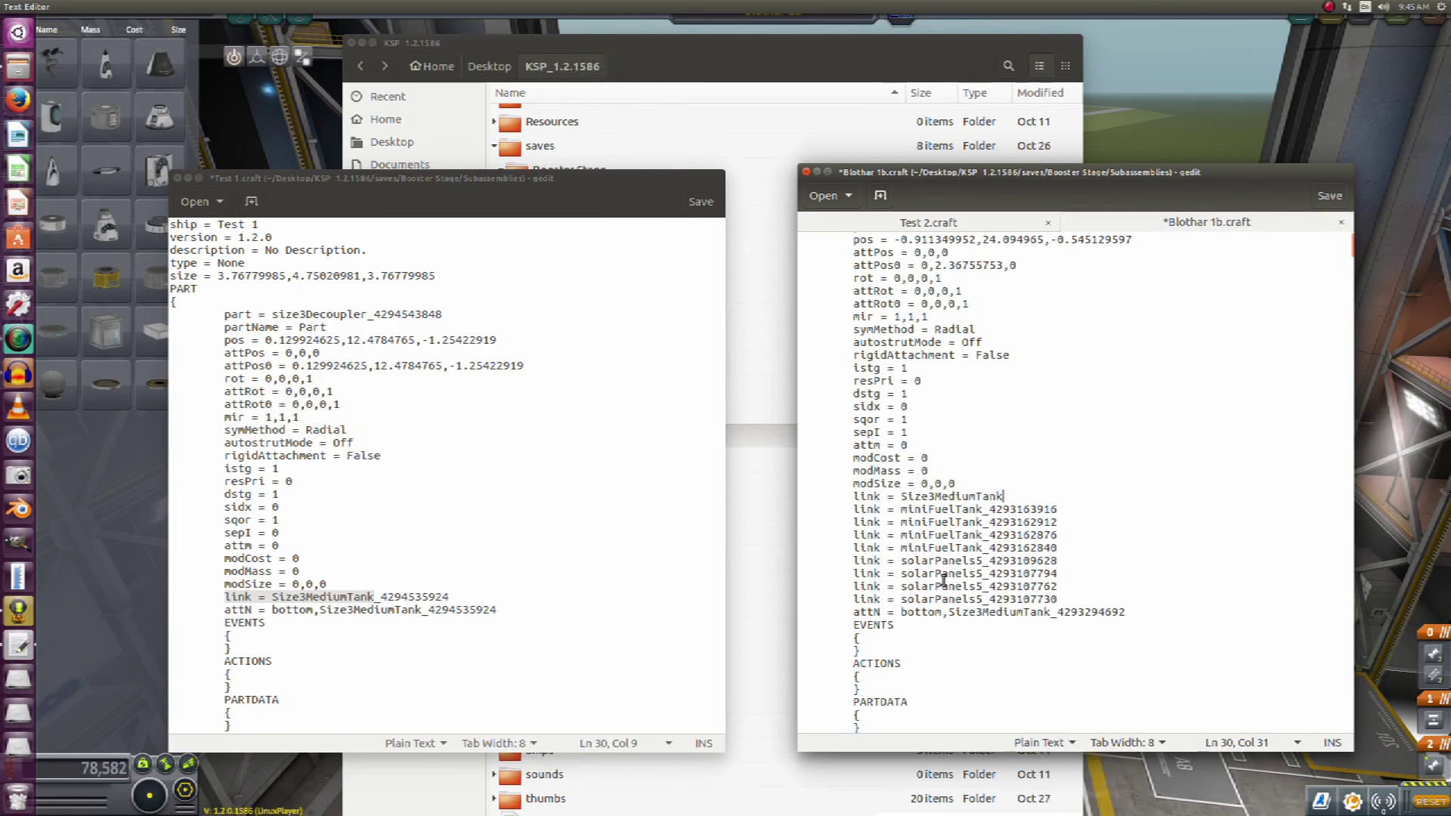
scroll(942, 578, down, 18)
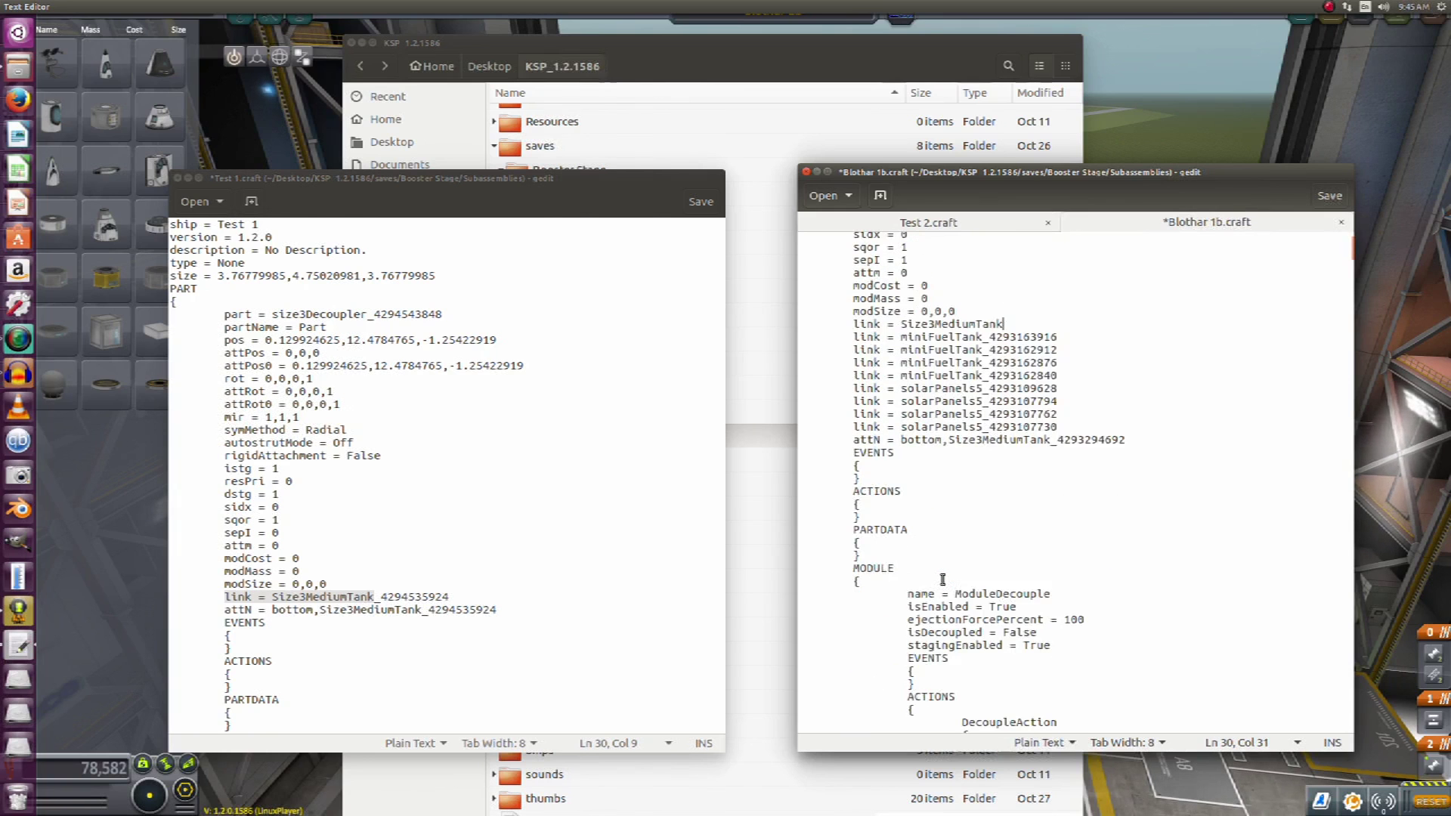
scroll(942, 576, down, 9)
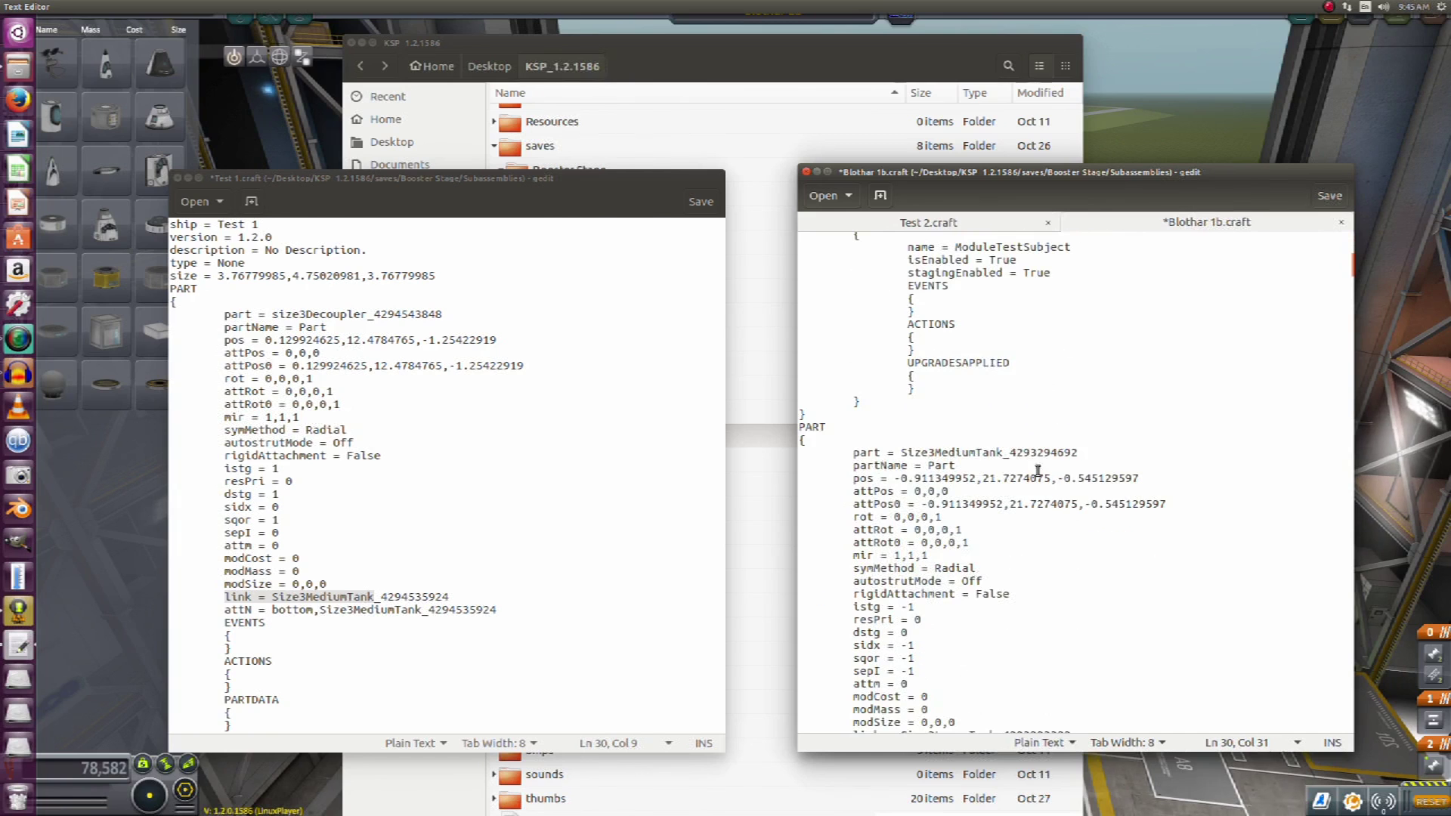
drag(1011, 452, 1082, 453)
right_click(1072, 453)
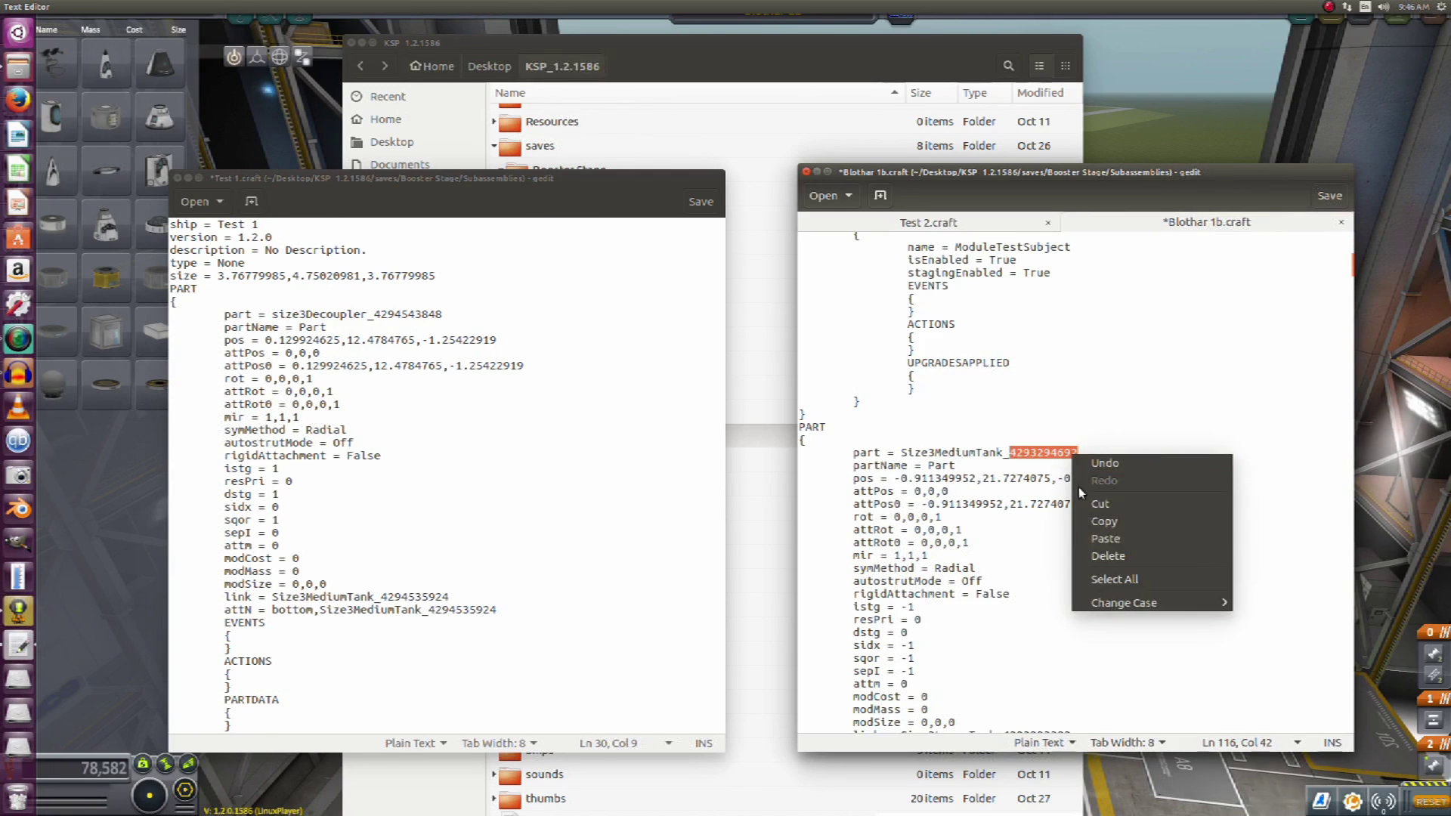
click(1102, 519)
scroll(975, 435, down, 15)
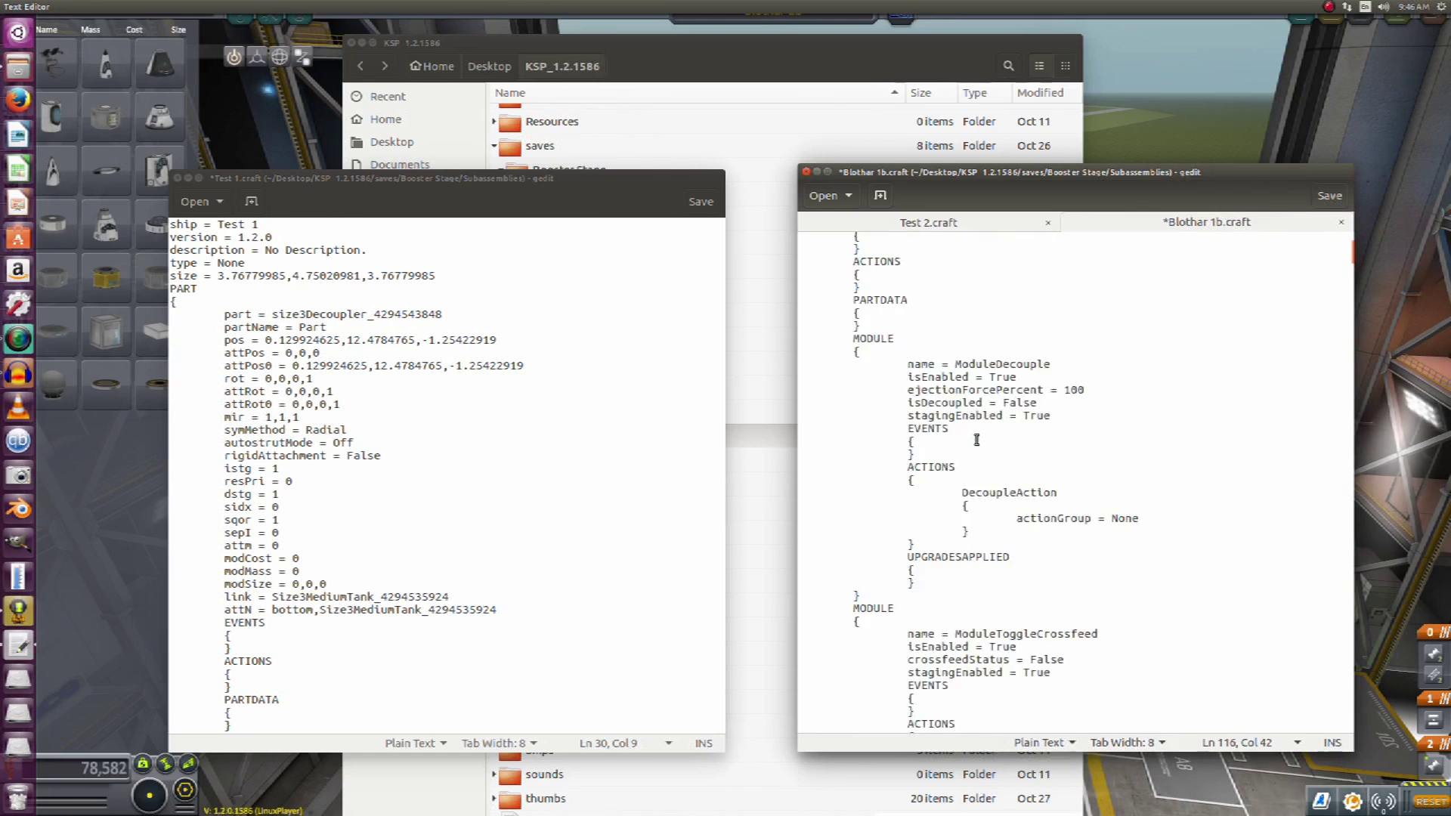
scroll(975, 435, up, 5)
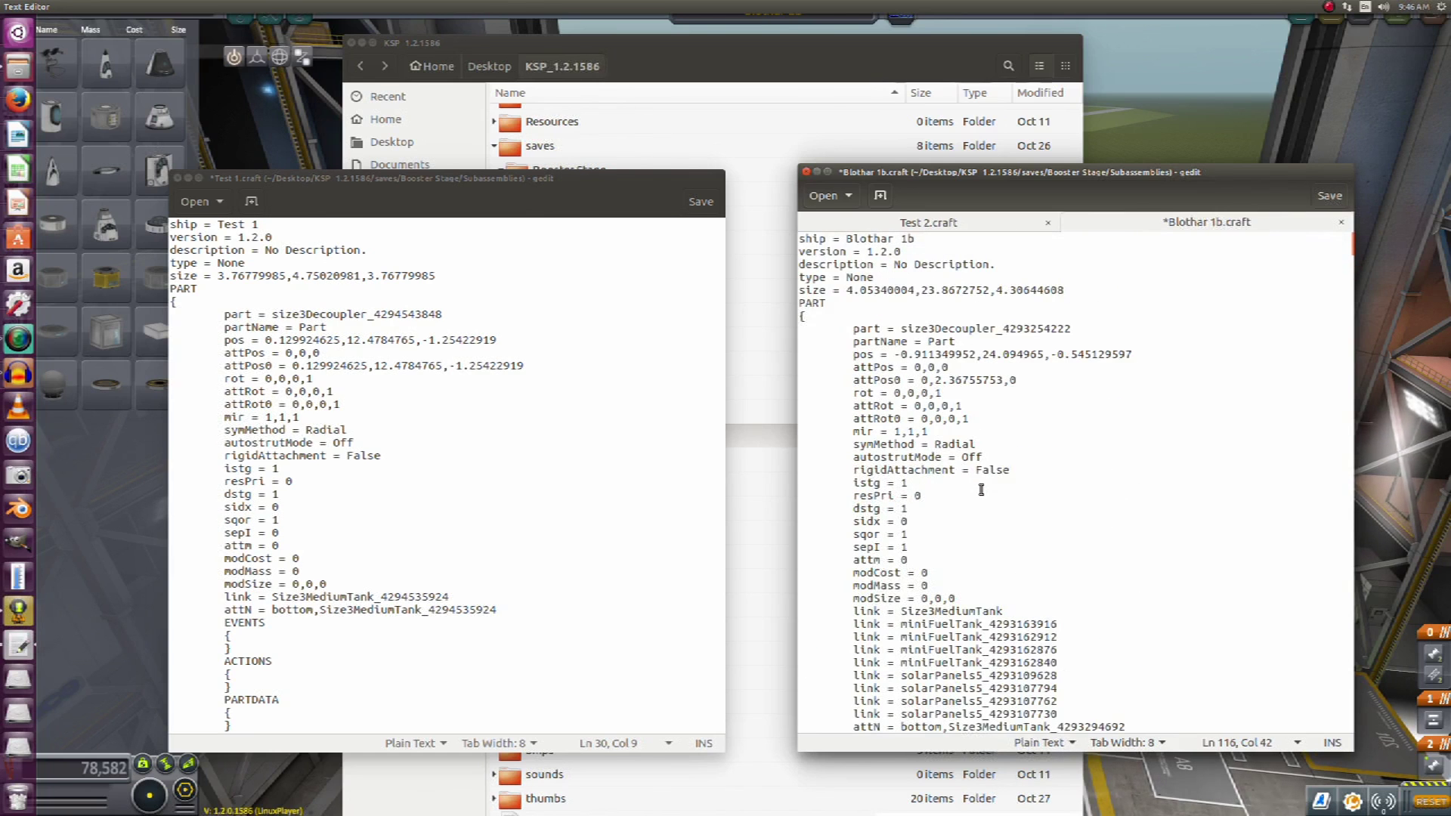
scroll(980, 489, down, 1)
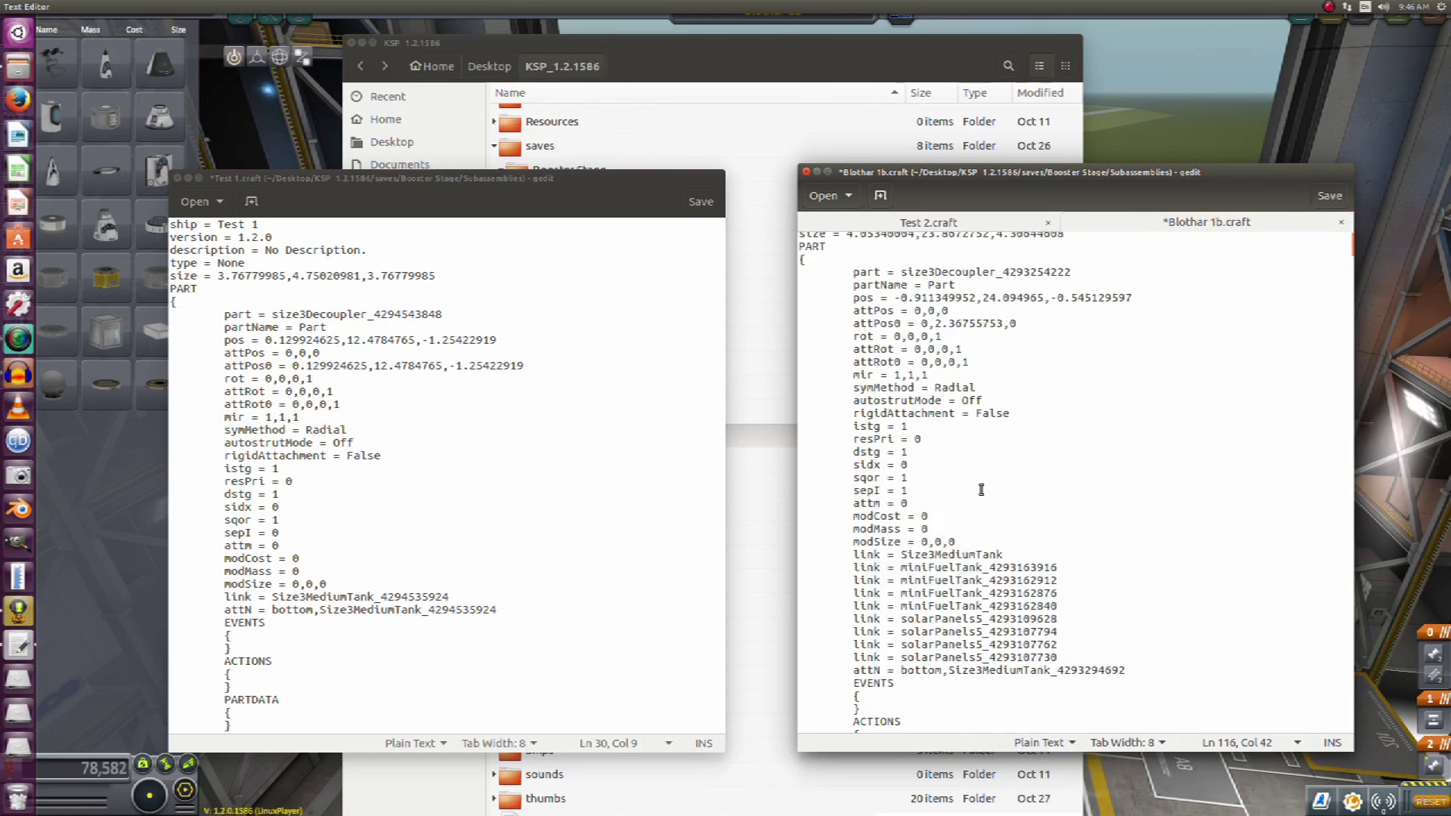
click(1006, 555)
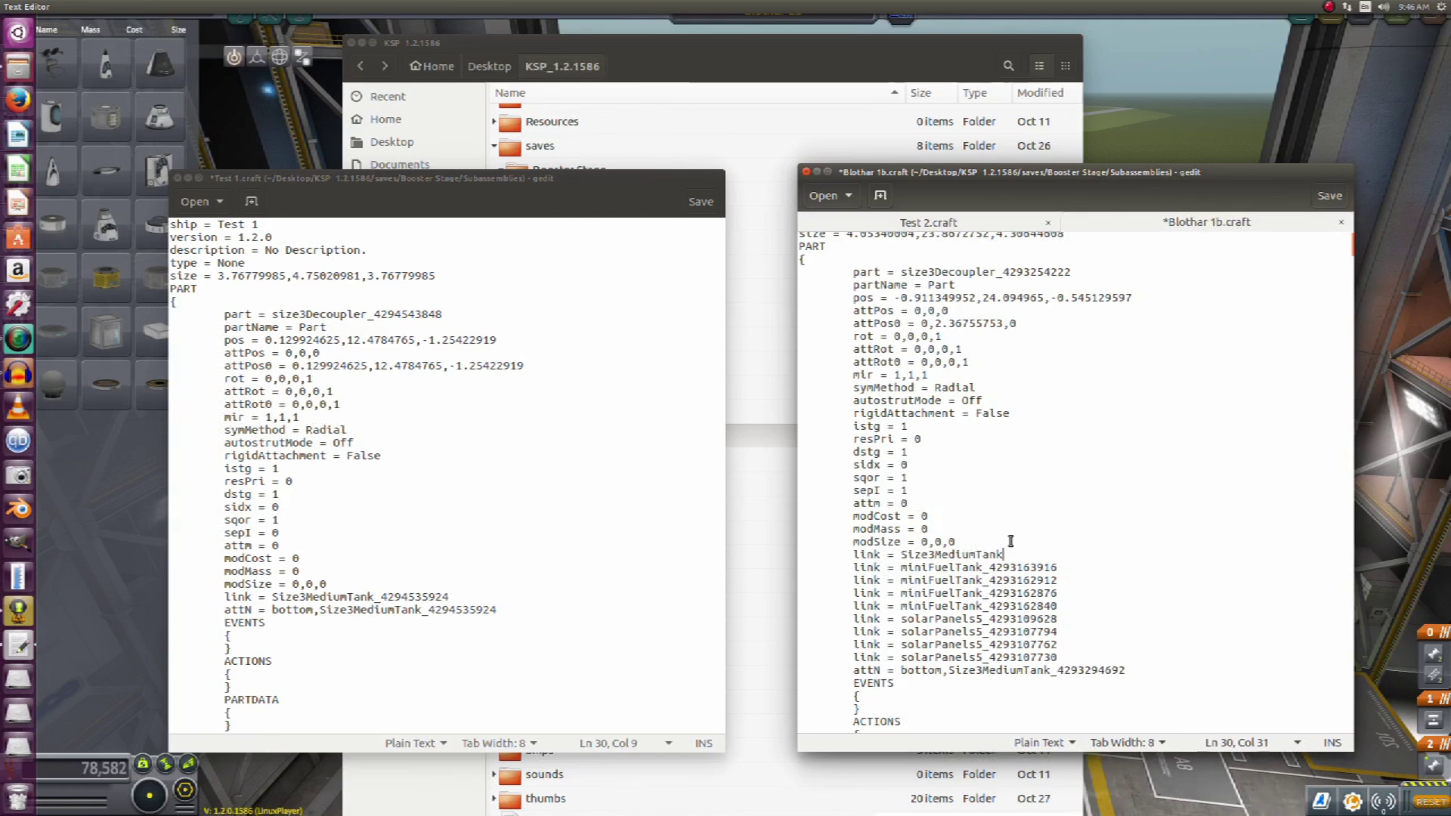
text(_)
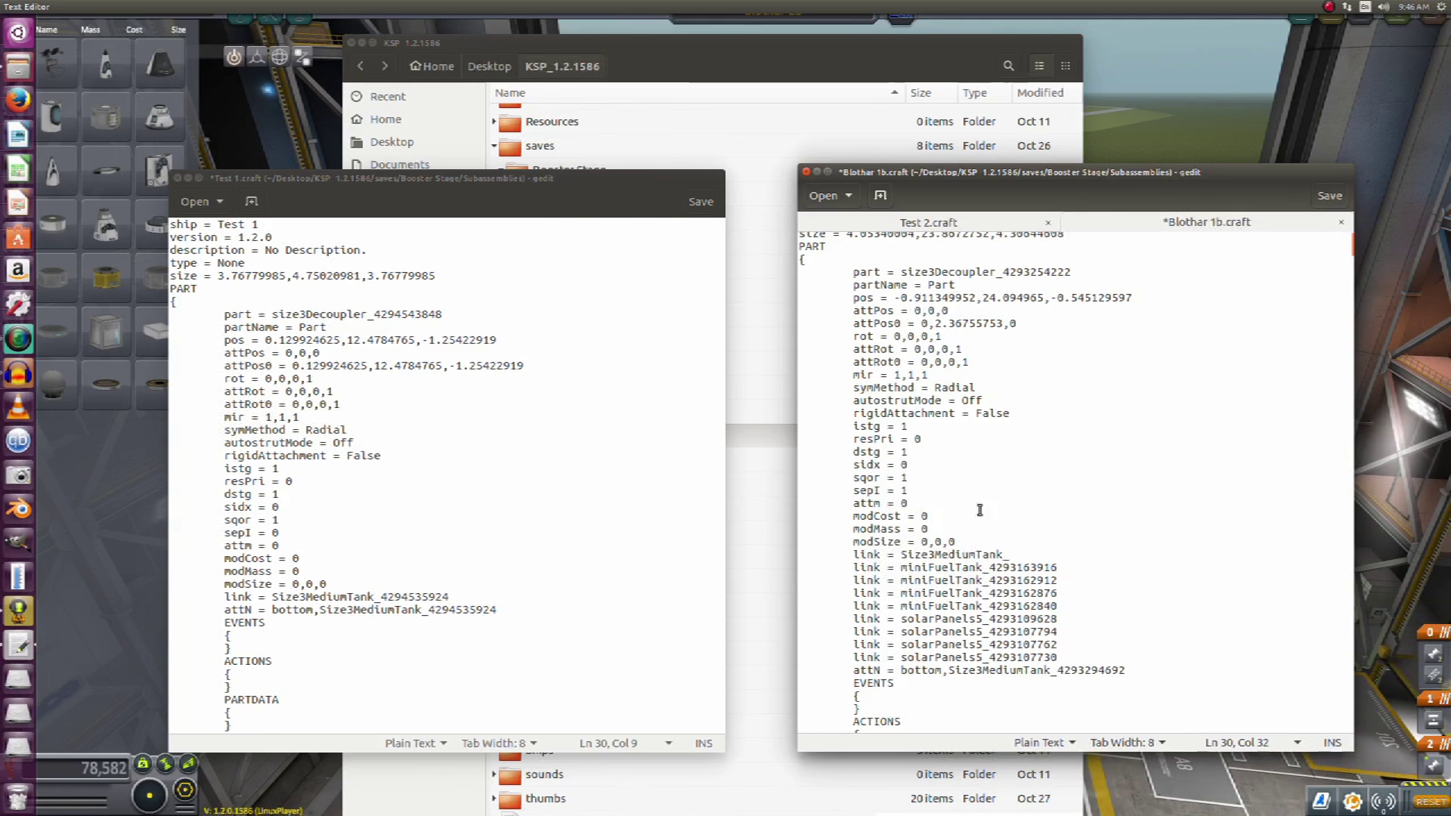
right_click(1012, 557)
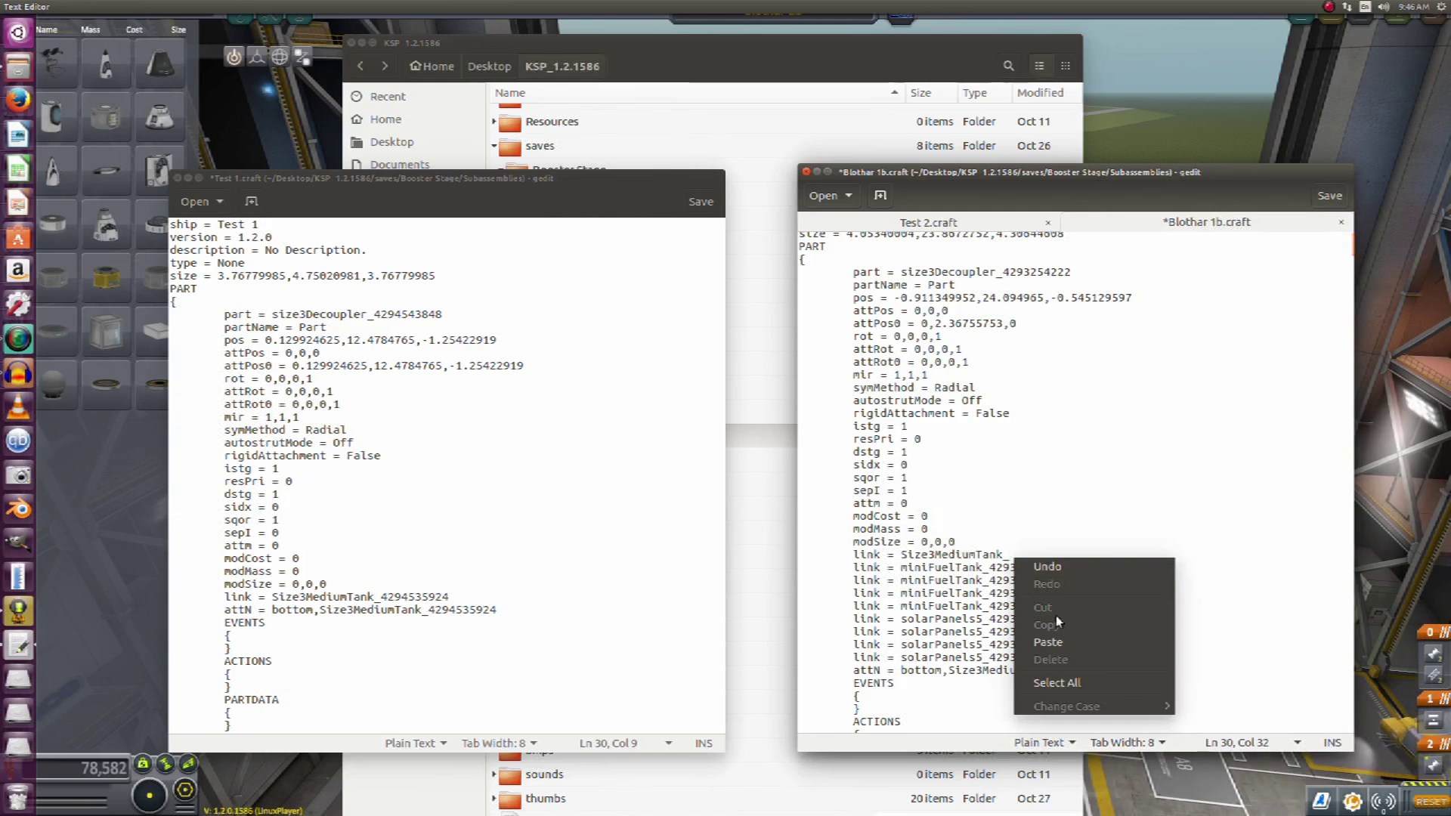
click(1048, 642)
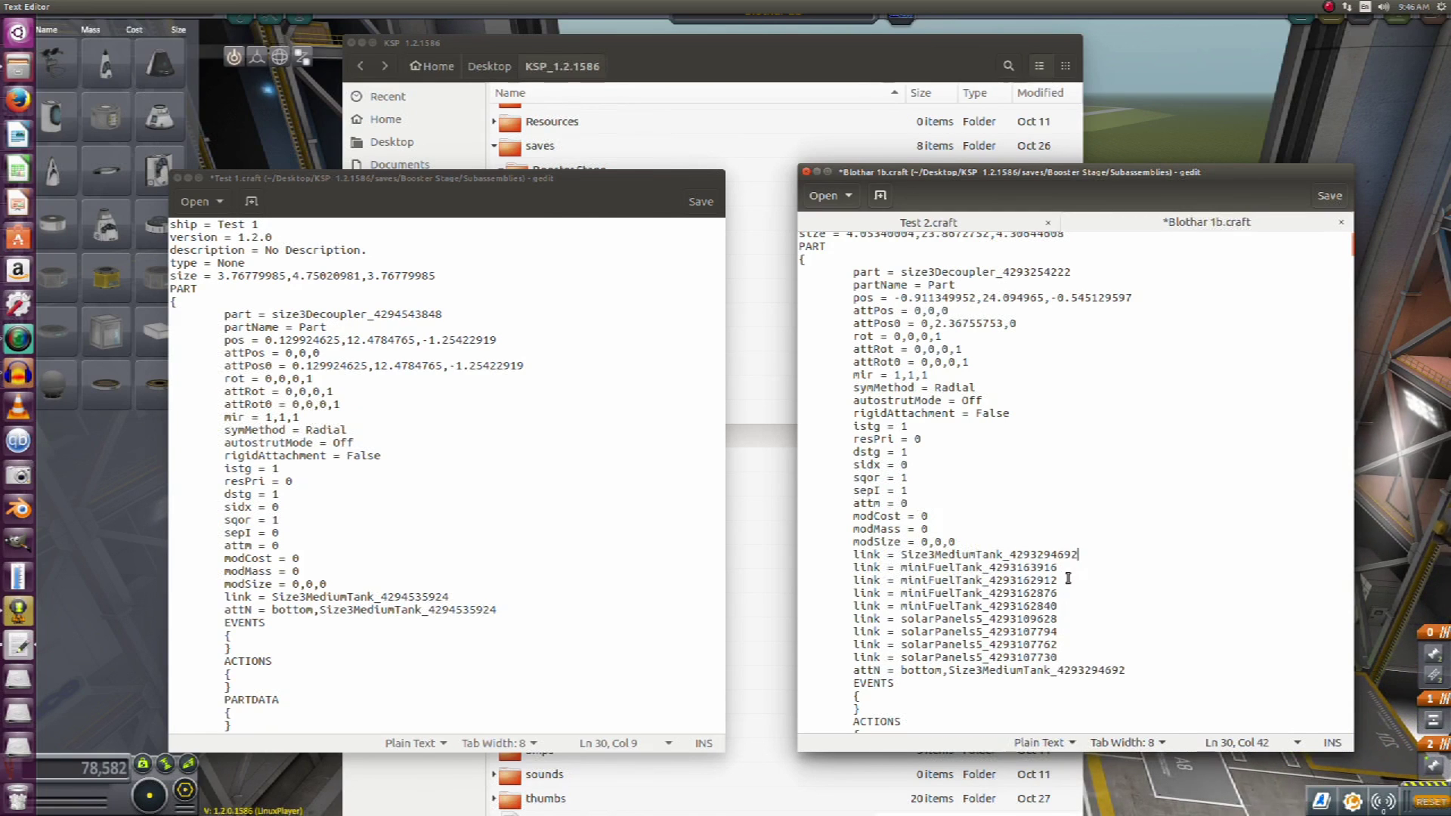
scroll(1068, 578, down, 15)
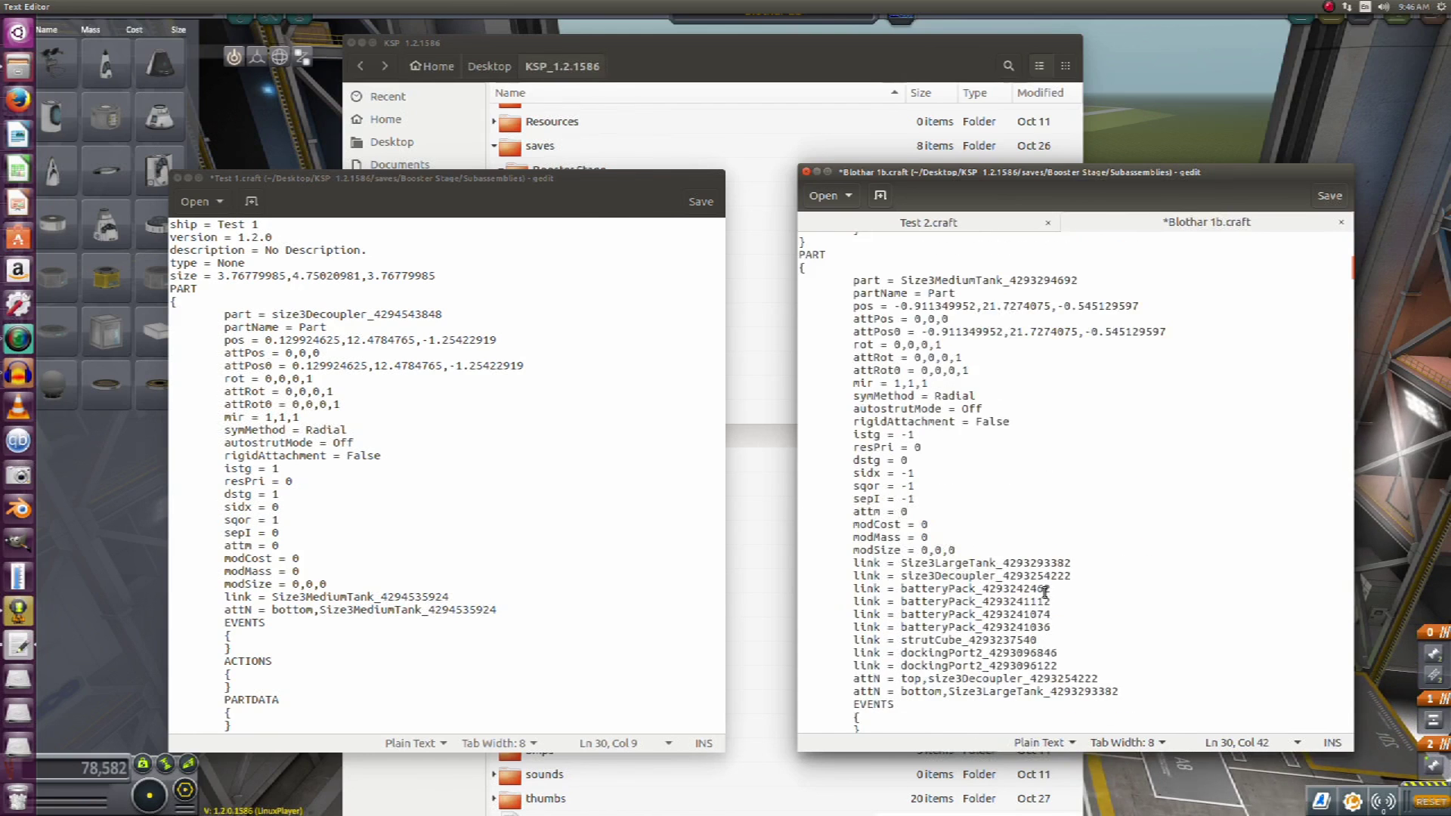
scroll(1045, 591, up, 3)
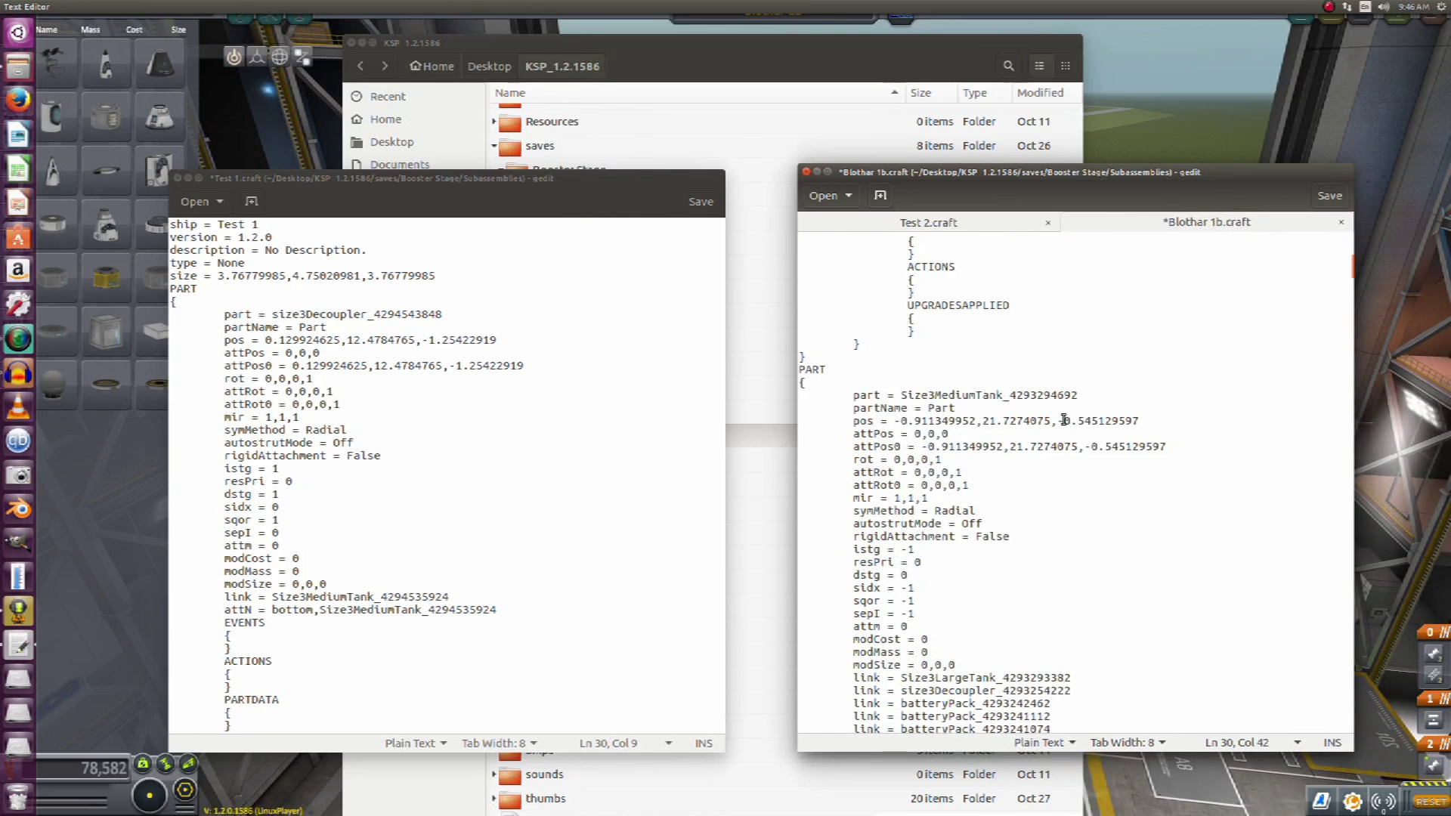
scroll(1027, 462, down, 6)
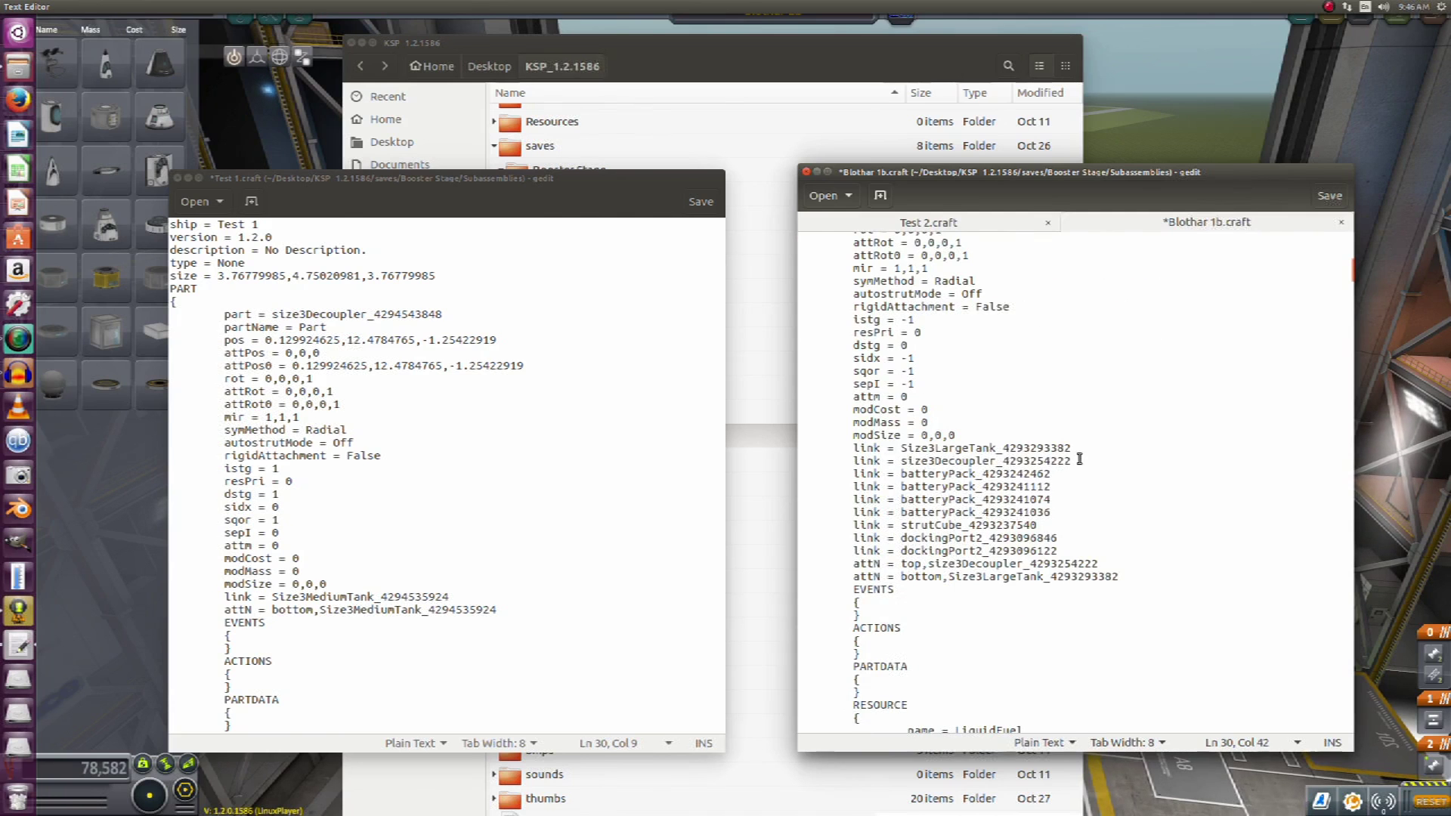
scroll(1079, 458, down, 20)
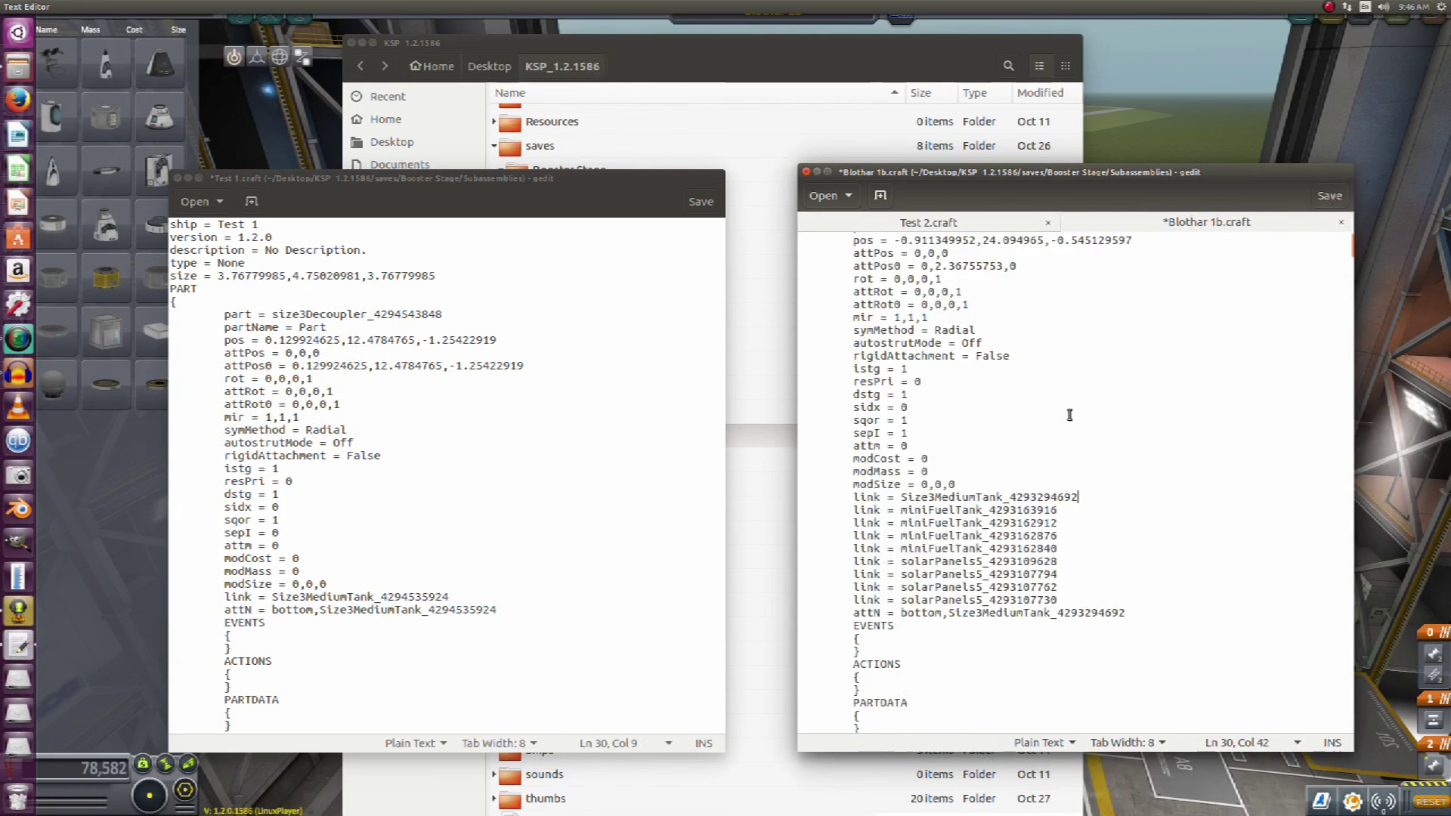
scroll(1069, 415, up, 2)
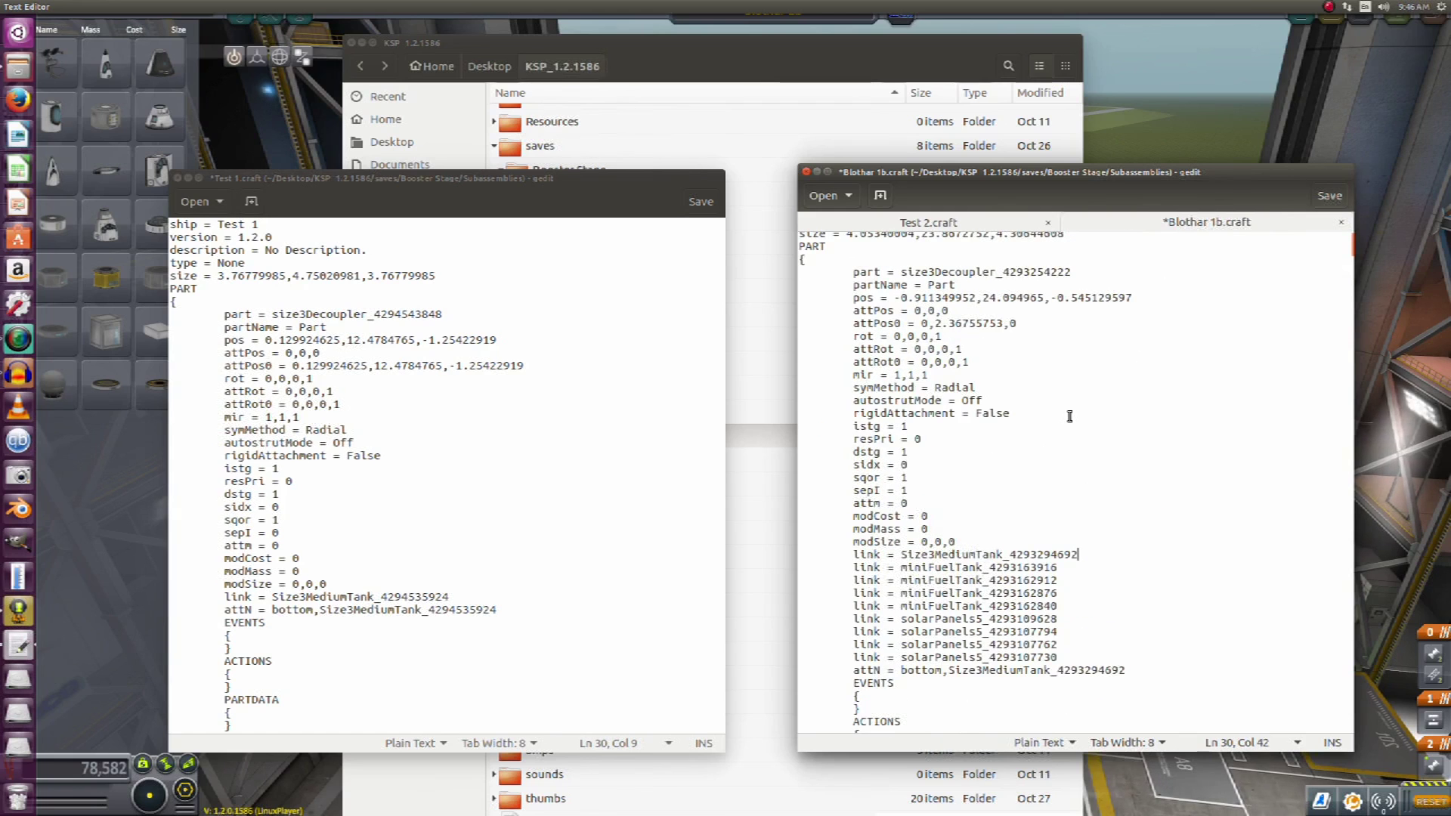
scroll(1070, 419, up, 2)
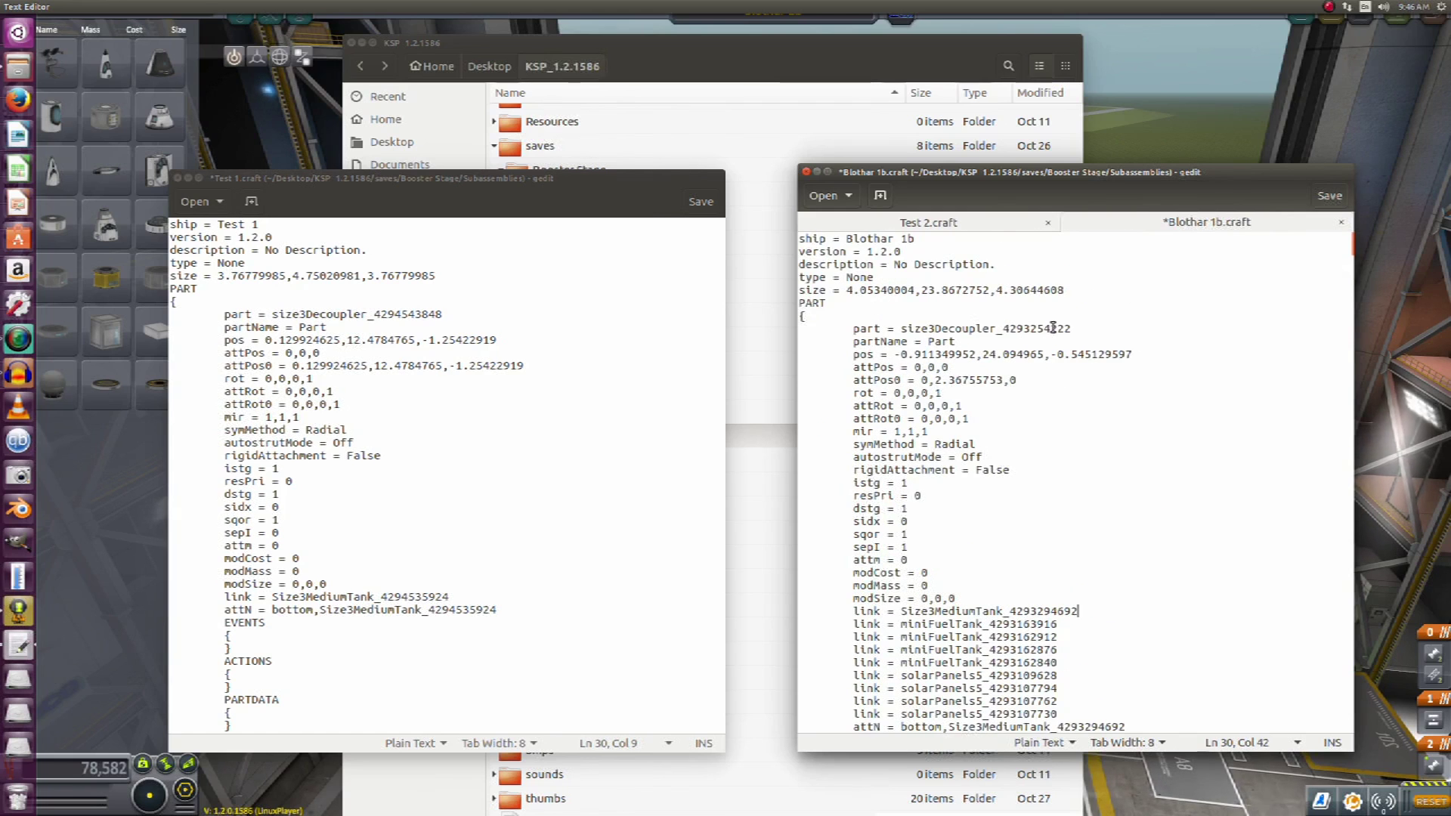
scroll(1076, 333, down, 20)
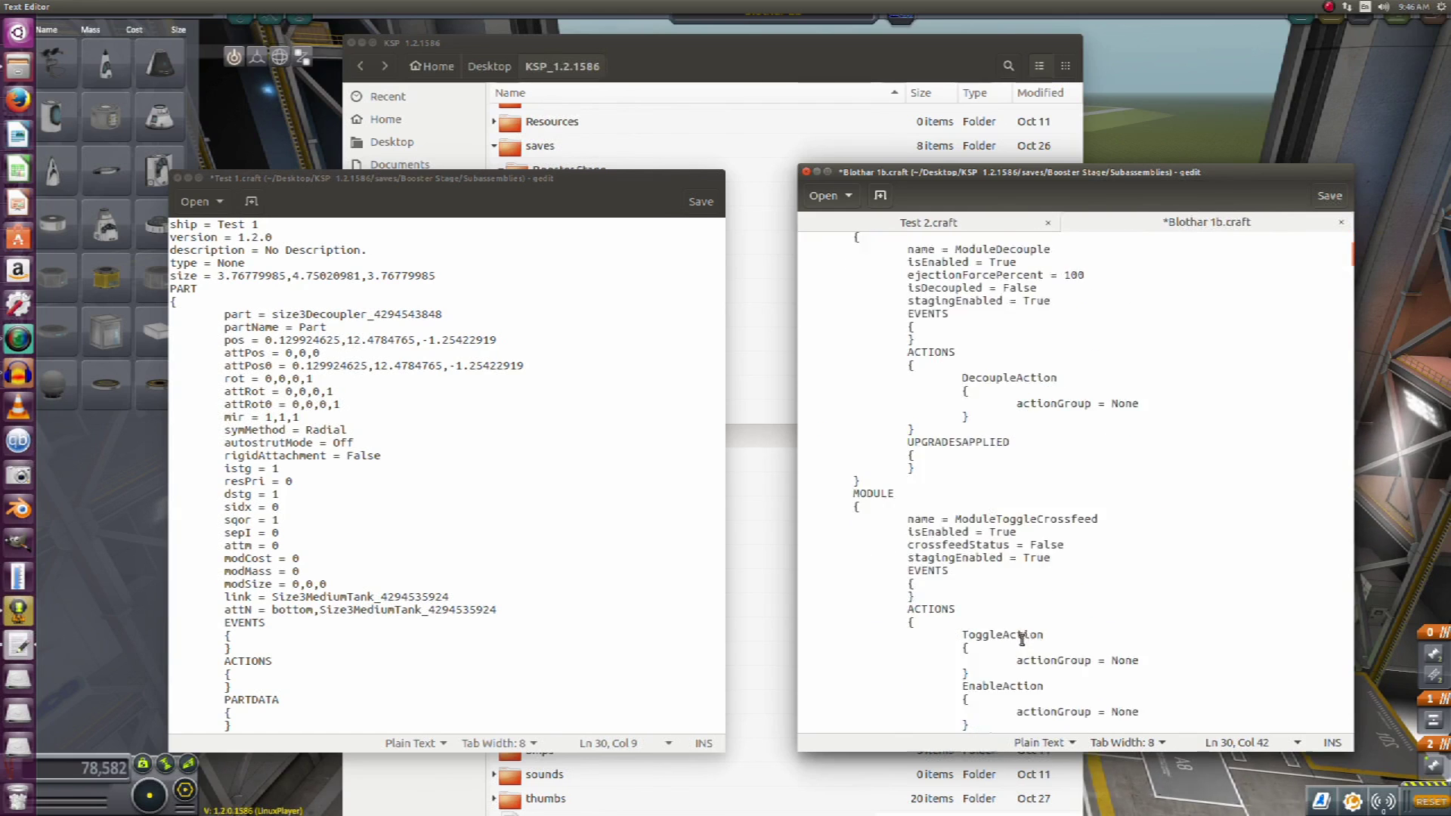
scroll(1021, 636, down, 6)
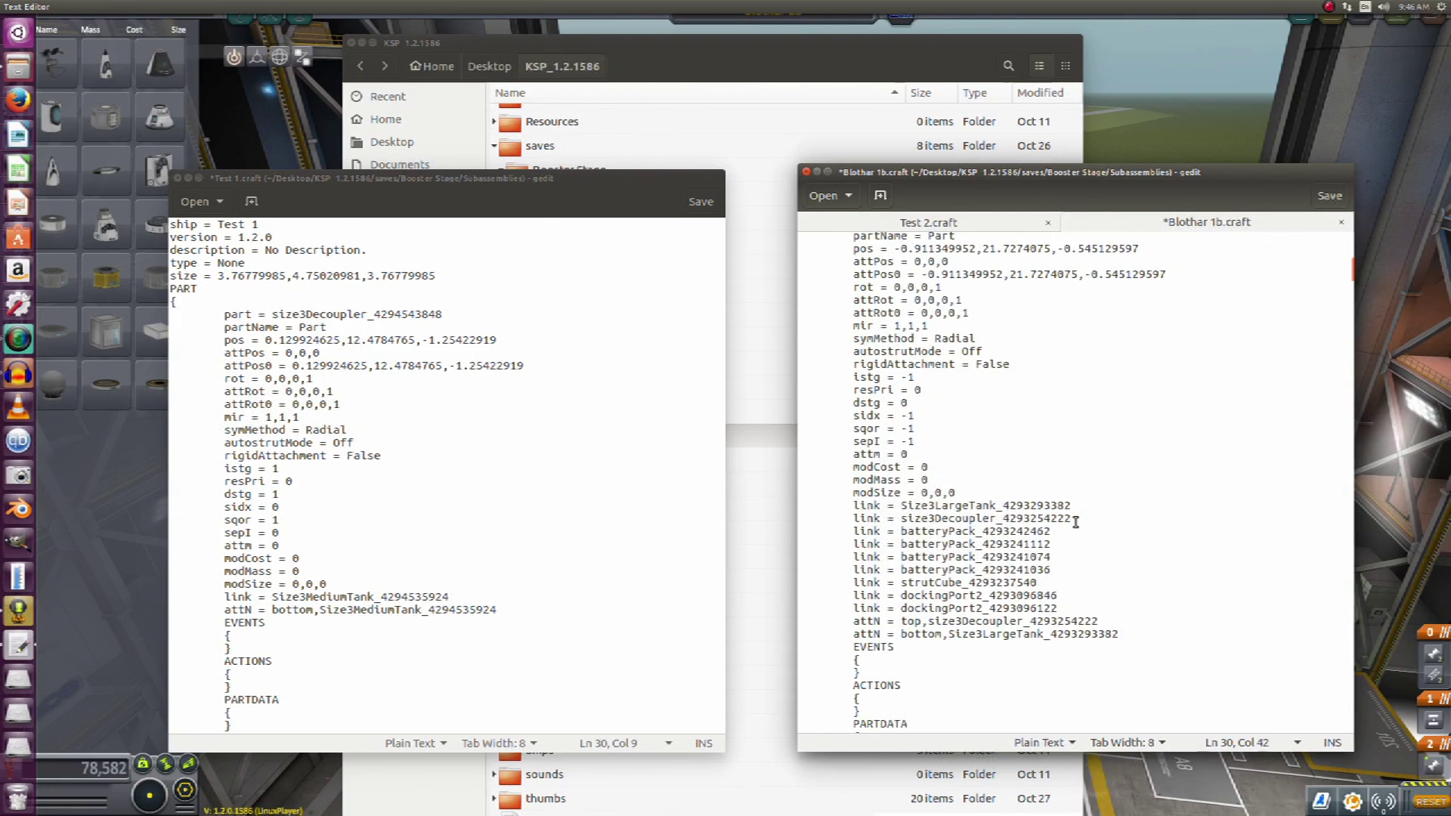
drag(1073, 517, 801, 520)
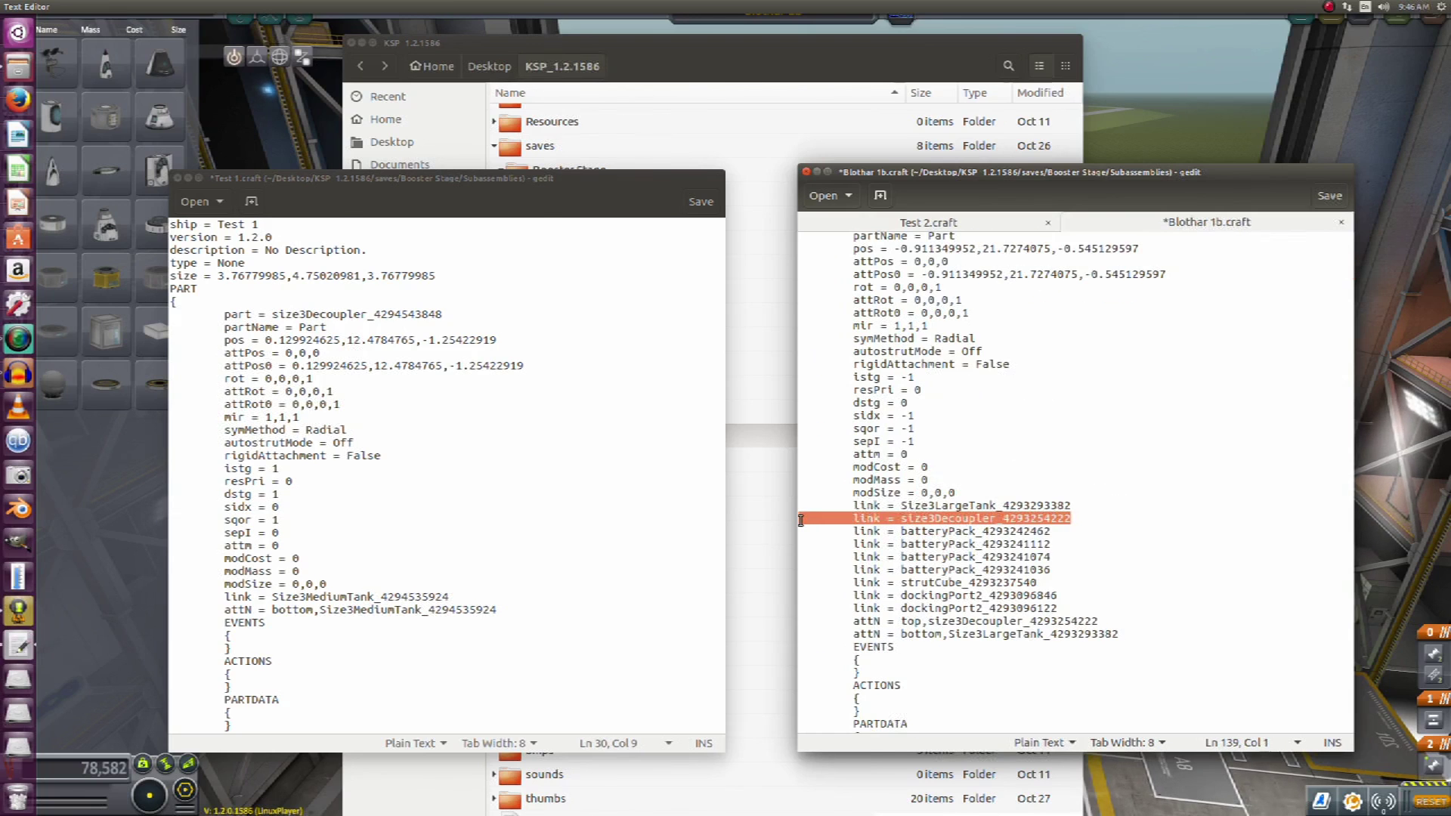
key(Delete)
key(BackSpace)
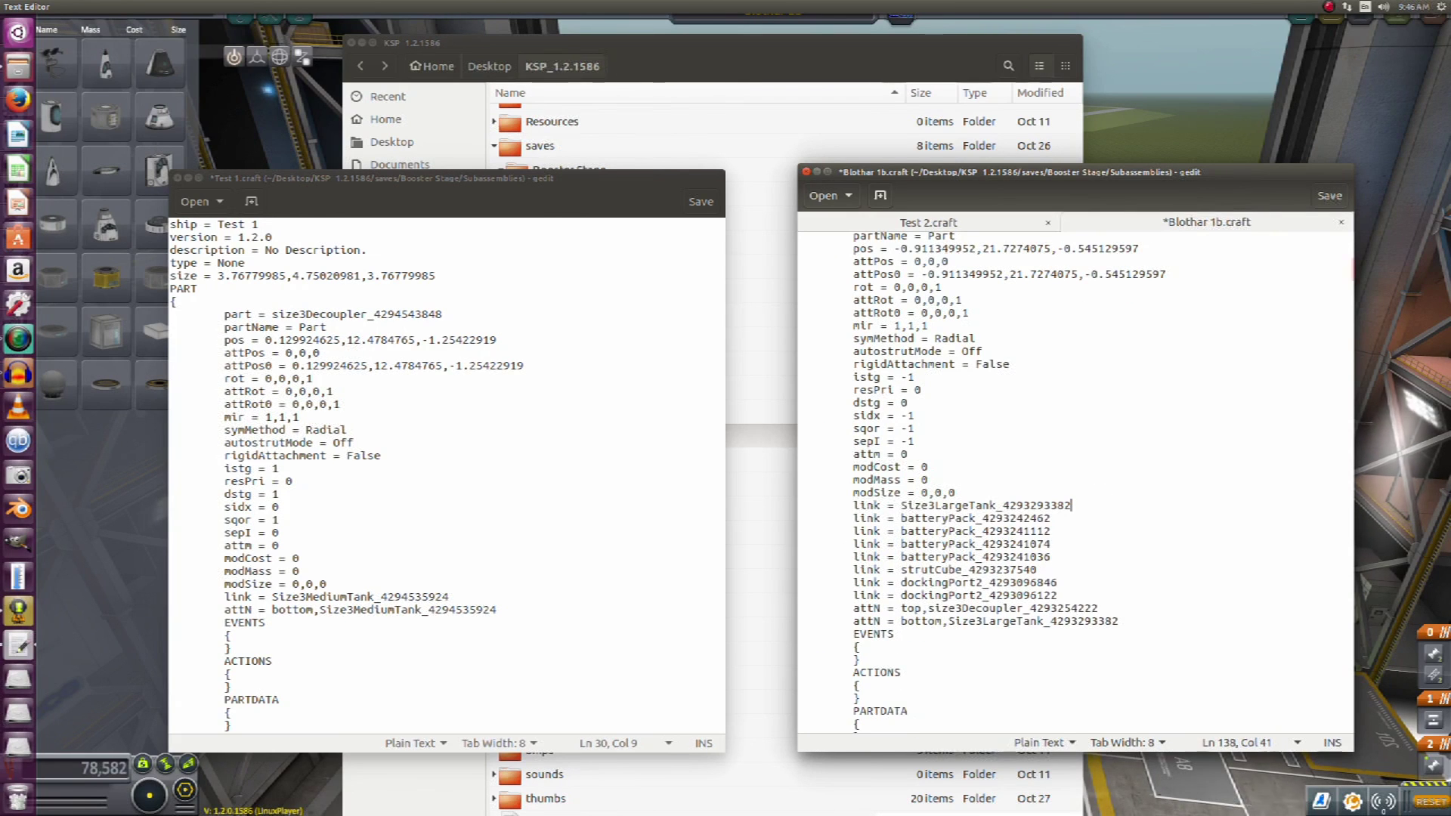
Step: Save Blothar 1b.craft and close its editor window
scroll(887, 556, up, 20)
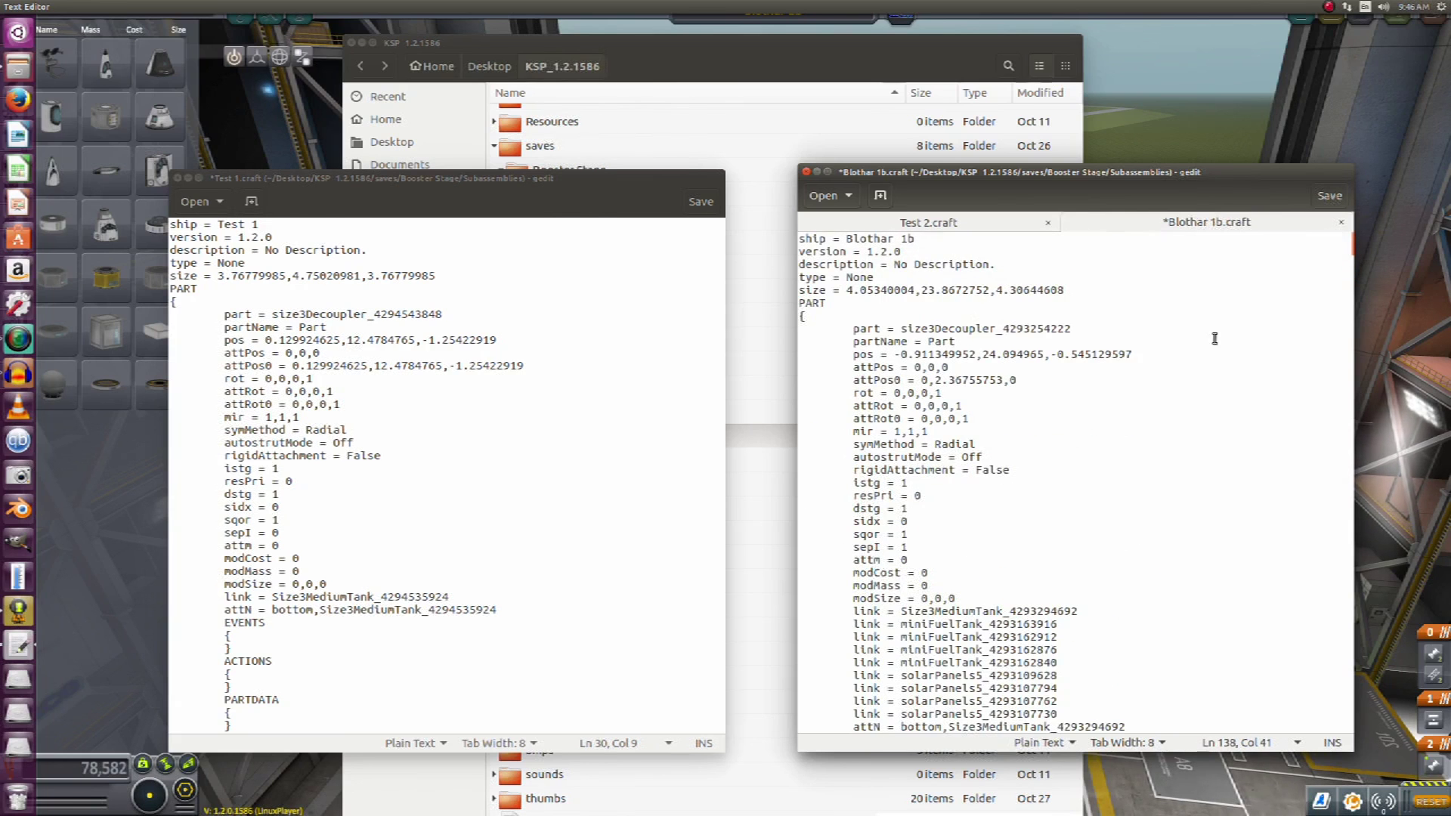
click(1338, 198)
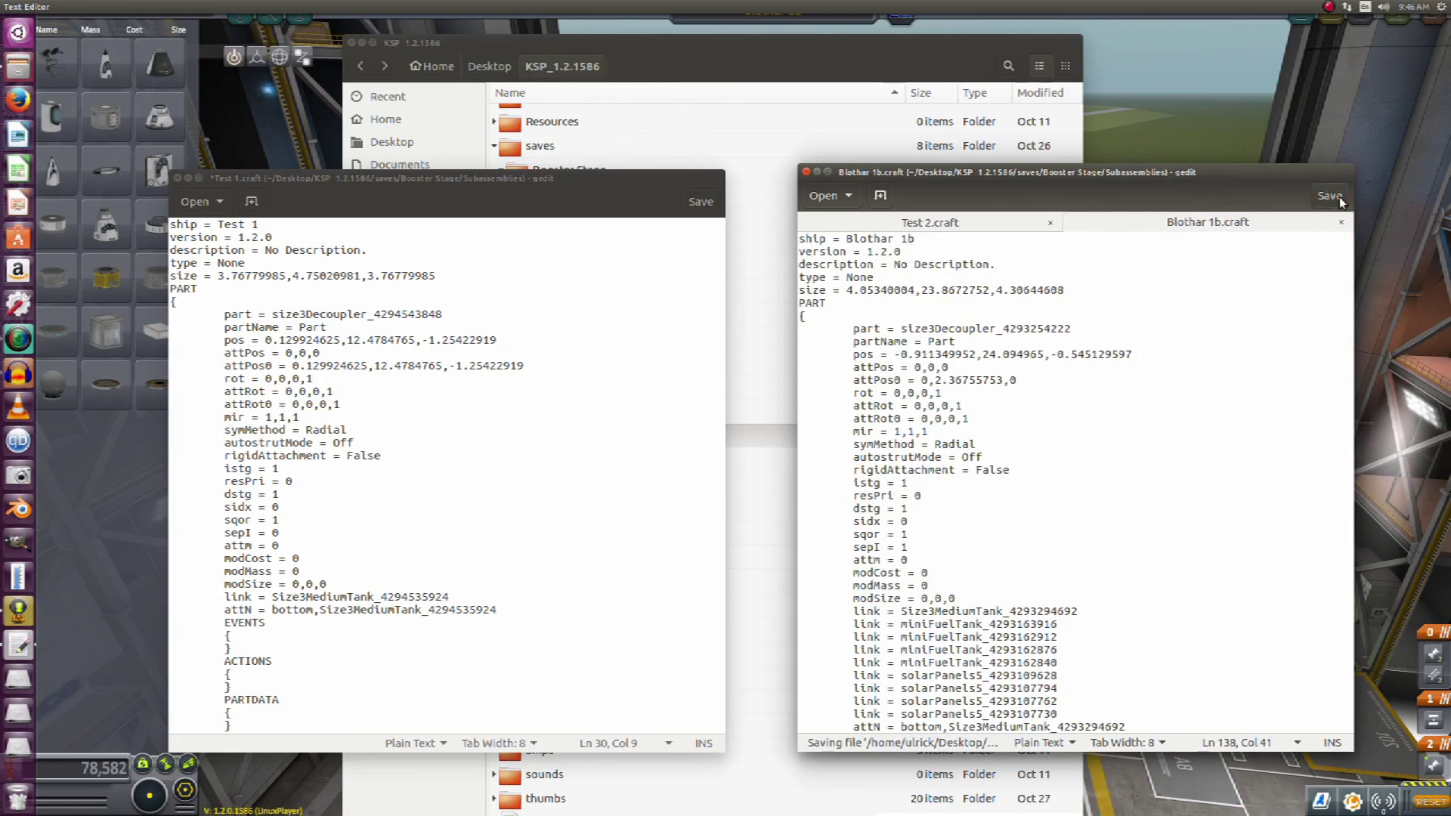
click(806, 171)
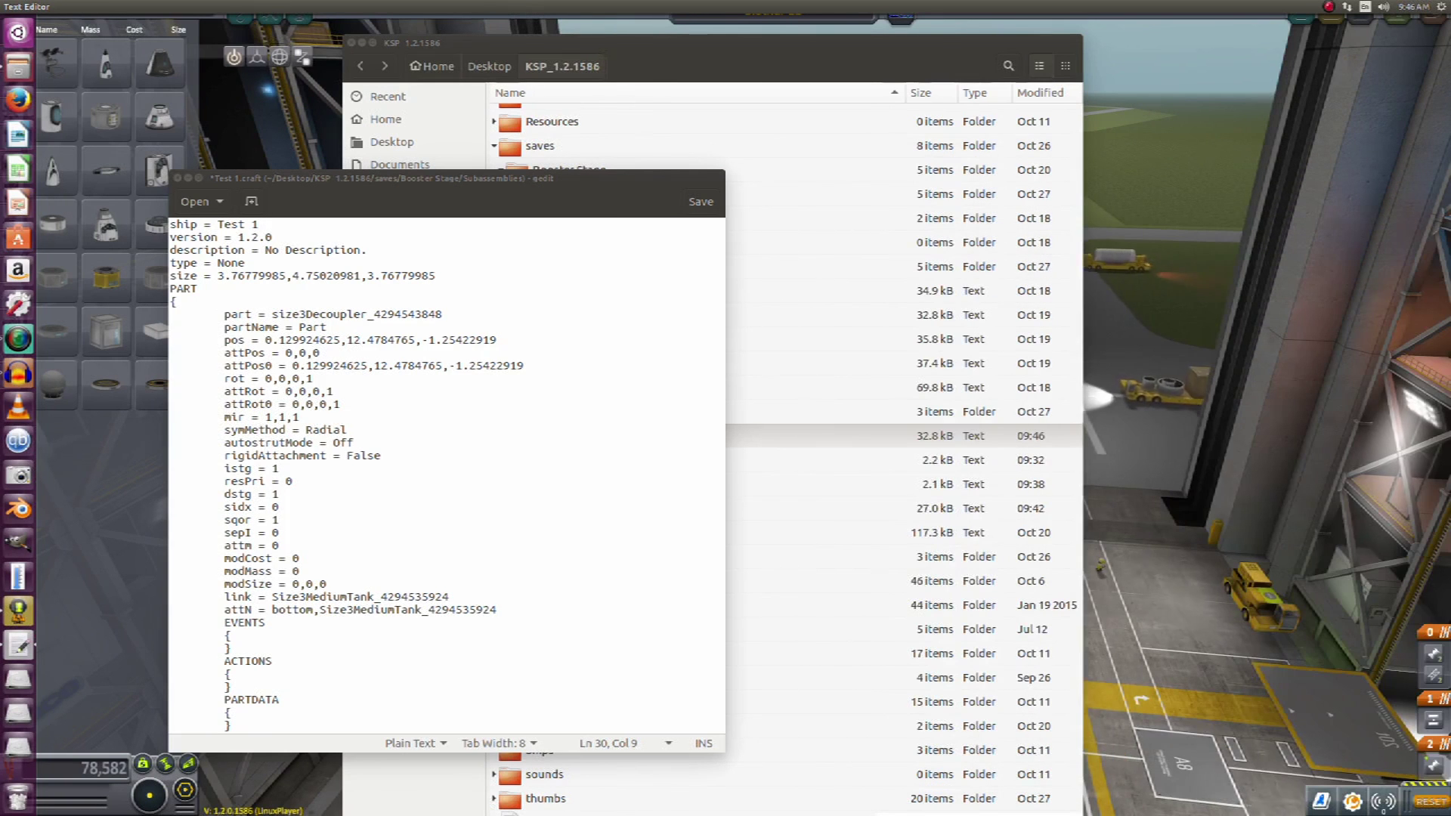
Step: Move the remaining editor and file manager windows off the game, then leave and re-enter the Vehicle Assembly Building in Kerbal Space Program
drag(451, 173, 1447, 175)
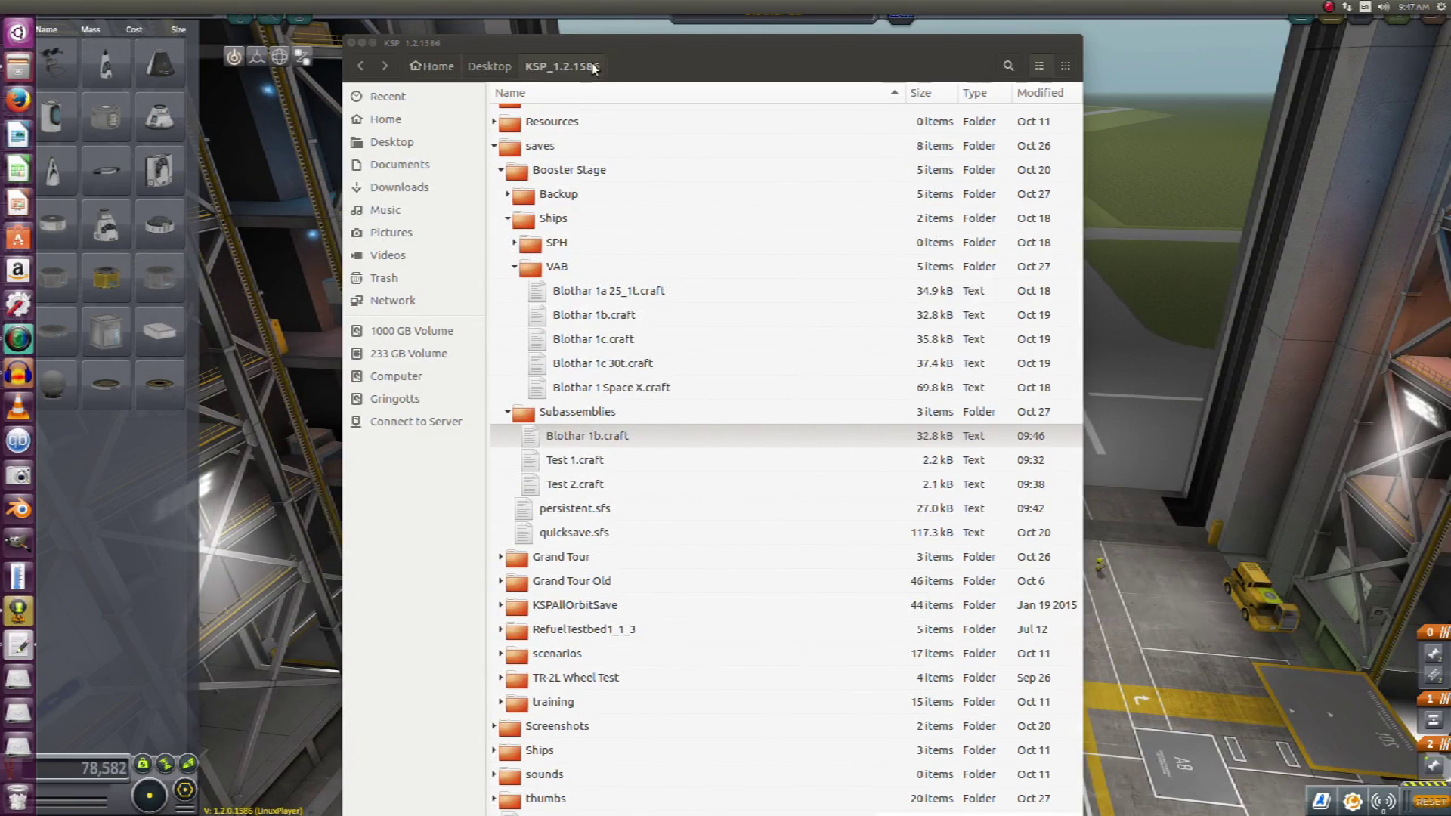
drag(600, 41, 1297, 182)
click(1420, 57)
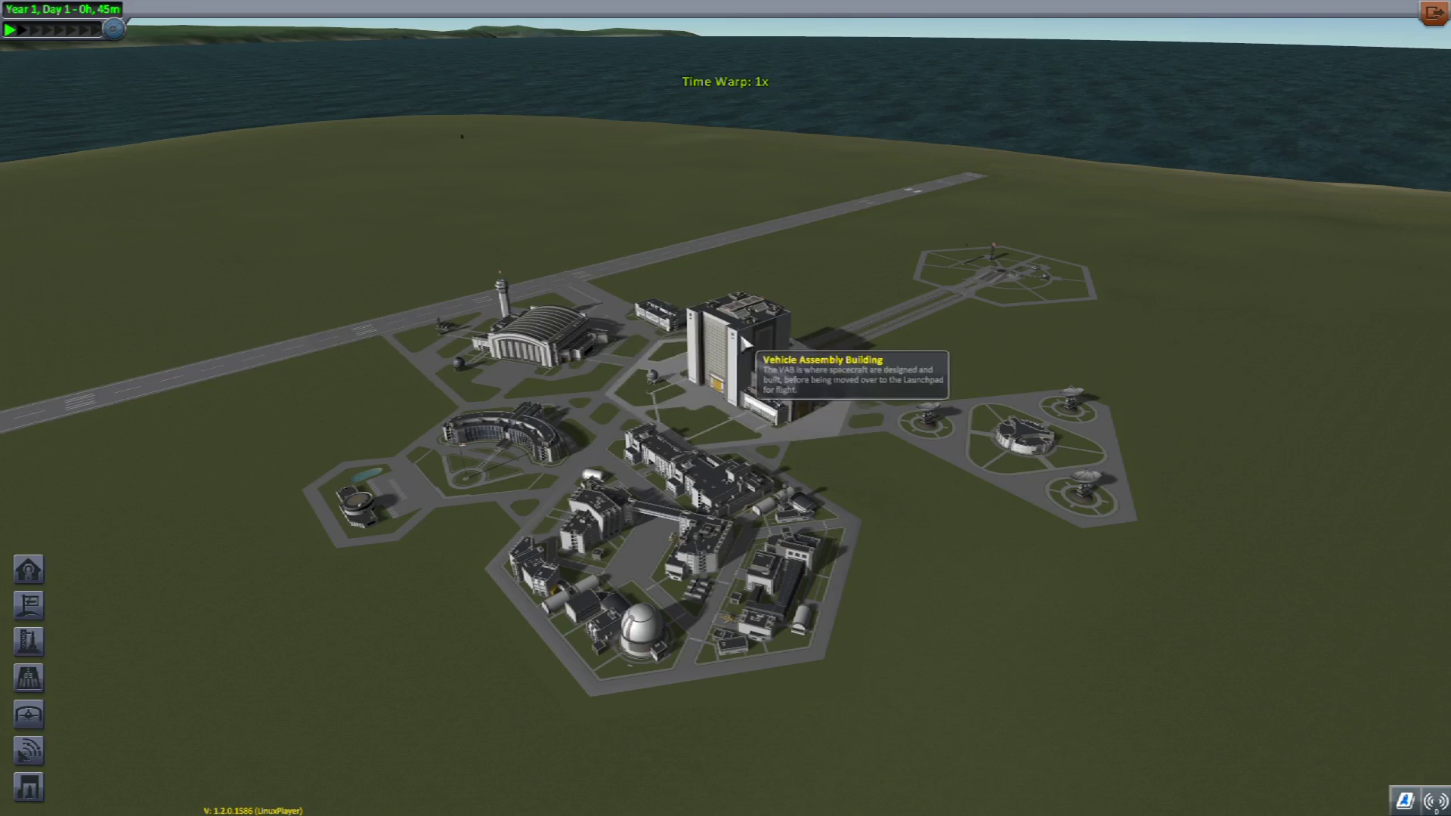
click(739, 336)
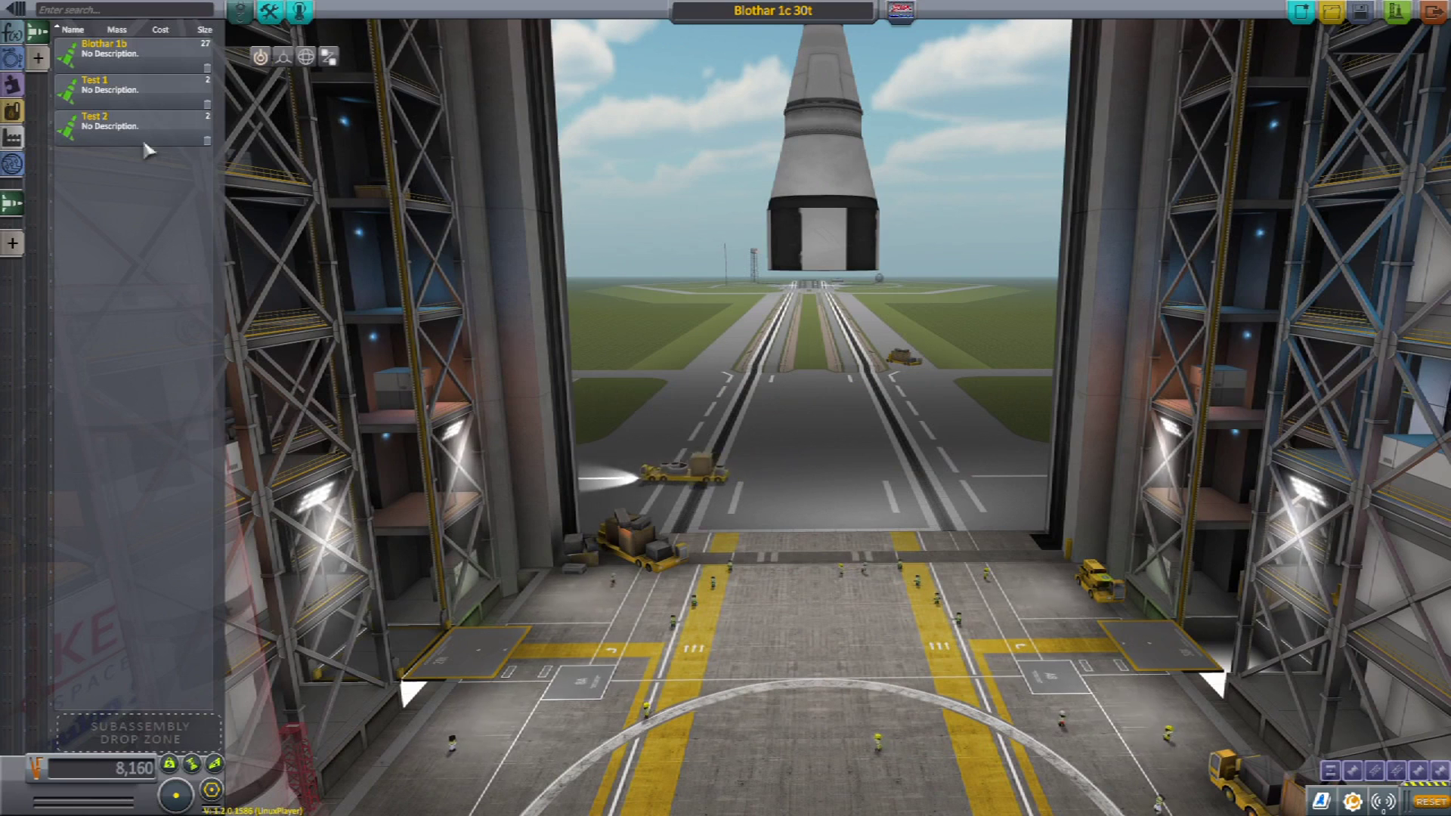
Step: Attach the Blothar 1b subassembly to the bottom of the Blothar 1c 30t upper stage
click(121, 58)
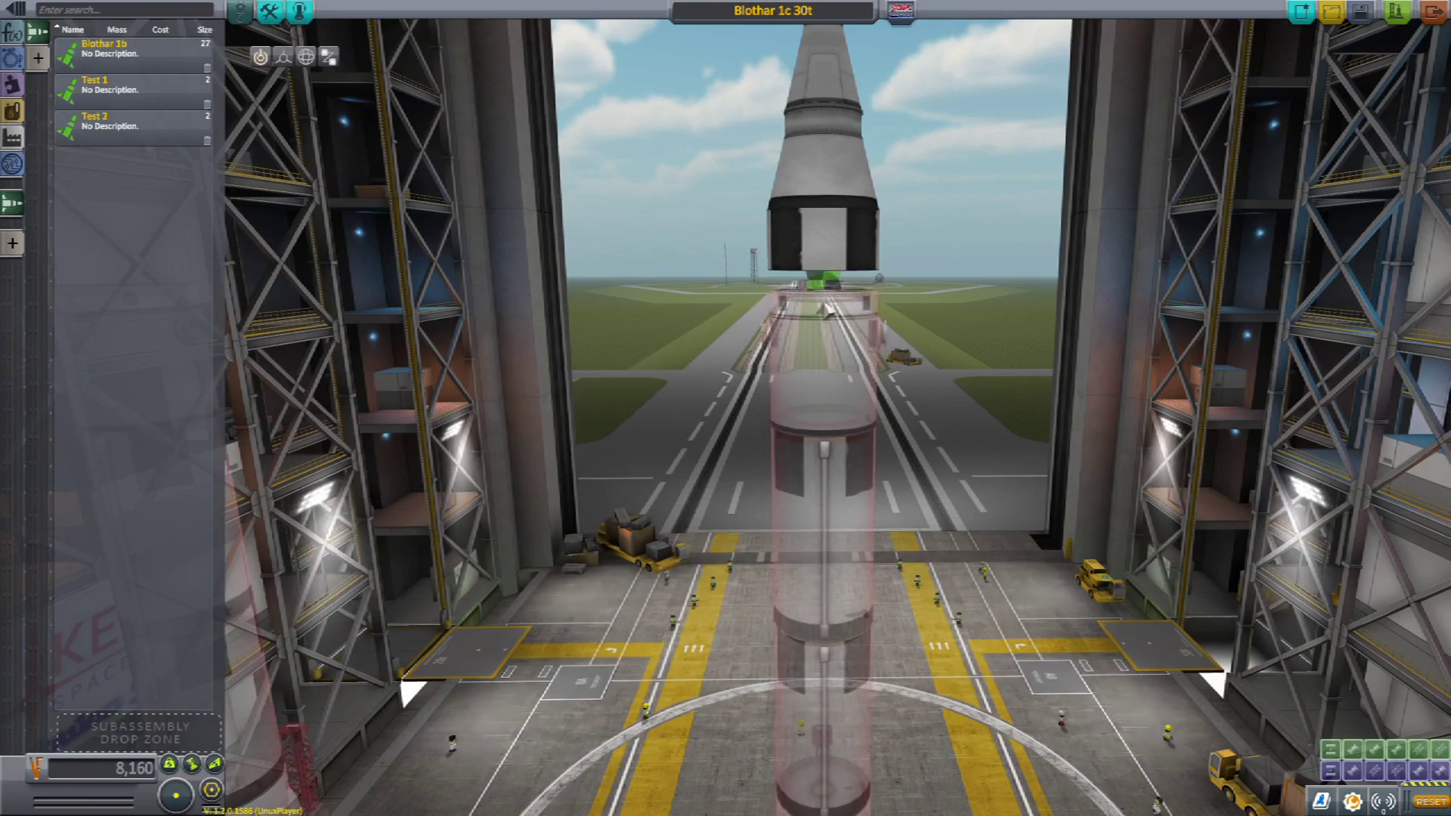
click(828, 295)
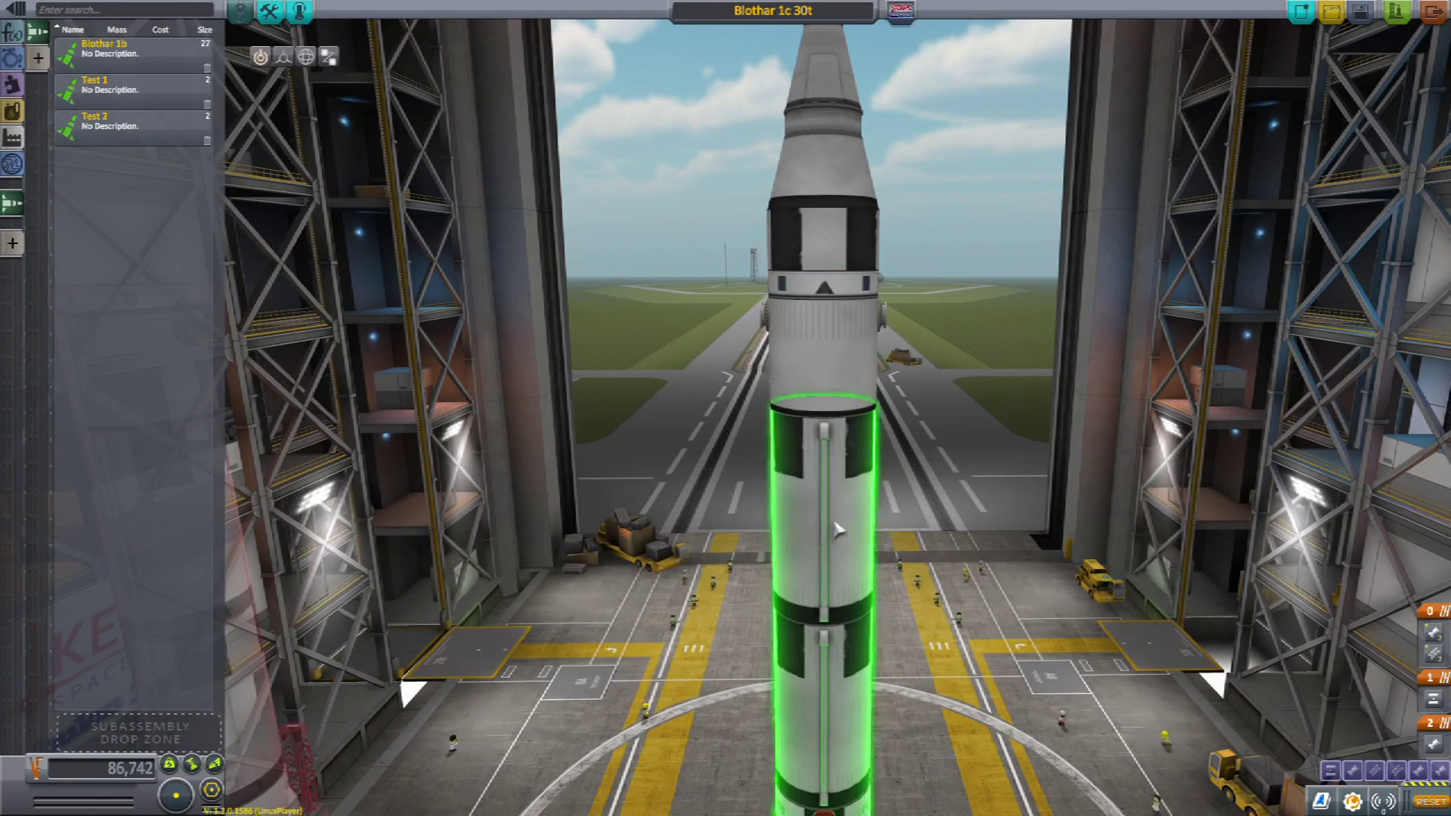
scroll(907, 529, down, 2)
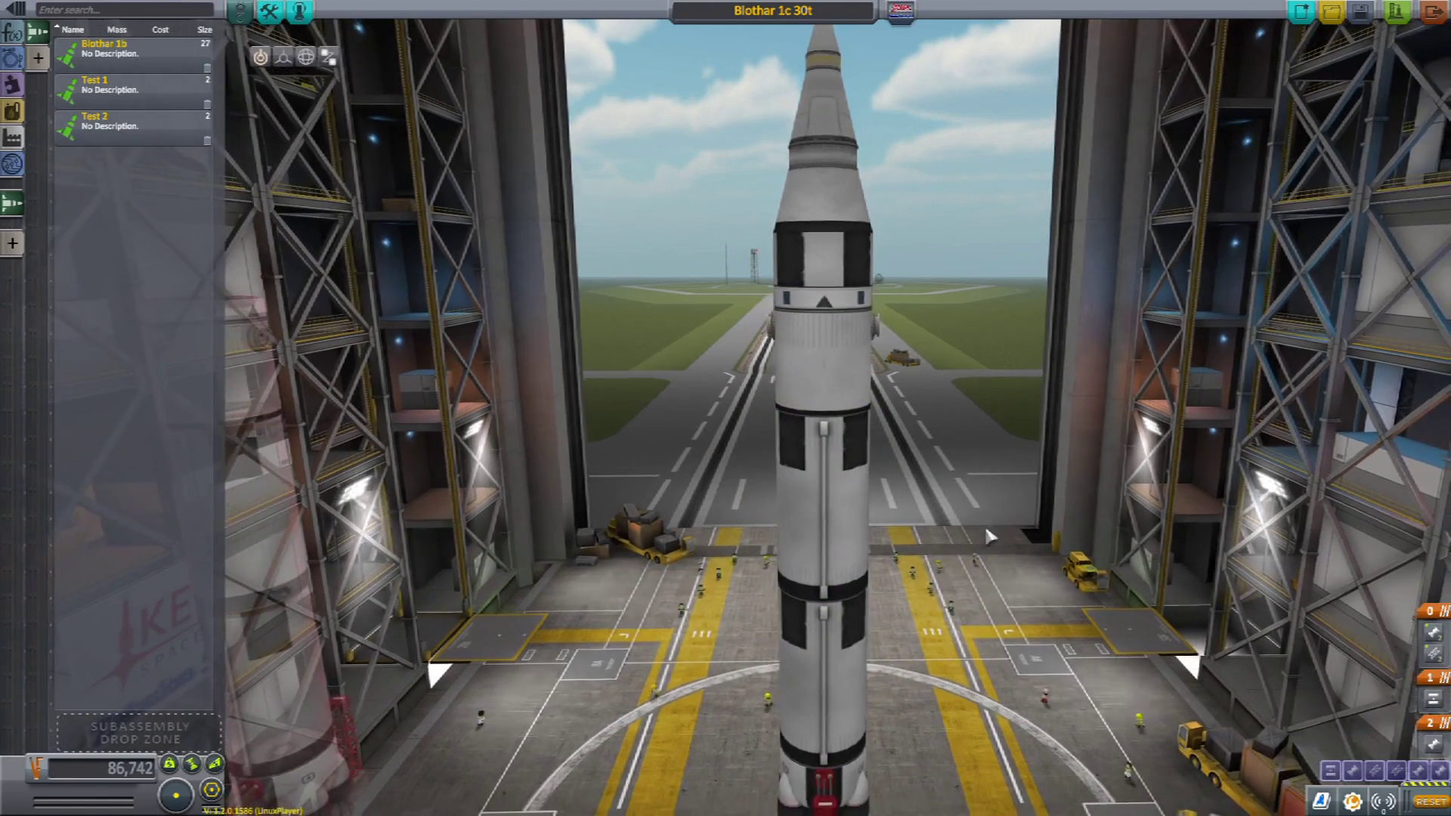
Step: Inspect the assembled rocket from several angles and send it to the launch pad
drag(987, 536, 1200, 641)
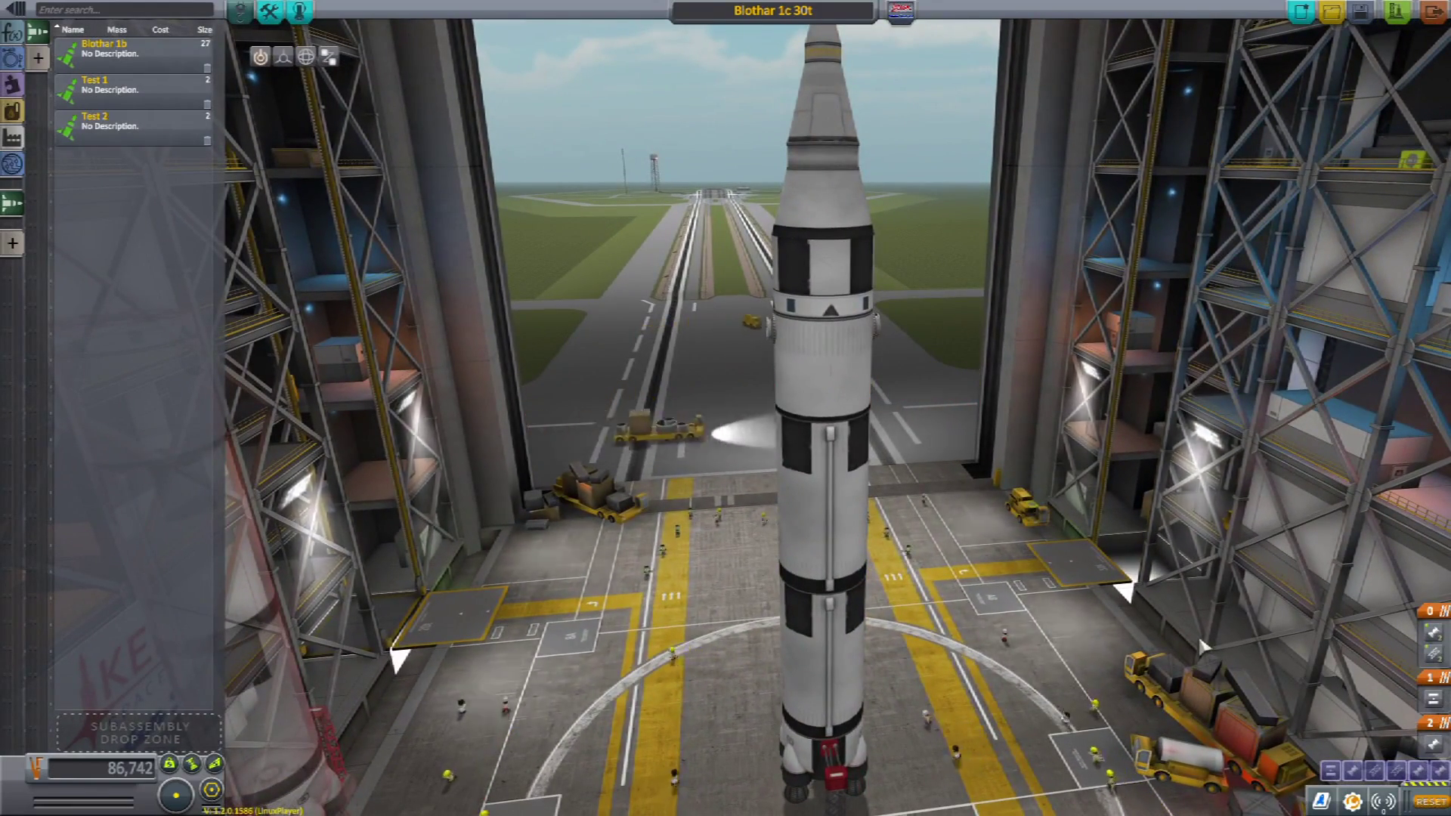
drag(1185, 627, 1330, 593)
click(1395, 11)
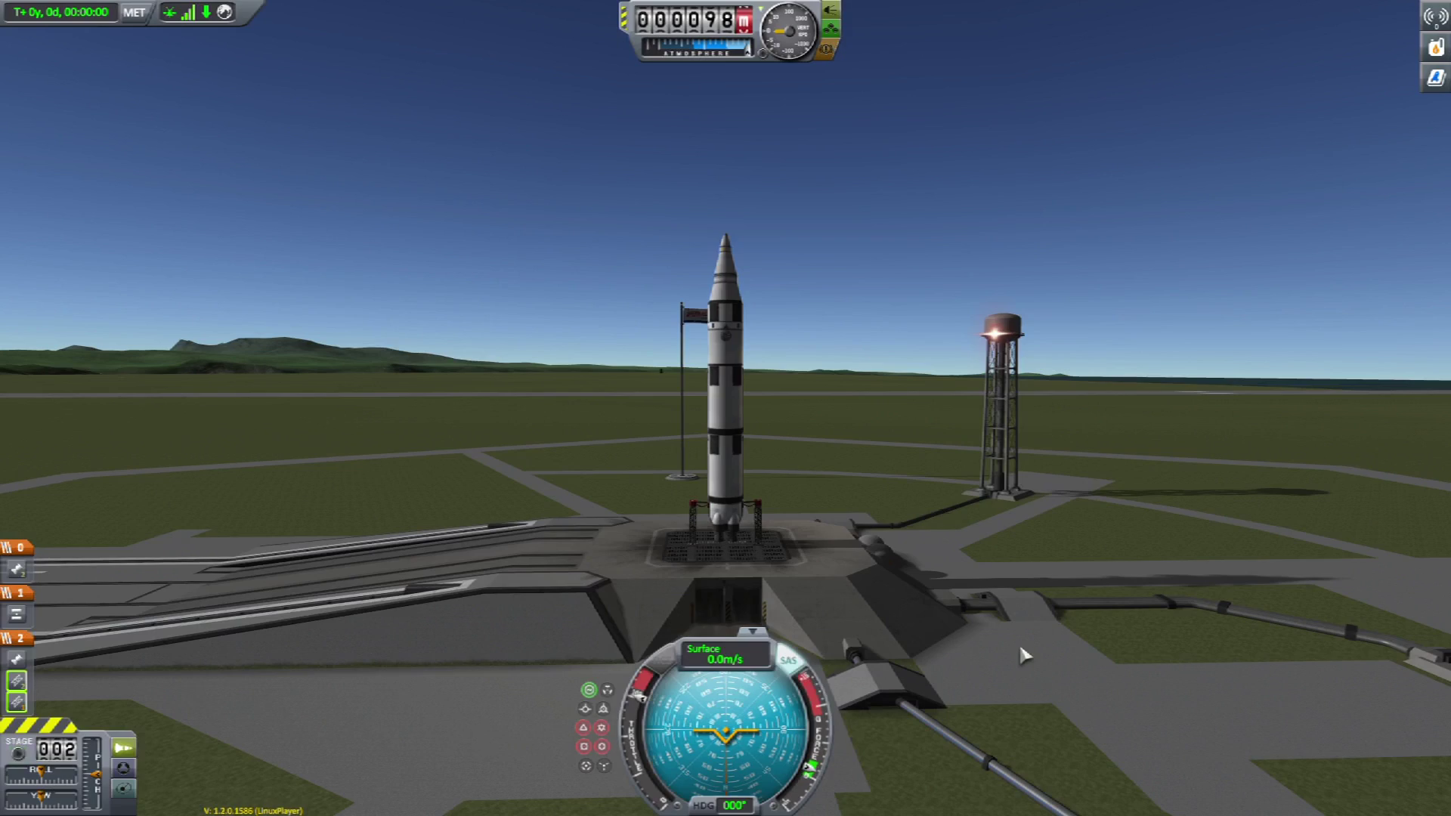